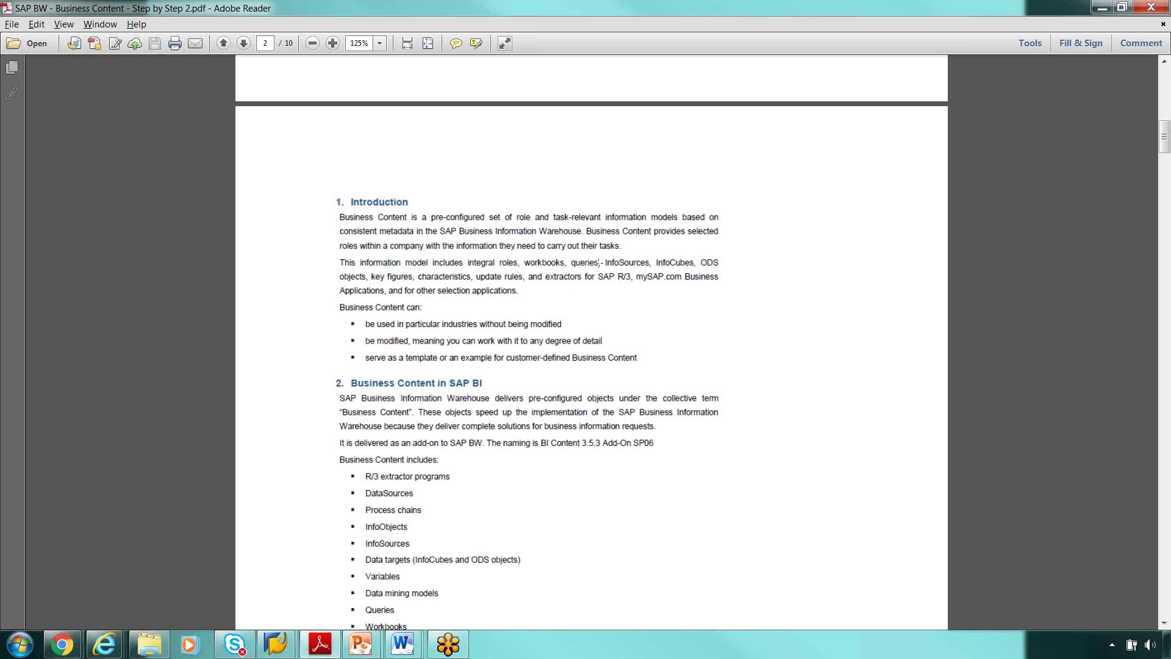
- Read the Introduction and the Business Content in SAP BI sections of the Business Content PDF
{"action": "scroll", "coordinate": [537, 356], "scroll_direction": "down", "scroll_amount": 4}
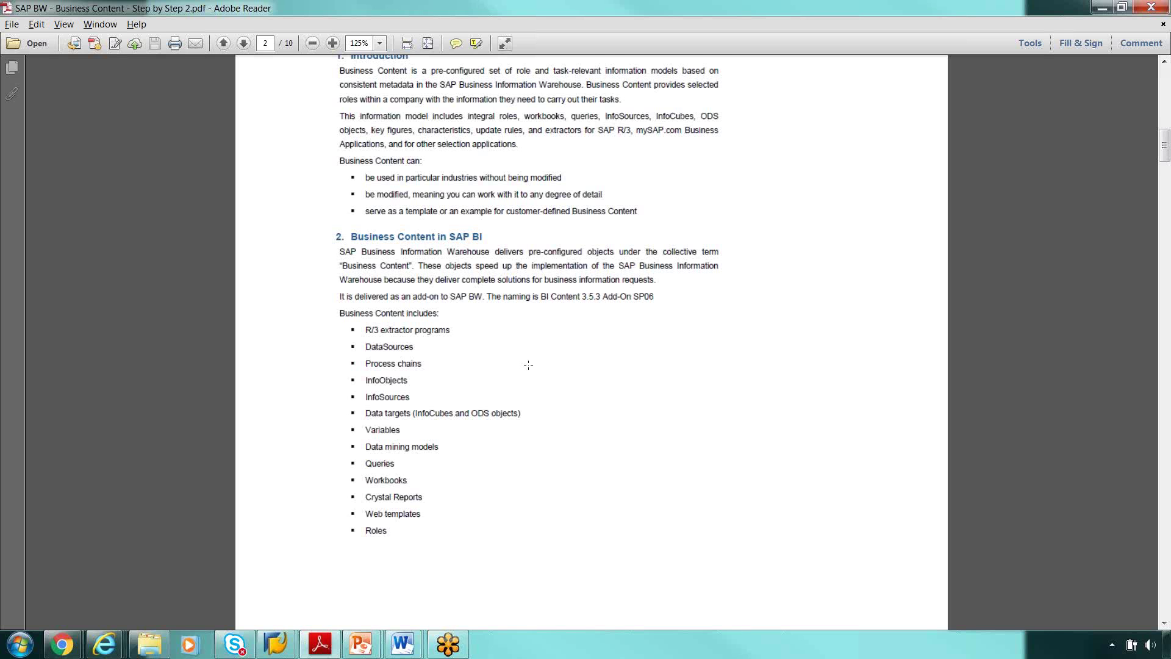
{"action": "scroll", "coordinate": [528, 364], "scroll_direction": "down", "scroll_amount": 3}
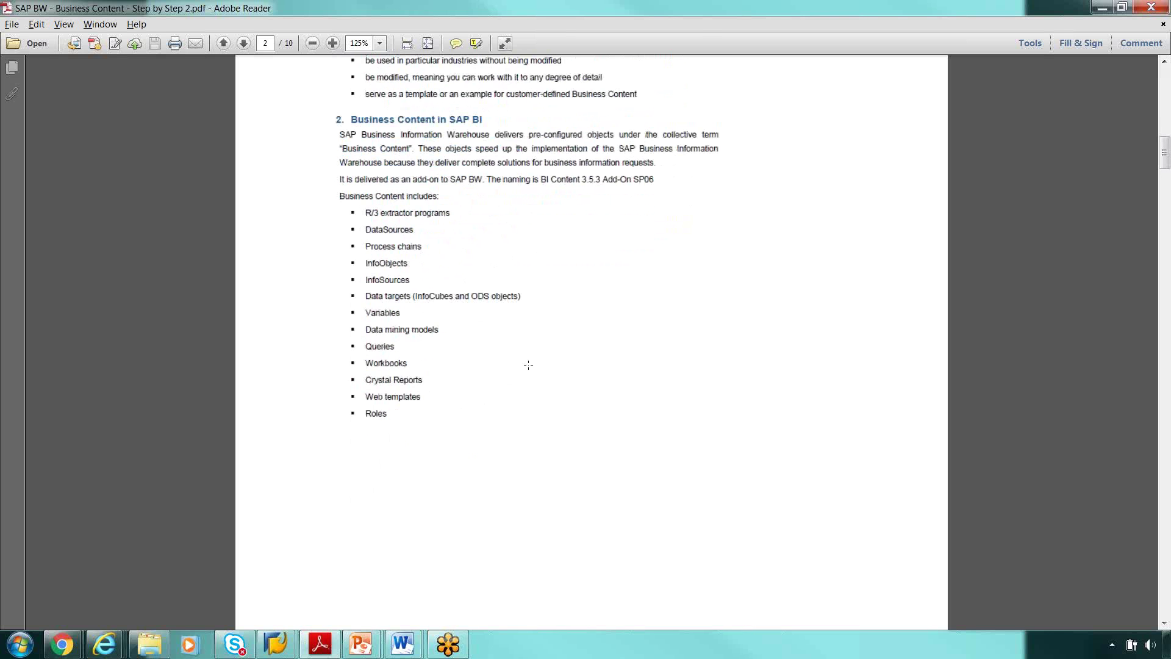
{"action": "scroll", "coordinate": [529, 364], "scroll_direction": "down", "scroll_amount": 2}
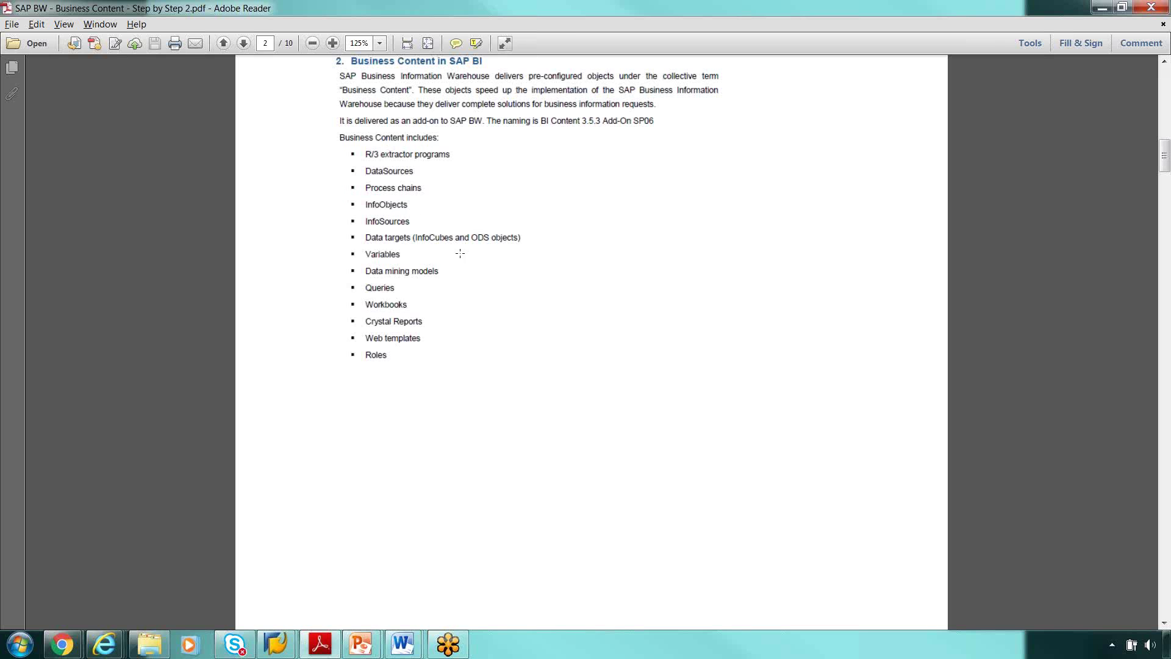
{"action": "scroll", "coordinate": [439, 287], "scroll_direction": "down", "scroll_amount": 3}
{"action": "scroll", "coordinate": [439, 293], "scroll_direction": "up", "scroll_amount": 3}
{"action": "scroll", "coordinate": [478, 335], "scroll_direction": "down", "scroll_amount": 10}
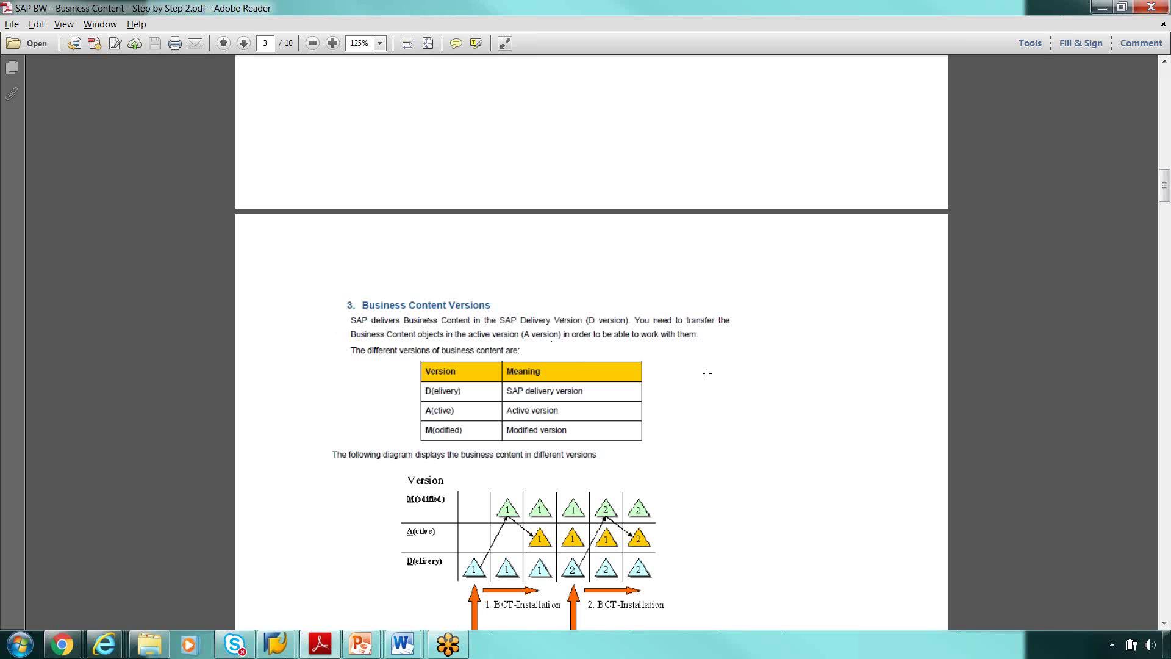
- Review the Business Content Versions section, including the version table, the installation diagram and the SAP delivery process notes
{"action": "scroll", "coordinate": [706, 373], "scroll_direction": "down", "scroll_amount": 3}
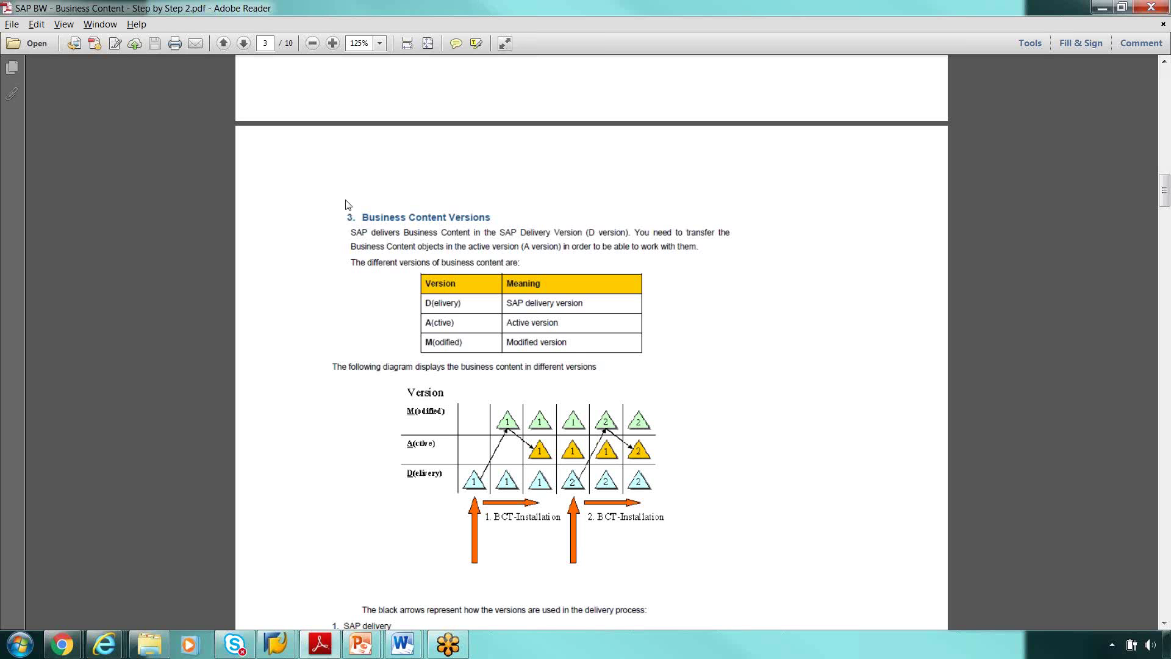
{"action": "left_click_drag", "start_coordinate": [340, 204], "coordinate": [774, 363]}
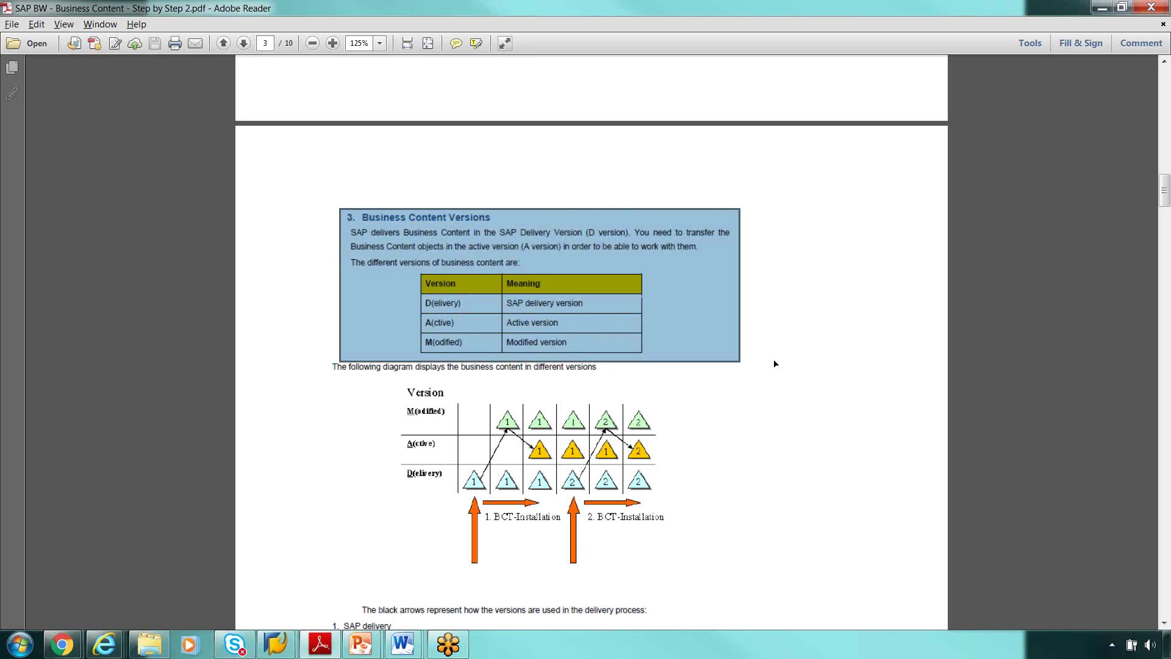
{"action": "left_click", "coordinate": [511, 316]}
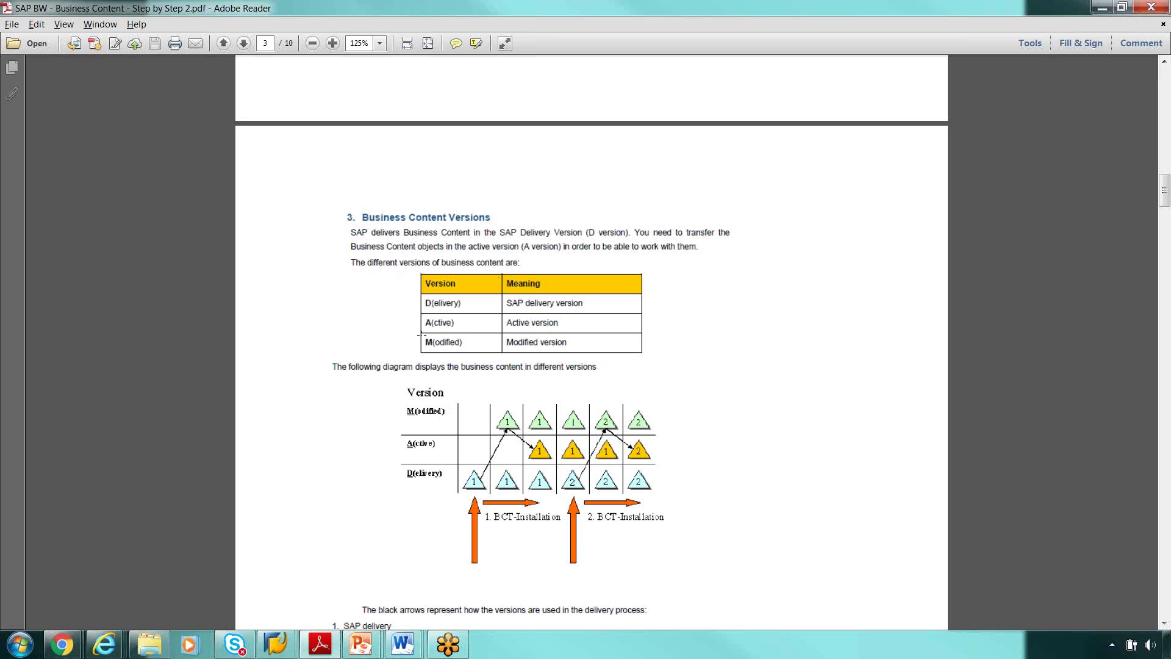
{"action": "left_click_drag", "start_coordinate": [425, 333], "coordinate": [600, 353]}
{"action": "left_click", "coordinate": [811, 428]}
{"action": "scroll", "coordinate": [811, 428], "scroll_direction": "down", "scroll_amount": 10}
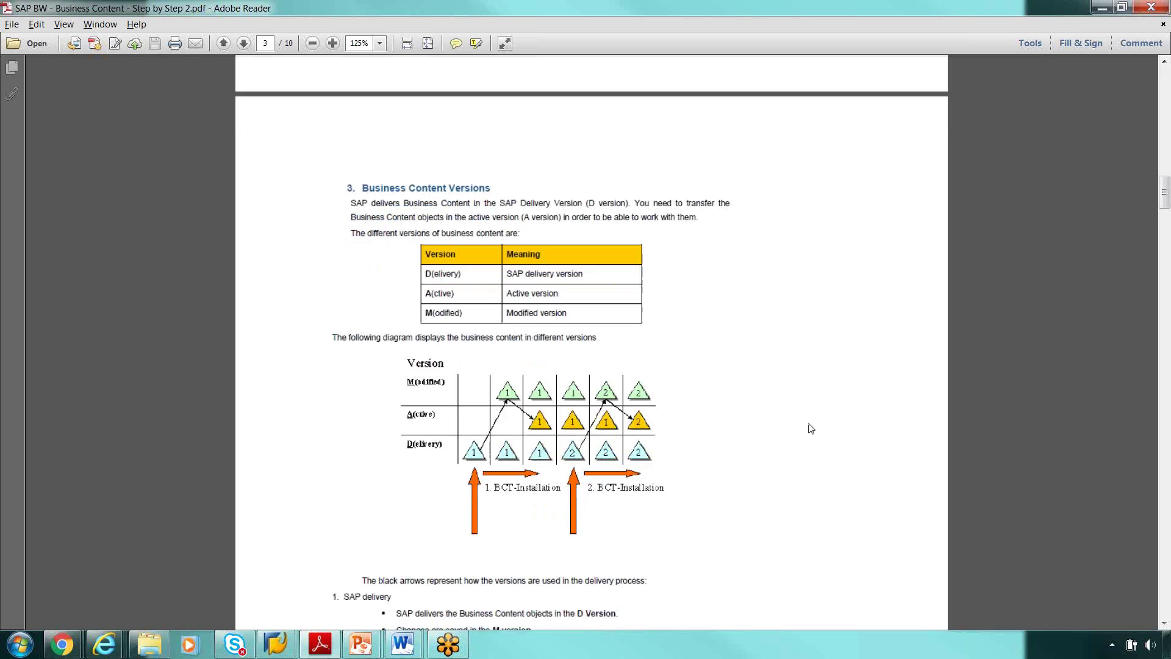
{"action": "scroll", "coordinate": [811, 428], "scroll_direction": "down", "scroll_amount": 3}
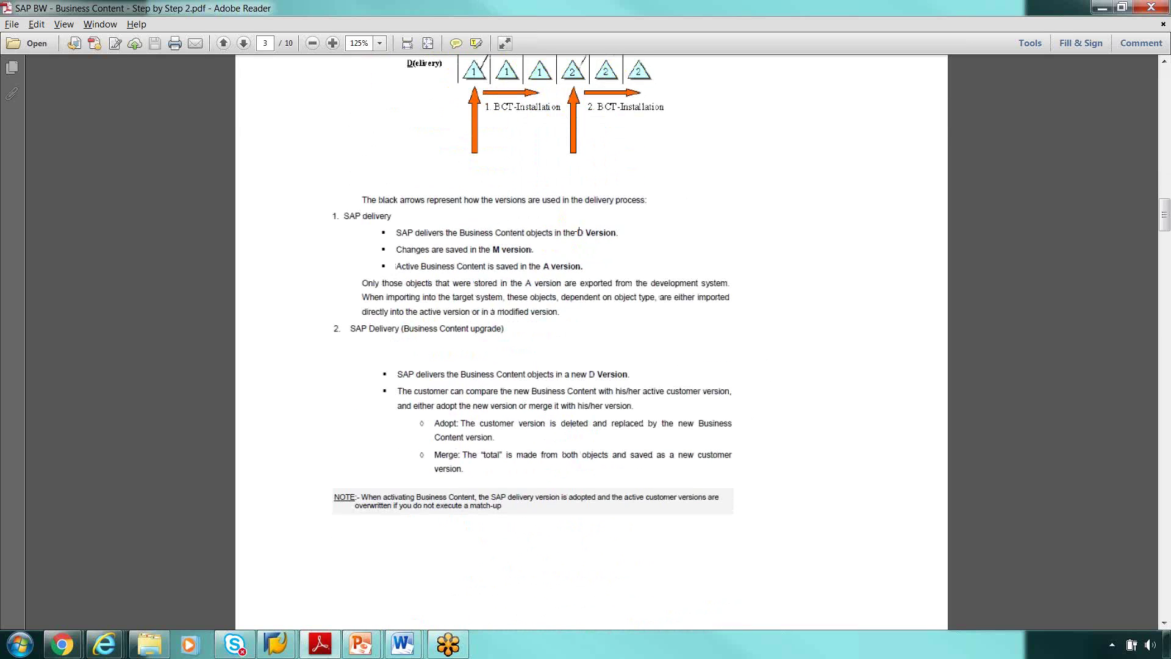
{"action": "left_click_drag", "start_coordinate": [568, 219], "coordinate": [625, 242]}
{"action": "left_click", "coordinate": [656, 250]}
{"action": "scroll", "coordinate": [823, 366], "scroll_direction": "down", "scroll_amount": 15}
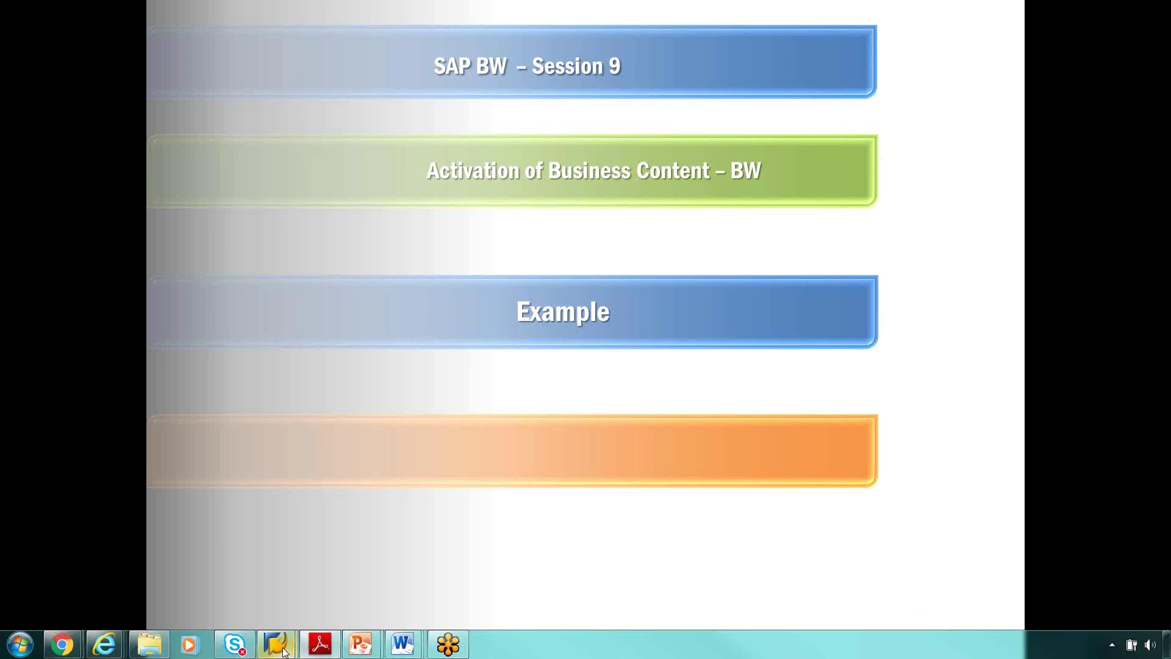
- Switch to the SAP Easy Access session, start the Data Warehousing Workbench and decline the modeling documentation
{"action": "mouse_move", "coordinate": [276, 644]}
{"action": "left_click", "coordinate": [312, 604]}
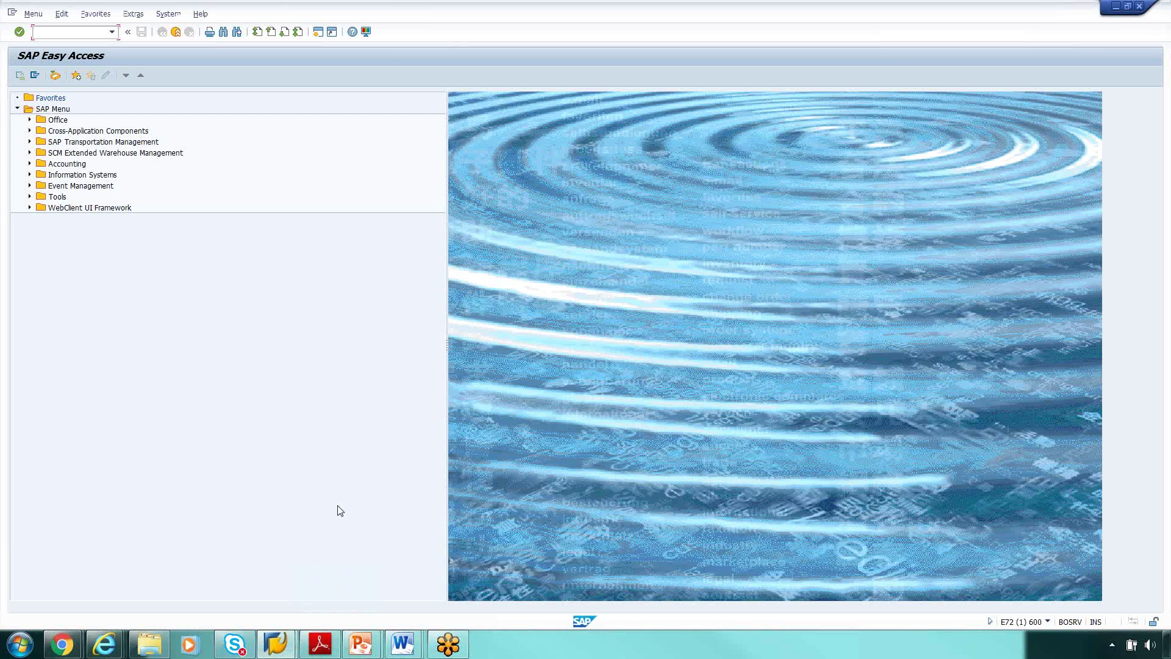
{"action": "left_click", "coordinate": [266, 267]}
{"action": "left_click", "coordinate": [64, 38]}
{"action": "type", "text": "se16"}
{"action": "key", "text": "Return"}
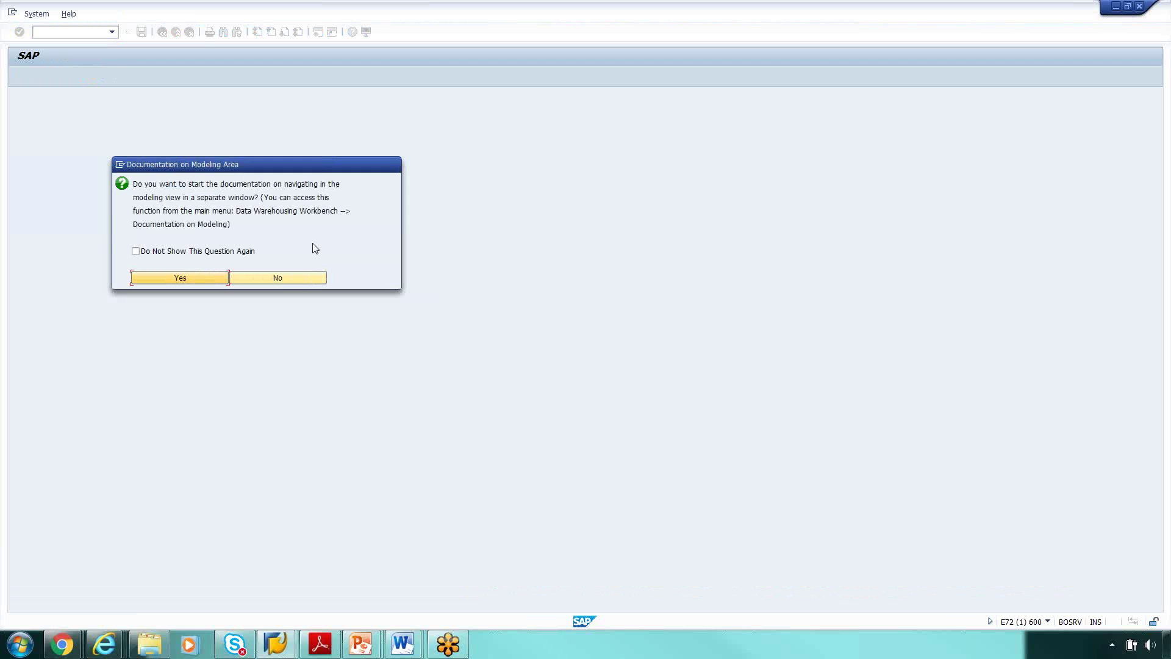
{"action": "left_click", "coordinate": [295, 277]}
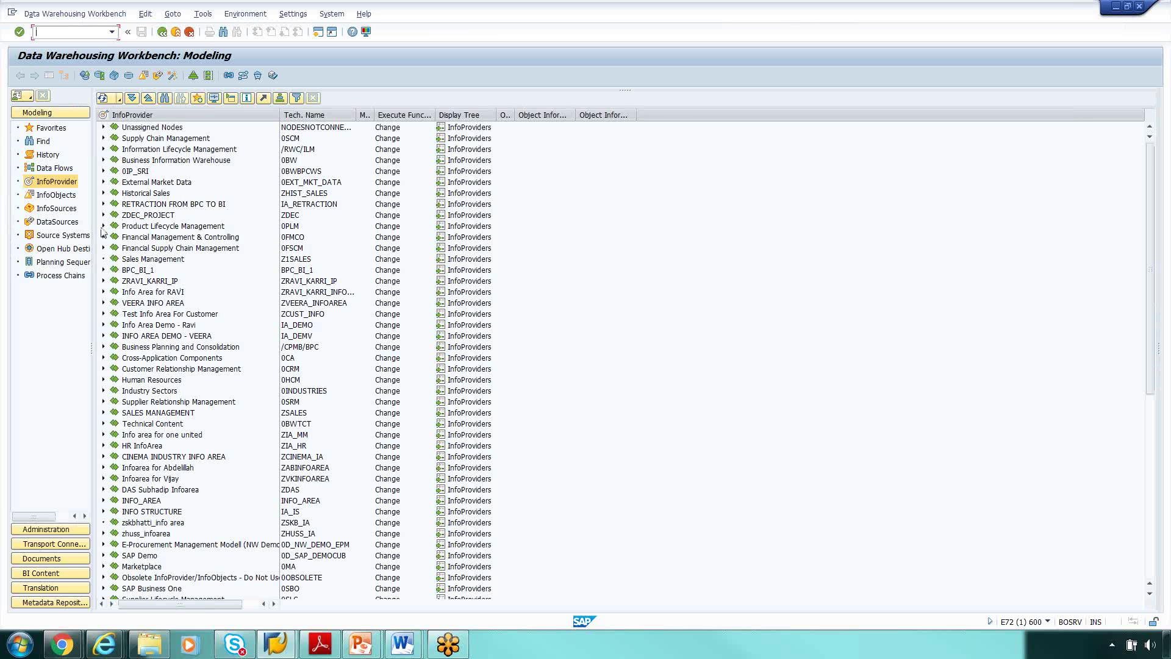
- Widen the workbench navigation area and open Administration with the process chains displayed as a tree
{"action": "left_click_drag", "start_coordinate": [93, 226], "coordinate": [166, 233]}
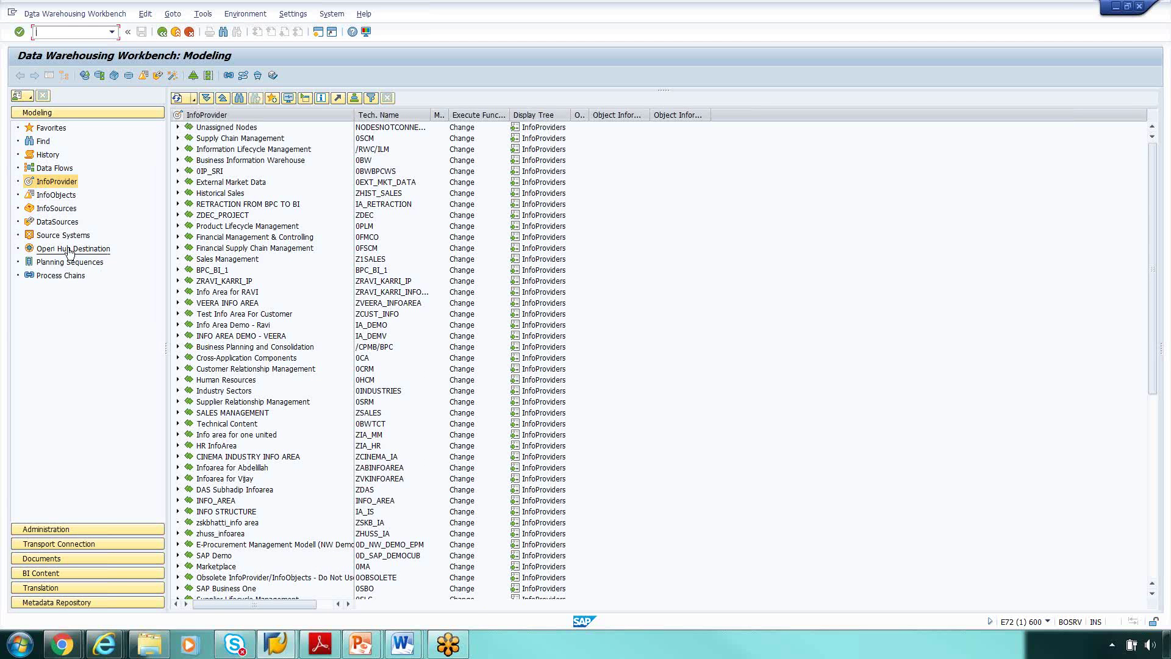
{"action": "left_click", "coordinate": [81, 529]}
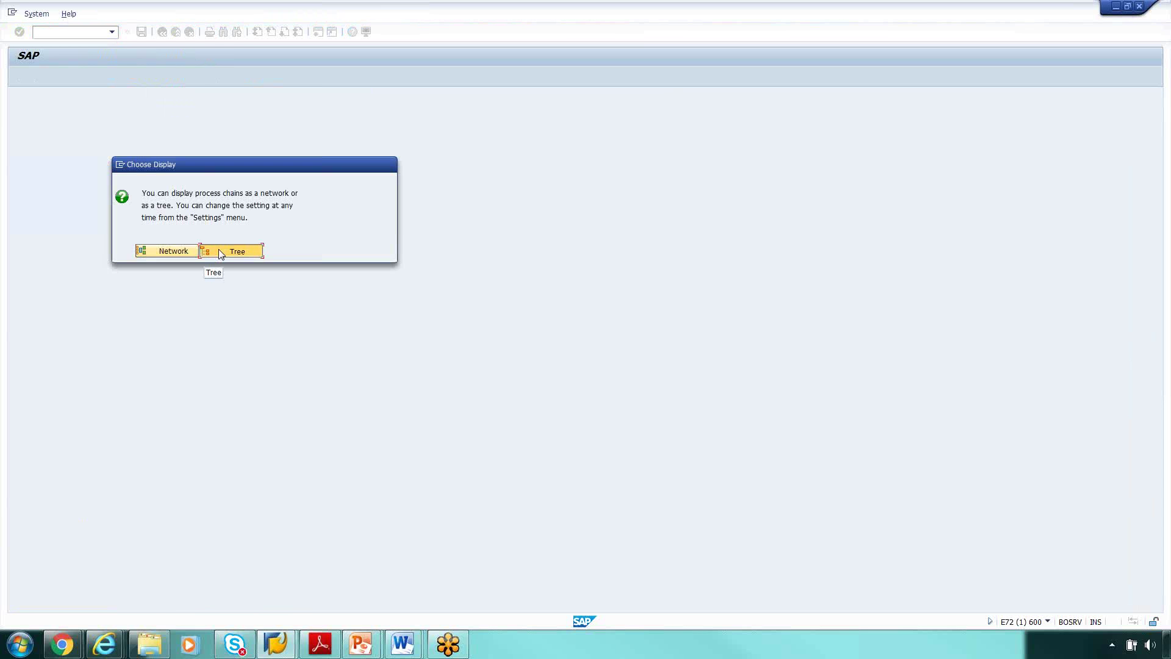
{"action": "left_click", "coordinate": [218, 250]}
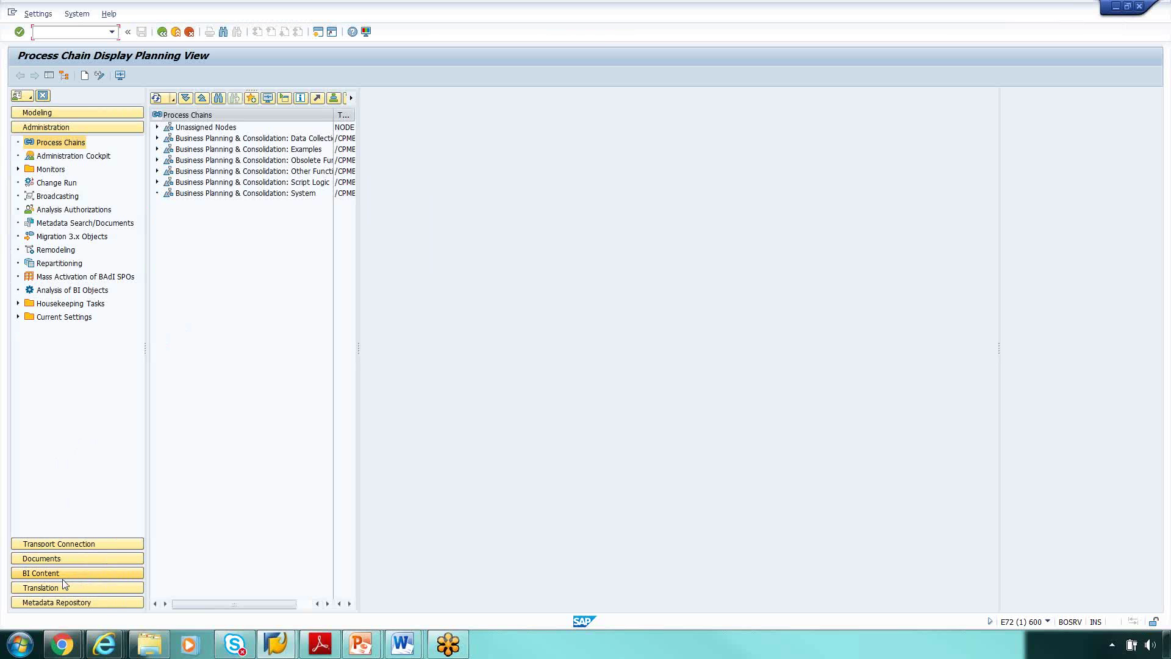
- Open the BI Content area and widen its navigation area, InfoArea tree and tree name column
{"action": "left_click", "coordinate": [402, 643]}
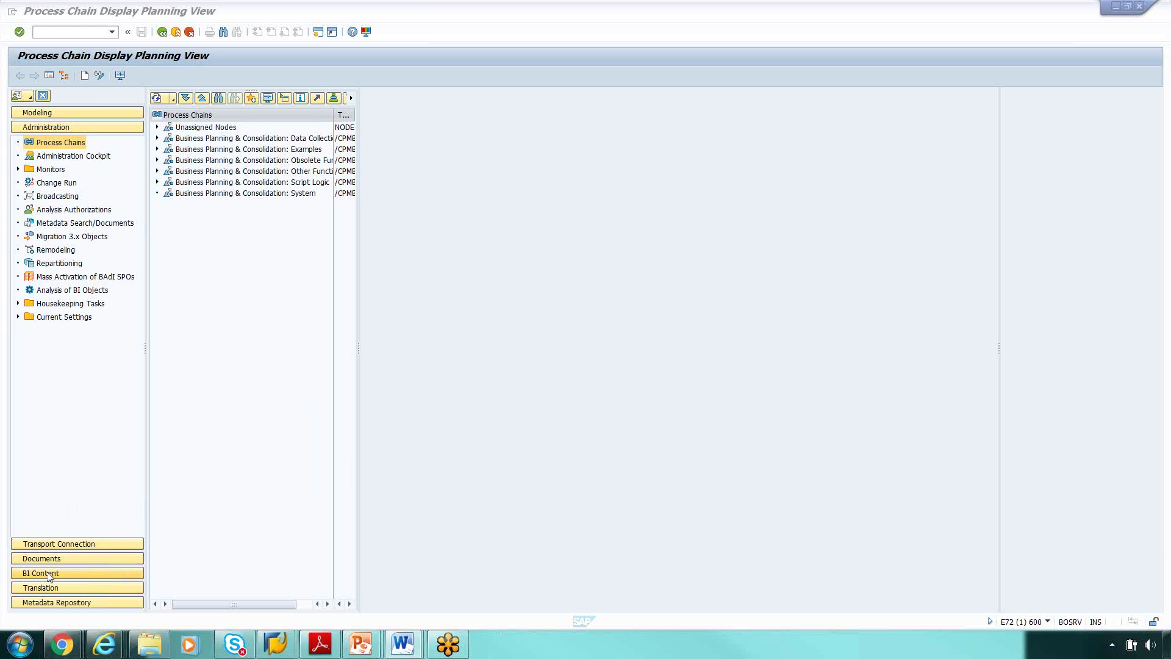
{"action": "left_click", "coordinate": [114, 575]}
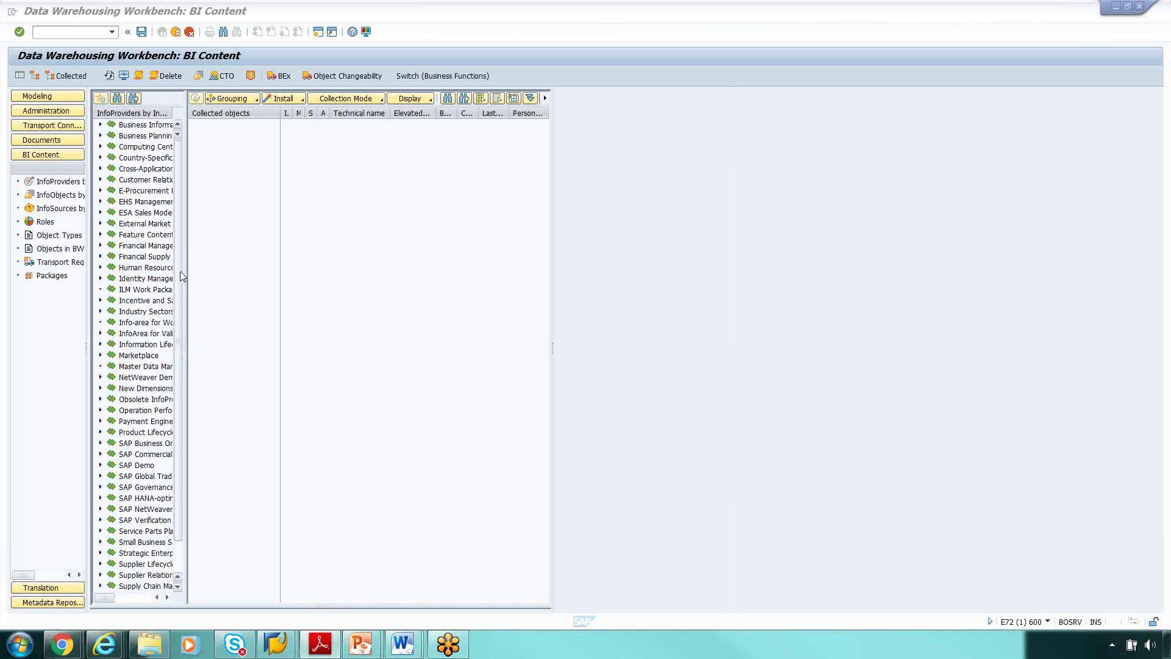
{"action": "left_click_drag", "start_coordinate": [185, 255], "coordinate": [282, 250]}
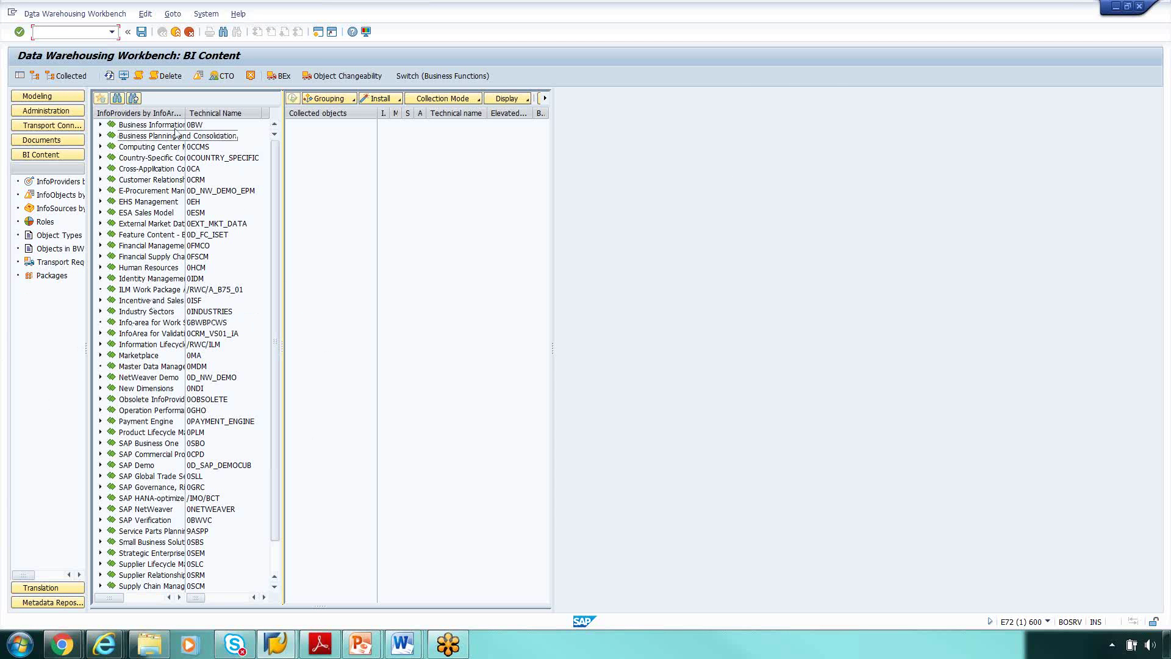
{"action": "left_click_drag", "start_coordinate": [186, 113], "coordinate": [202, 112]}
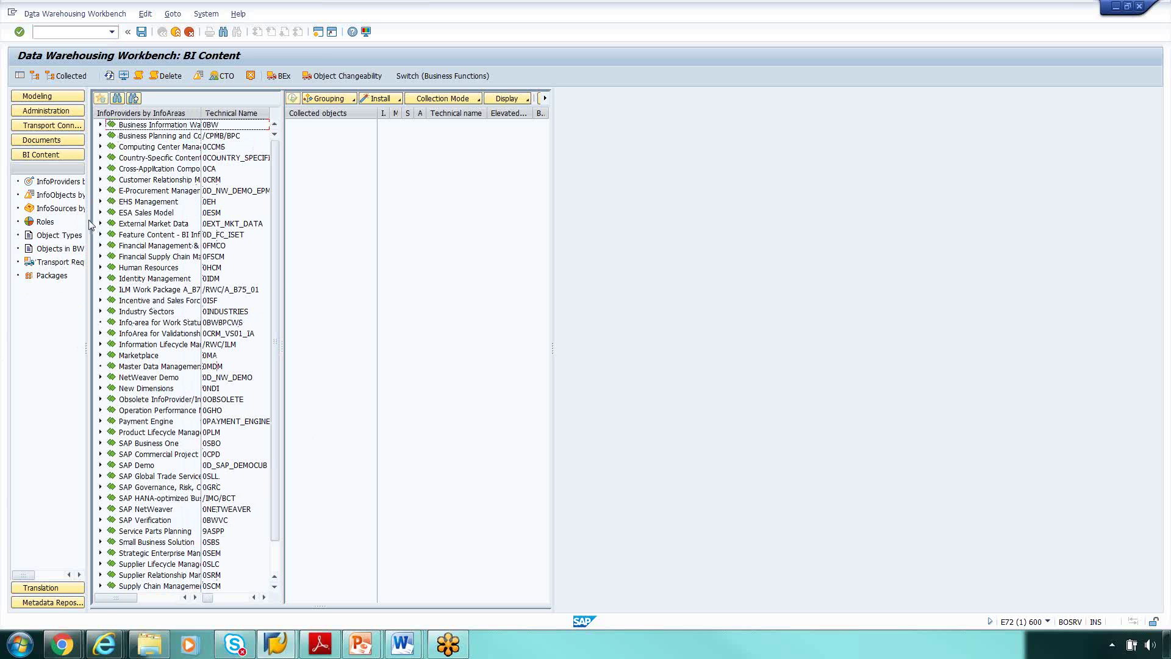
{"action": "left_click_drag", "start_coordinate": [89, 224], "coordinate": [139, 229]}
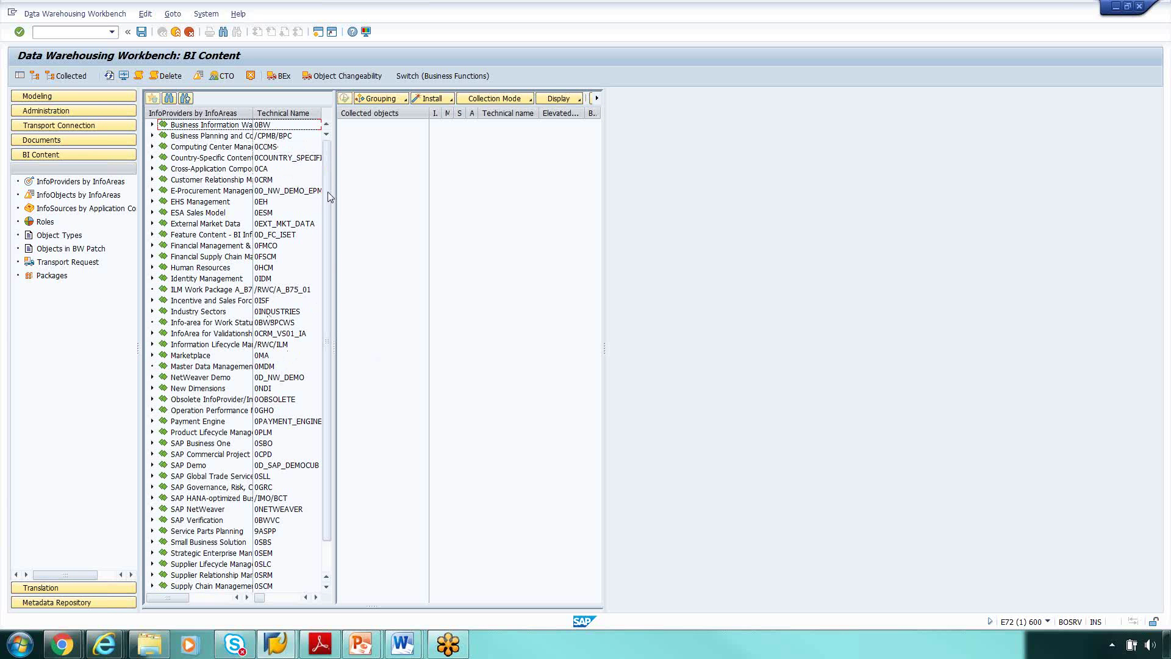
{"action": "left_click_drag", "start_coordinate": [335, 193], "coordinate": [408, 193]}
- Expand the Business Information Warehouse and Human Resources InfoAreas in the InfoProvider tree
{"action": "left_click", "coordinate": [152, 124]}
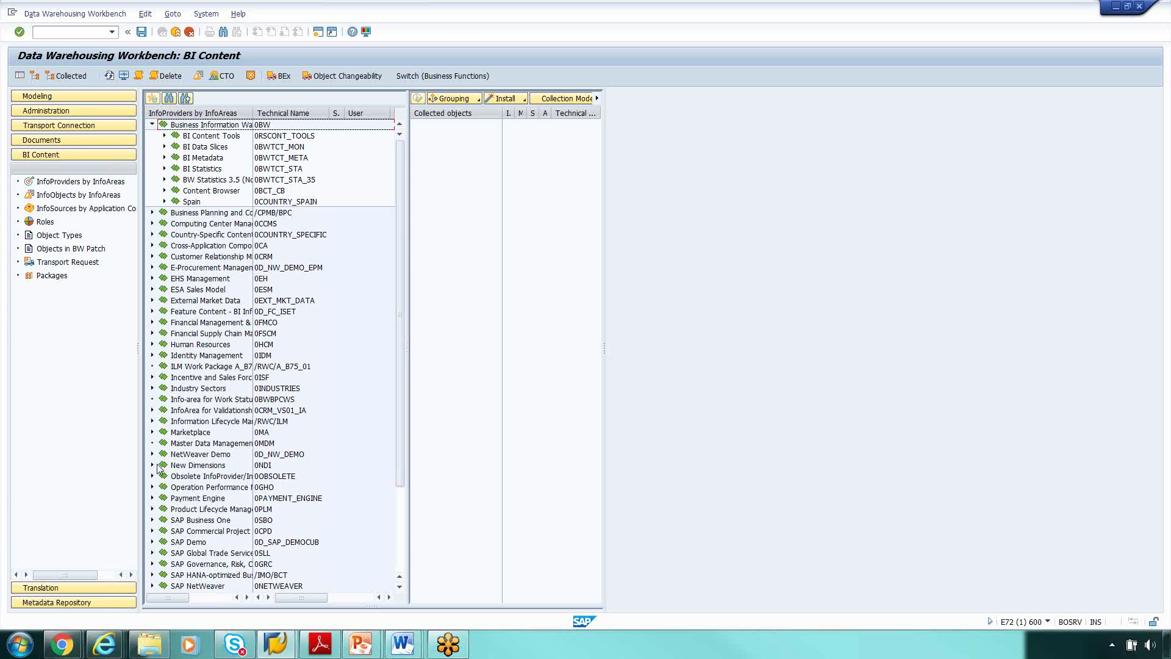
{"action": "scroll", "coordinate": [219, 519], "scroll_direction": "down", "scroll_amount": 2}
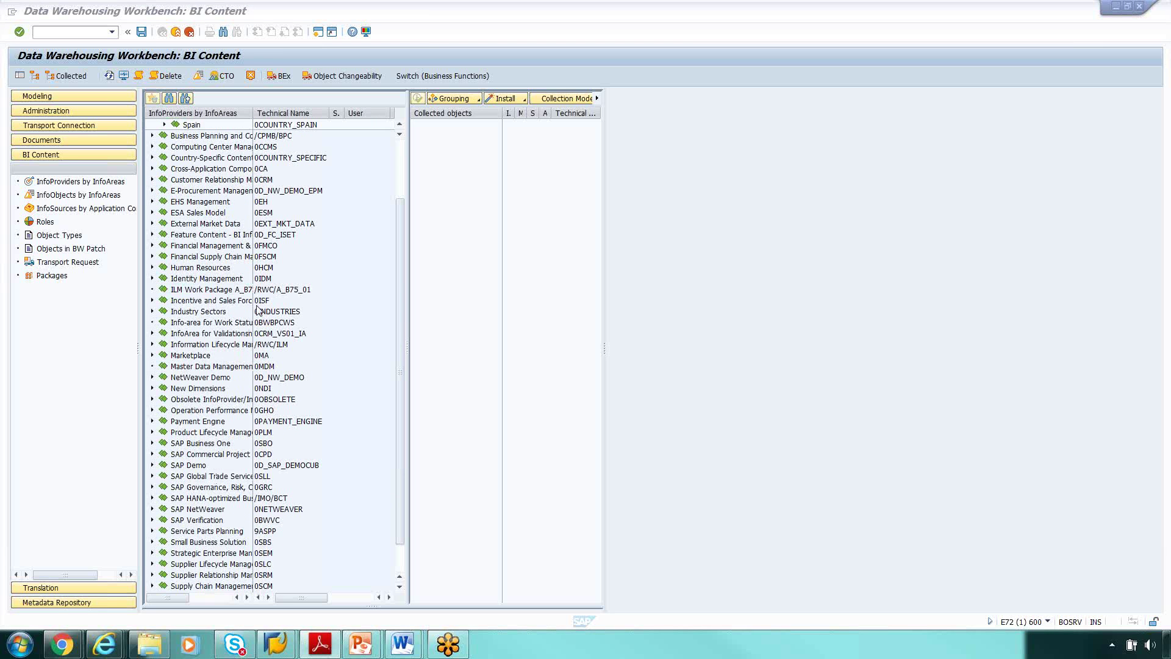
{"action": "left_click", "coordinate": [152, 268]}
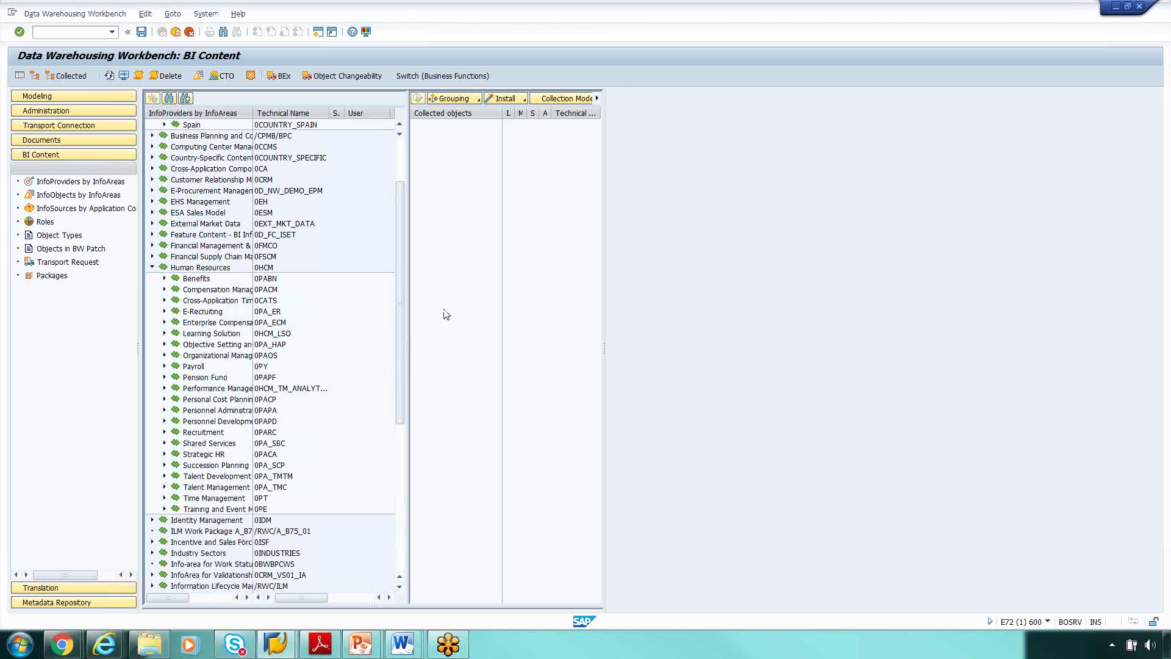
- Widen the BI Content tree and collected objects areas, and list the content by Object Types with a wider name column
{"action": "left_click_drag", "start_coordinate": [604, 250], "coordinate": [857, 287]}
{"action": "left_click_drag", "start_coordinate": [550, 297], "coordinate": [468, 298]}
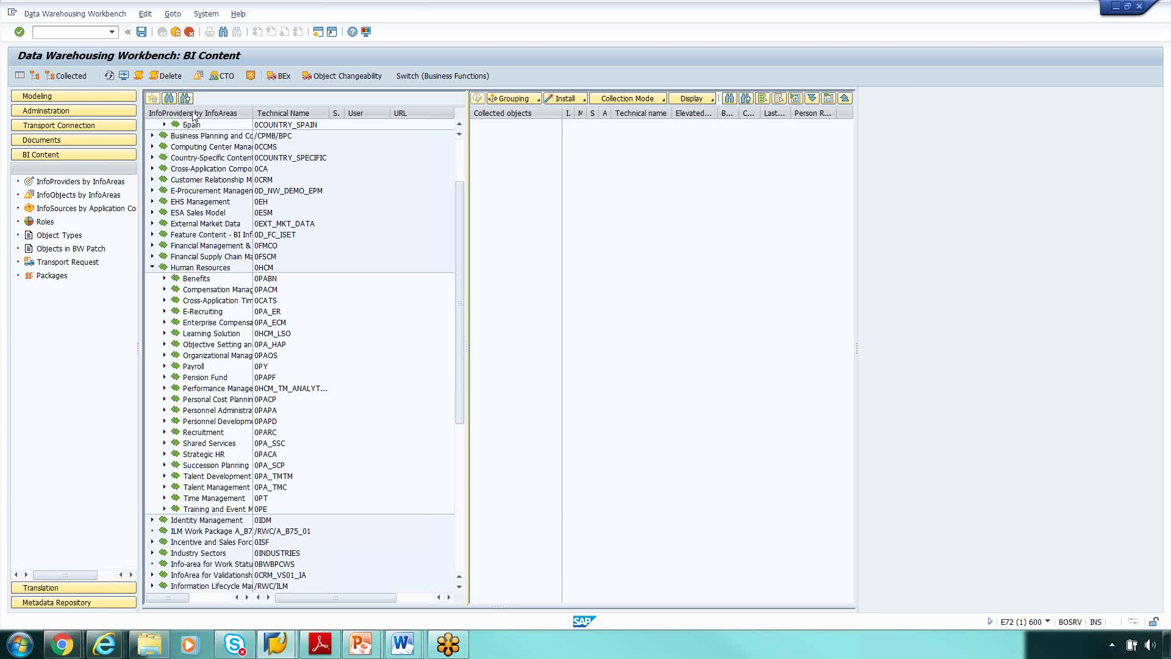
{"action": "left_click", "coordinate": [64, 238]}
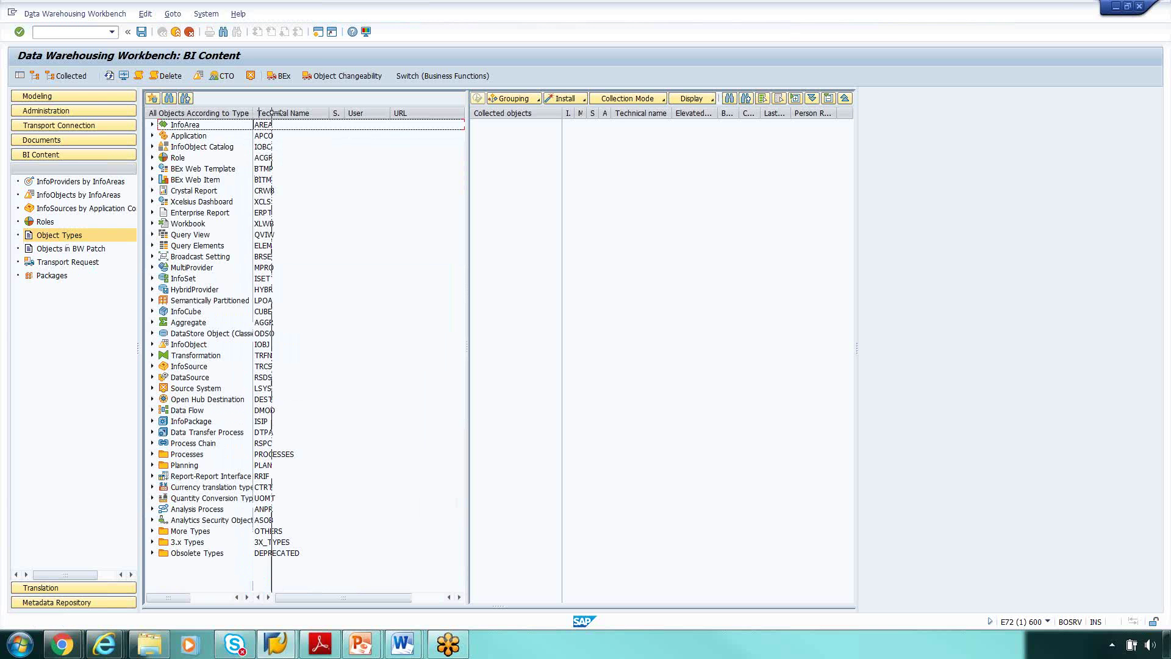
{"action": "left_click_drag", "start_coordinate": [253, 112], "coordinate": [282, 113]}
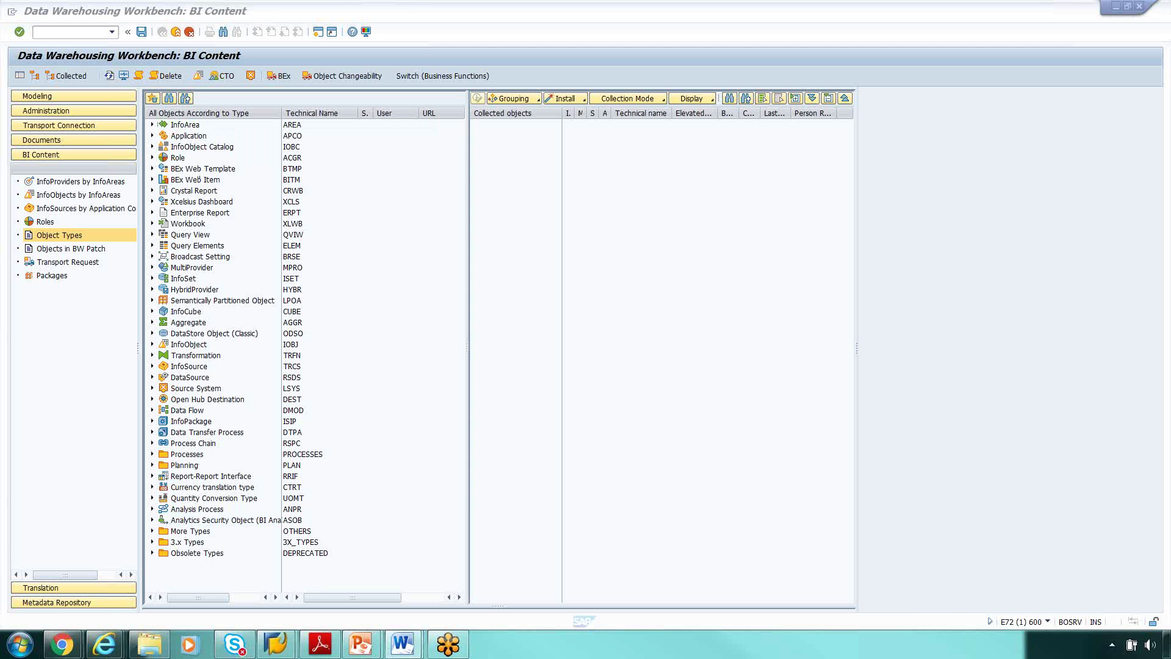
- Copy the help.sap.com frameset link from the Word document, open it in a new Internet Explorer window and look over the page
{"action": "key", "text": "alt+Tab"}
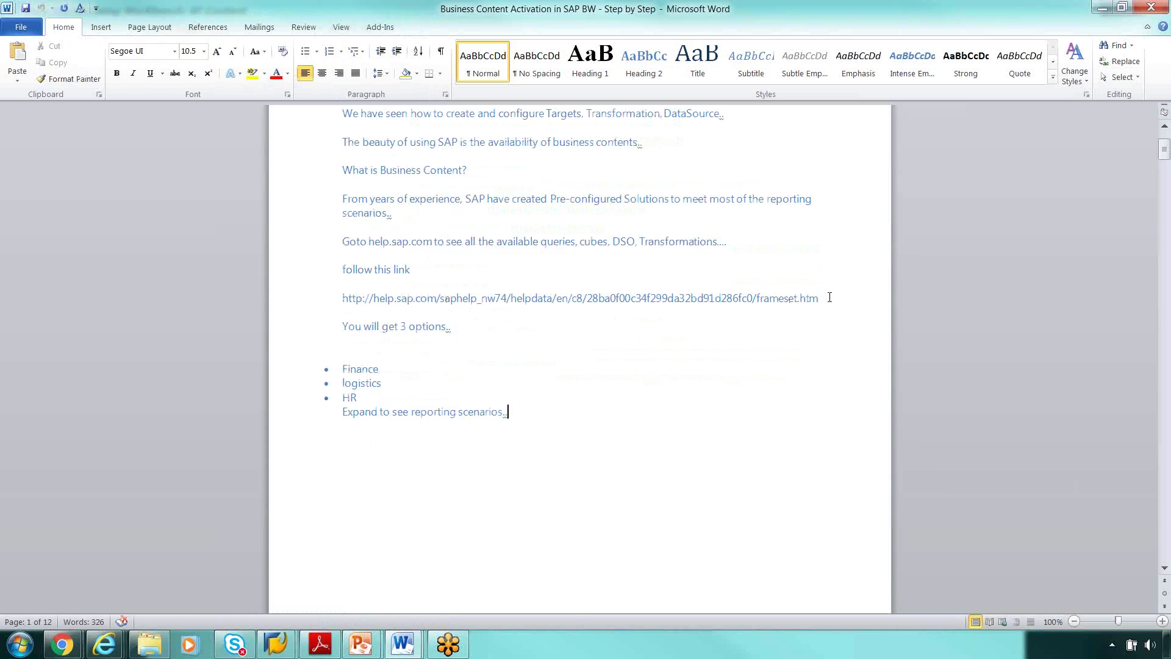
{"action": "left_click_drag", "start_coordinate": [824, 302], "coordinate": [345, 306]}
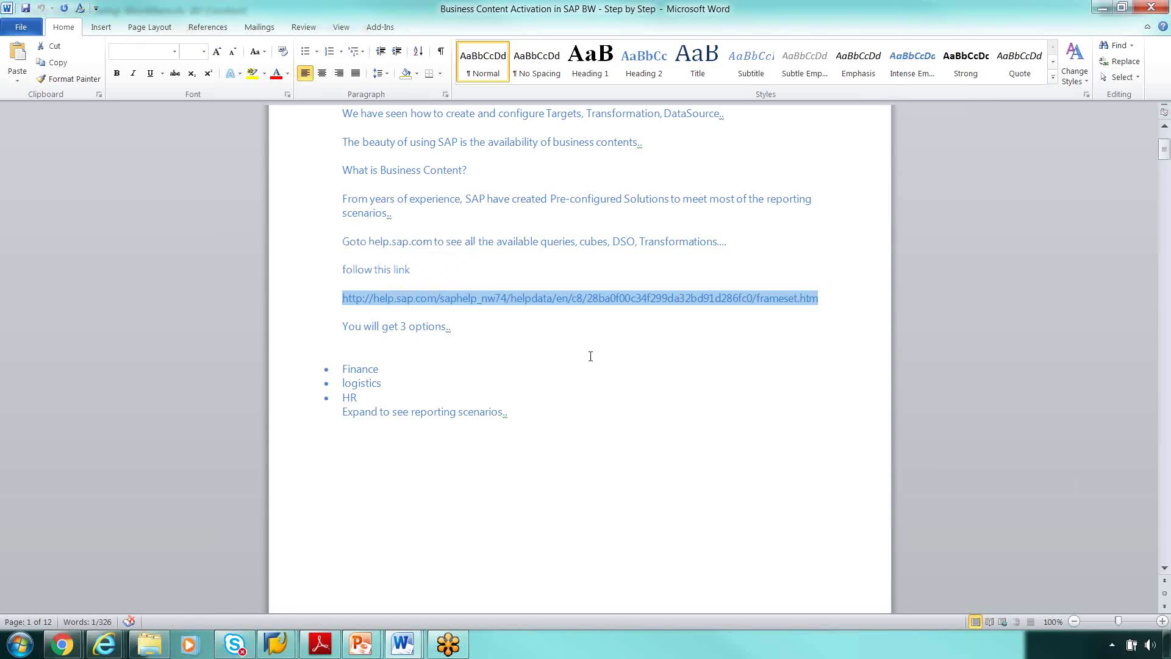
{"action": "left_click", "coordinate": [105, 644]}
{"action": "left_click", "coordinate": [126, 556]}
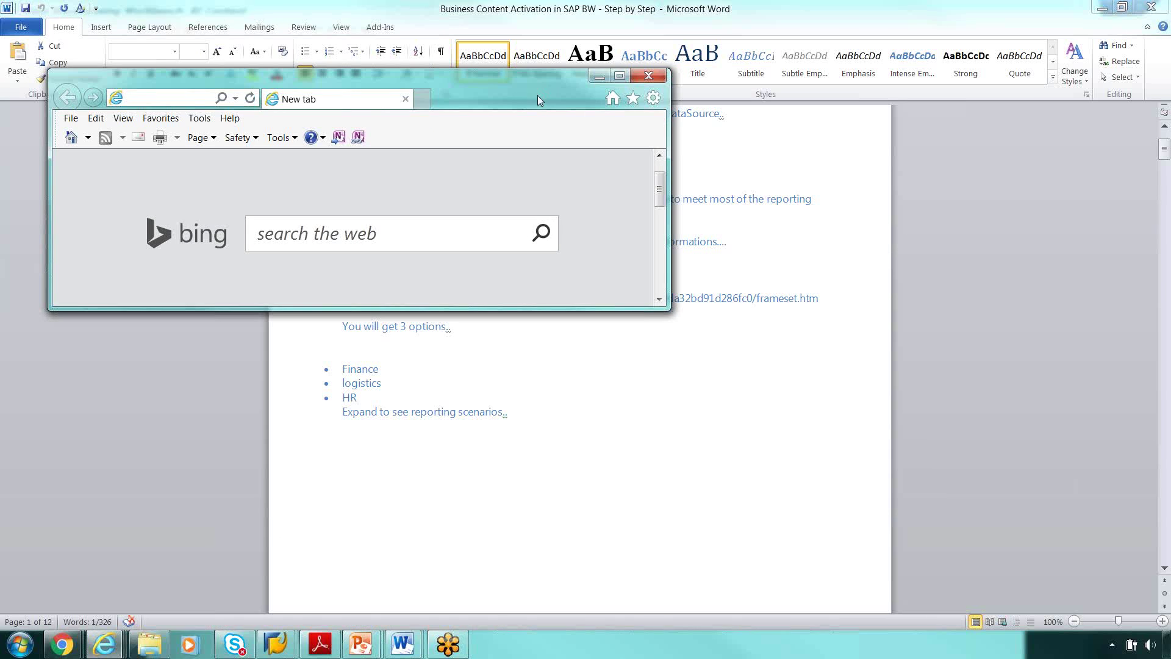
{"action": "double_click", "coordinate": [441, 85]}
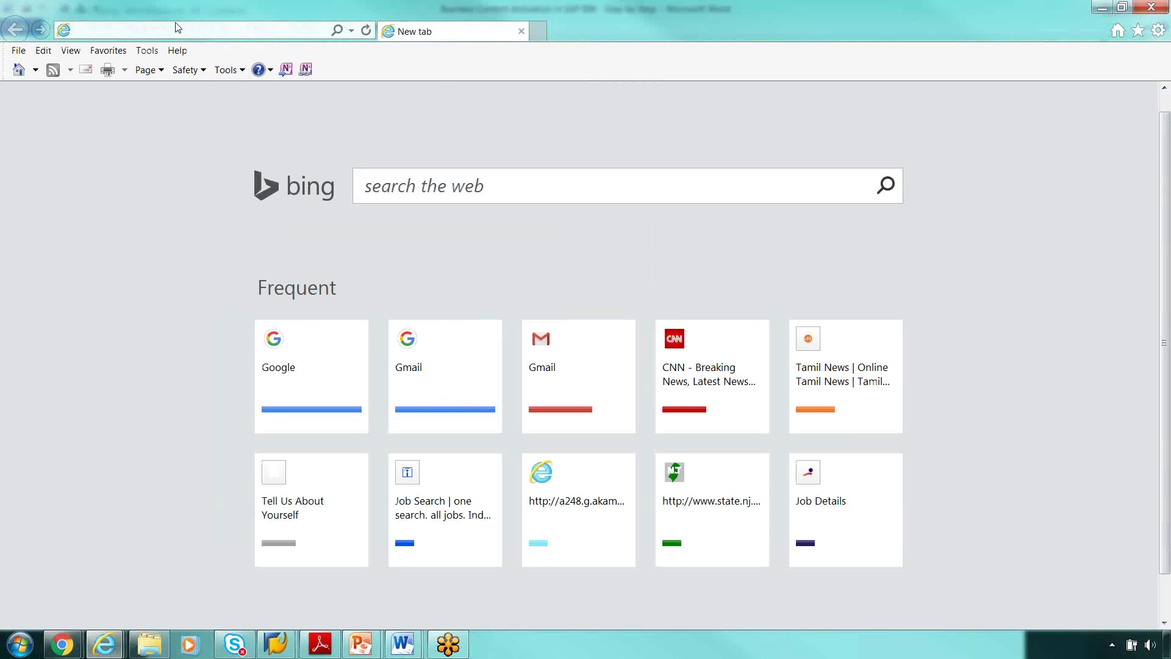
{"action": "key", "text": "ctrl+v"}
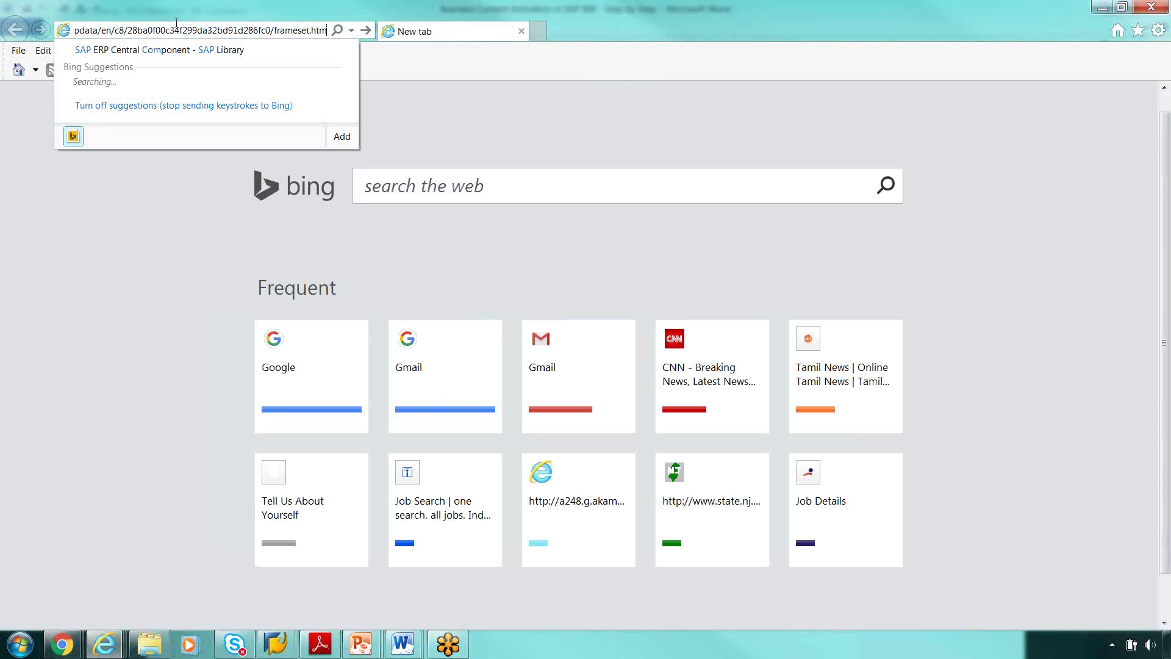
{"action": "key", "text": "Return"}
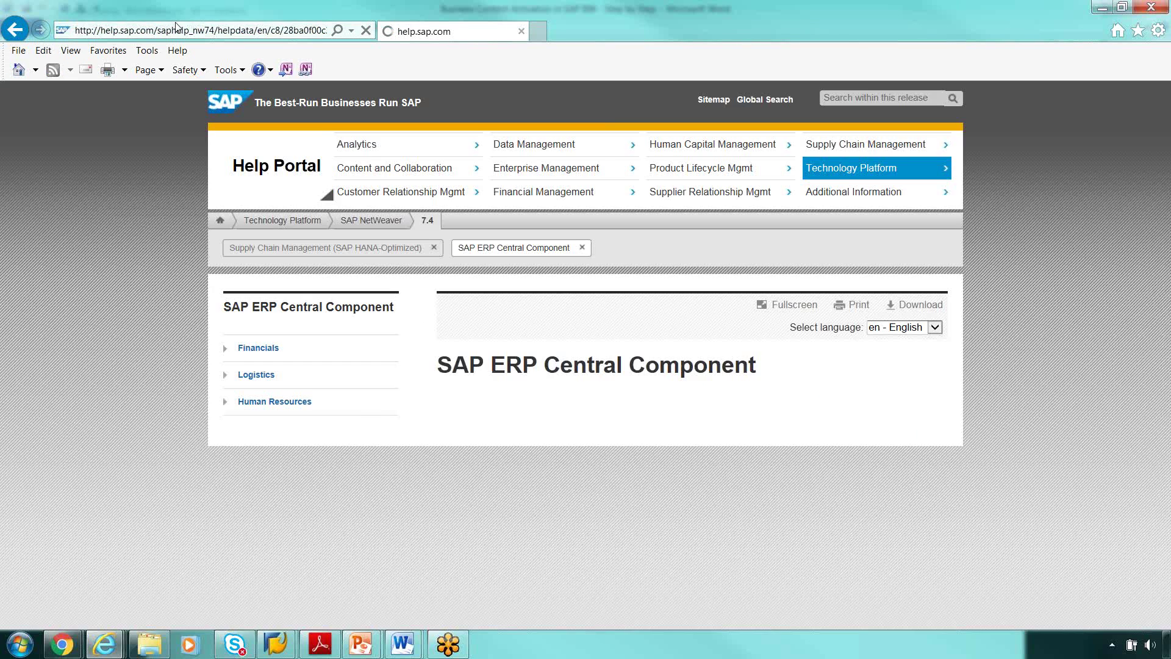
{"action": "scroll", "coordinate": [576, 410], "scroll_direction": "down", "scroll_amount": 5}
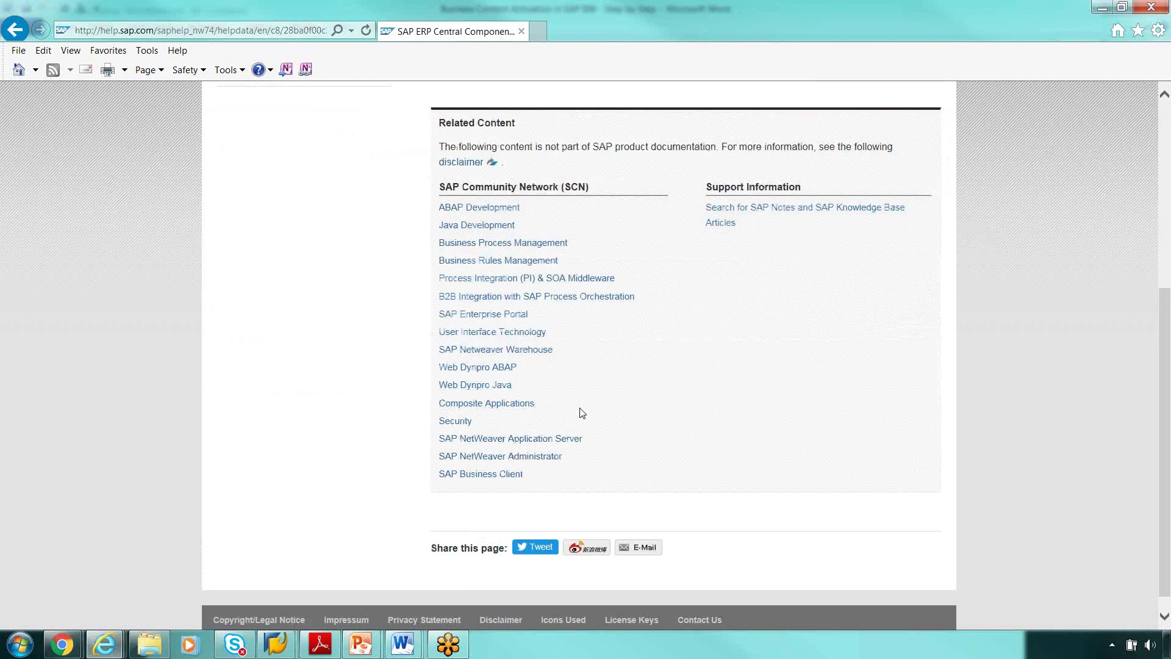
{"action": "scroll", "coordinate": [650, 421], "scroll_direction": "up", "scroll_amount": 4}
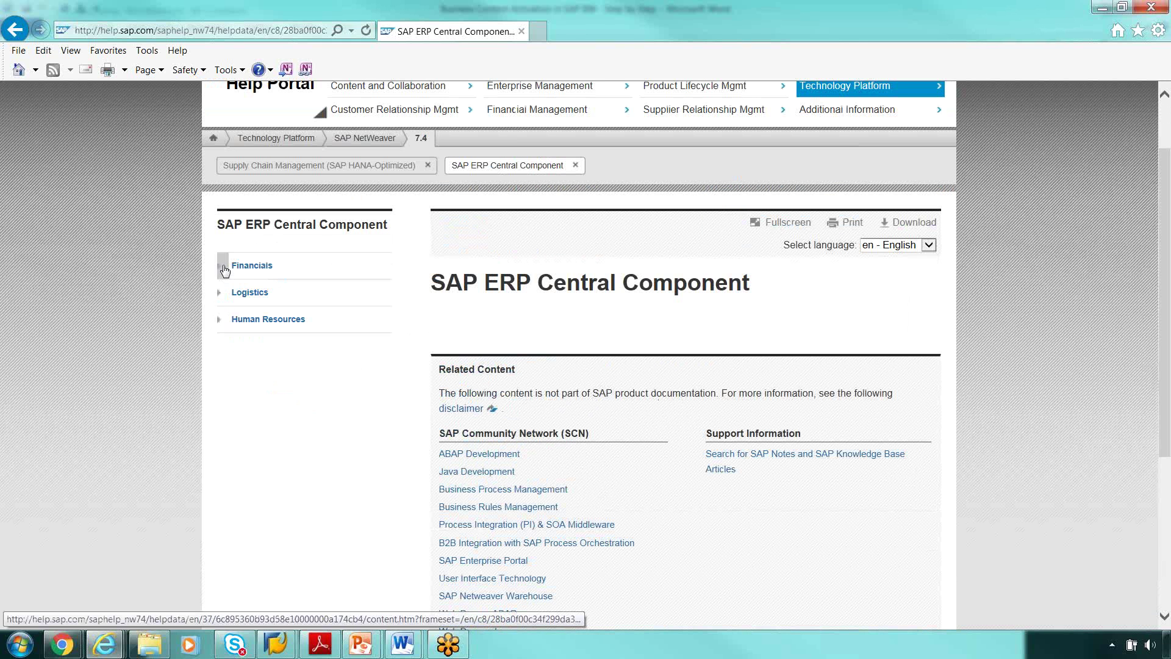
- Expand Financials in the SAP ERP Central Component contents and look through its content topics
{"action": "left_click", "coordinate": [252, 269]}
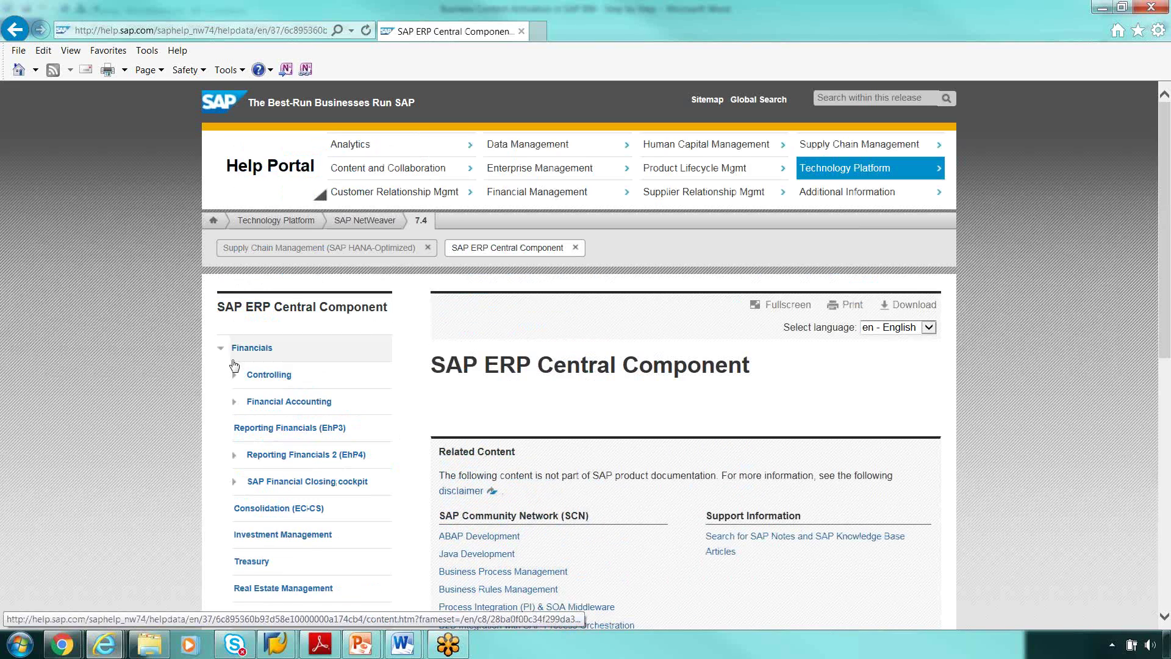
{"action": "scroll", "coordinate": [221, 354], "scroll_direction": "down", "scroll_amount": 4}
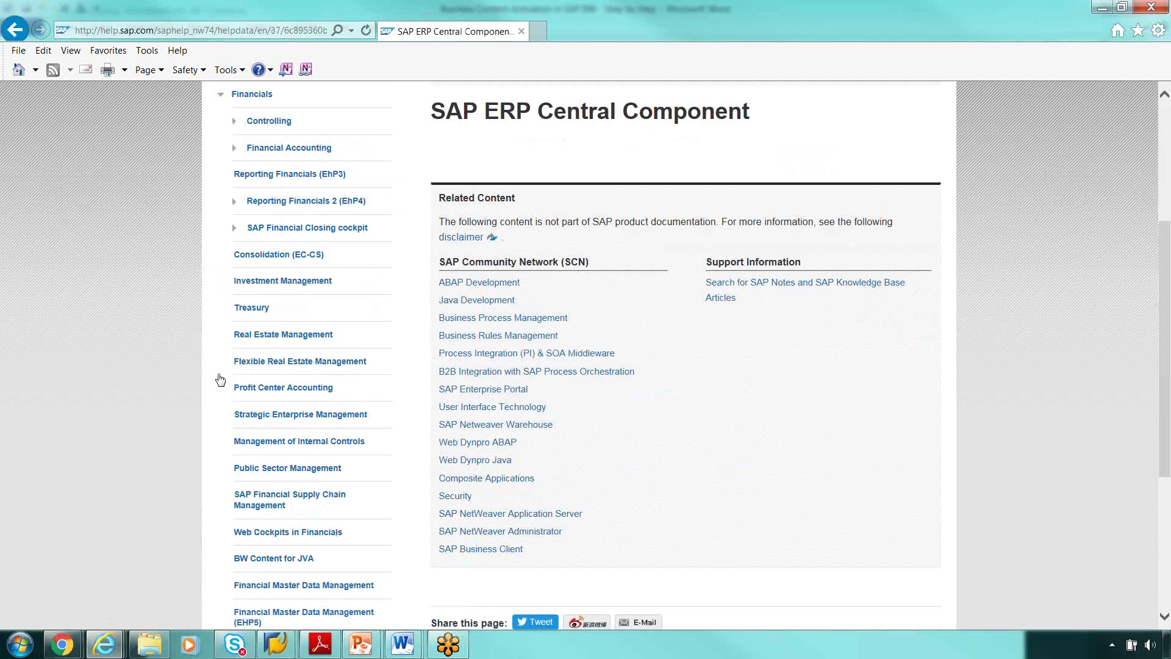
{"action": "scroll", "coordinate": [300, 548], "scroll_direction": "down", "scroll_amount": 1}
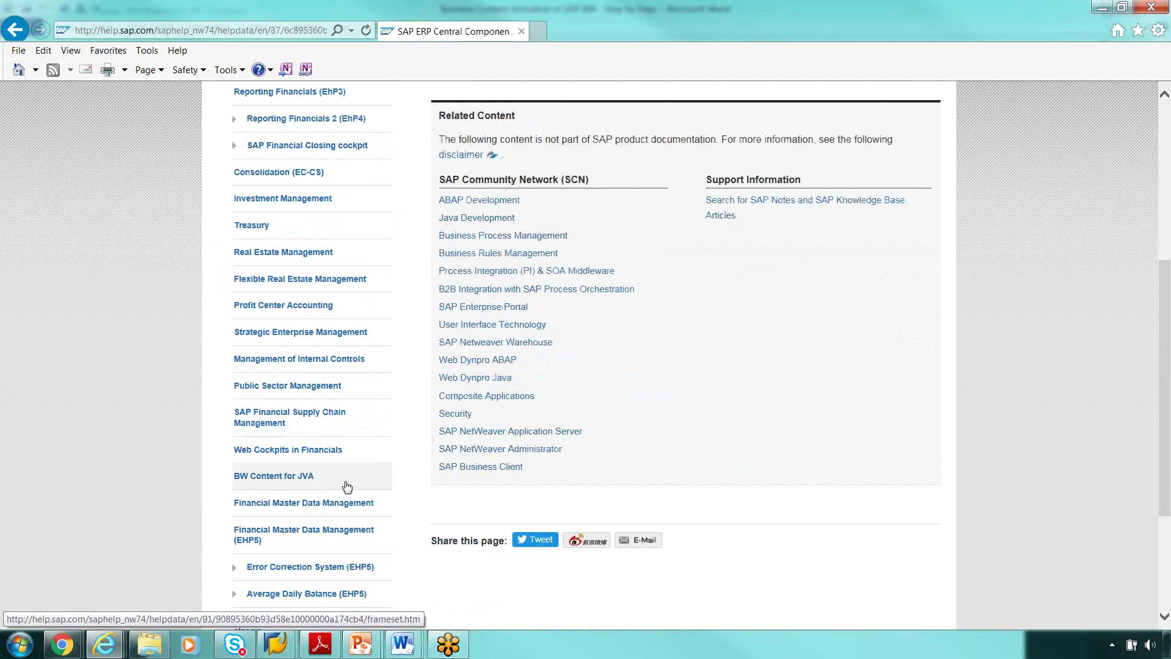
{"action": "scroll", "coordinate": [351, 488], "scroll_direction": "down", "scroll_amount": 3}
- Expand Logistics and Human Resources in the SAP ERP Central Component contents and review the topics under each
{"action": "left_click", "coordinate": [220, 498]}
{"action": "scroll", "coordinate": [392, 525], "scroll_direction": "up", "scroll_amount": 3}
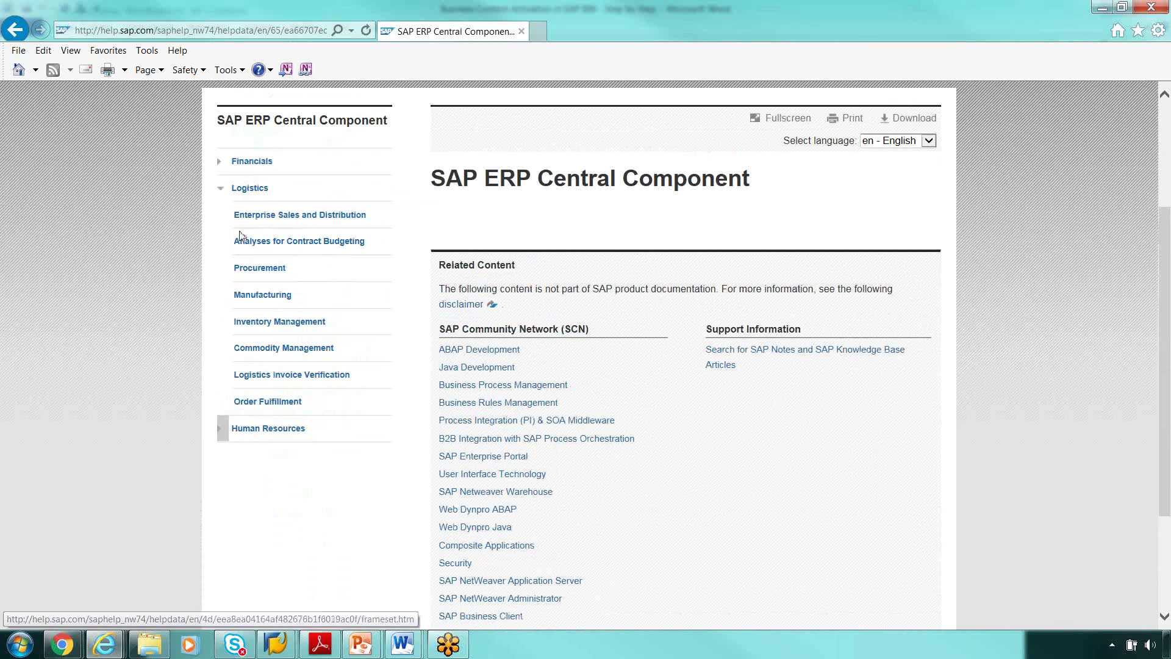
{"action": "left_click", "coordinate": [221, 428]}
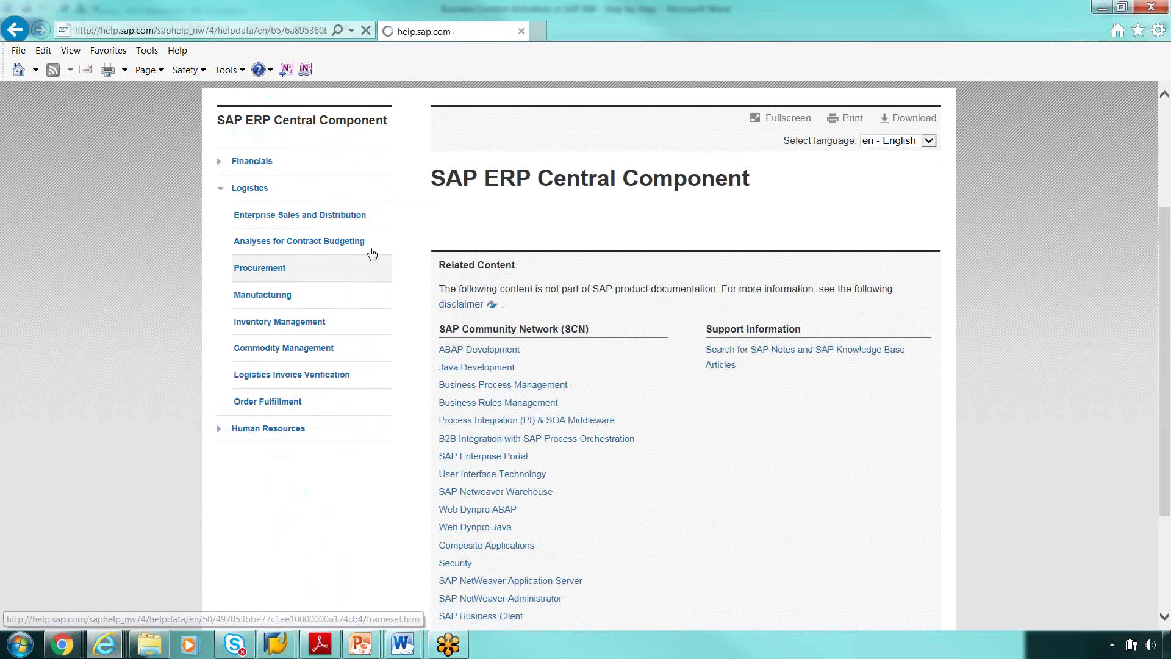
{"action": "scroll", "coordinate": [208, 390], "scroll_direction": "up", "scroll_amount": 4}
{"action": "scroll", "coordinate": [223, 404], "scroll_direction": "down", "scroll_amount": 5}
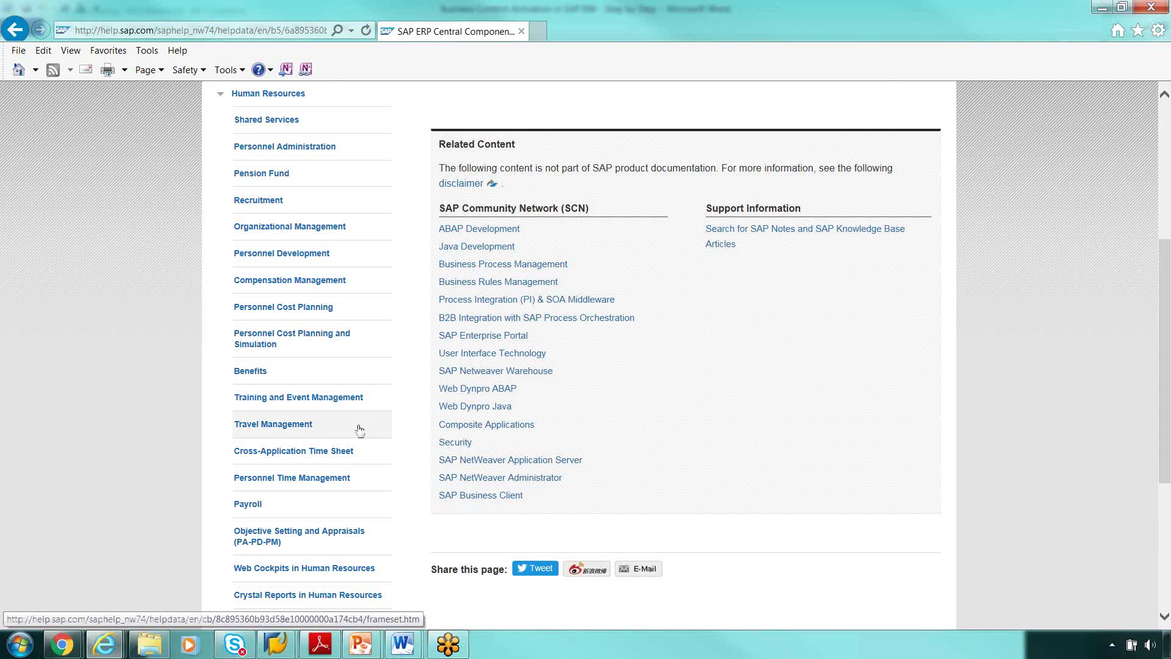
{"action": "scroll", "coordinate": [360, 425], "scroll_direction": "up", "scroll_amount": 4}
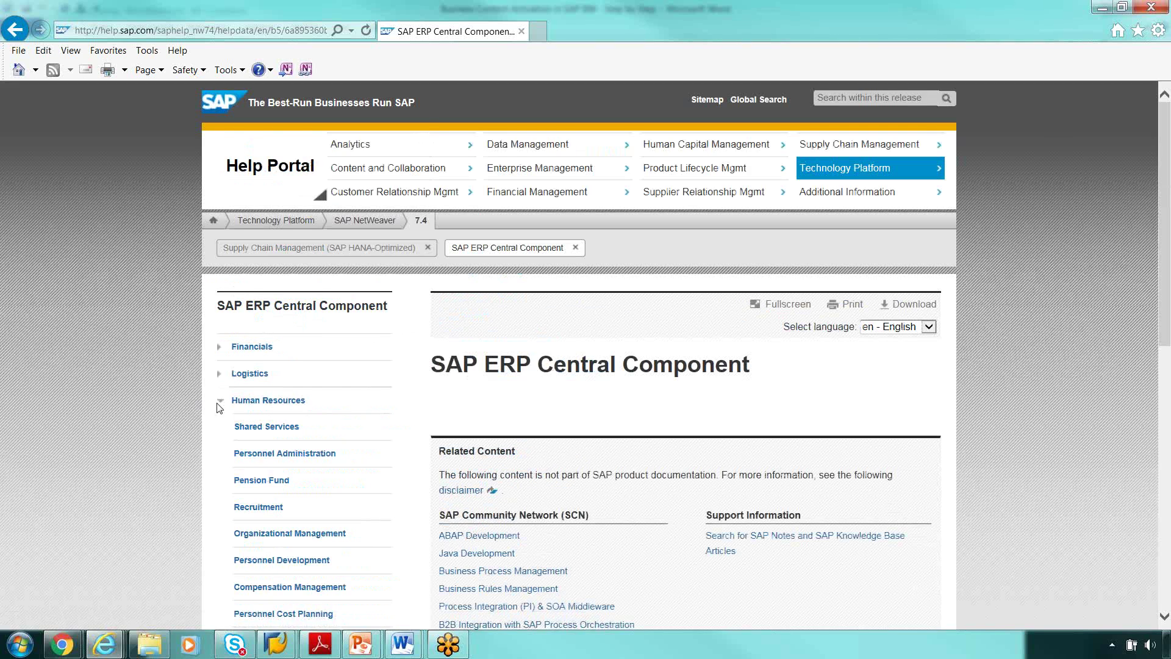
{"action": "scroll", "coordinate": [225, 402], "scroll_direction": "down", "scroll_amount": 5}
{"action": "scroll", "coordinate": [219, 390], "scroll_direction": "up", "scroll_amount": 5}
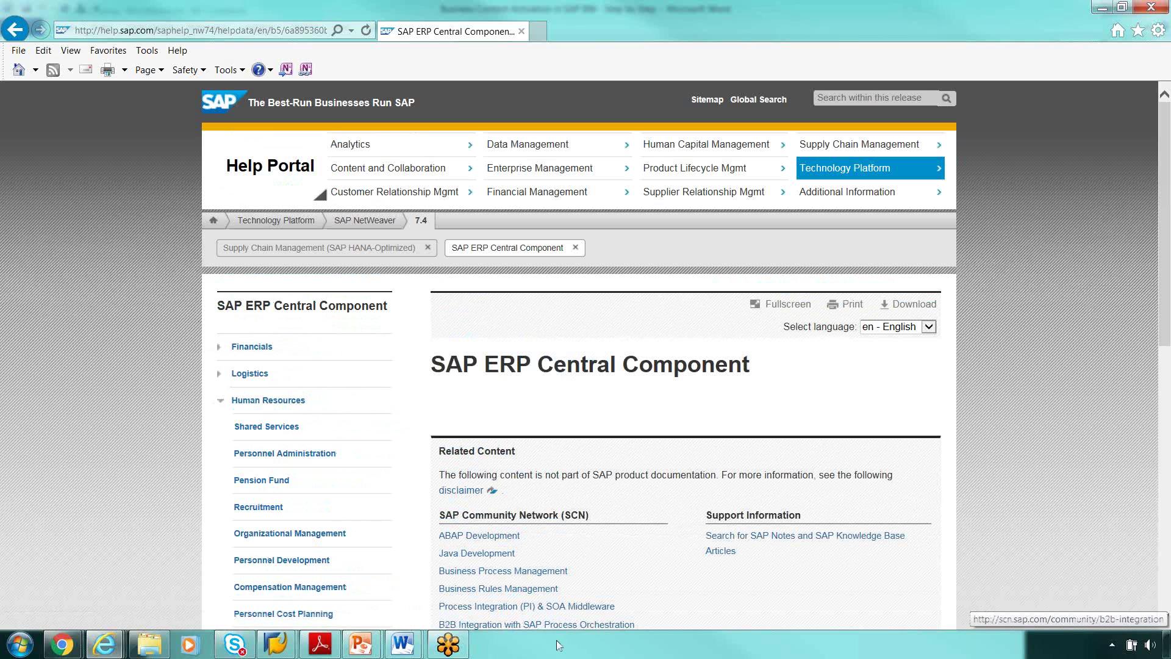
- Switch to the Business Content Activation Word document, read its Accounts Receivable data flow section and select the cube name 0FIAR_C30
{"action": "left_click", "coordinate": [403, 646]}
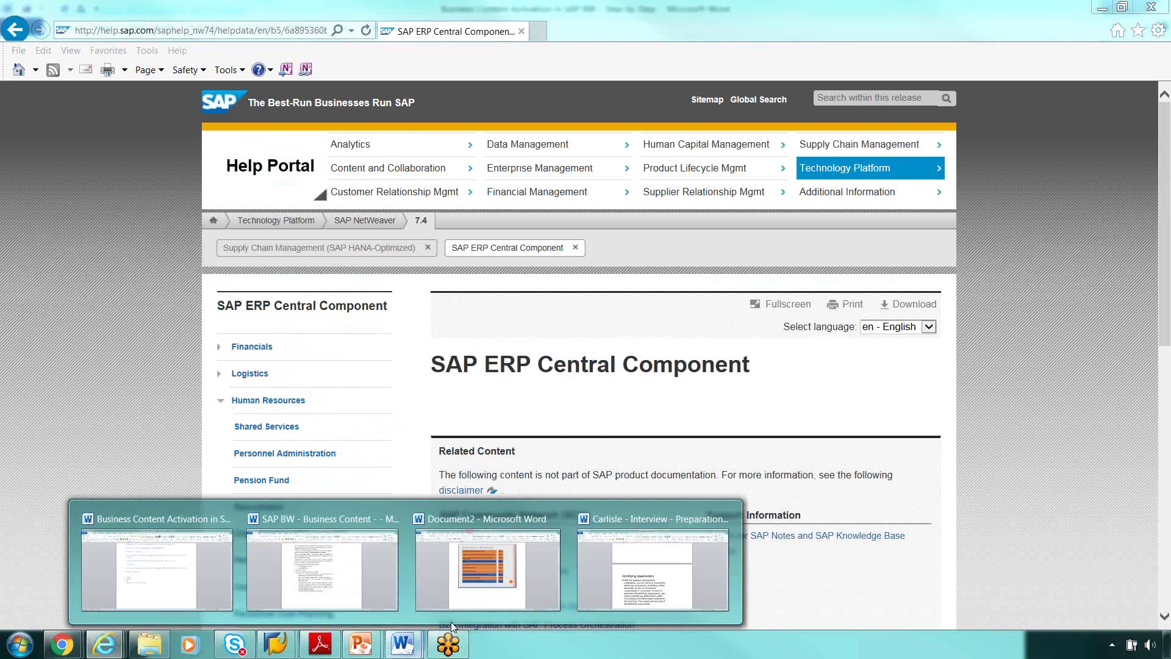
{"action": "left_click", "coordinate": [195, 589]}
{"action": "left_click", "coordinate": [630, 421]}
{"action": "scroll", "coordinate": [631, 427], "scroll_direction": "down", "scroll_amount": 15}
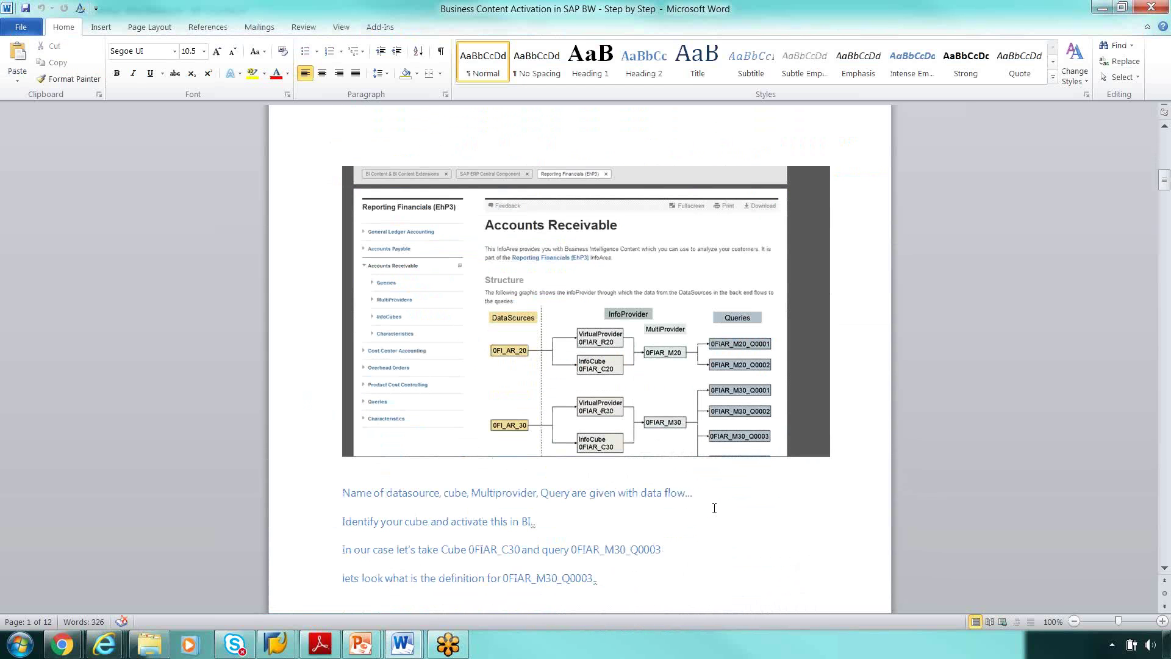
{"action": "scroll", "coordinate": [714, 508], "scroll_direction": "down", "scroll_amount": 1}
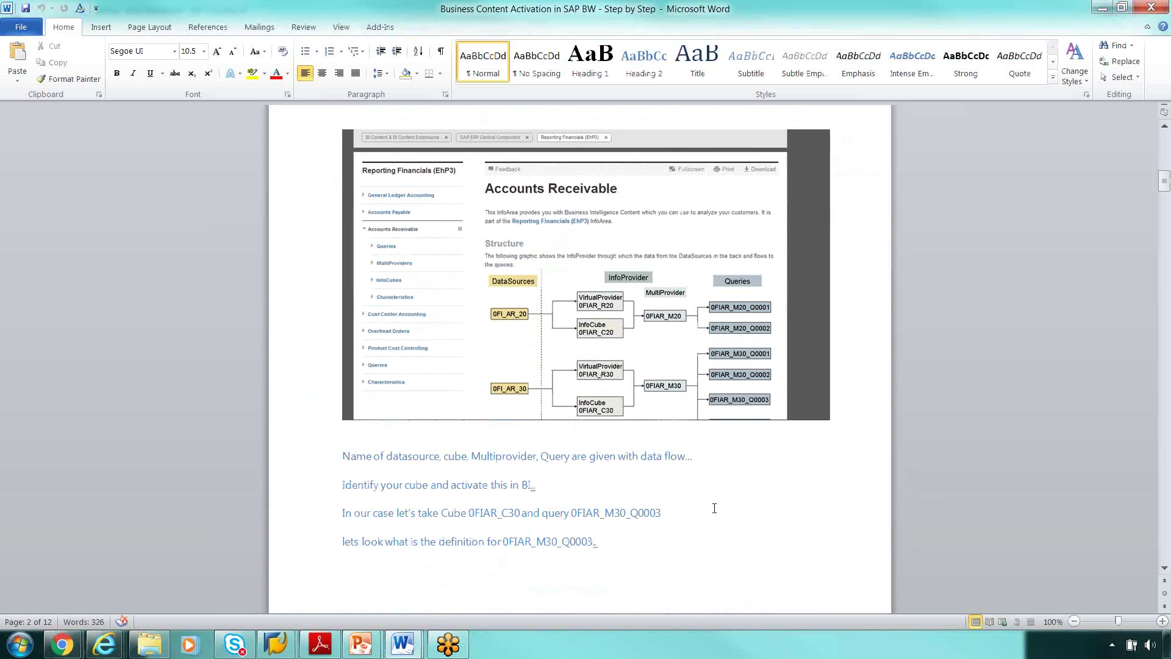
{"action": "scroll", "coordinate": [714, 508], "scroll_direction": "down", "scroll_amount": 2}
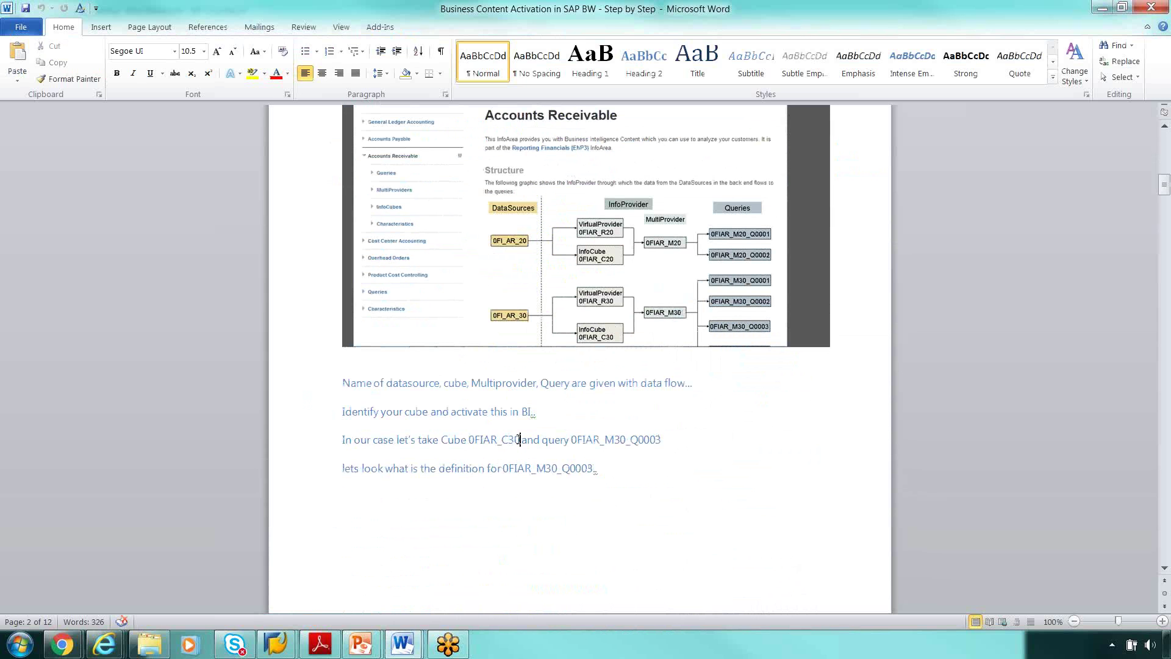
{"action": "left_click_drag", "start_coordinate": [516, 438], "coordinate": [481, 438]}
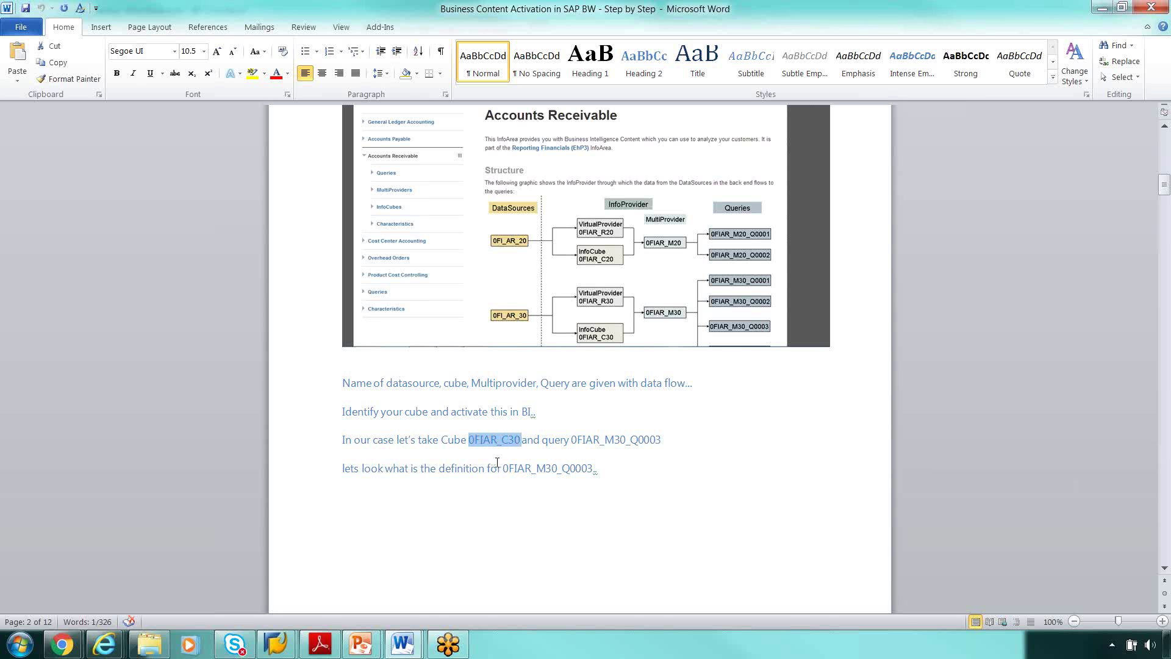
- Put the help page away and switch from the Word document to the Data Warehousing Workbench BI Content window
{"action": "key", "text": "alt+Tab"}
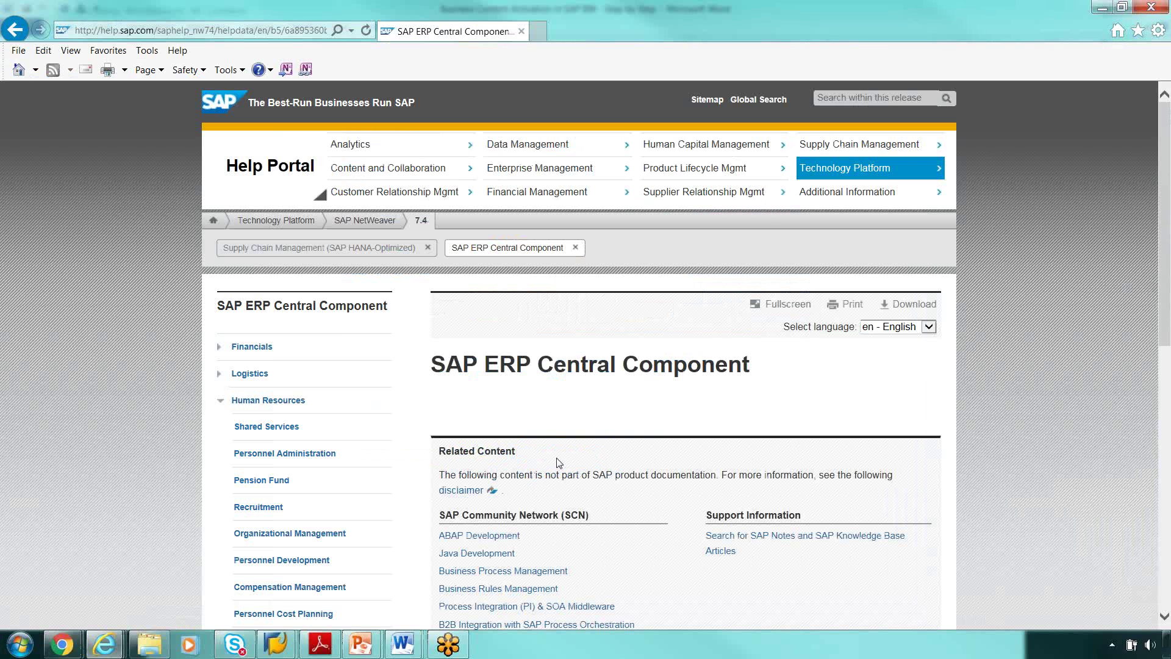
{"action": "left_click", "coordinate": [1102, 7]}
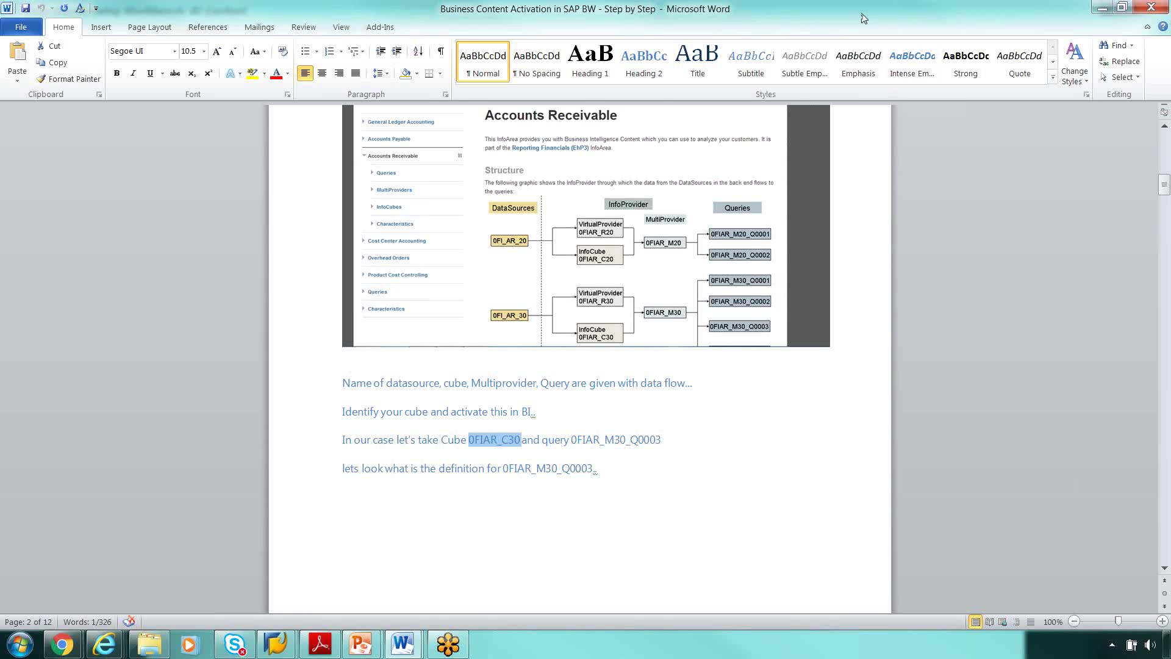
{"action": "key", "text": "alt+Tab"}
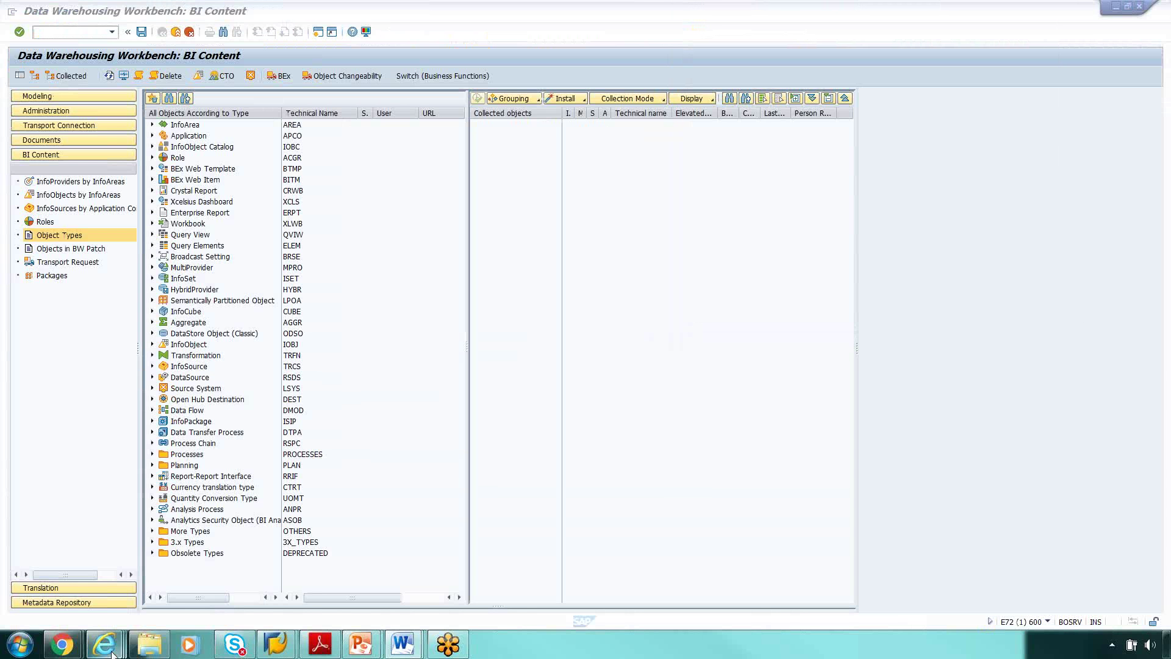
- Return to the SAP Help Portal in Internet Explorer and expand Financials and its Financial Accounting subtopic to review the entries
{"action": "mouse_move", "coordinate": [109, 653]}
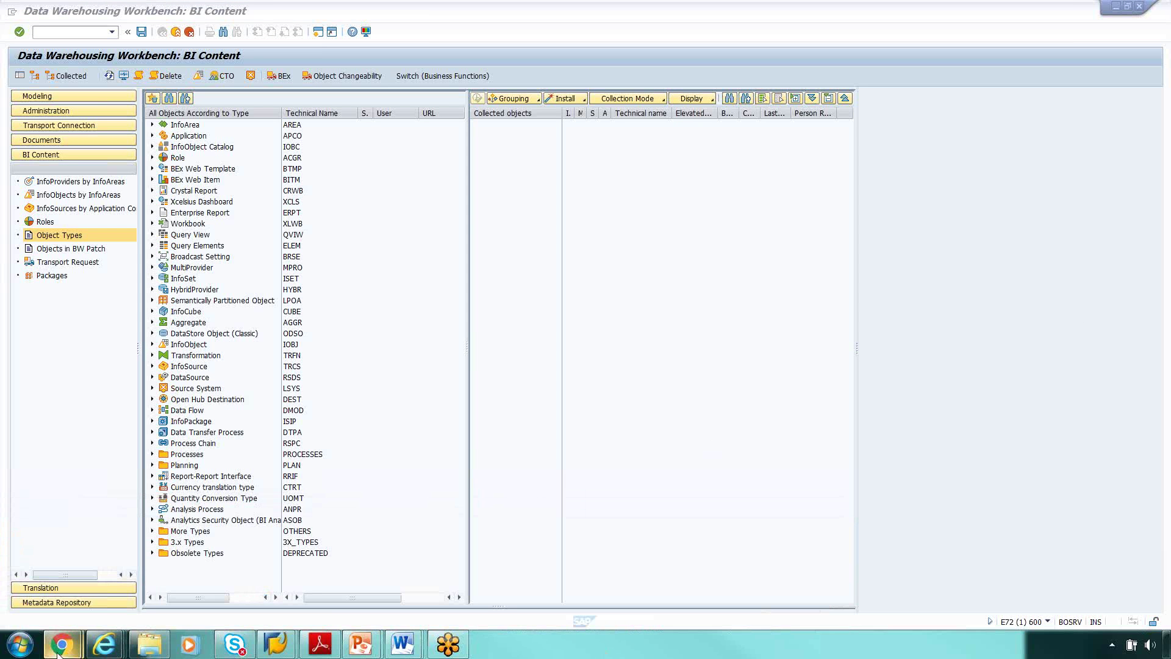
{"action": "mouse_move", "coordinate": [63, 652]}
{"action": "mouse_move", "coordinate": [98, 579]}
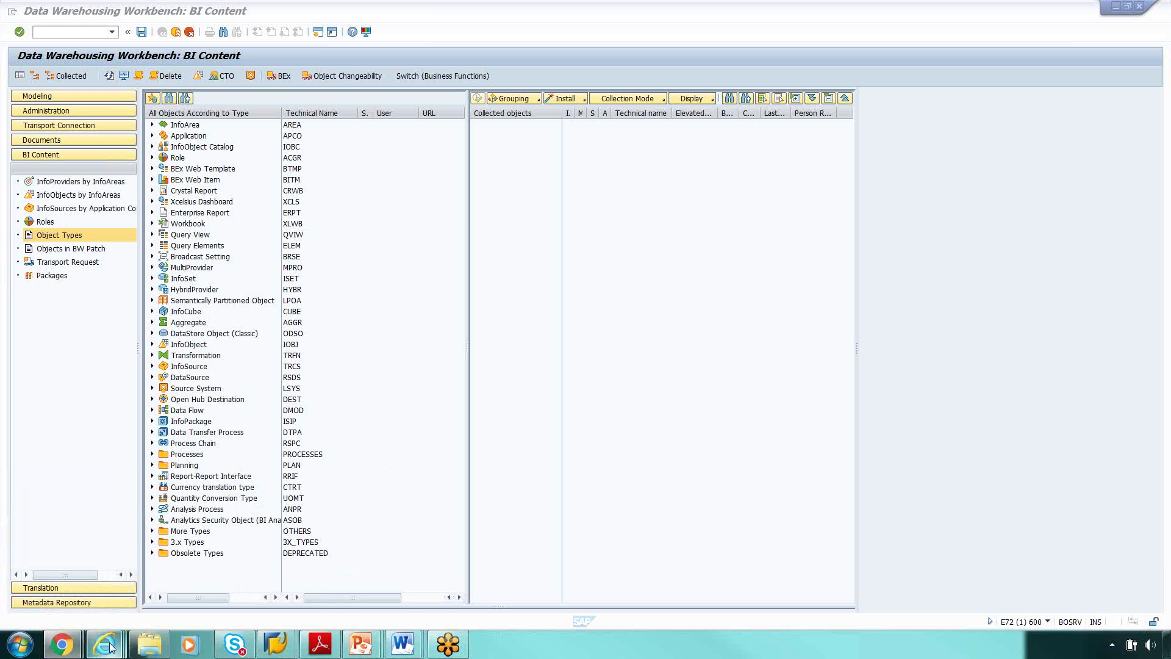
{"action": "left_click", "coordinate": [758, 576]}
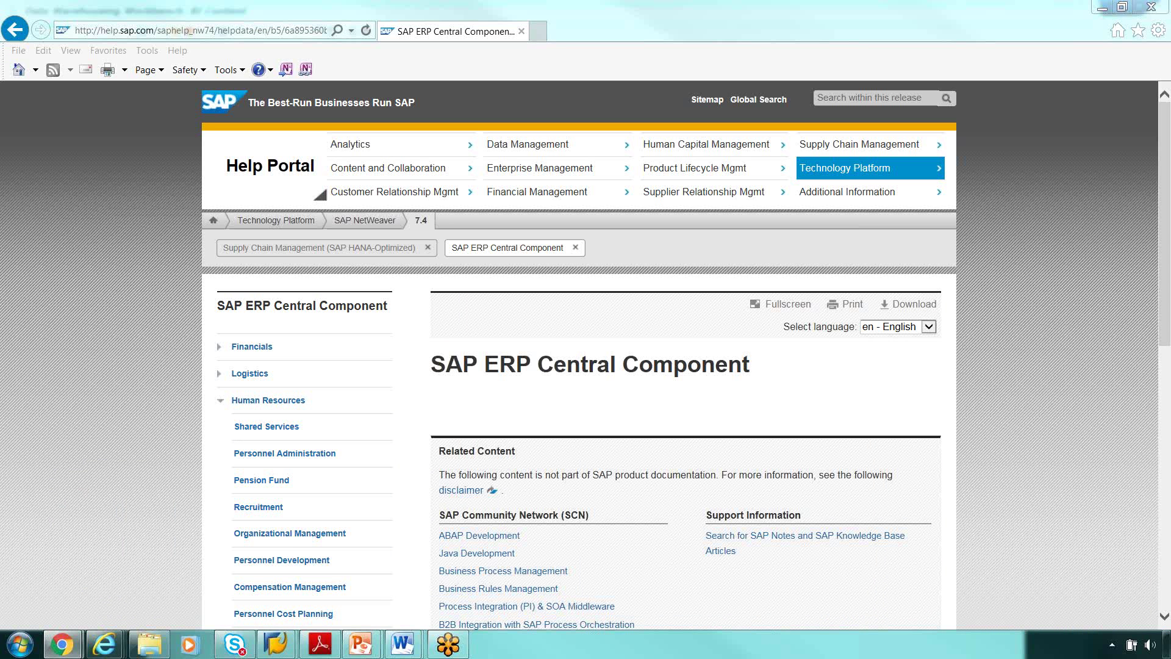
{"action": "left_click", "coordinate": [219, 354]}
{"action": "left_click", "coordinate": [220, 352]}
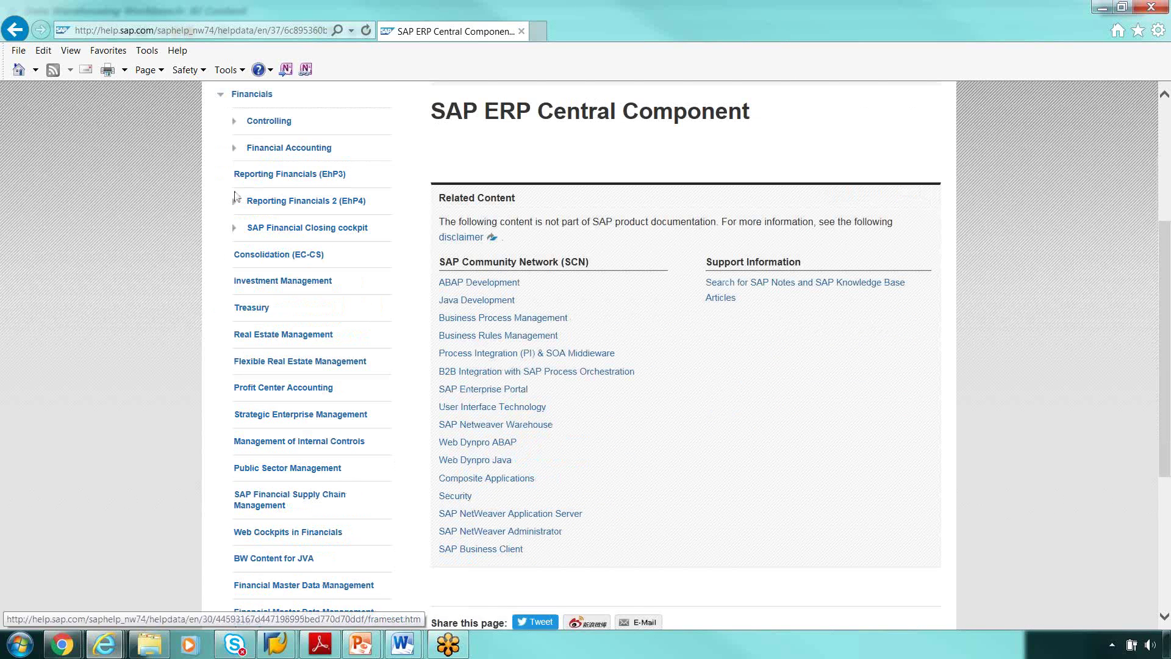
{"action": "left_click", "coordinate": [237, 150]}
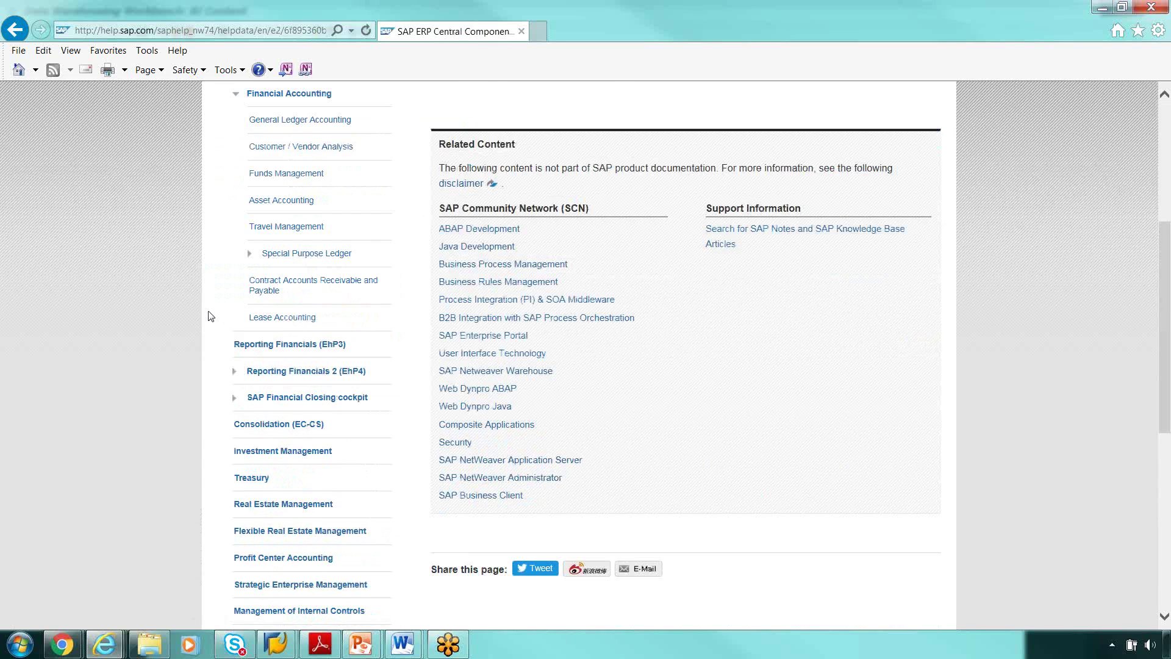
{"action": "scroll", "coordinate": [210, 315], "scroll_direction": "up", "scroll_amount": 3}
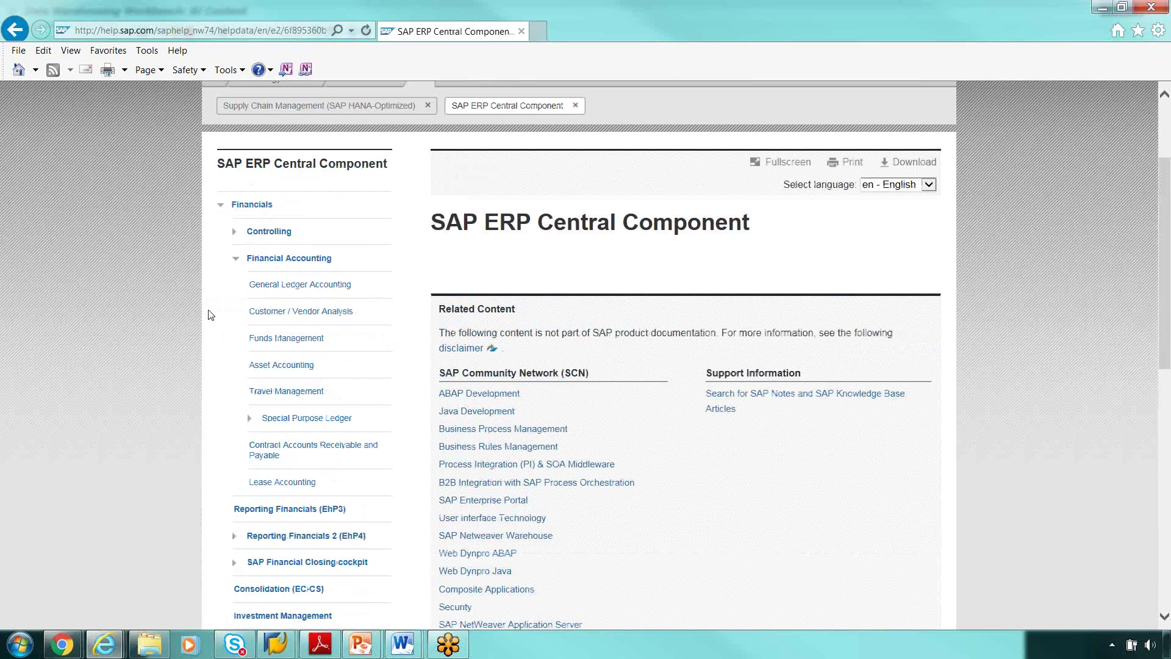
- Expand Controlling under Financials and look over its subtopics and the remaining Financials entries
{"action": "left_click", "coordinate": [238, 232]}
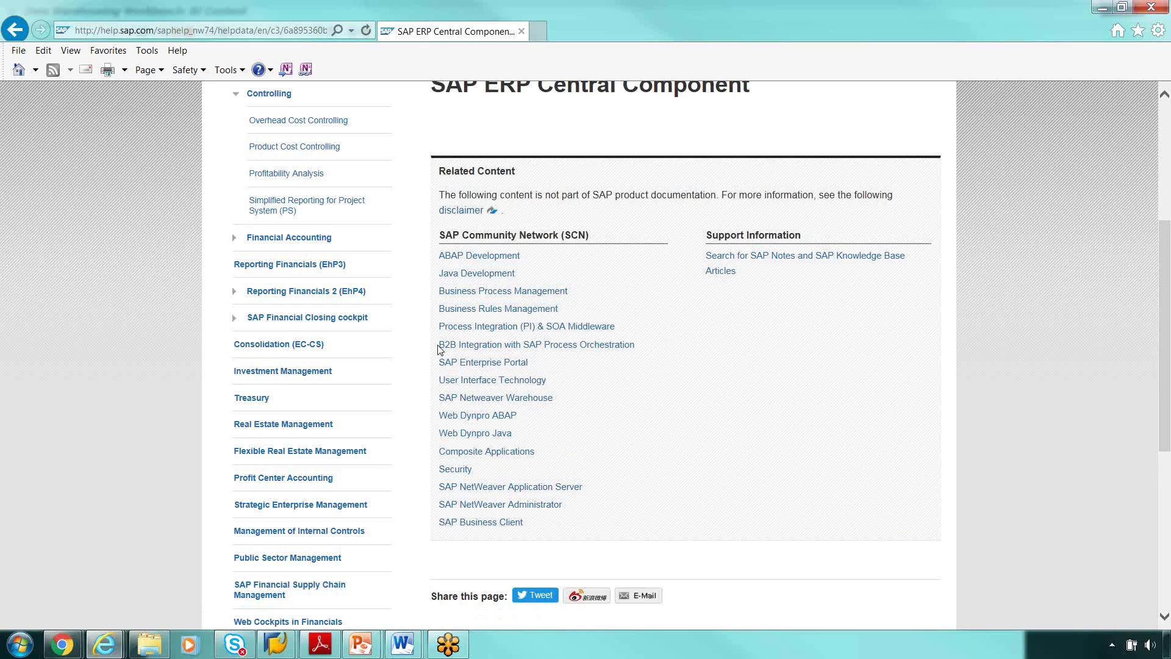
{"action": "scroll", "coordinate": [410, 426], "scroll_direction": "down", "scroll_amount": 4}
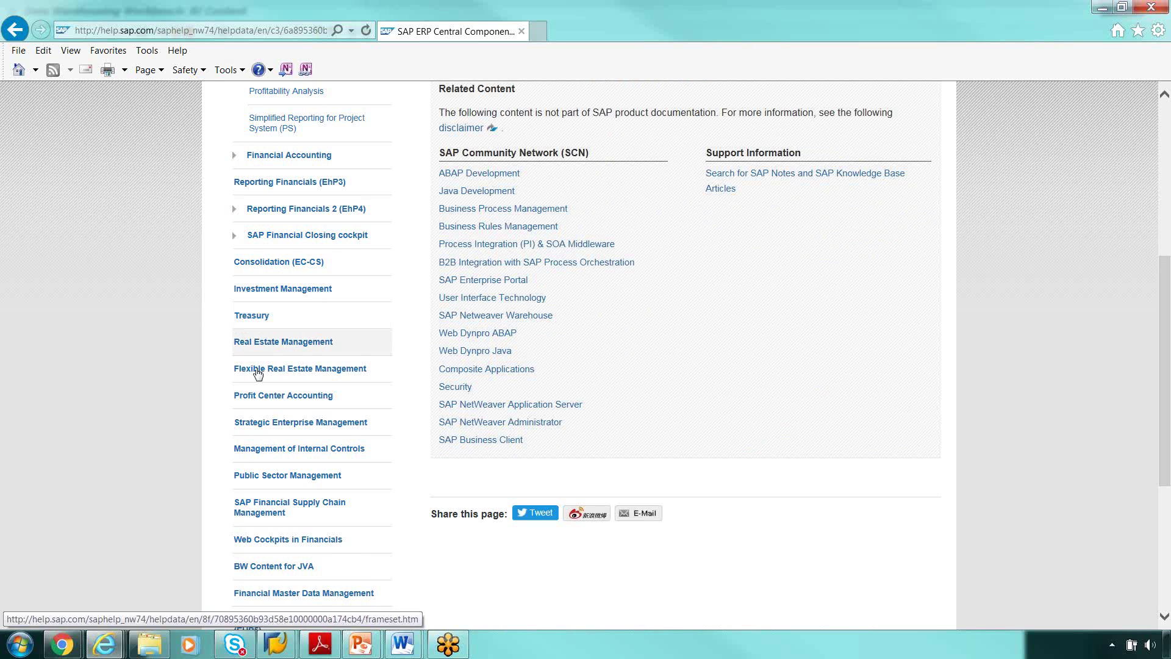
{"action": "scroll", "coordinate": [276, 451], "scroll_direction": "up", "scroll_amount": 1}
{"action": "scroll", "coordinate": [276, 451], "scroll_direction": "up", "scroll_amount": 3}
{"action": "scroll", "coordinate": [287, 450], "scroll_direction": "down", "scroll_amount": 3}
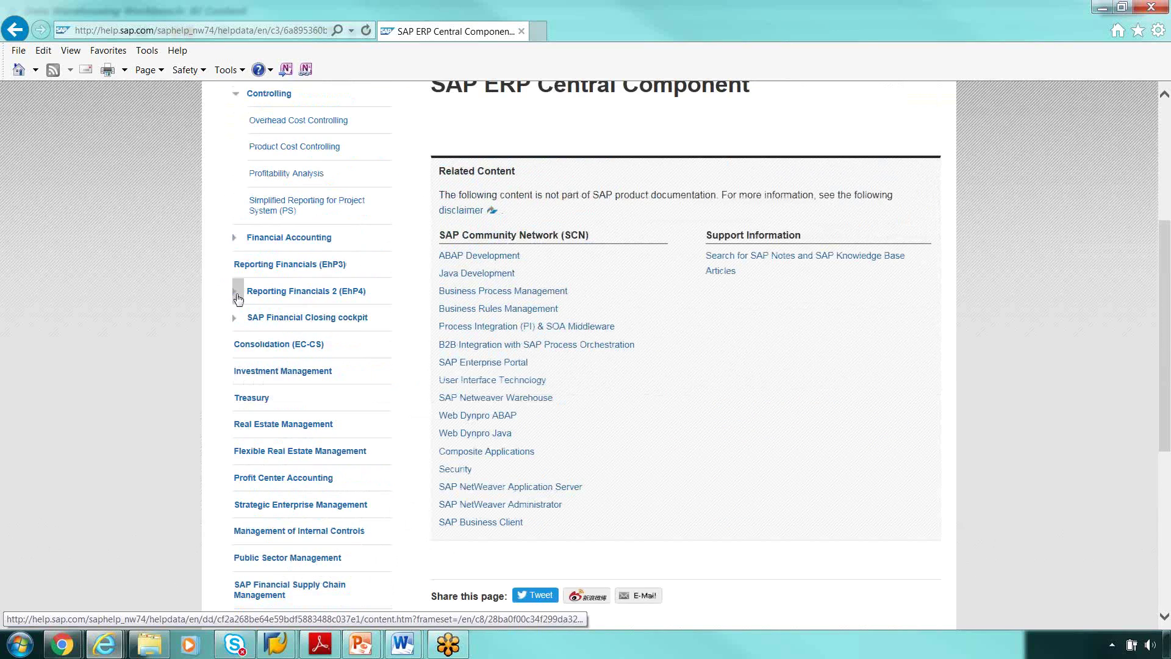
- Expand Reporting Financials 2 (EhP4) and SAP Financial Closing cockpit under Financials and look through their entries
{"action": "left_click", "coordinate": [238, 297]}
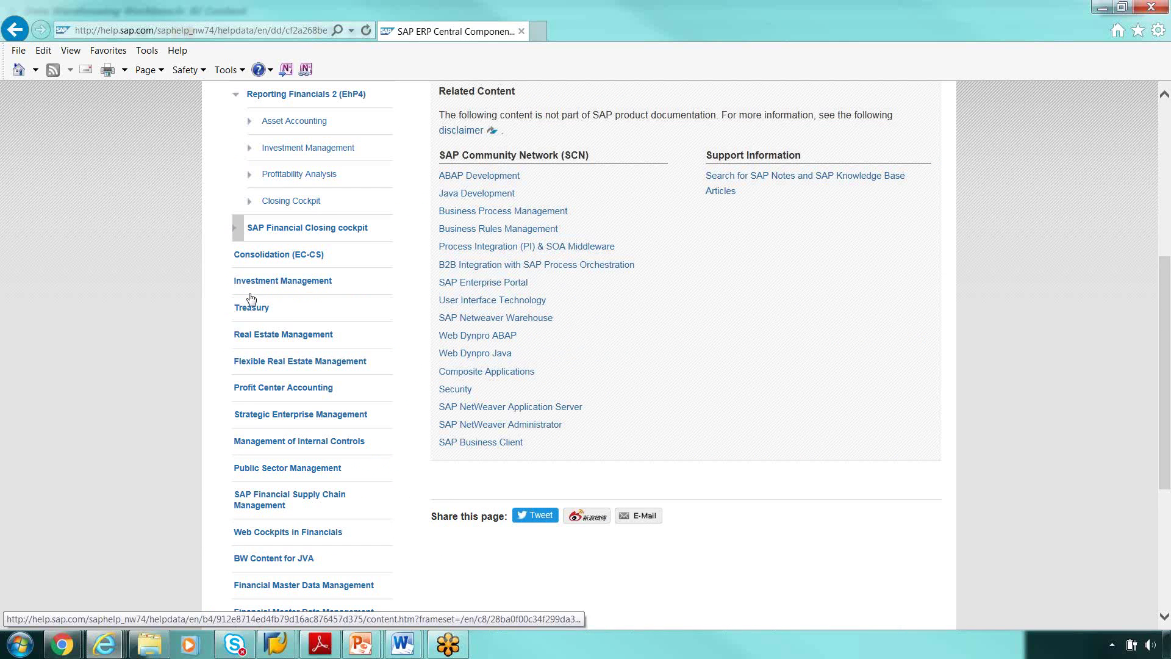
{"action": "left_click", "coordinate": [239, 312]}
{"action": "scroll", "coordinate": [161, 379], "scroll_direction": "down", "scroll_amount": 7}
{"action": "scroll", "coordinate": [161, 379], "scroll_direction": "up", "scroll_amount": 4}
{"action": "scroll", "coordinate": [163, 384], "scroll_direction": "up", "scroll_amount": 3}
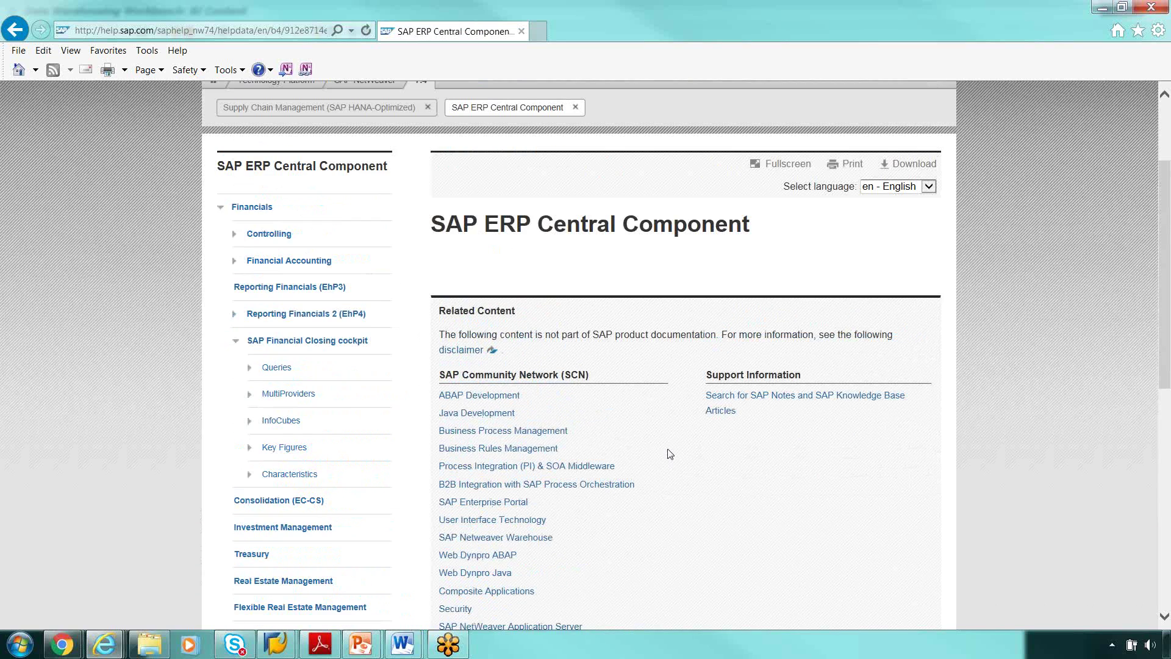
{"action": "scroll", "coordinate": [670, 455], "scroll_direction": "up", "scroll_amount": 3}
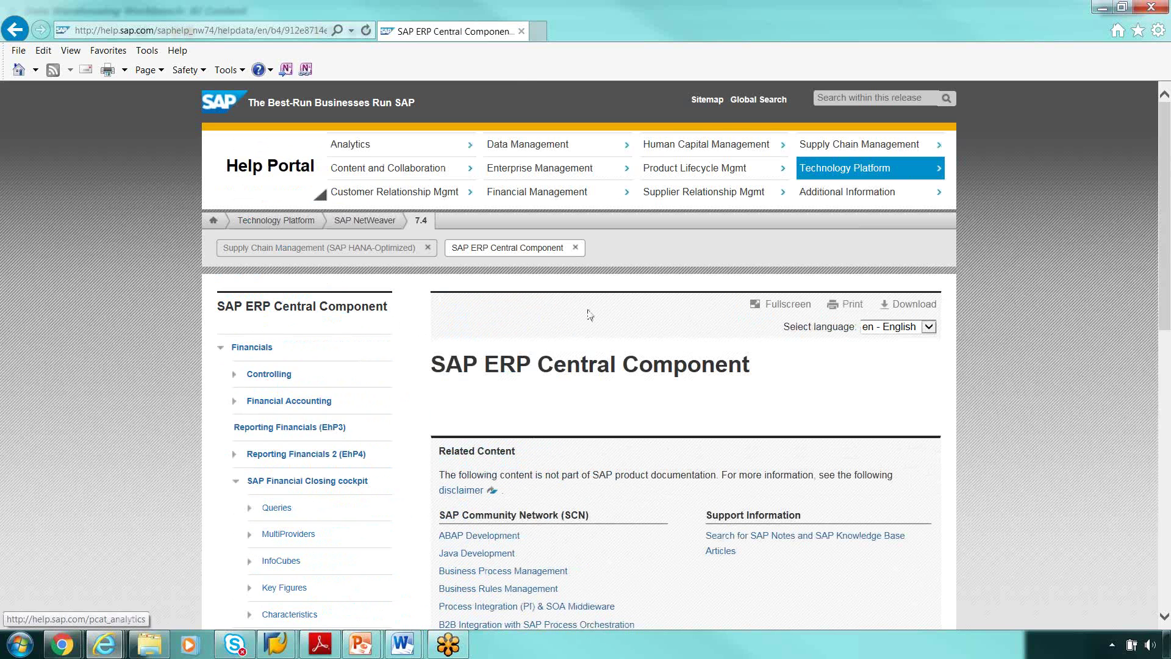
- Open Google in a new browser tab and enter "SAP FI Account receivable" as the search text
{"action": "left_click", "coordinate": [538, 31]}
{"action": "type", "text": "go"}
{"action": "key", "text": "Return"}
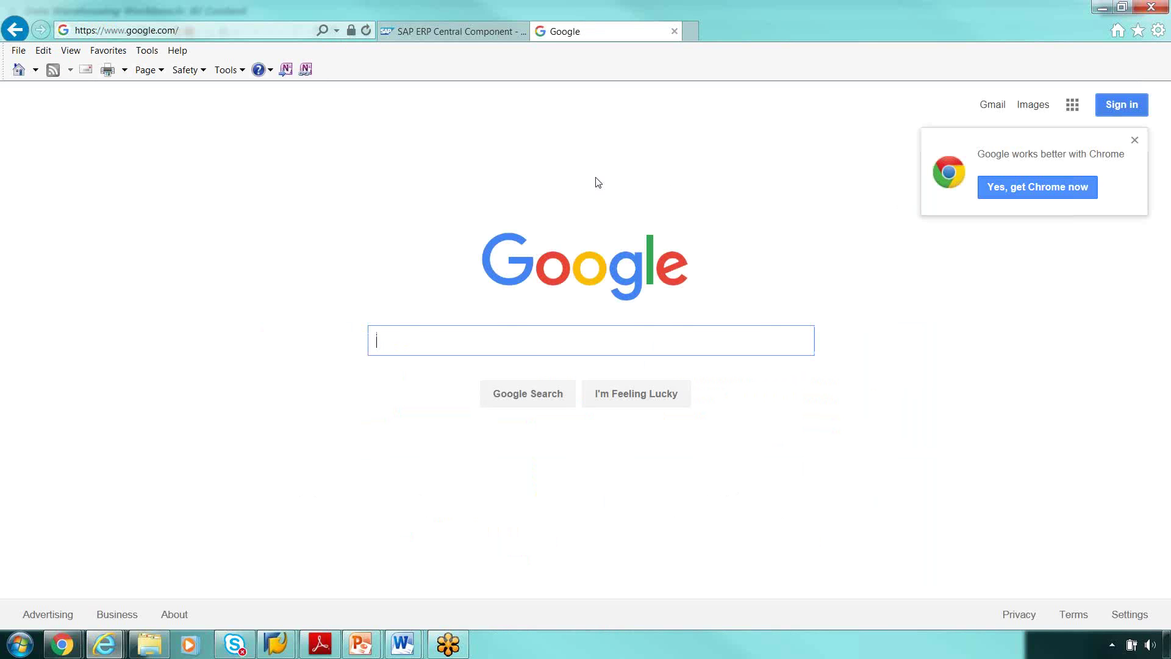
{"action": "type", "text": "SAP I"}
{"action": "key", "text": "BackSpace"}
{"action": "type", "text": "FI Account "}
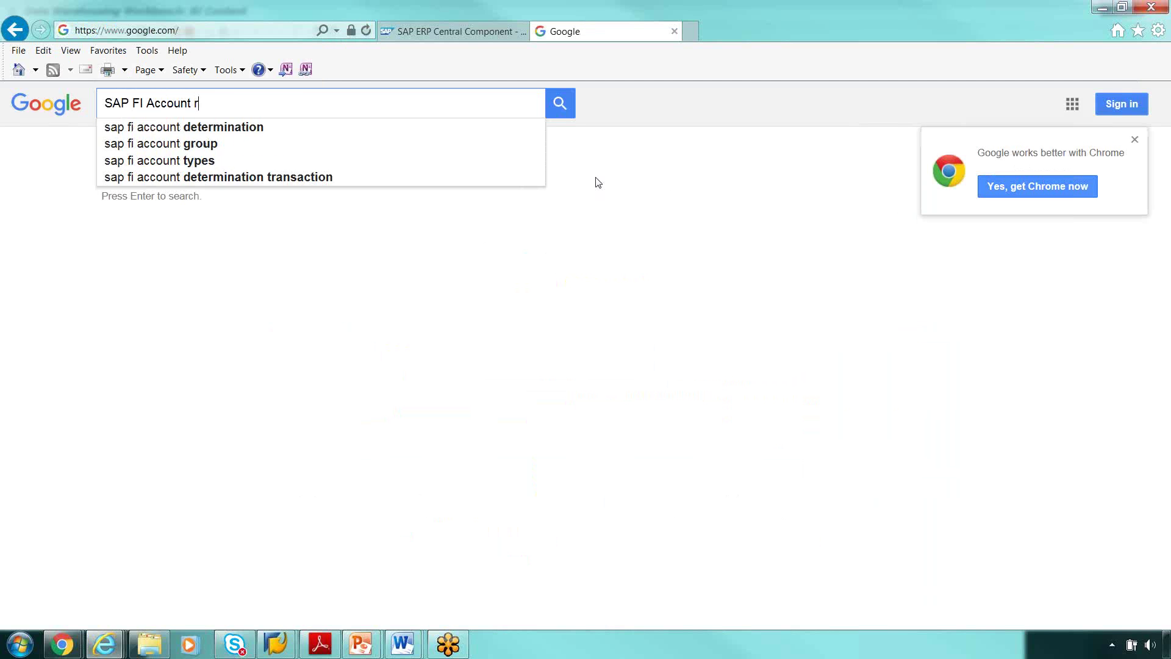
{"action": "type", "text": "rec"}
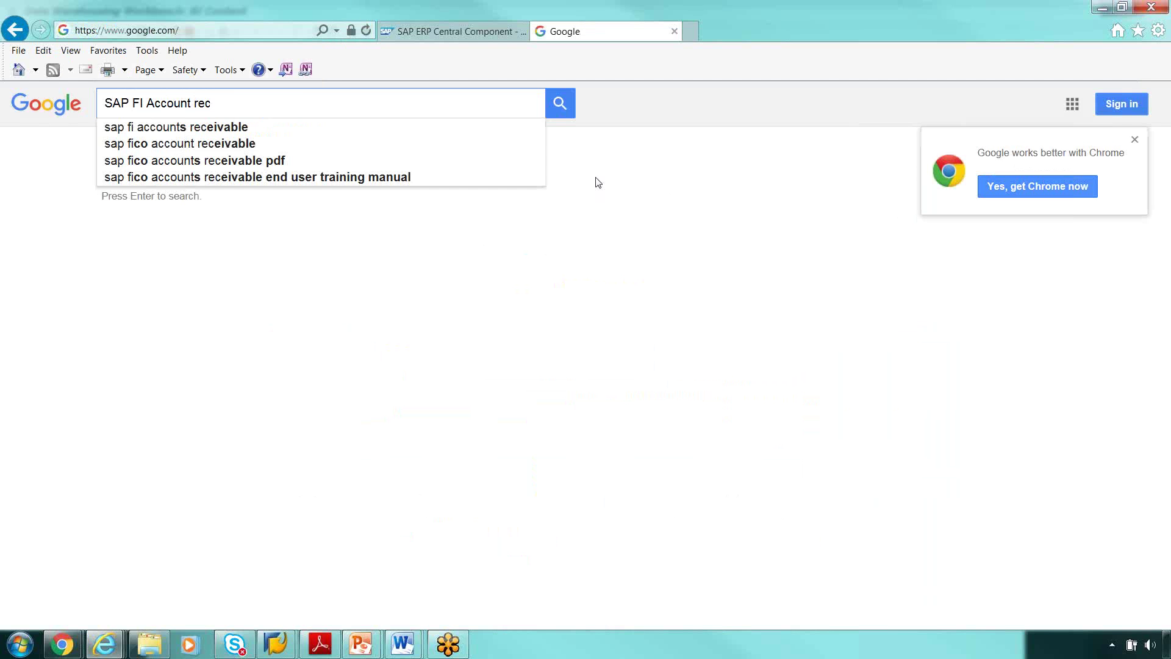
{"action": "type", "text": "eivable"}
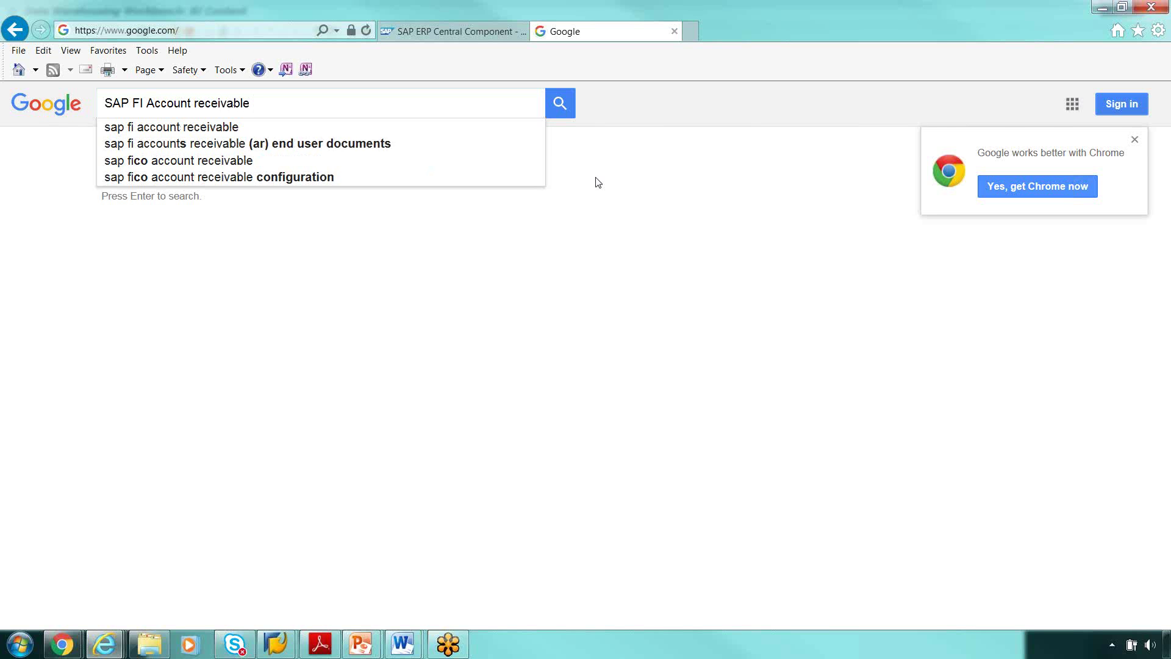
- Return to the SAP Help Portal tab and expand Reporting Financials 2 (EhP4) and its Asset Accounting subtopic to check their entries
{"action": "left_click", "coordinate": [382, 35]}
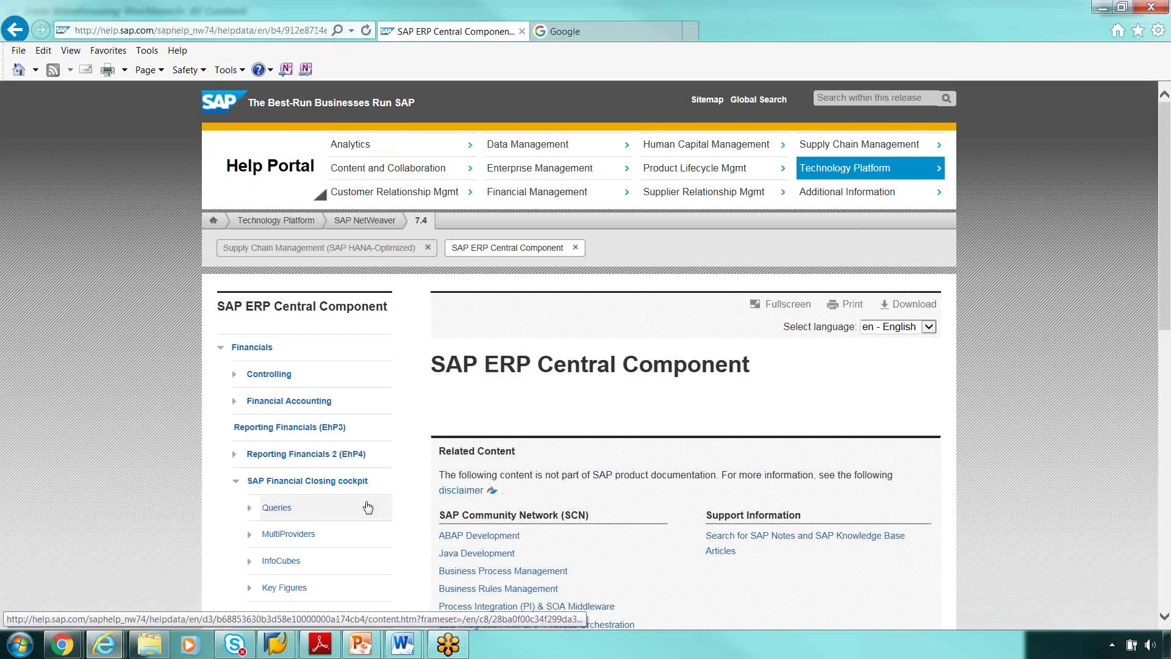
{"action": "scroll", "coordinate": [367, 508], "scroll_direction": "down", "scroll_amount": 6}
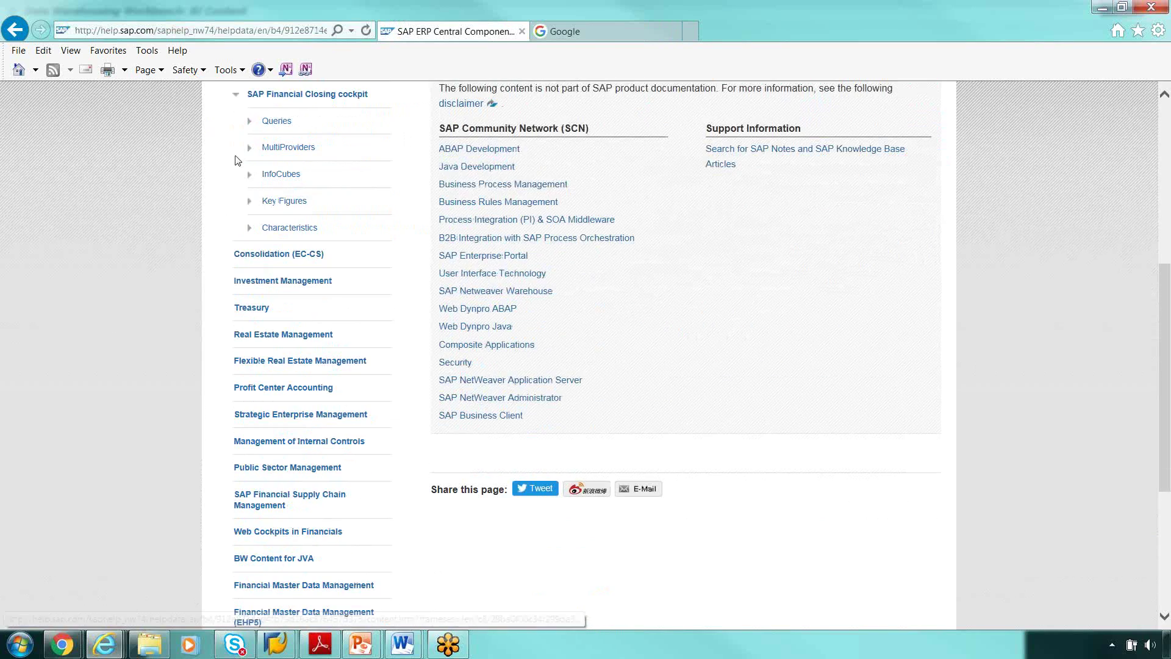
{"action": "scroll", "coordinate": [236, 183], "scroll_direction": "up", "scroll_amount": 3}
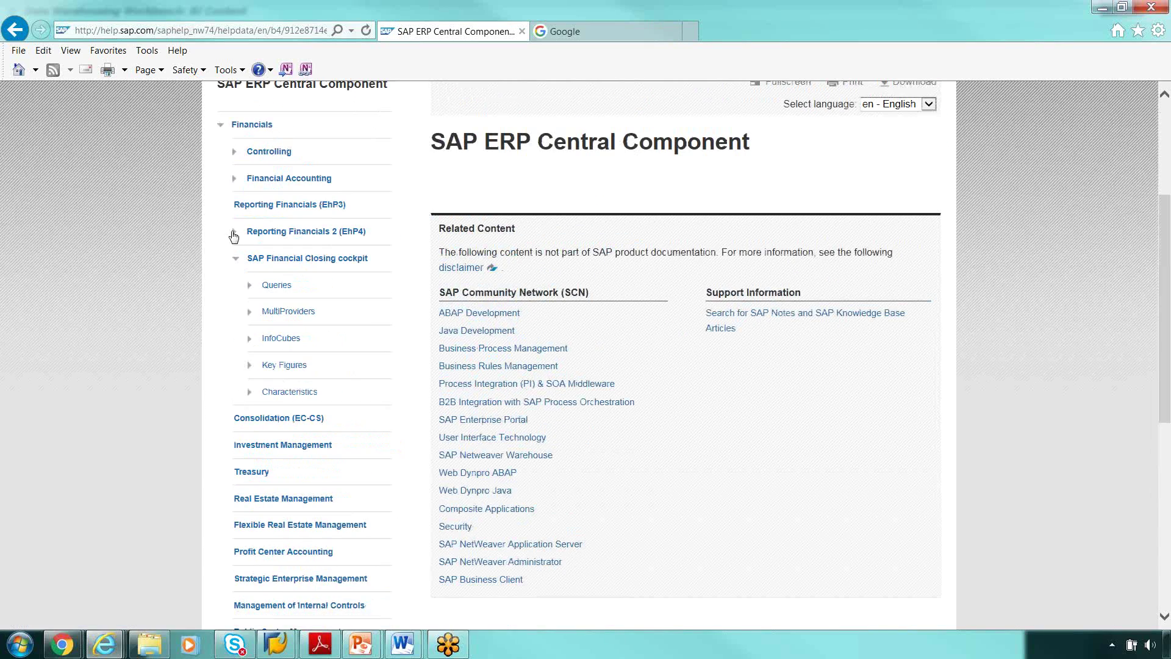
{"action": "left_click", "coordinate": [238, 236]}
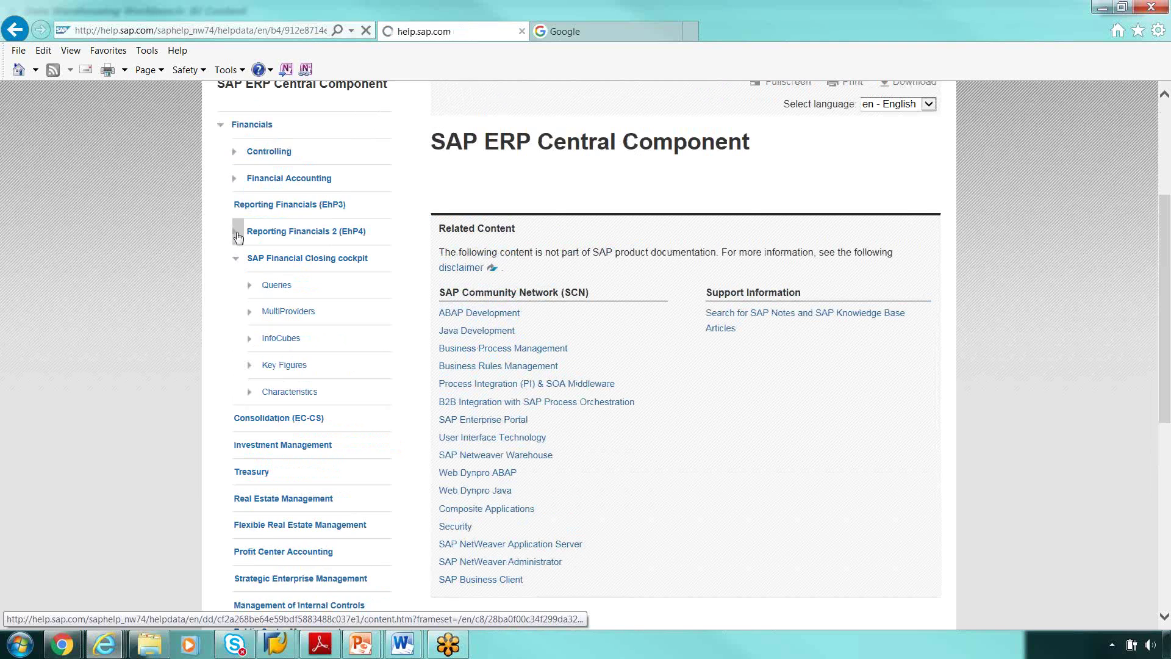
{"action": "scroll", "coordinate": [356, 263], "scroll_direction": "up", "scroll_amount": 3}
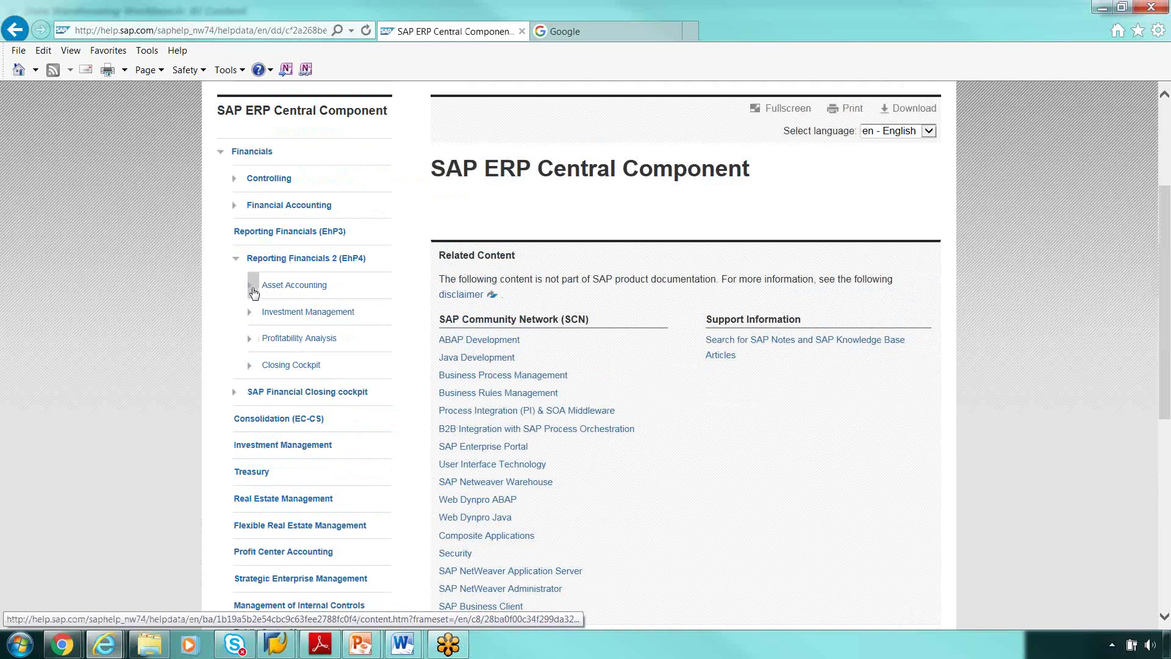
{"action": "left_click", "coordinate": [254, 293]}
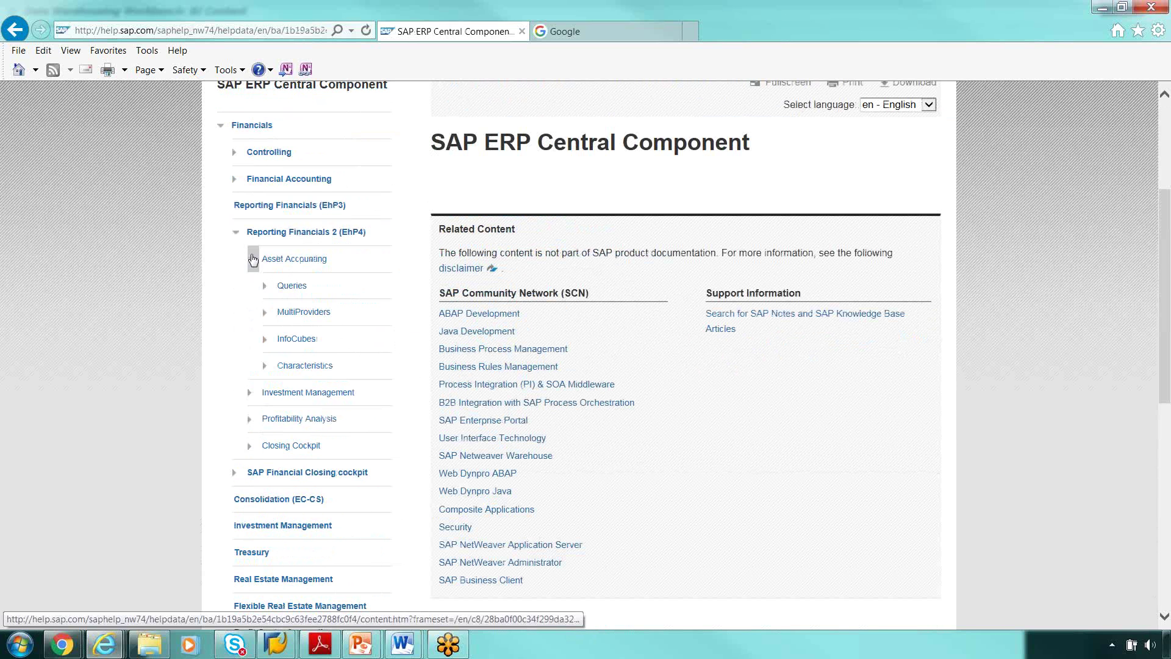
{"action": "scroll", "coordinate": [327, 256], "scroll_direction": "down", "scroll_amount": 3}
- Go back to the Google tab and search for "SAP FI Account receivable reporting financial EHP3"
{"action": "left_click", "coordinate": [647, 34]}
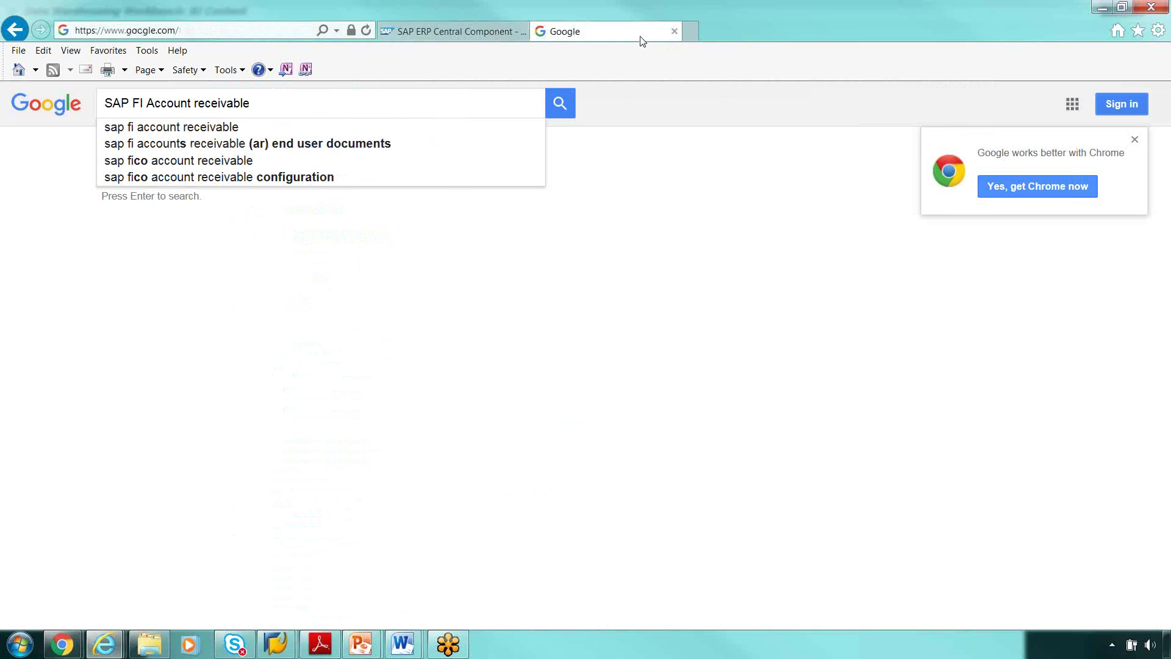
{"action": "left_click", "coordinate": [297, 116]}
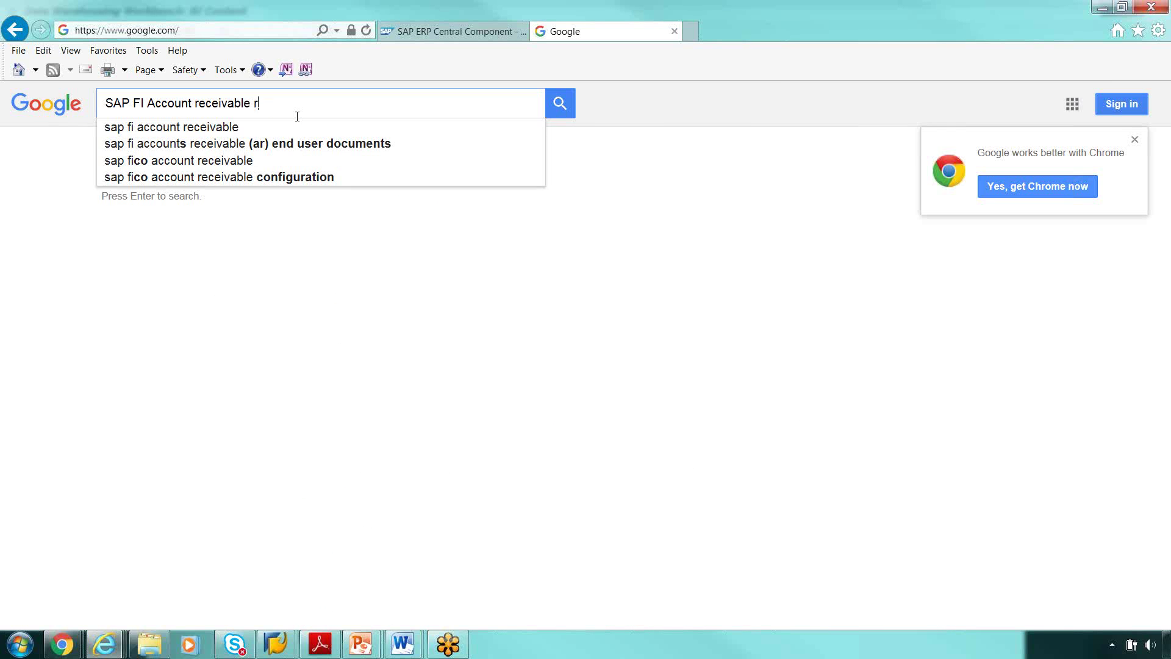
{"action": "type", "text": "reporting financiall"}
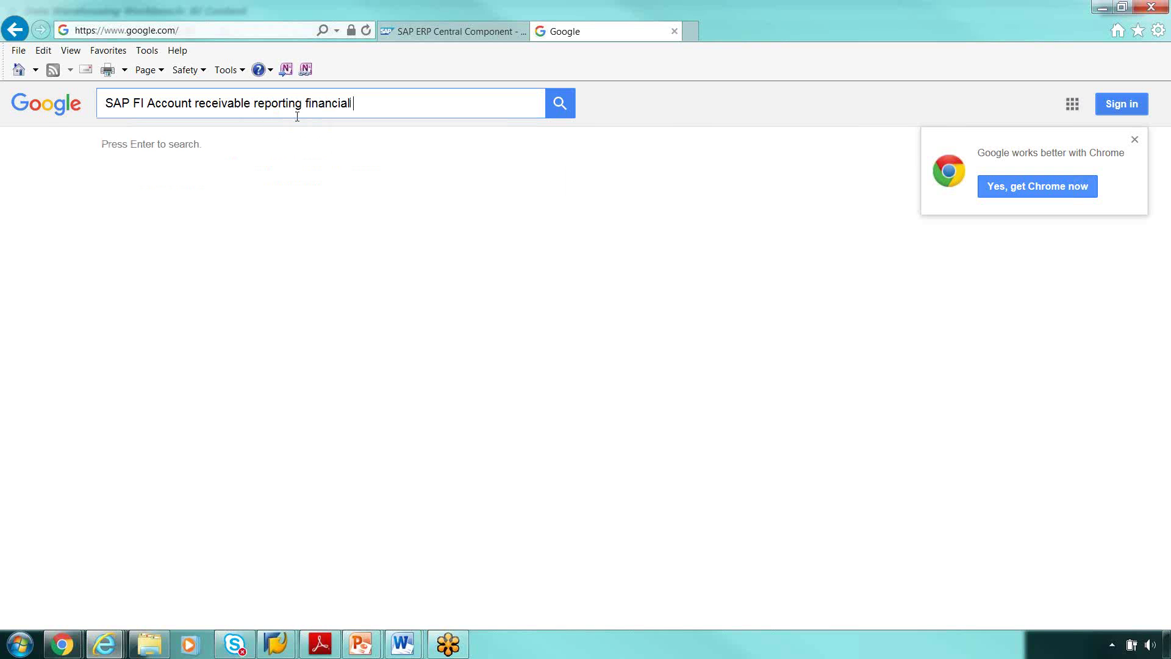
{"action": "type", "text": " EHP3"}
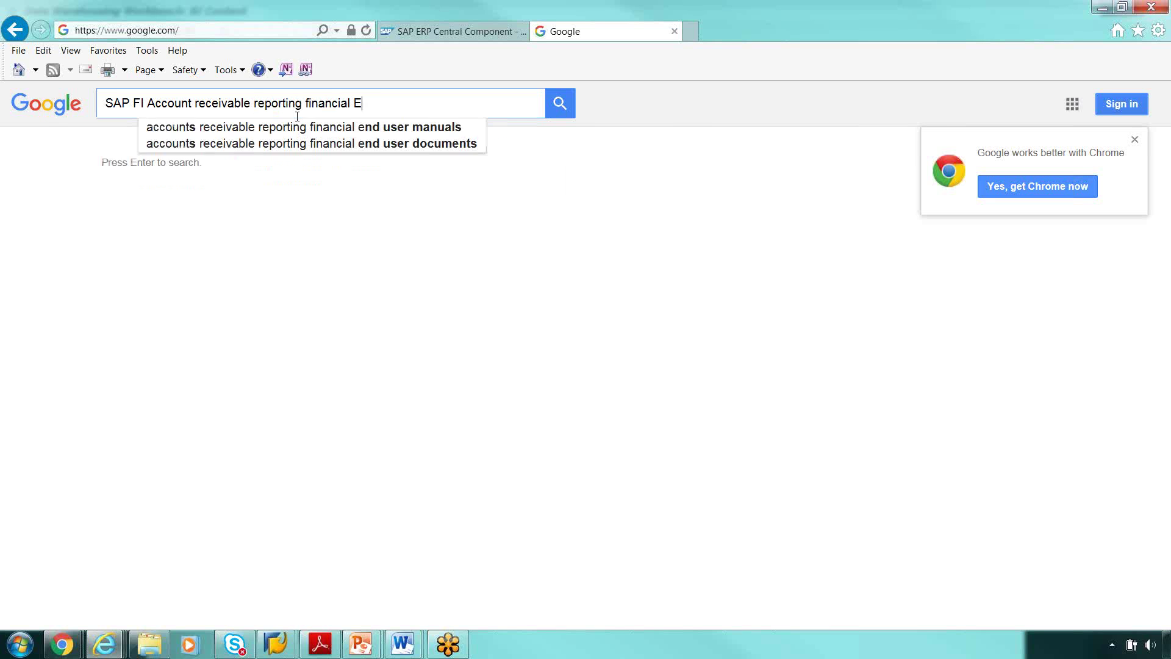
{"action": "key", "text": "Return"}
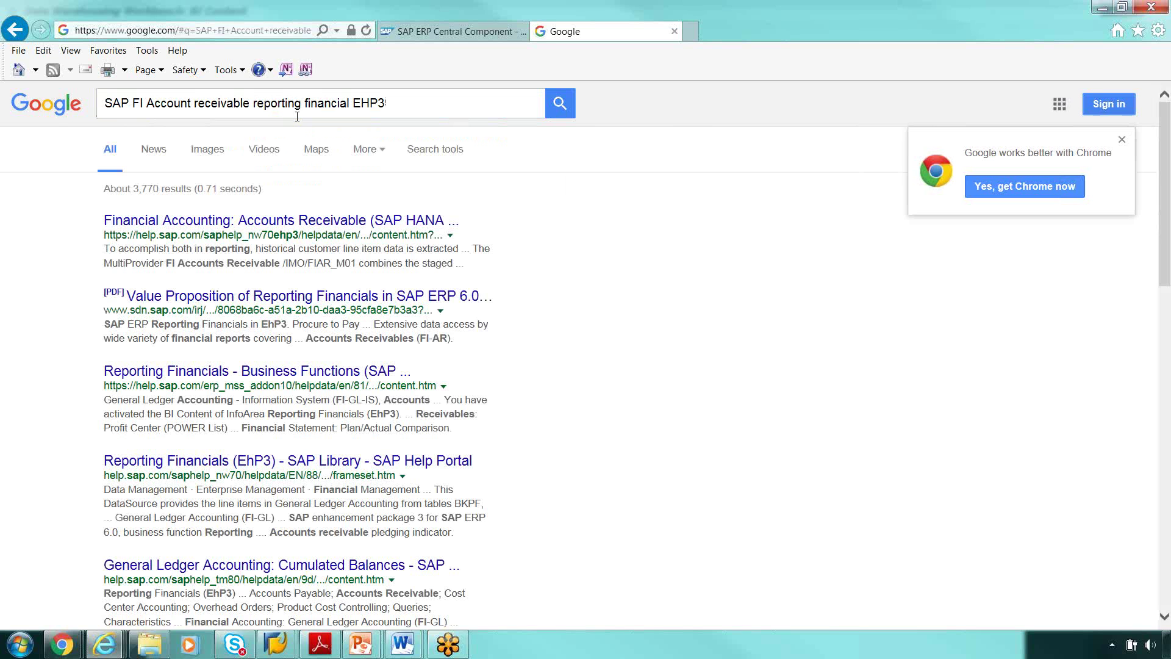
- Open the Financial Accounting: Accounts Receivable (SAP HANA-Optimized) result and skim its description of MultiProviders and queries
{"action": "left_click", "coordinate": [300, 228]}
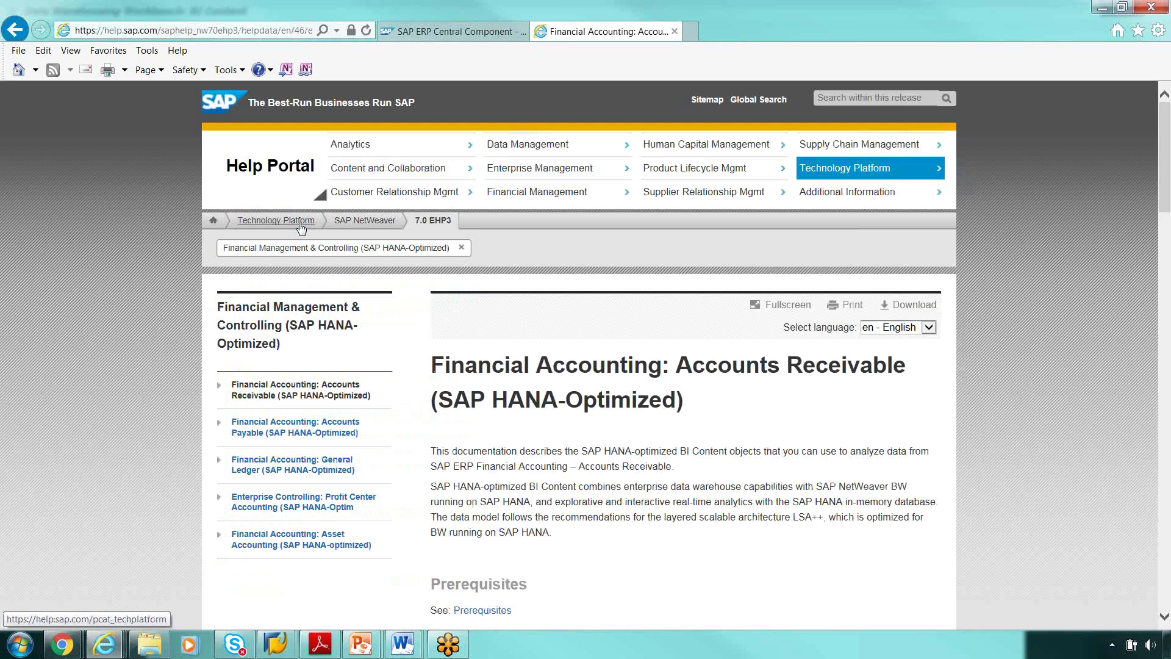
{"action": "scroll", "coordinate": [583, 420], "scroll_direction": "down", "scroll_amount": 3}
{"action": "scroll", "coordinate": [636, 413], "scroll_direction": "down", "scroll_amount": 8}
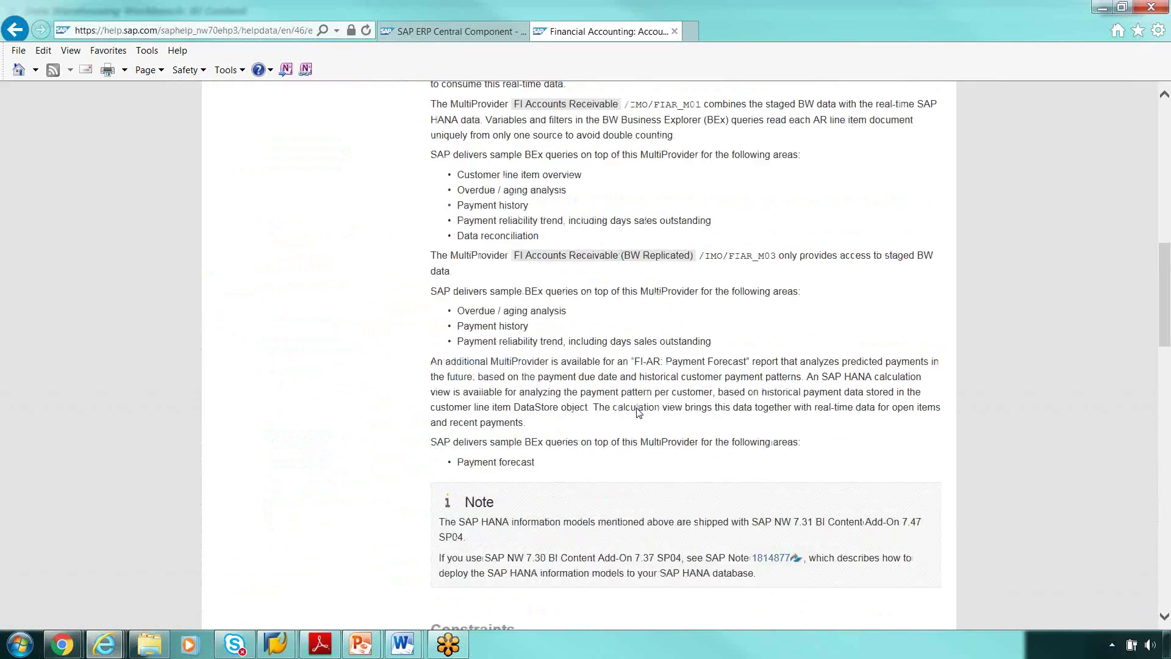
{"action": "scroll", "coordinate": [434, 418], "scroll_direction": "up", "scroll_amount": 10}
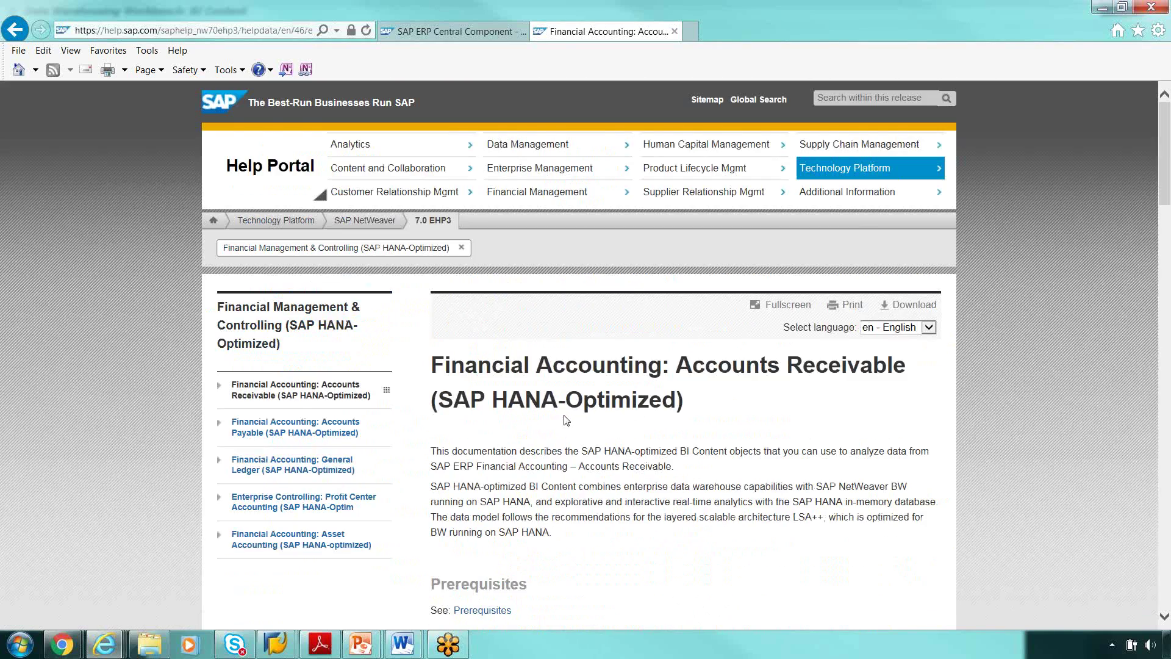
{"action": "scroll", "coordinate": [566, 419], "scroll_direction": "down", "scroll_amount": 12}
{"action": "scroll", "coordinate": [566, 420], "scroll_direction": "up", "scroll_amount": 12}
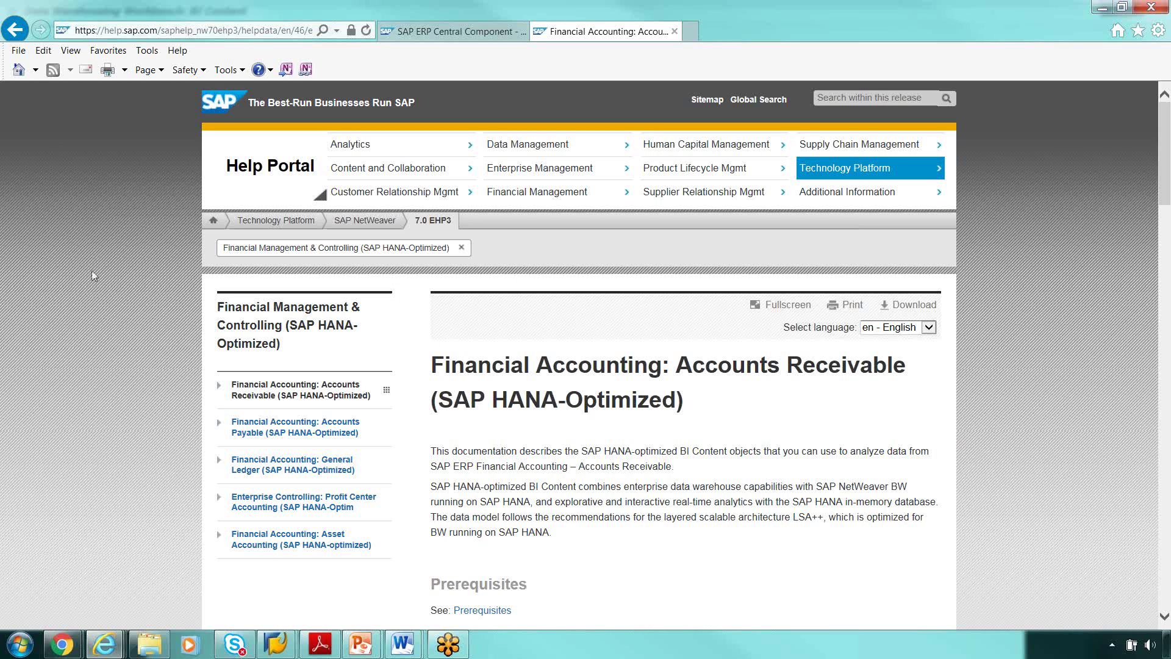
- Return to the search results, open Reporting Financials (EhP3) - SAP Library, and skim the General Ledger Accounting: Line Items page
{"action": "left_click", "coordinate": [15, 29]}
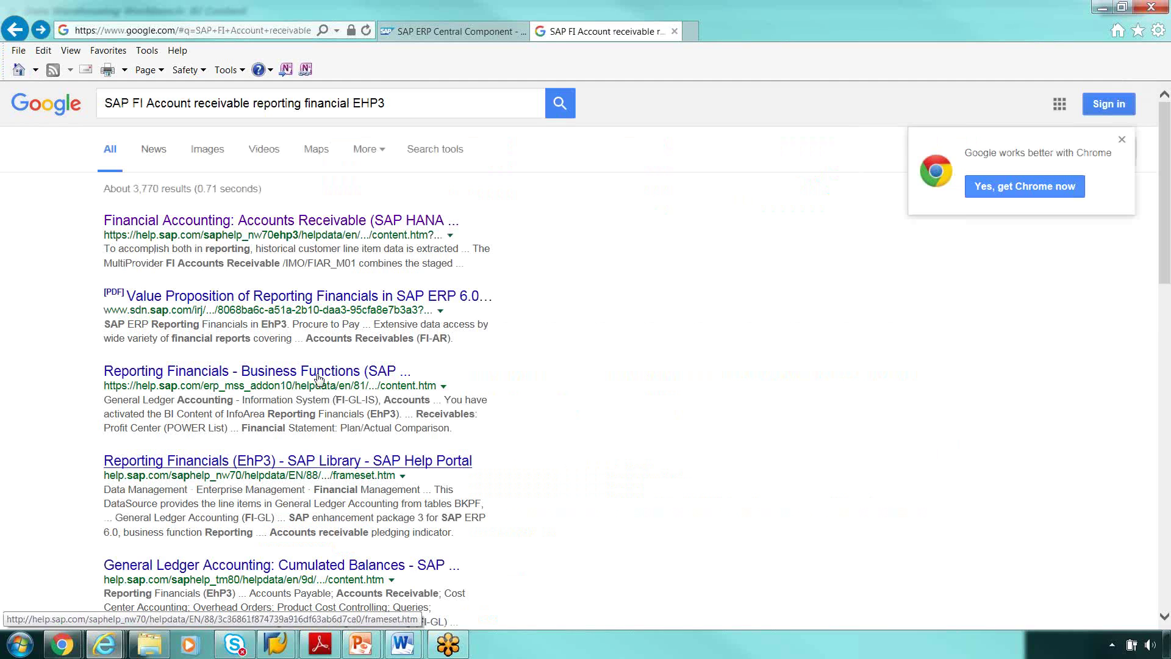
{"action": "left_click", "coordinate": [328, 461]}
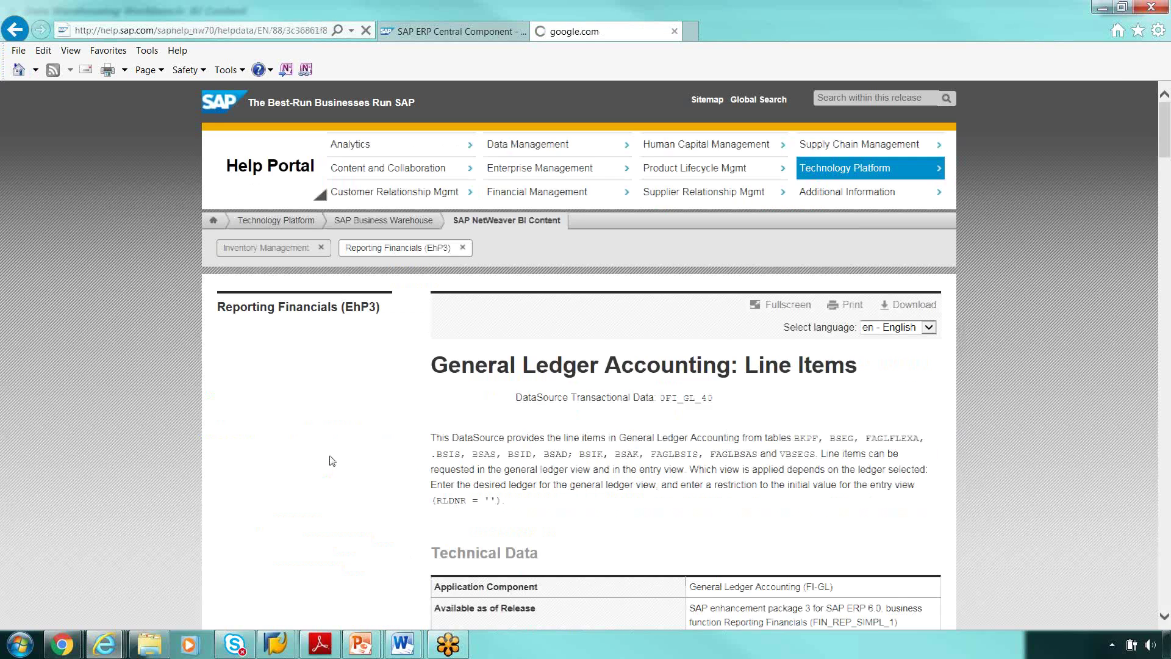
{"action": "scroll", "coordinate": [662, 483], "scroll_direction": "down", "scroll_amount": 2}
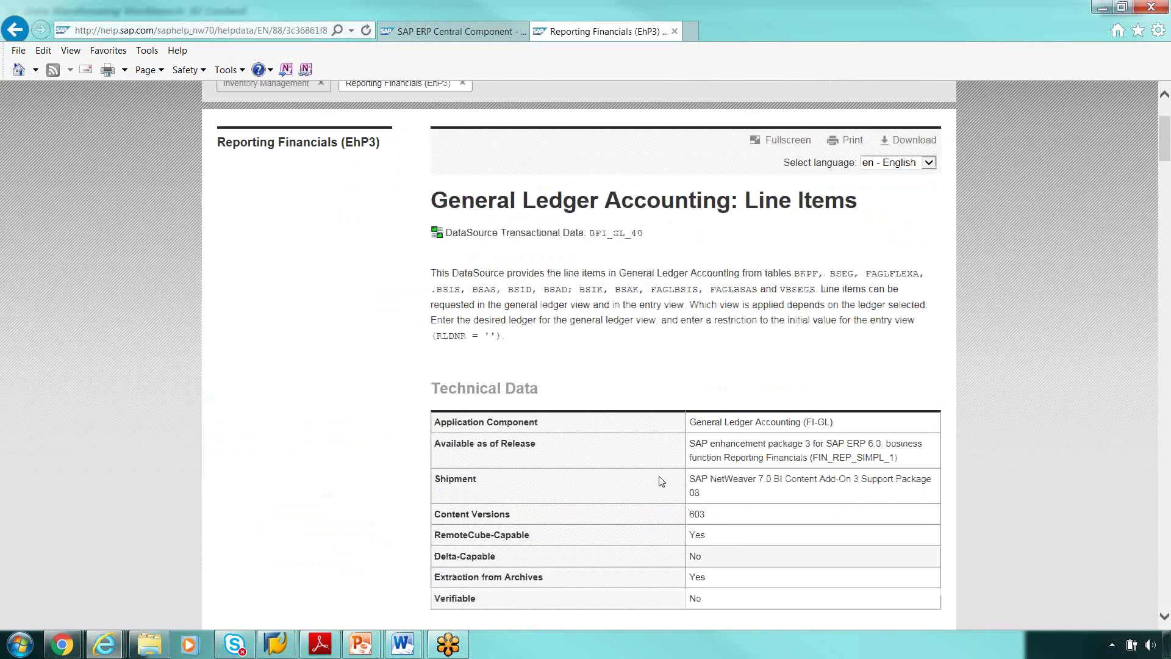
{"action": "scroll", "coordinate": [662, 484], "scroll_direction": "down", "scroll_amount": 15}
{"action": "scroll", "coordinate": [661, 482], "scroll_direction": "down", "scroll_amount": 5}
{"action": "scroll", "coordinate": [662, 482], "scroll_direction": "up", "scroll_amount": 20}
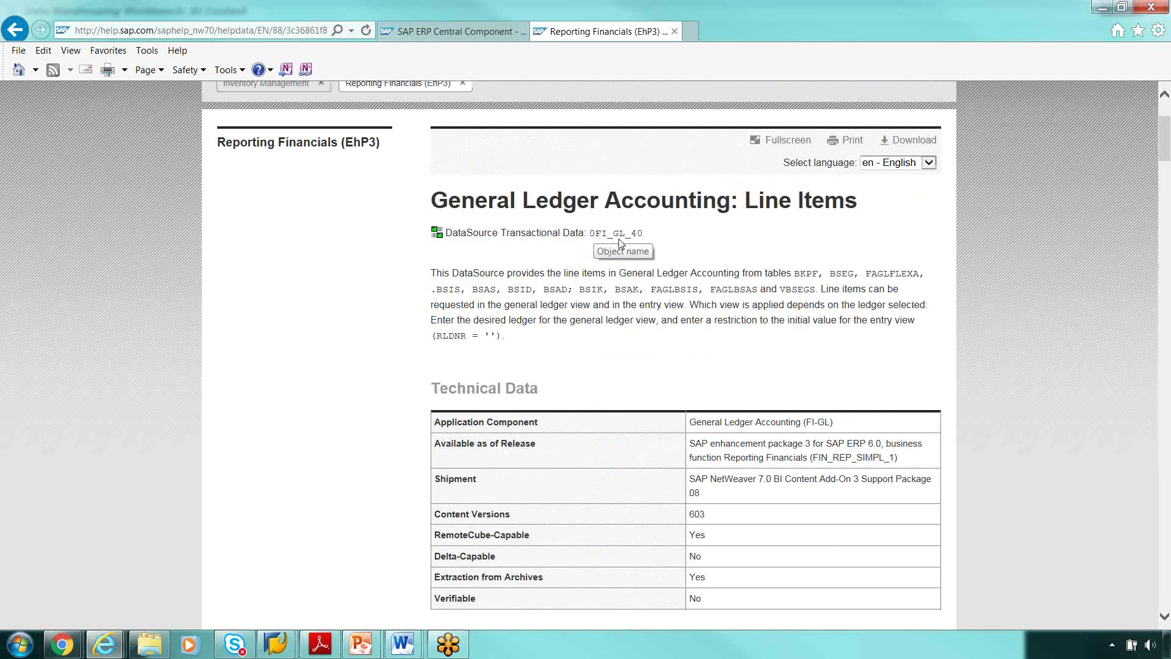
{"action": "scroll", "coordinate": [696, 357], "scroll_direction": "up", "scroll_amount": 3}
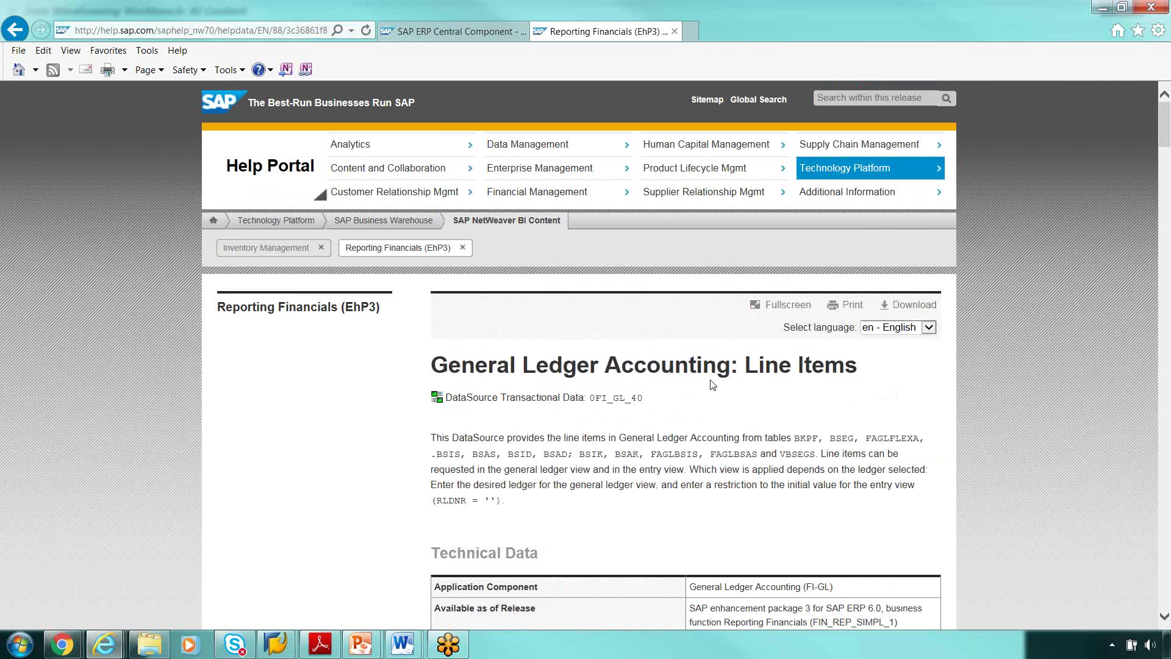
- Examine the Technical Data and Fields of Origin for the Extract Structure tables for DataSource 0FI_GL_40
{"action": "scroll", "coordinate": [728, 438], "scroll_direction": "down", "scroll_amount": 5}
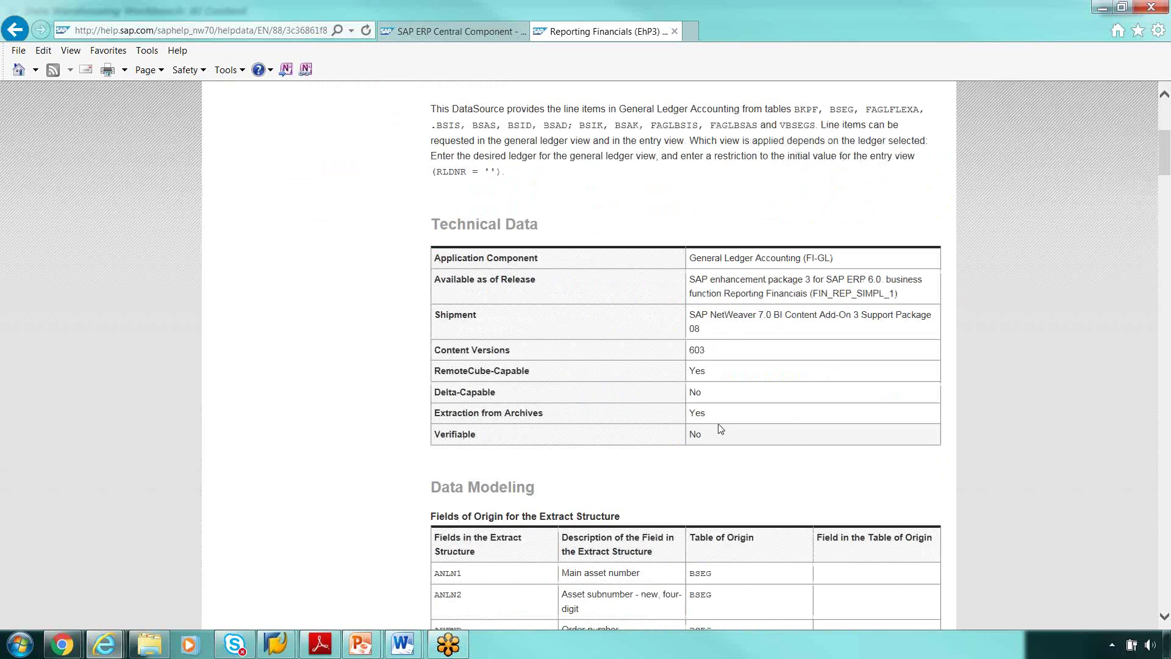
{"action": "scroll", "coordinate": [620, 243], "scroll_direction": "up", "scroll_amount": 4}
{"action": "scroll", "coordinate": [620, 244], "scroll_direction": "up", "scroll_amount": 1}
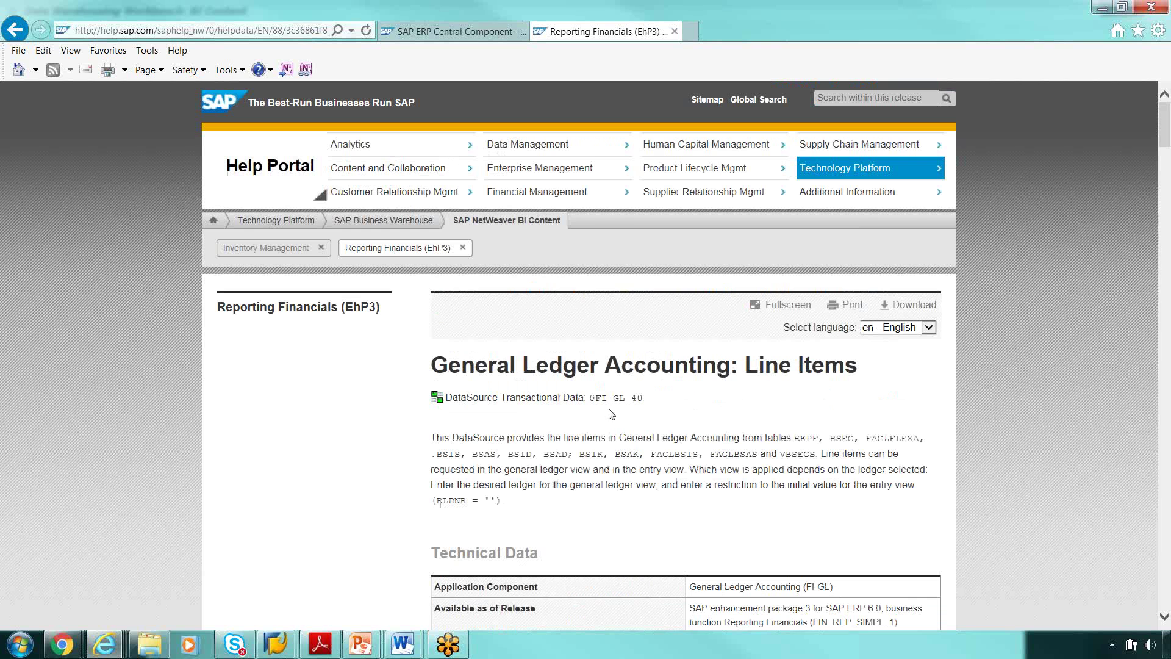
{"action": "scroll", "coordinate": [610, 451], "scroll_direction": "down", "scroll_amount": 4}
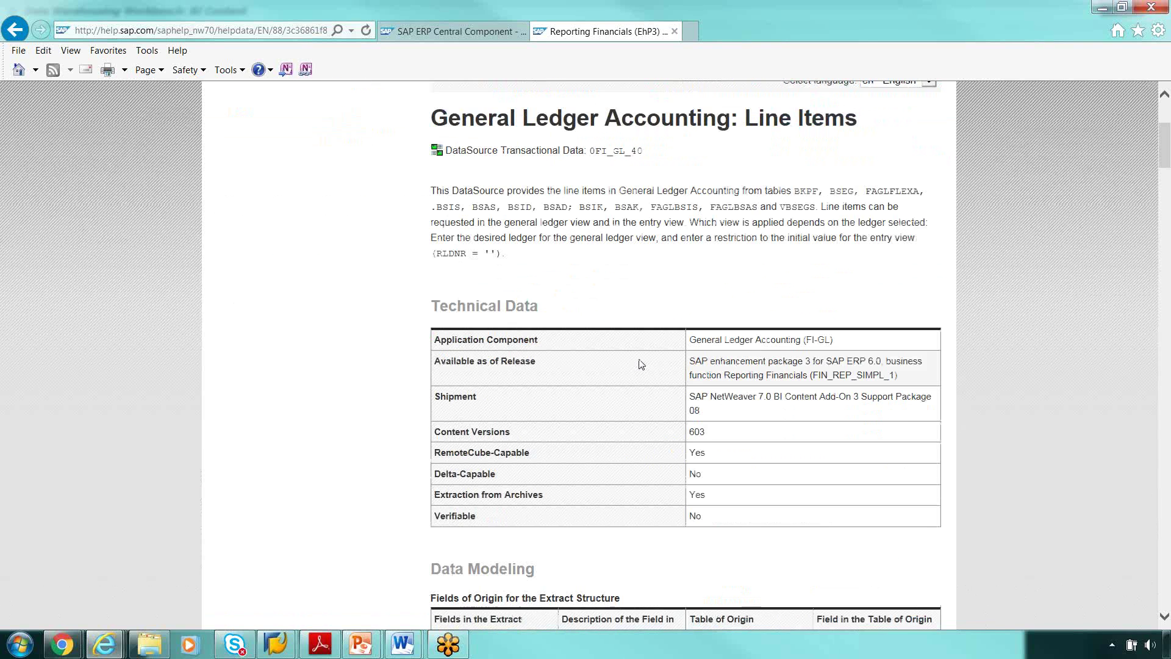
{"action": "scroll", "coordinate": [573, 512], "scroll_direction": "down", "scroll_amount": 4}
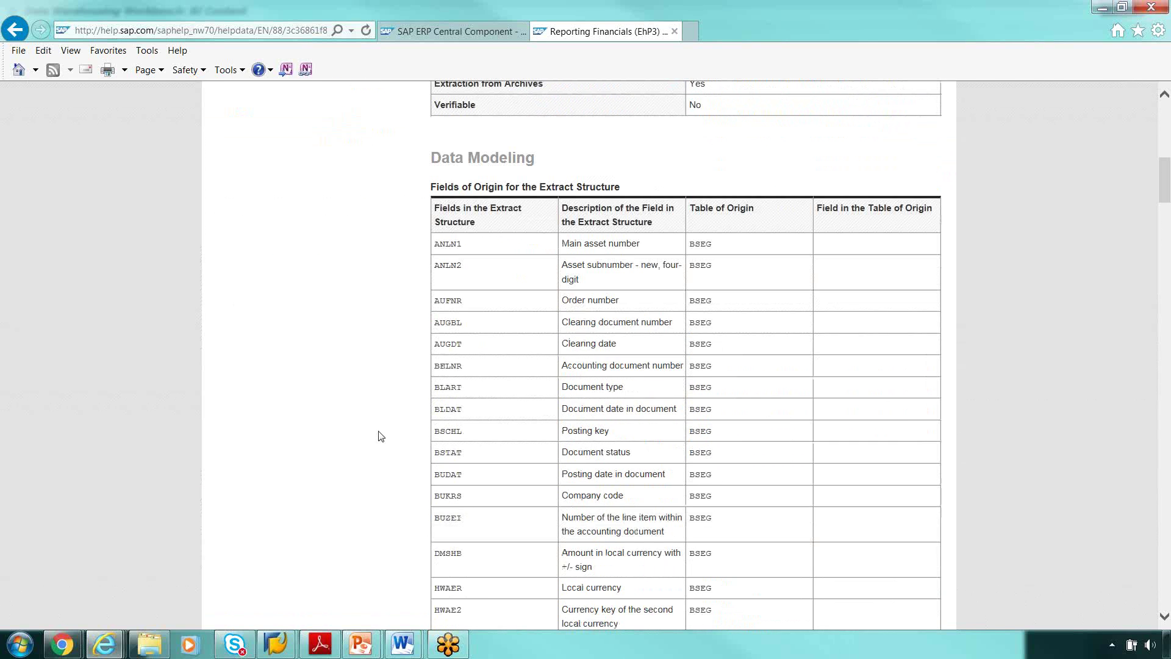
{"action": "scroll", "coordinate": [566, 452], "scroll_direction": "down", "scroll_amount": 13}
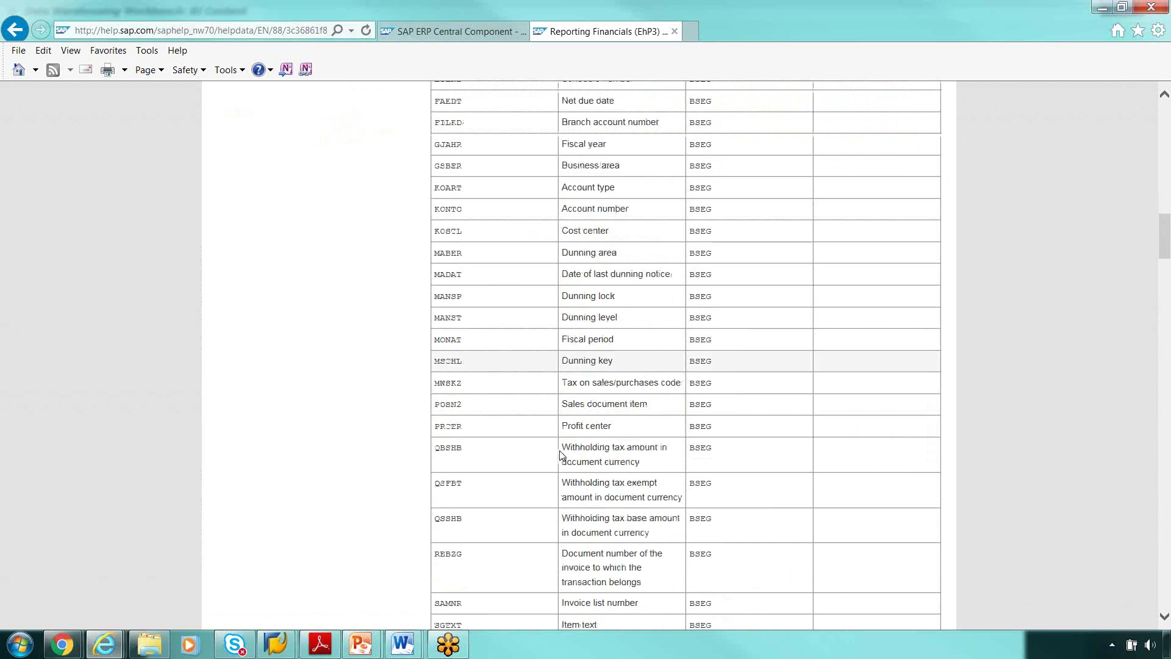
{"action": "scroll", "coordinate": [557, 473], "scroll_direction": "down", "scroll_amount": 10}
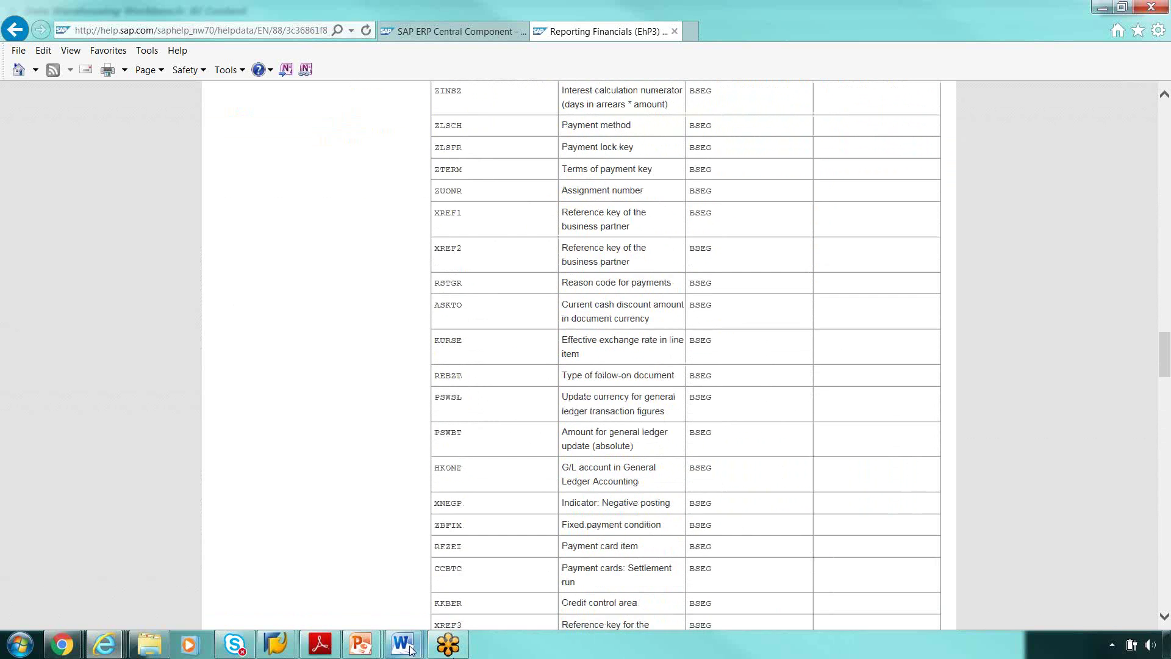
- Switch to Microsoft Word and look through the Business Content Activation and SAP BW - Business Content documents
{"action": "mouse_move", "coordinate": [410, 649]}
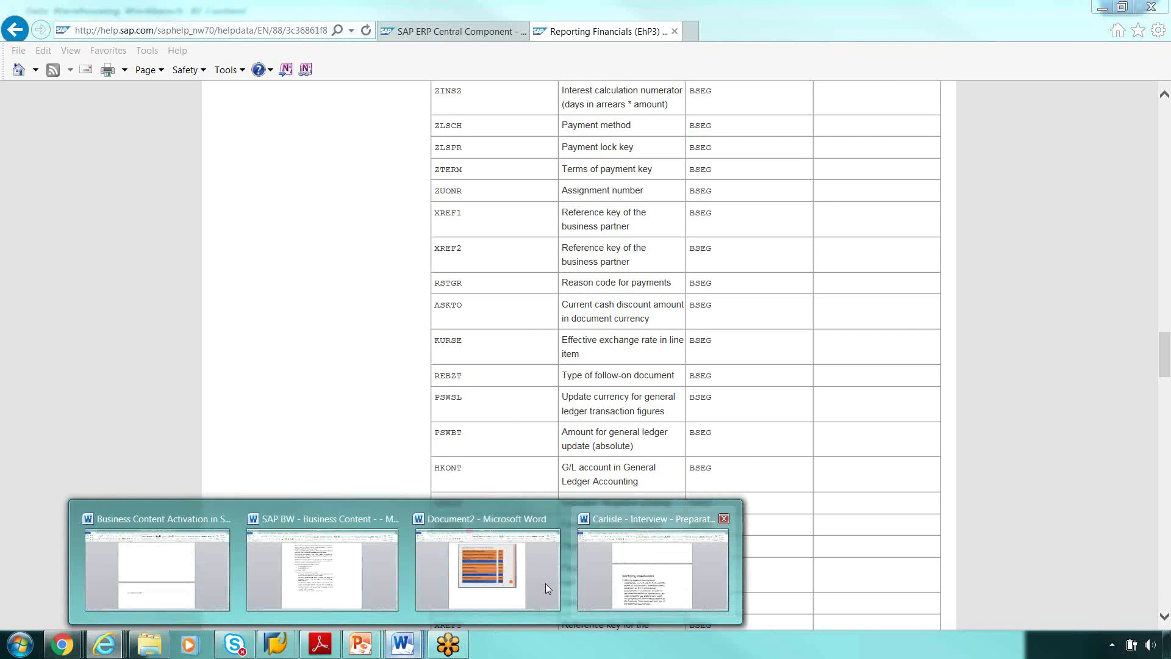
{"action": "left_click", "coordinate": [165, 580]}
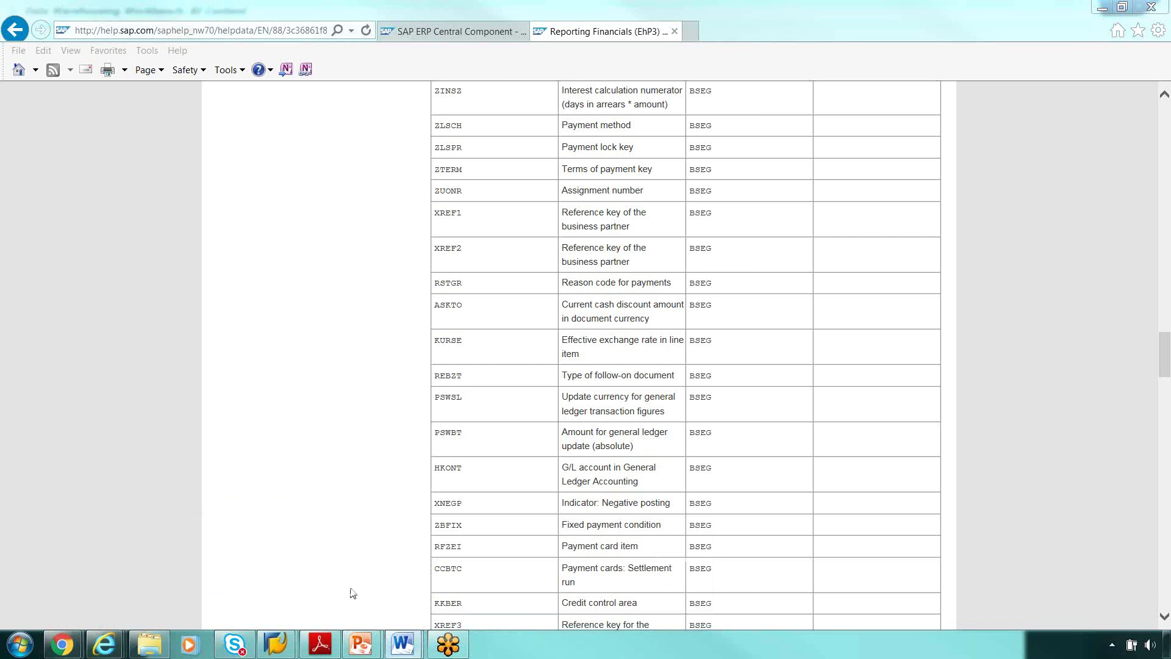
{"action": "mouse_move", "coordinate": [404, 646]}
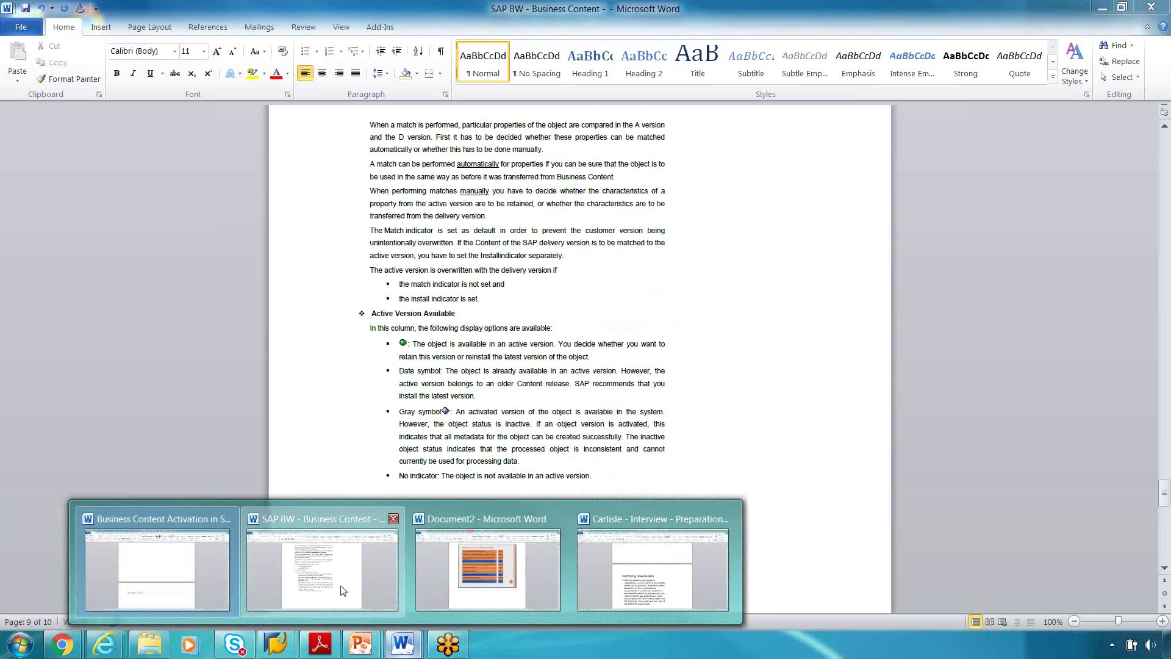
{"action": "left_click", "coordinate": [340, 590]}
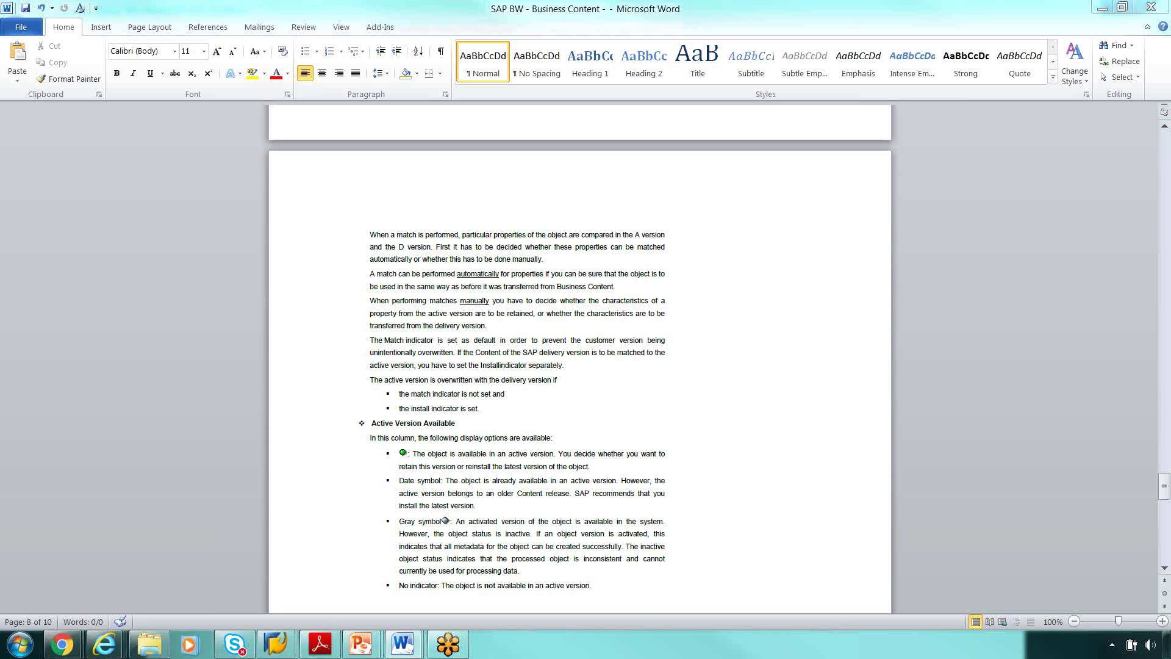
{"action": "scroll", "coordinate": [838, 326], "scroll_direction": "up", "scroll_amount": 5}
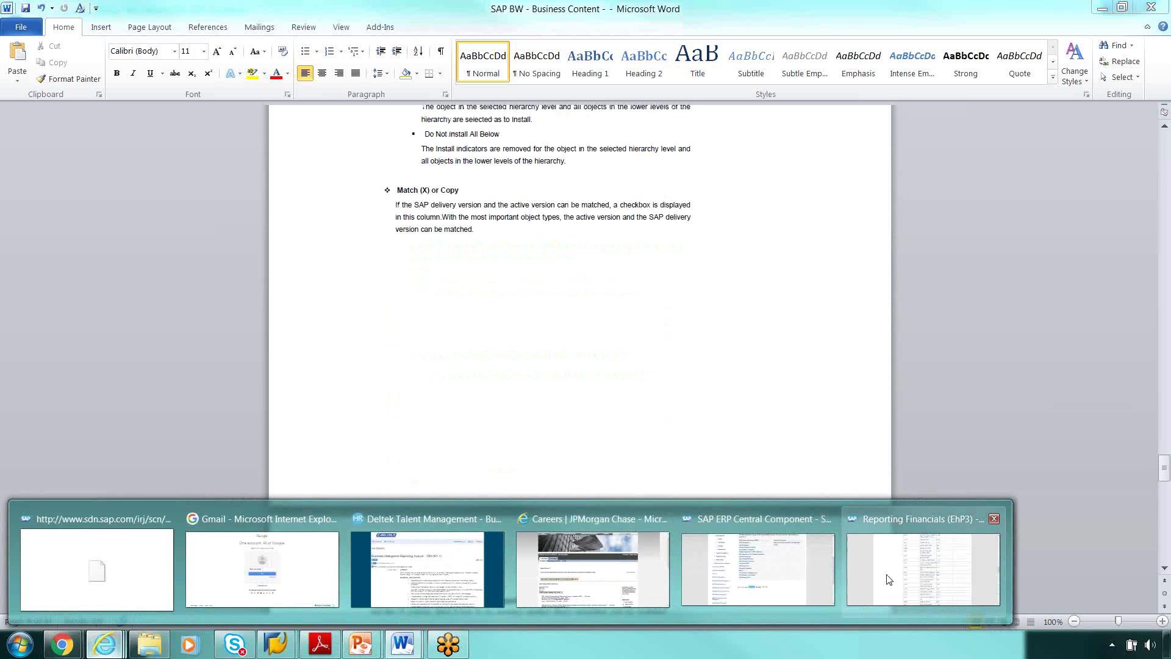
- Return to the Reporting Financials (EhP3) page in Internet Explorer, load Google in its tab, and search for "0FIAR_C30"
{"action": "left_click", "coordinate": [924, 570]}
{"action": "scroll", "coordinate": [422, 286], "scroll_direction": "up", "scroll_amount": 10}
{"action": "scroll", "coordinate": [422, 286], "scroll_direction": "up", "scroll_amount": 10}
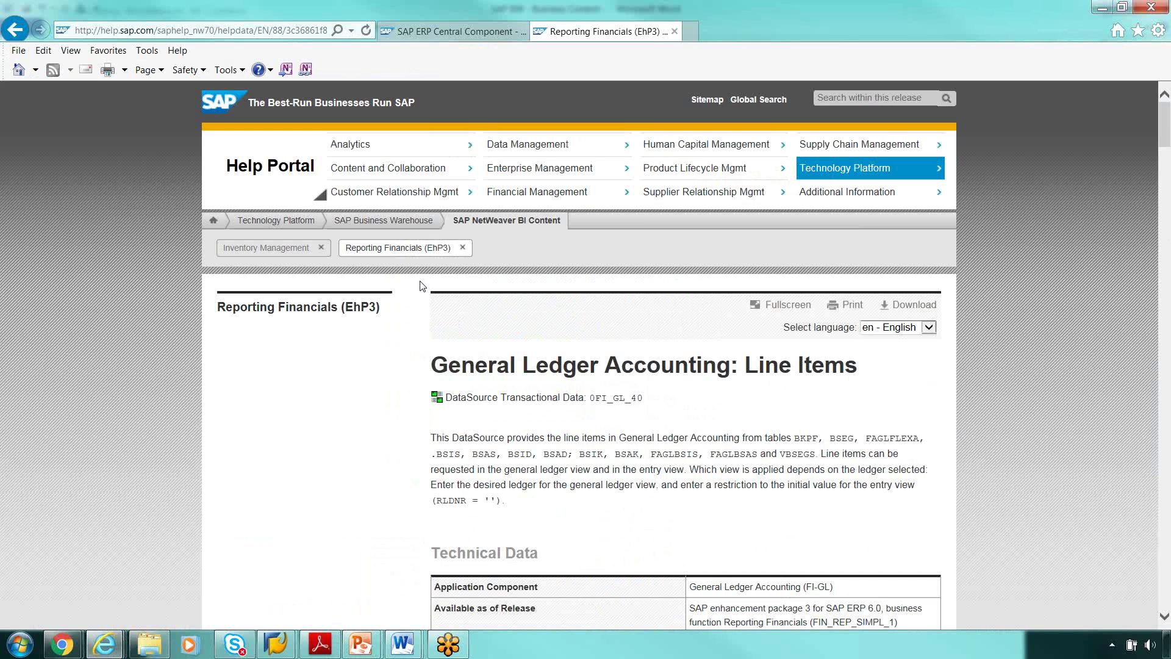
{"action": "left_click", "coordinate": [108, 32]}
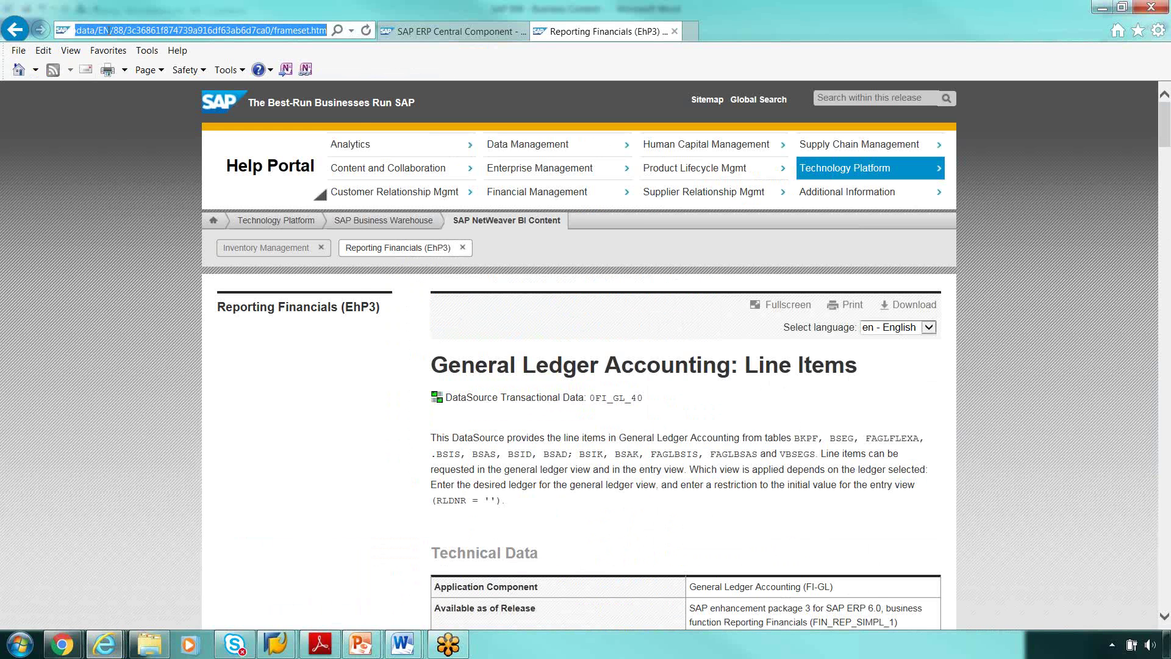
{"action": "type", "text": "goo"}
{"action": "key", "text": "Return"}
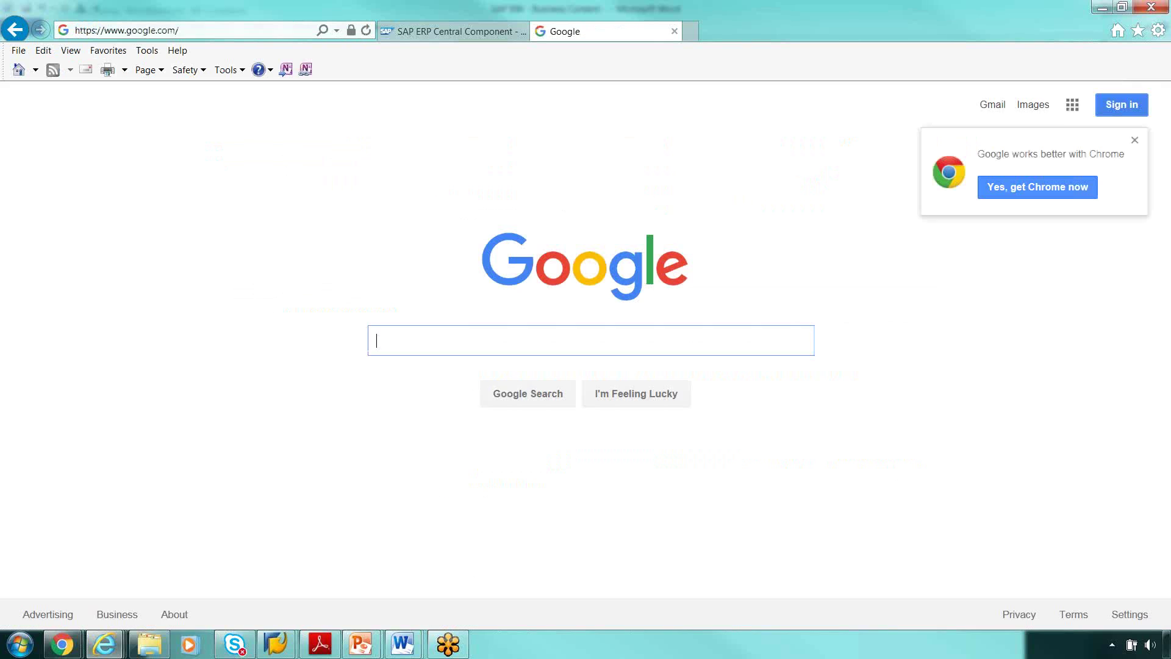
{"action": "type", "text": "0FIAR_C30"}
{"action": "key", "text": "Return"}
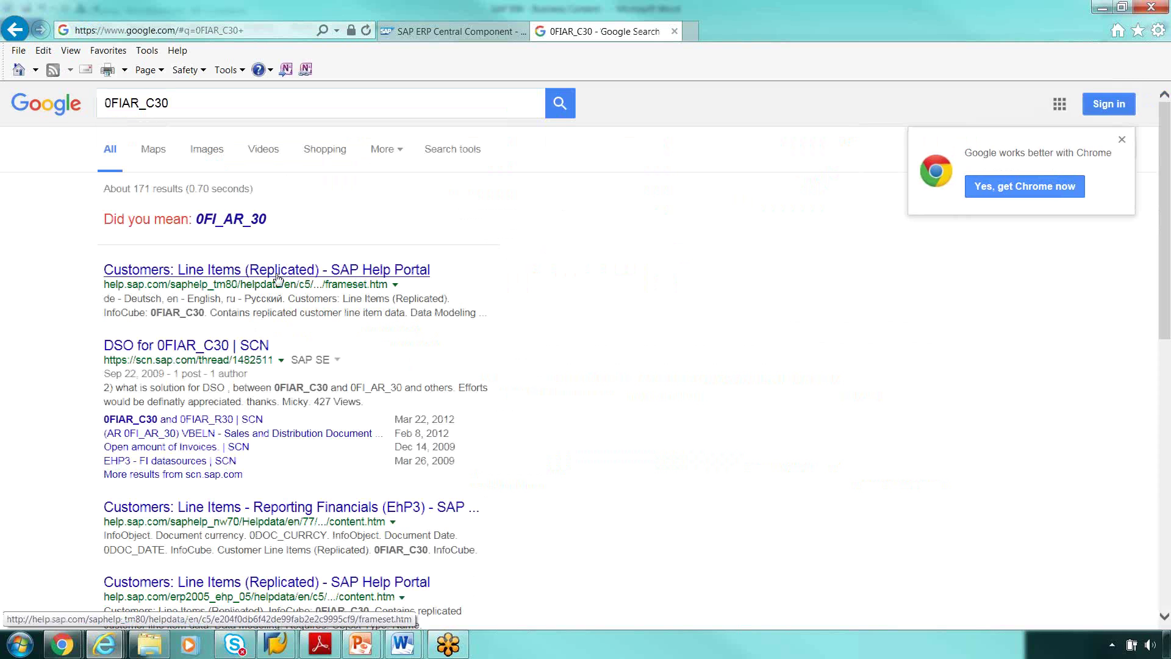
- Open the Customers: Line Items - Reporting Financials (EhP3) result and look through its Data Modeling table for 0FIAR_C30
{"action": "left_click", "coordinate": [278, 277]}
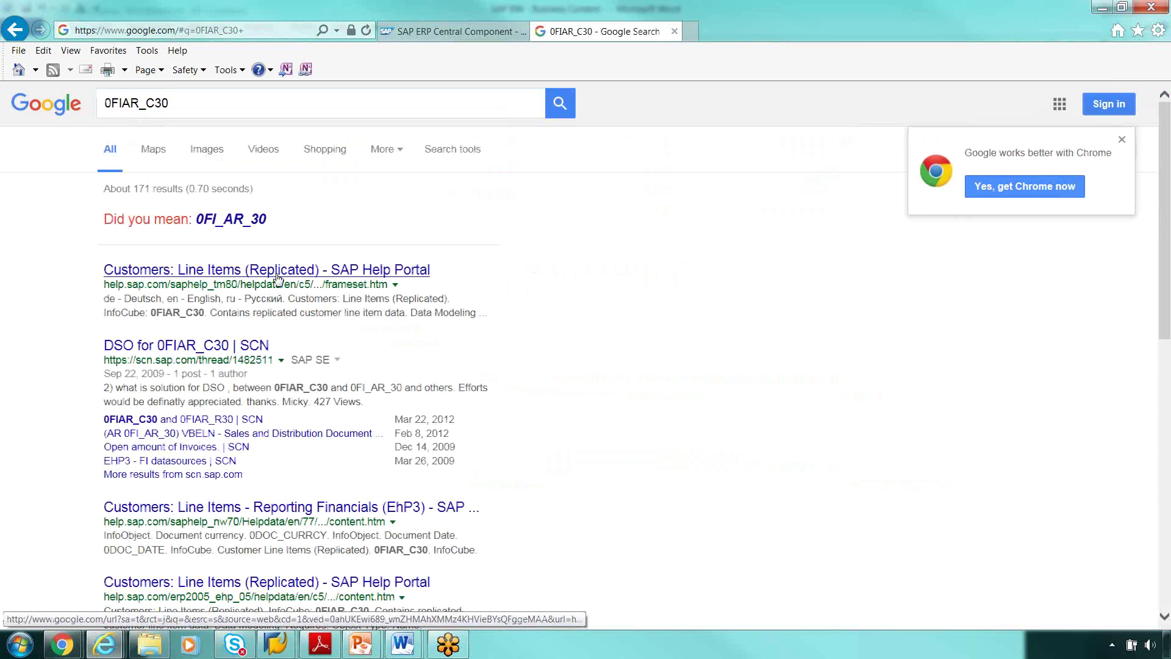
{"action": "left_click", "coordinate": [344, 509]}
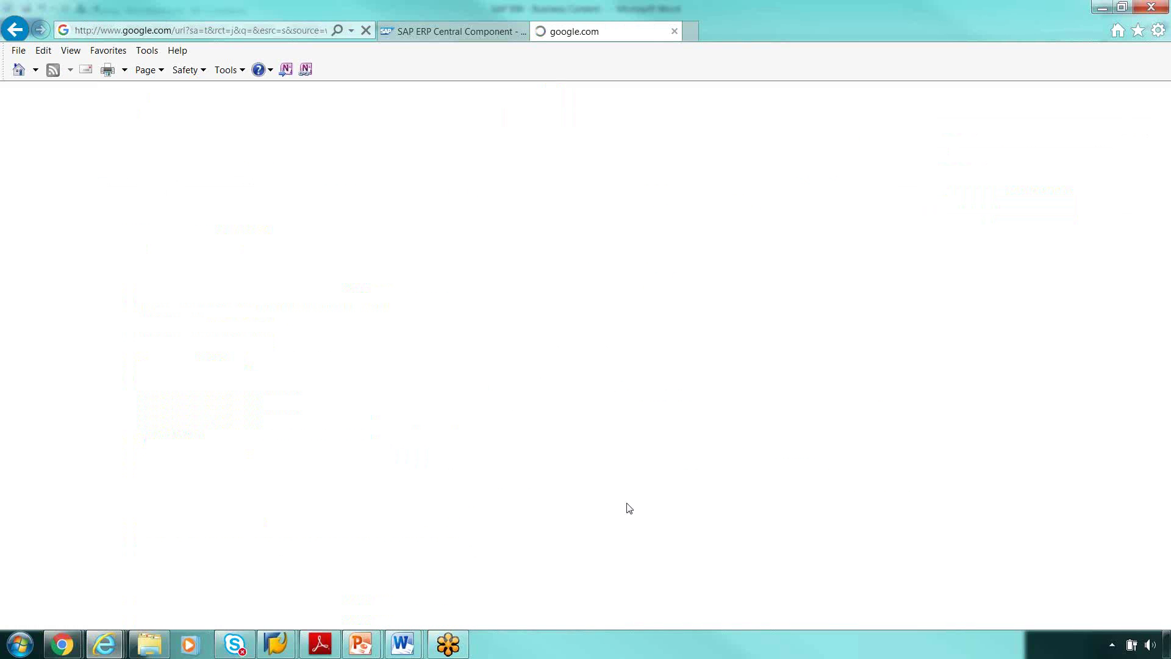
{"action": "scroll", "coordinate": [631, 503], "scroll_direction": "down", "scroll_amount": 2}
{"action": "scroll", "coordinate": [634, 498], "scroll_direction": "down", "scroll_amount": 3}
{"action": "scroll", "coordinate": [604, 476], "scroll_direction": "up", "scroll_amount": 3}
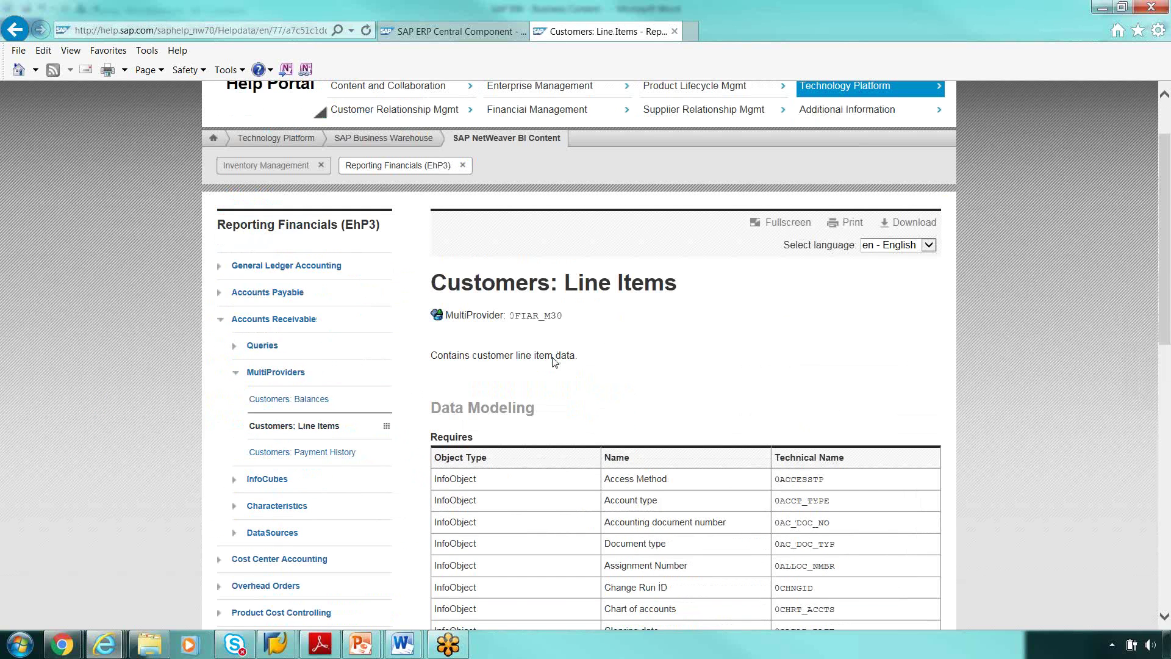
{"action": "scroll", "coordinate": [556, 366], "scroll_direction": "up", "scroll_amount": 2}
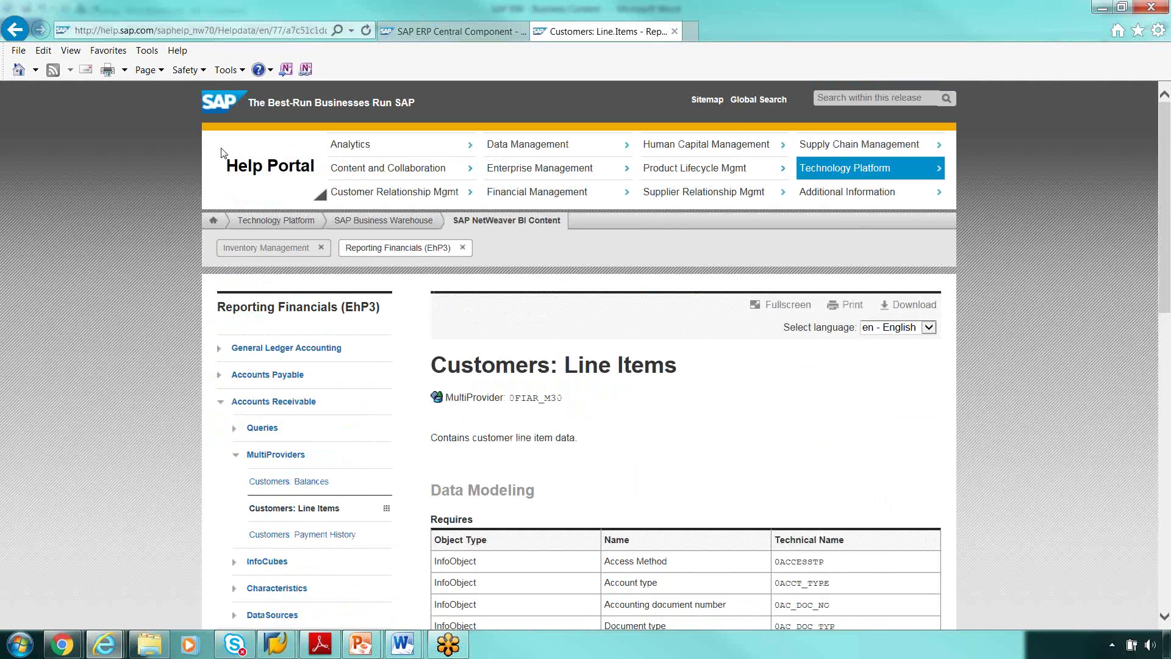
{"action": "scroll", "coordinate": [596, 470], "scroll_direction": "down", "scroll_amount": 1}
{"action": "scroll", "coordinate": [596, 464], "scroll_direction": "down", "scroll_amount": 10}
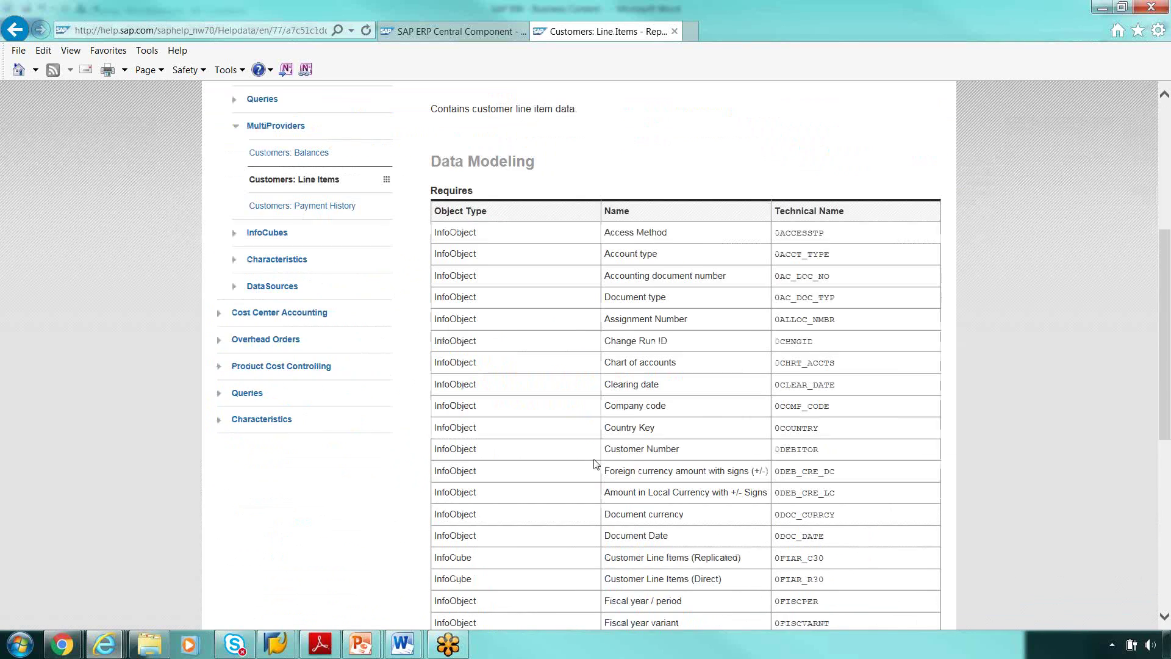
{"action": "scroll", "coordinate": [637, 454], "scroll_direction": "up", "scroll_amount": 10}
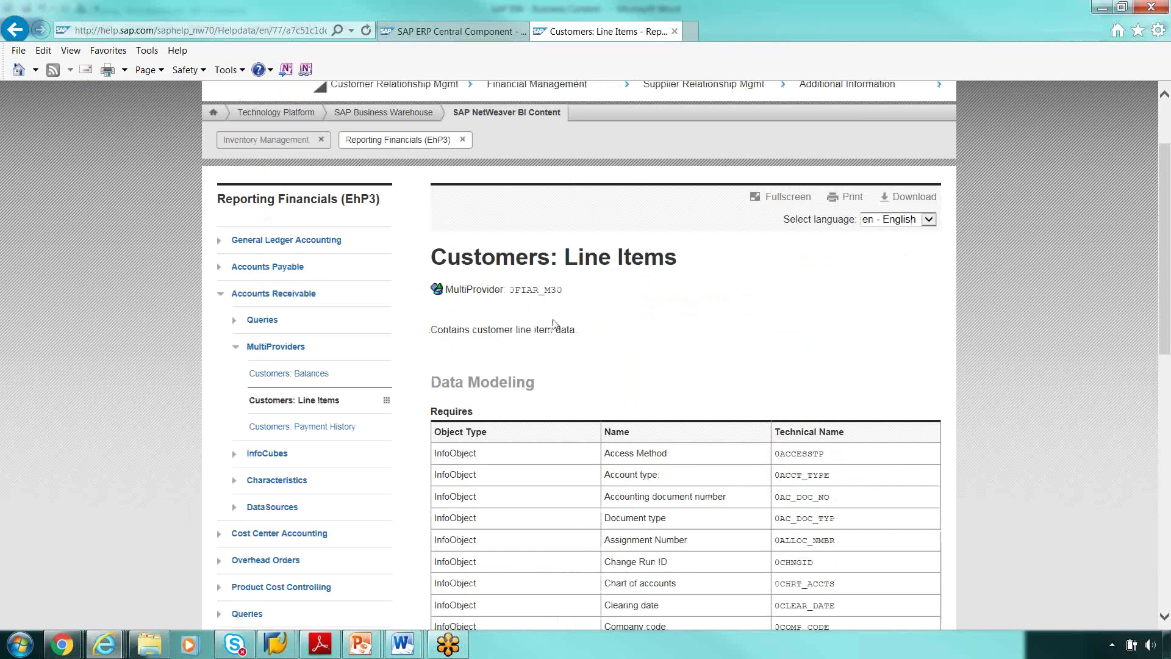
- Return to Google, search for "0FI_AR_C30", and skim the FI-AR: Customer Line Items (0FI_AR_30) - /IMO/FIAR_IS30 page
{"action": "left_click", "coordinate": [15, 29]}
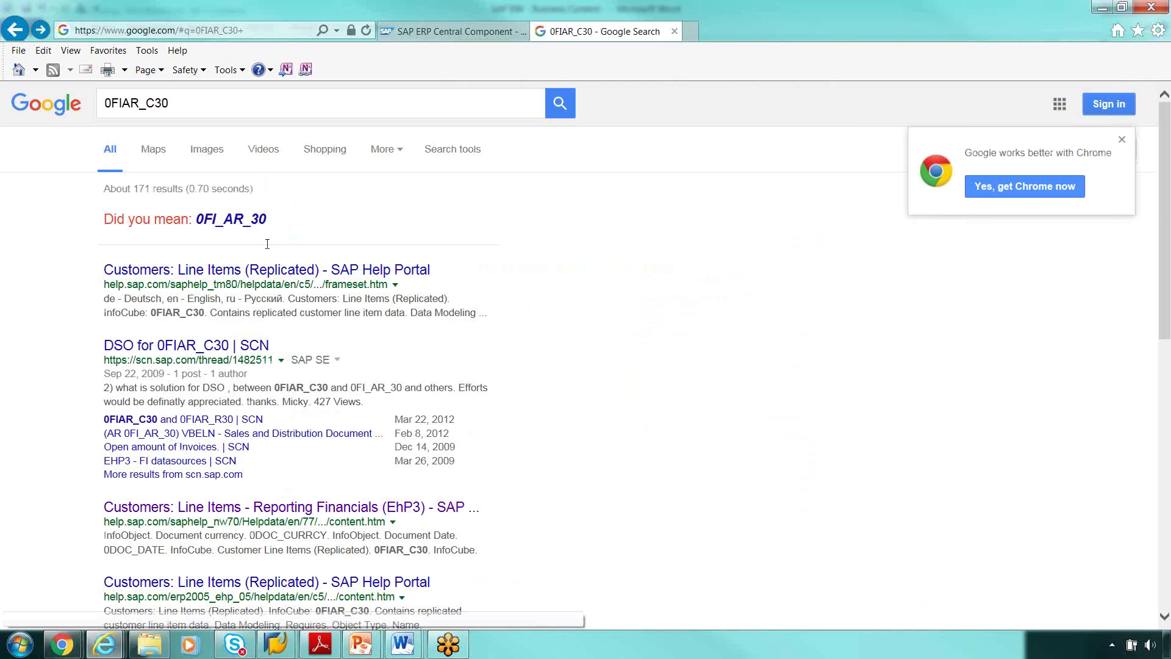
{"action": "left_click", "coordinate": [122, 104]}
{"action": "type", "text": "_"}
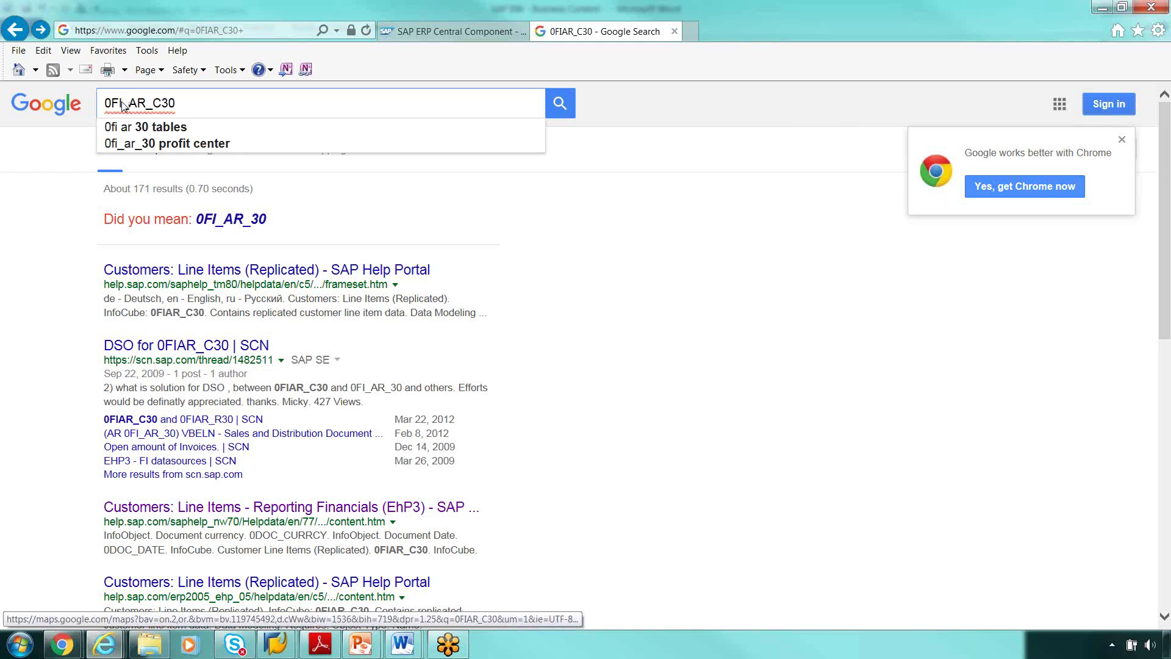
{"action": "key", "text": "Return"}
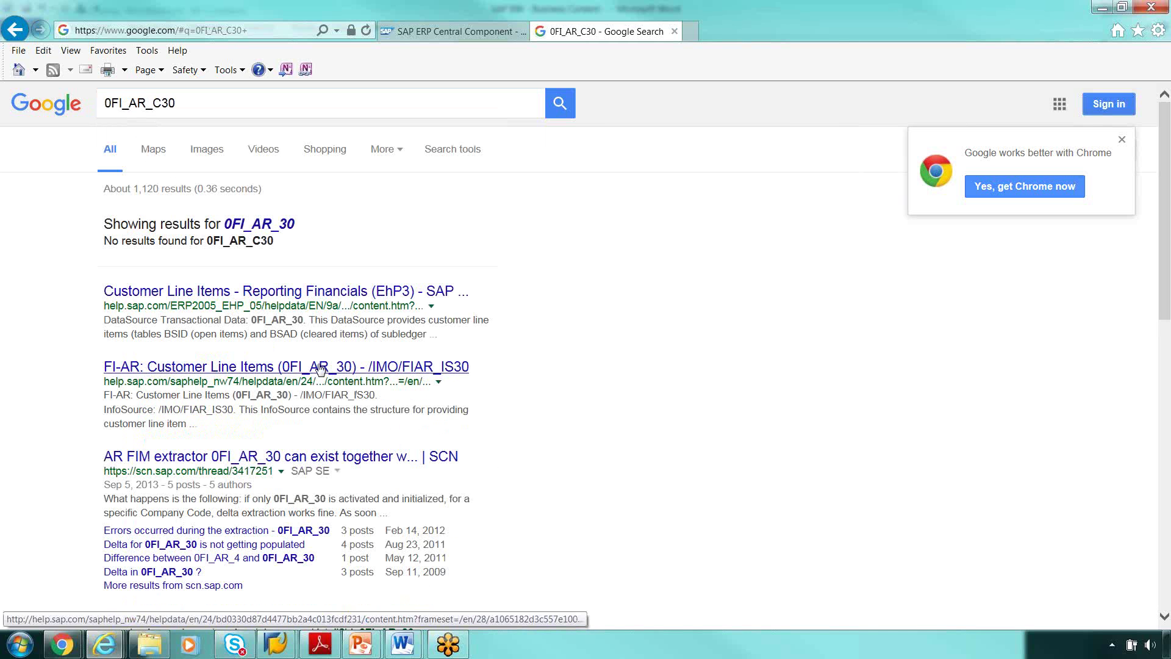
{"action": "left_click", "coordinate": [366, 368]}
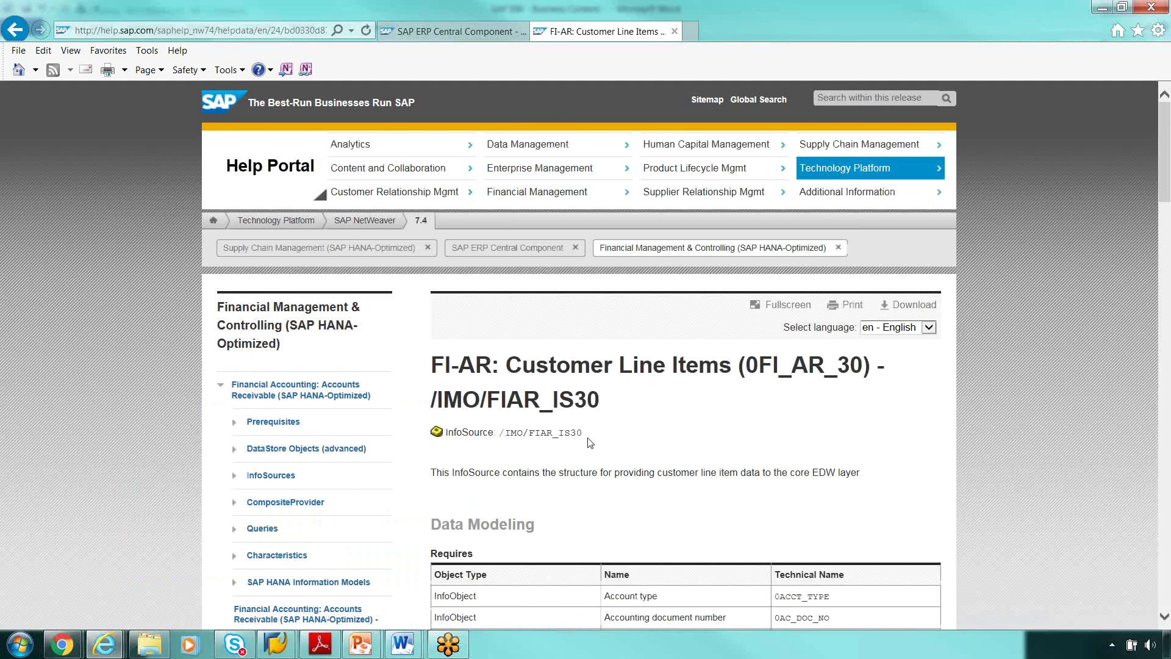
{"action": "scroll", "coordinate": [613, 442], "scroll_direction": "down", "scroll_amount": 4}
{"action": "scroll", "coordinate": [617, 297], "scroll_direction": "down", "scroll_amount": 8}
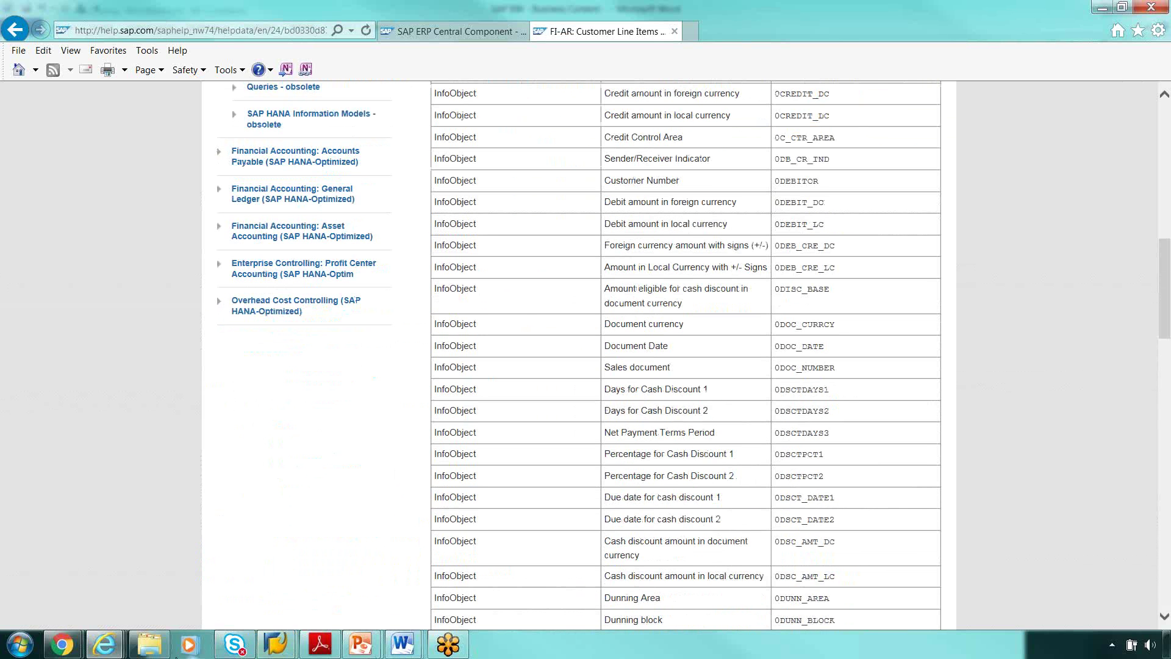
- Switch to the SAP Data Warehousing Workbench and open the BI Content object selection list for the InfoCube type
{"action": "mouse_move", "coordinate": [266, 651]}
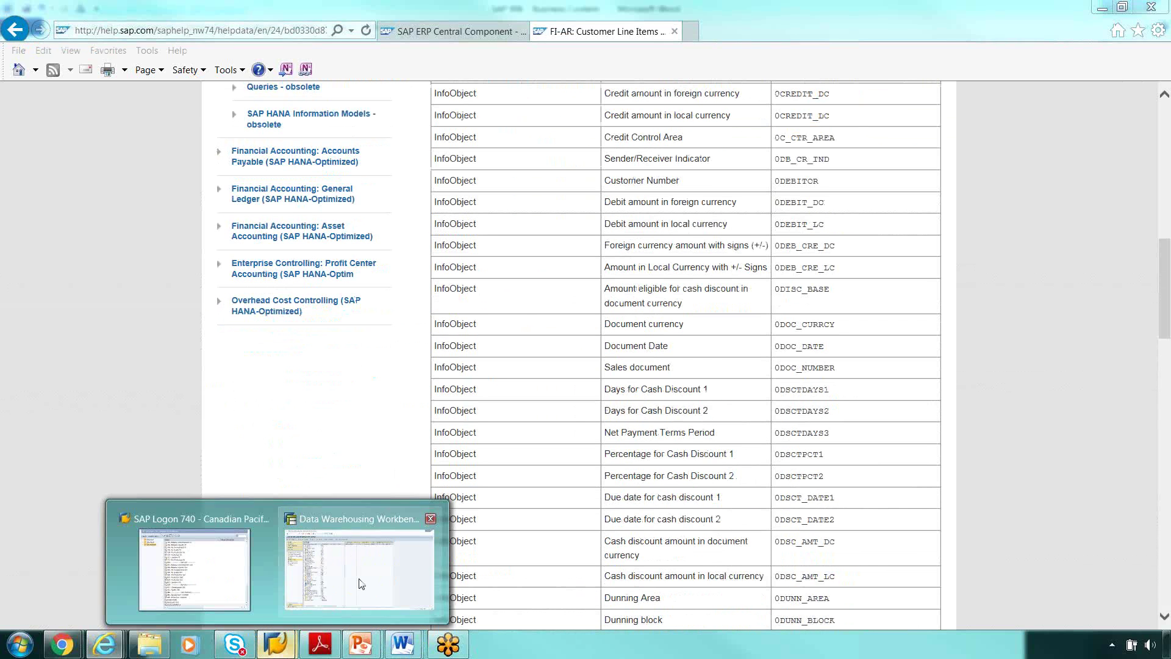
{"action": "left_click", "coordinate": [341, 594]}
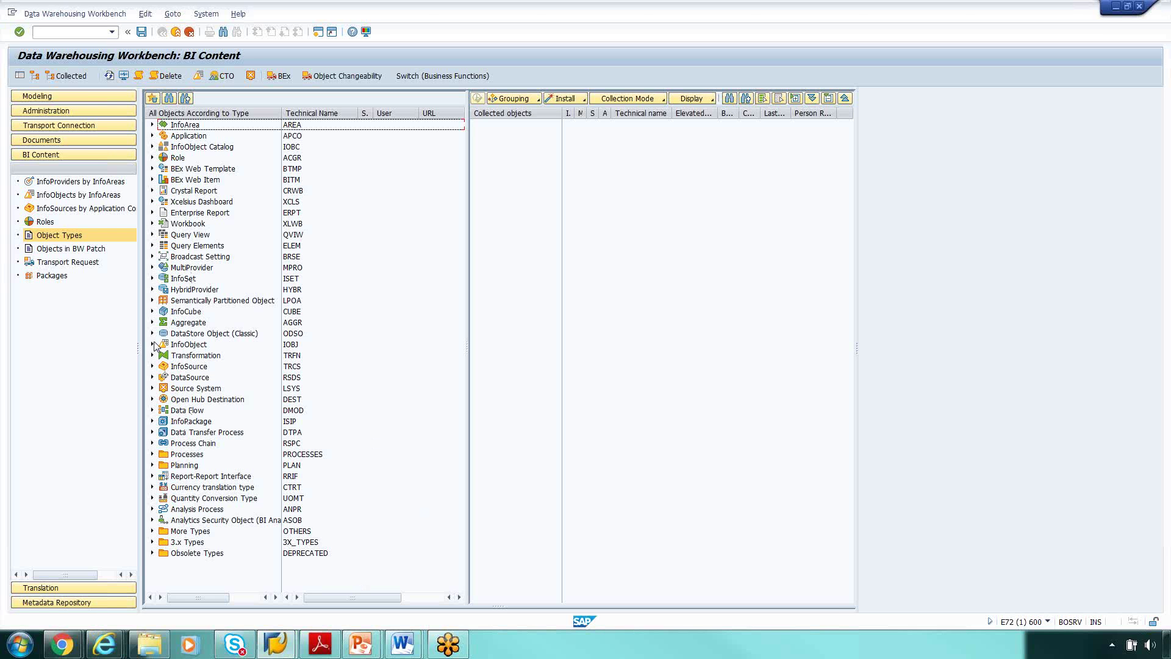
{"action": "left_click", "coordinate": [152, 311]}
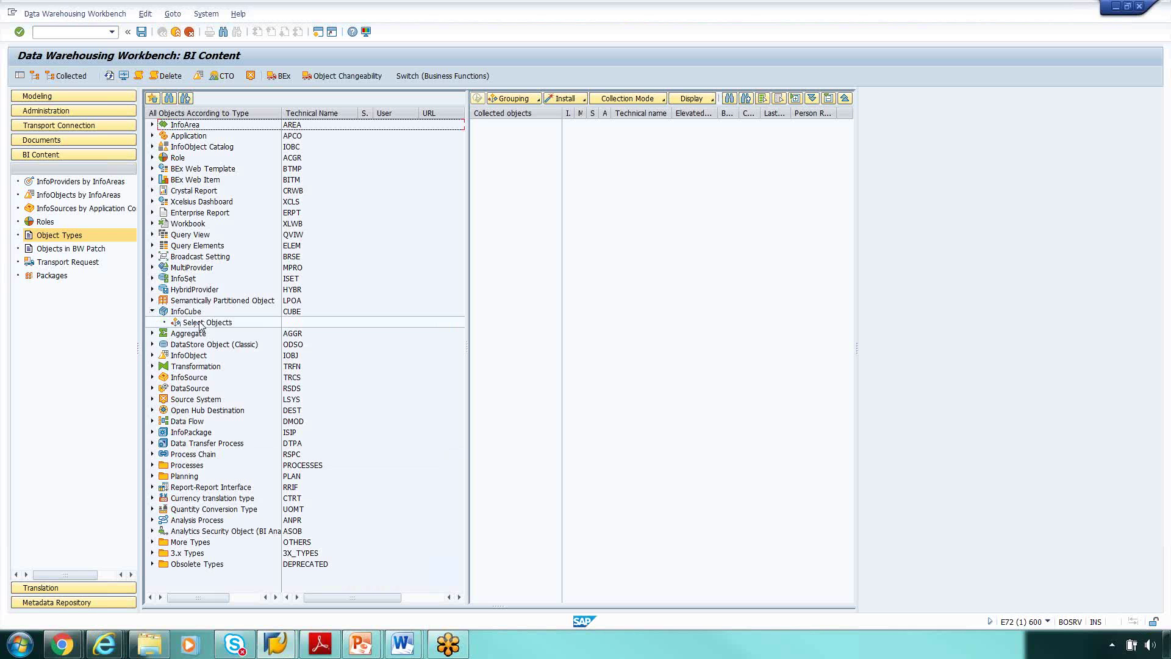
{"action": "double_click", "coordinate": [200, 324]}
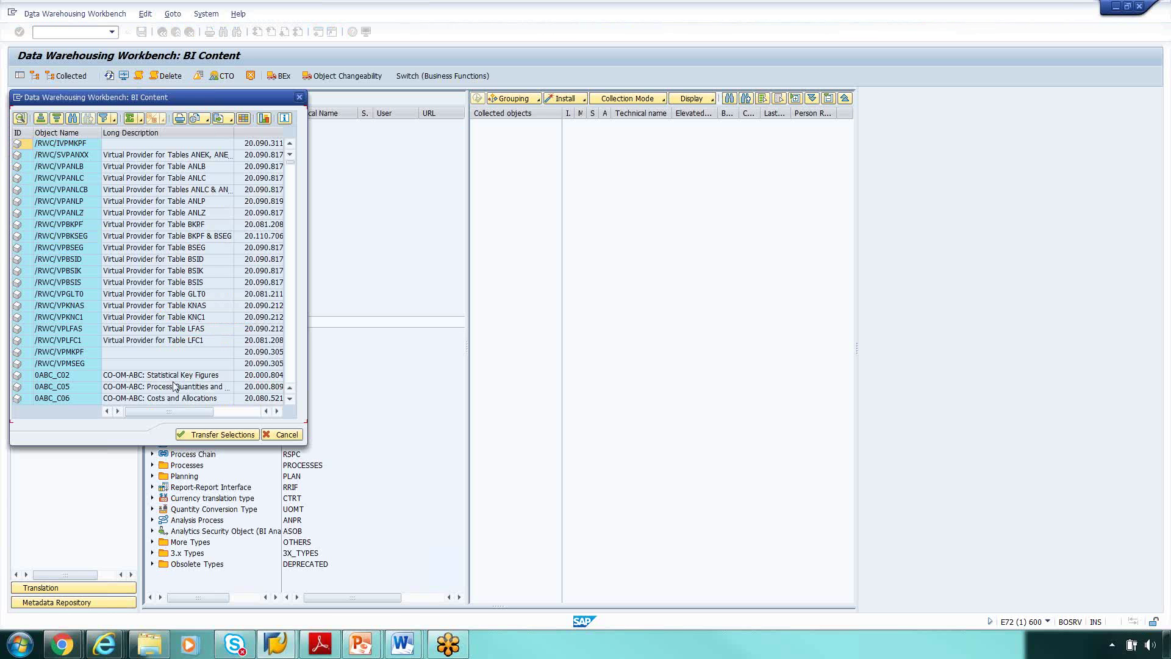
{"action": "left_click_drag", "start_coordinate": [127, 98], "coordinate": [275, 132]}
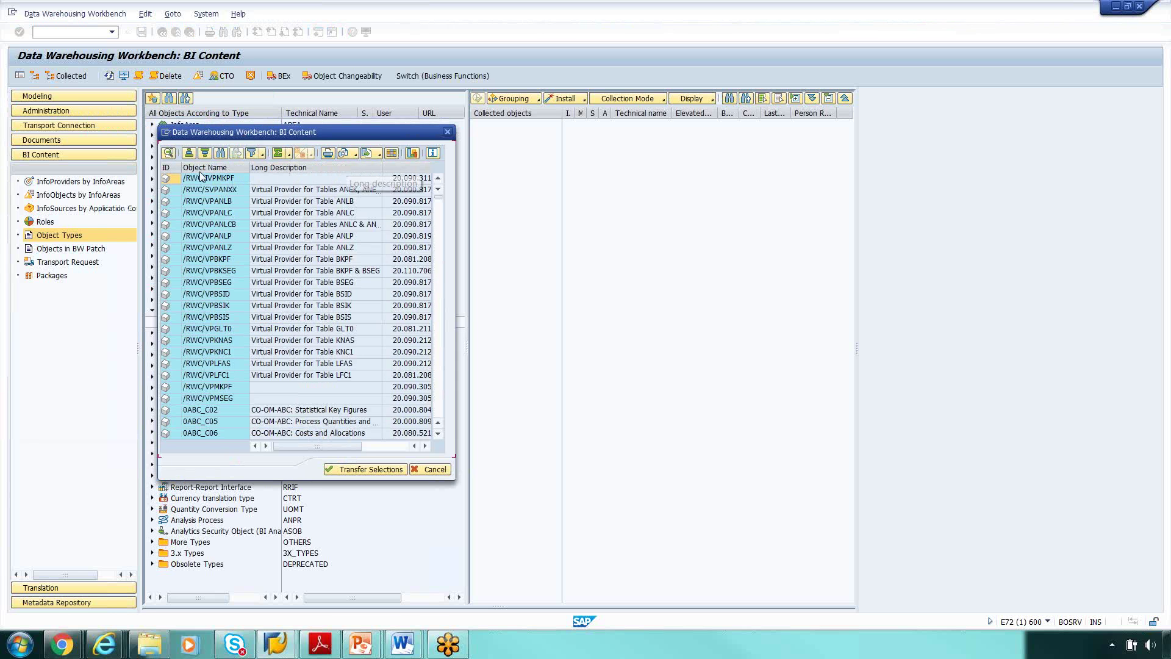
- Find 0FIAR_C30 in the list of InfoCube objects
{"action": "left_click", "coordinate": [170, 154]}
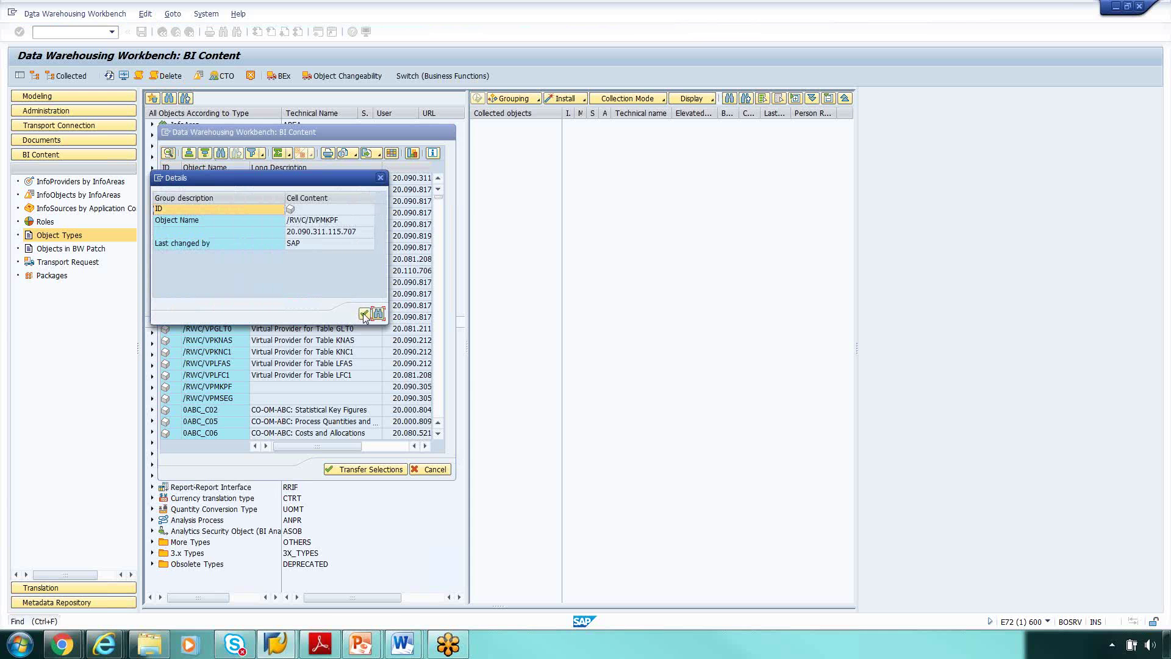
{"action": "left_click", "coordinate": [365, 313]}
{"action": "left_click", "coordinate": [221, 153]}
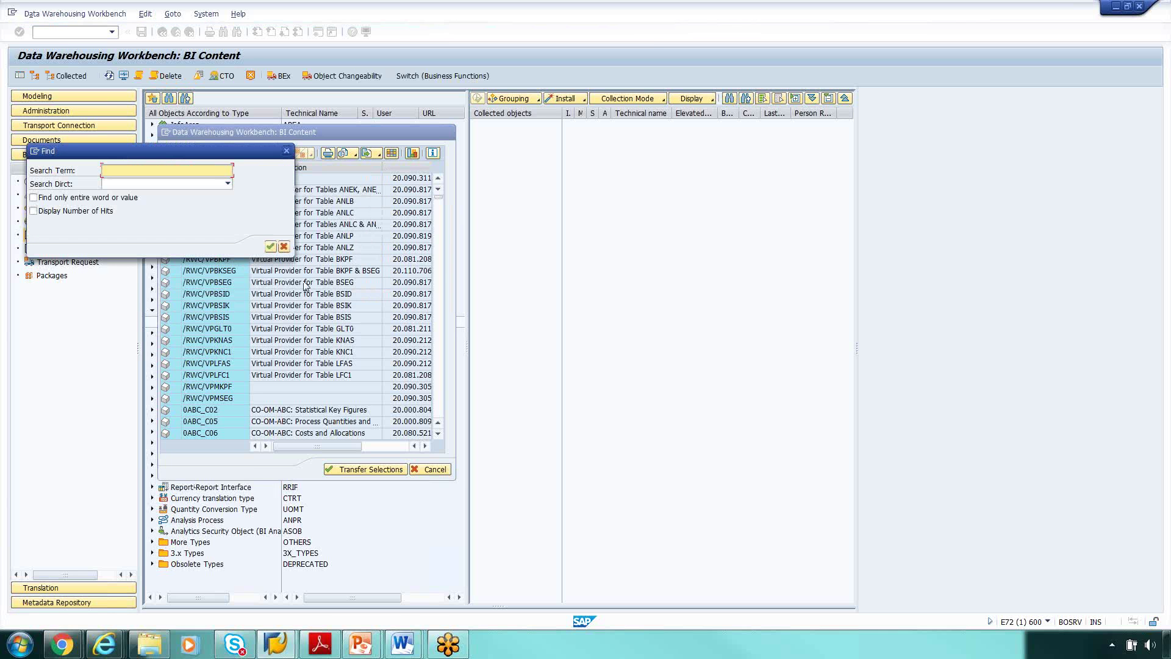
{"action": "type", "text": "0FIAR_C30"}
{"action": "left_click", "coordinate": [269, 247]}
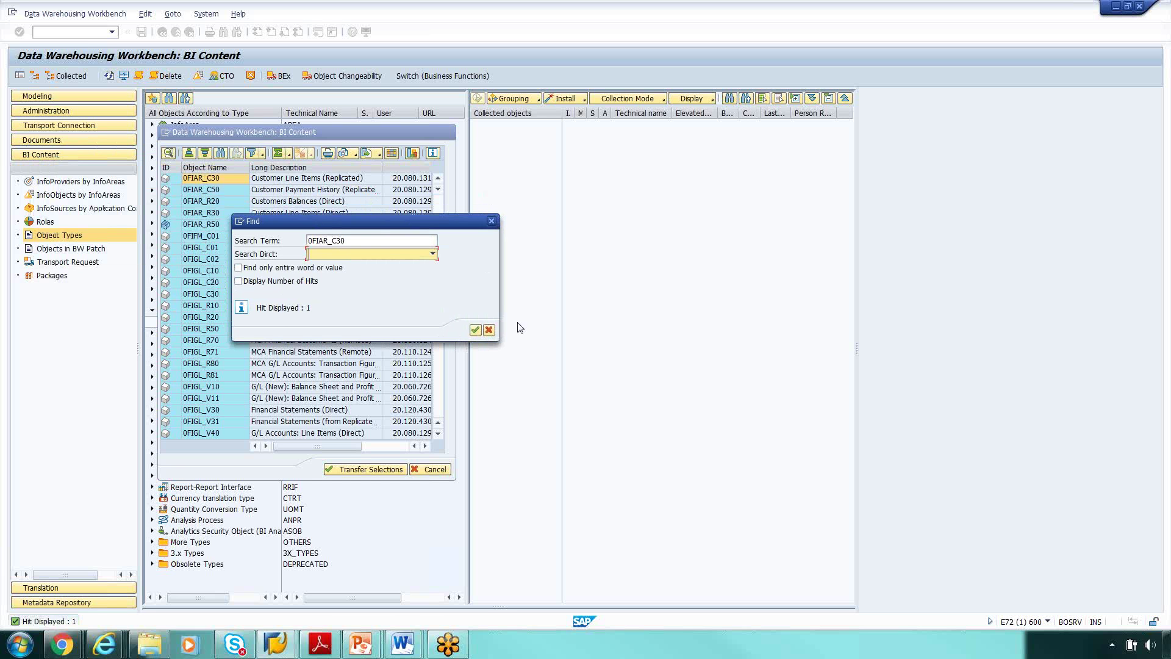
{"action": "left_click", "coordinate": [475, 329]}
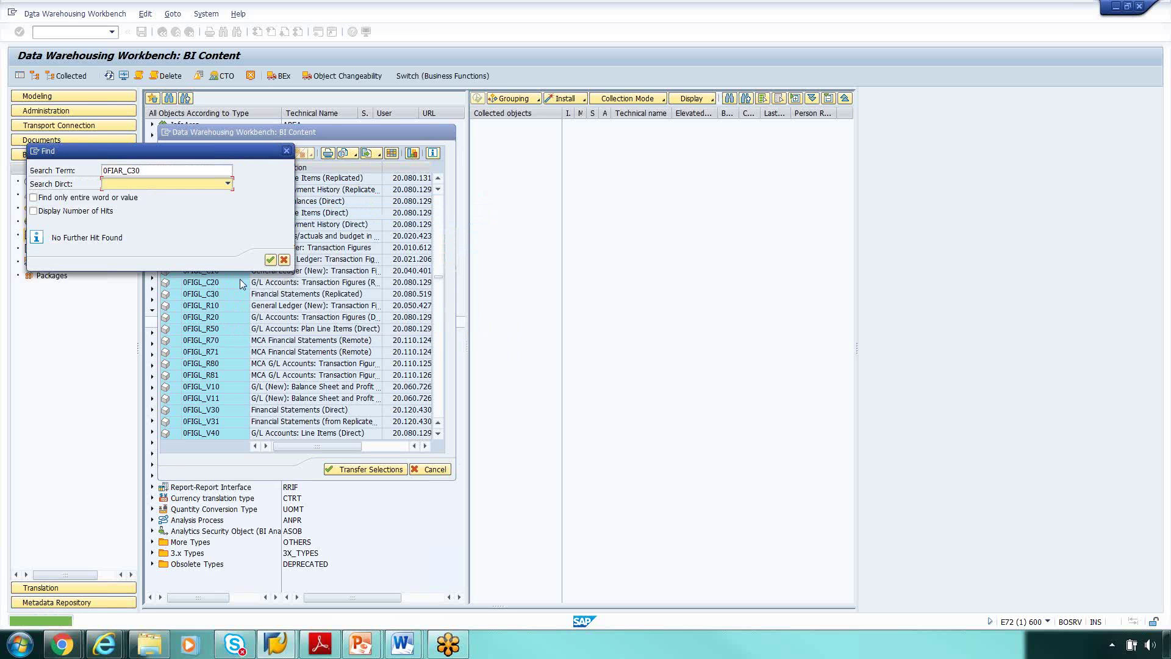
{"action": "left_click", "coordinate": [286, 151]}
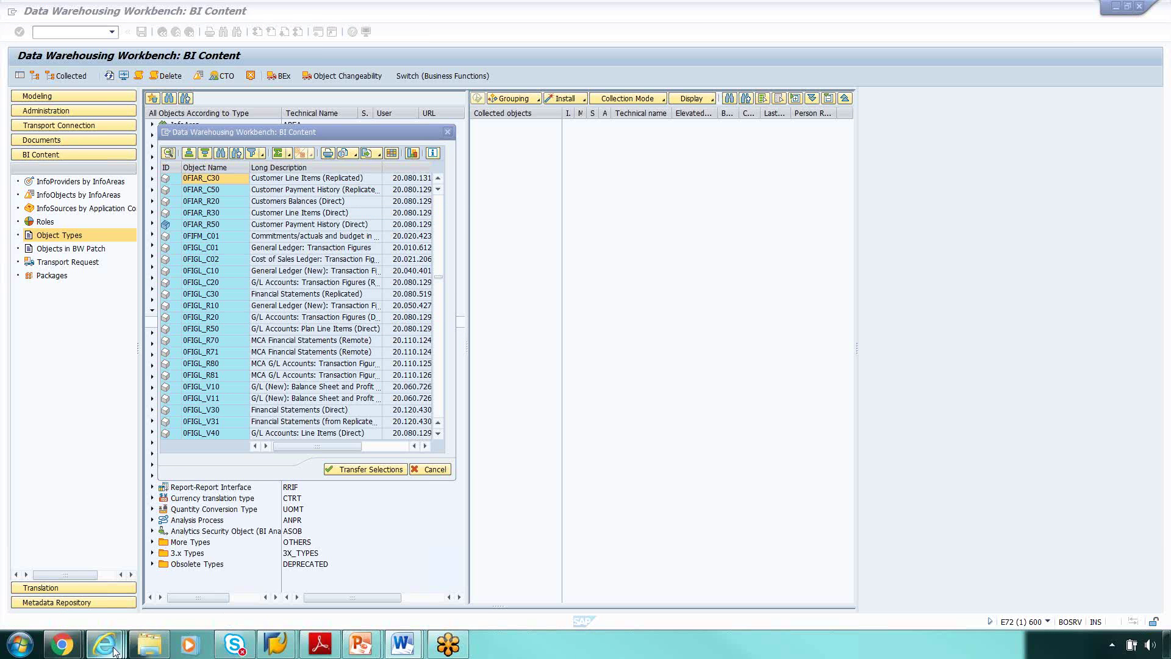
- Select the InfoCube 0FIAR_C30, Customer Line Items (Replicated), and transfer the selection
{"action": "mouse_move", "coordinate": [104, 645]}
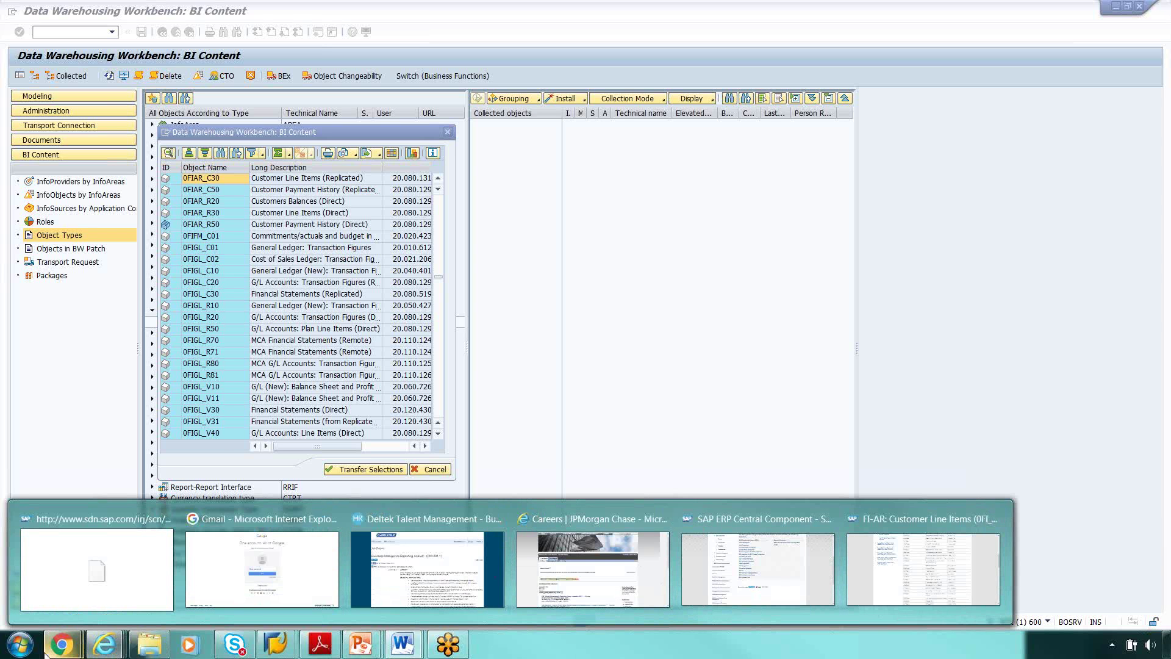
{"action": "mouse_move", "coordinate": [62, 644]}
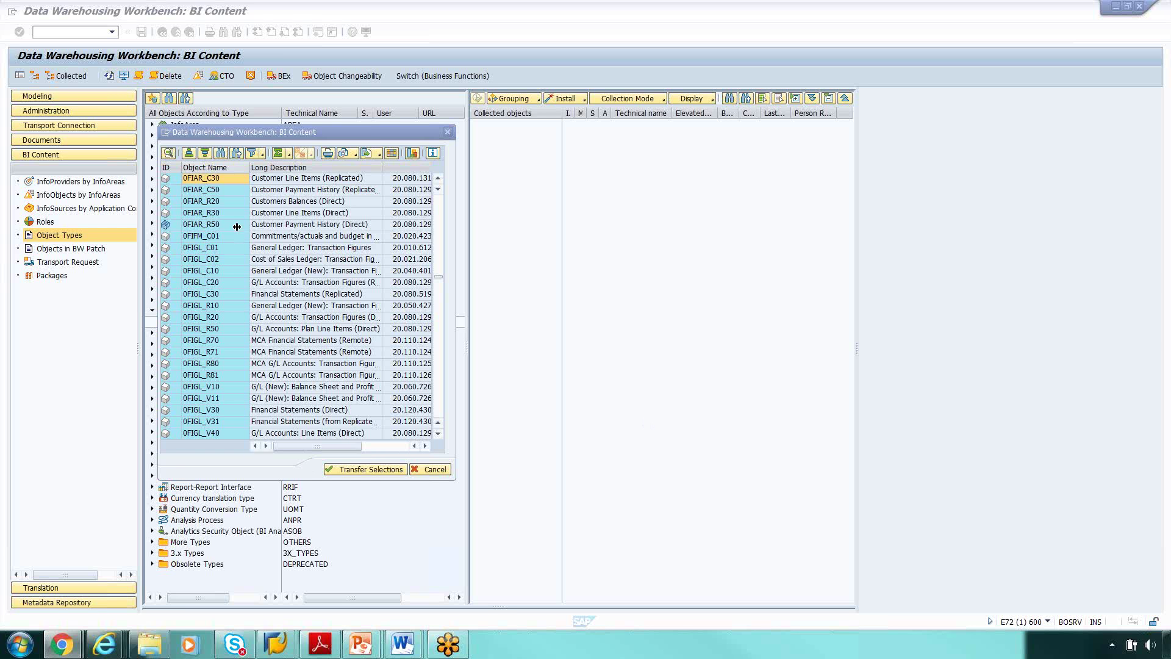
{"action": "left_click", "coordinate": [168, 179]}
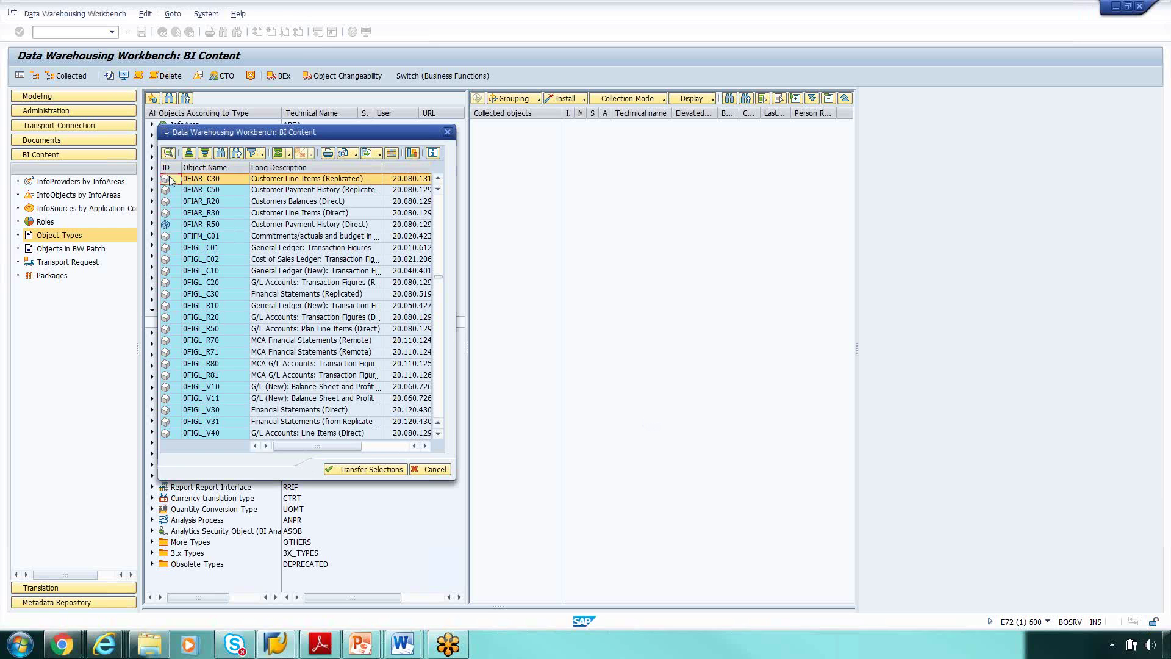
{"action": "left_click", "coordinate": [349, 473]}
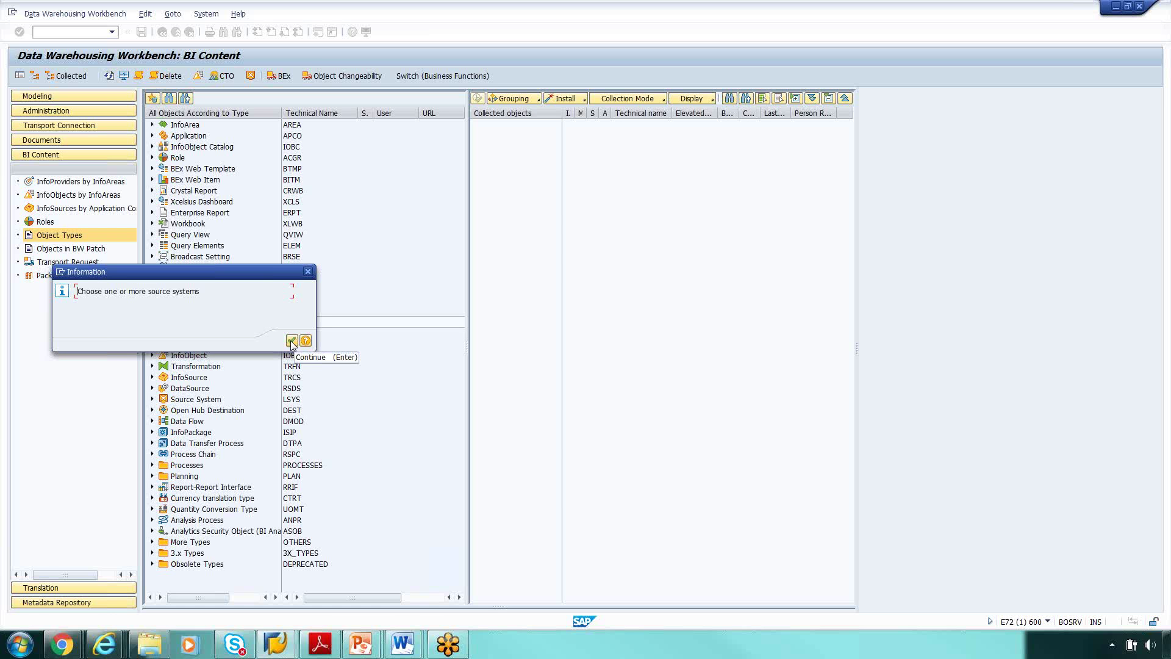
- Choose BW with its BPC LOGICAL SYSTEM as the source system and collect the objects for the InfoCube
{"action": "left_click", "coordinate": [291, 341]}
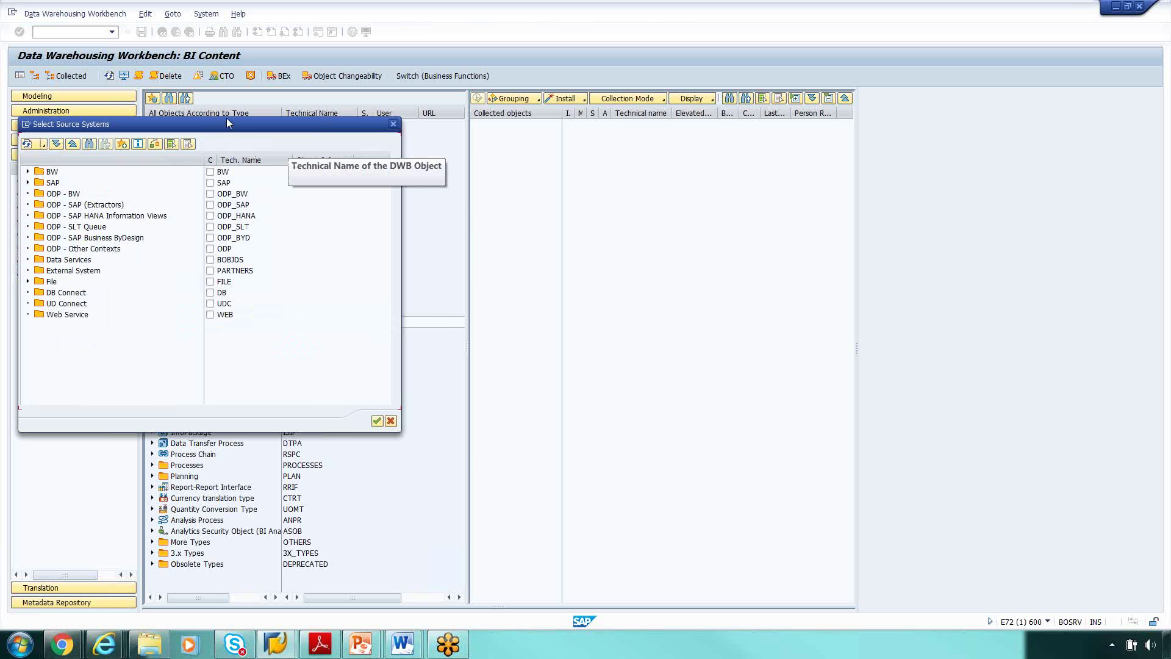
{"action": "left_click", "coordinate": [256, 199]}
{"action": "left_click", "coordinate": [256, 189]}
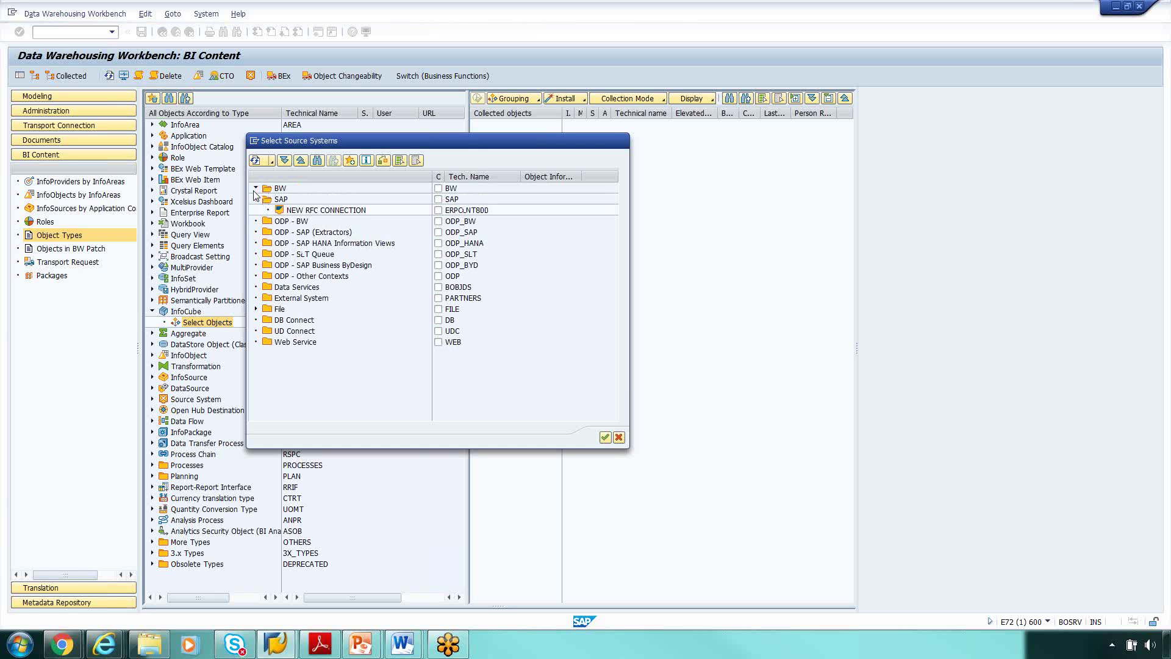
{"action": "left_click", "coordinate": [438, 189]}
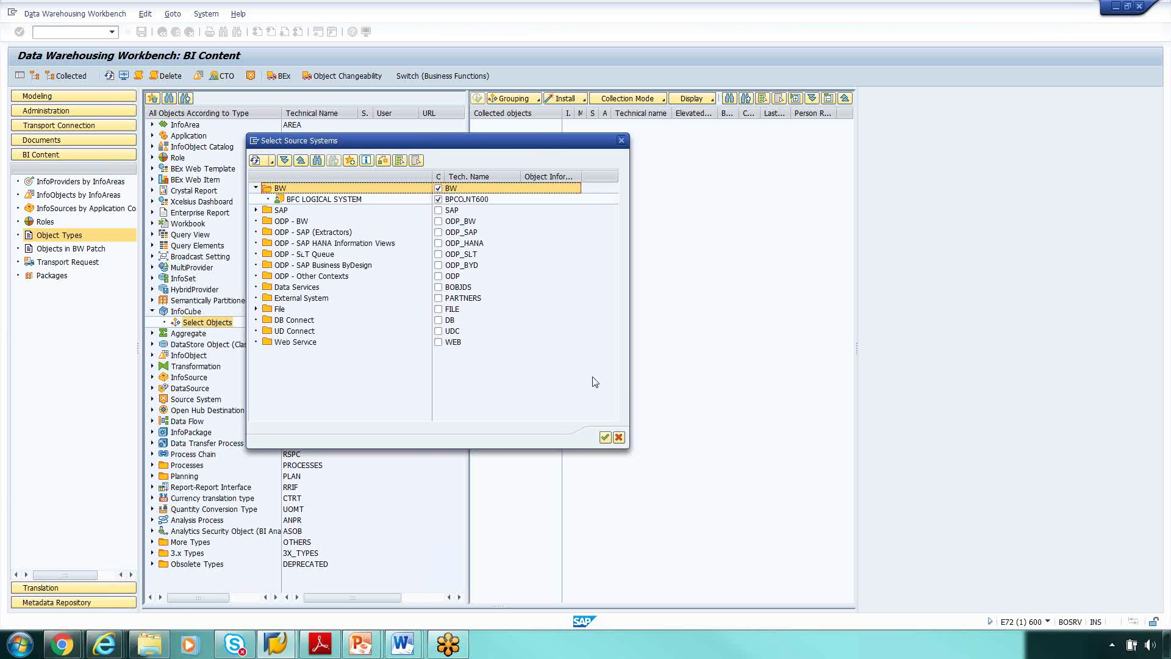
{"action": "left_click", "coordinate": [604, 437]}
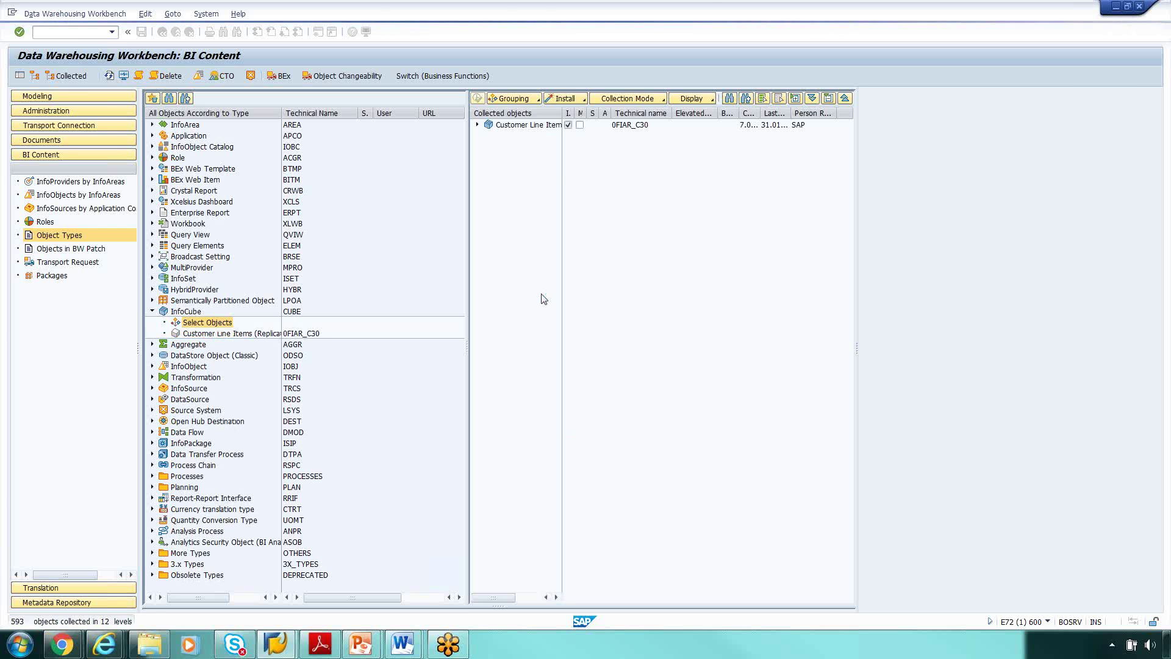
- Widen the Collected objects and Install columns and enlarge the collected objects pane
{"action": "left_click_drag", "start_coordinate": [561, 111], "coordinate": [579, 112]}
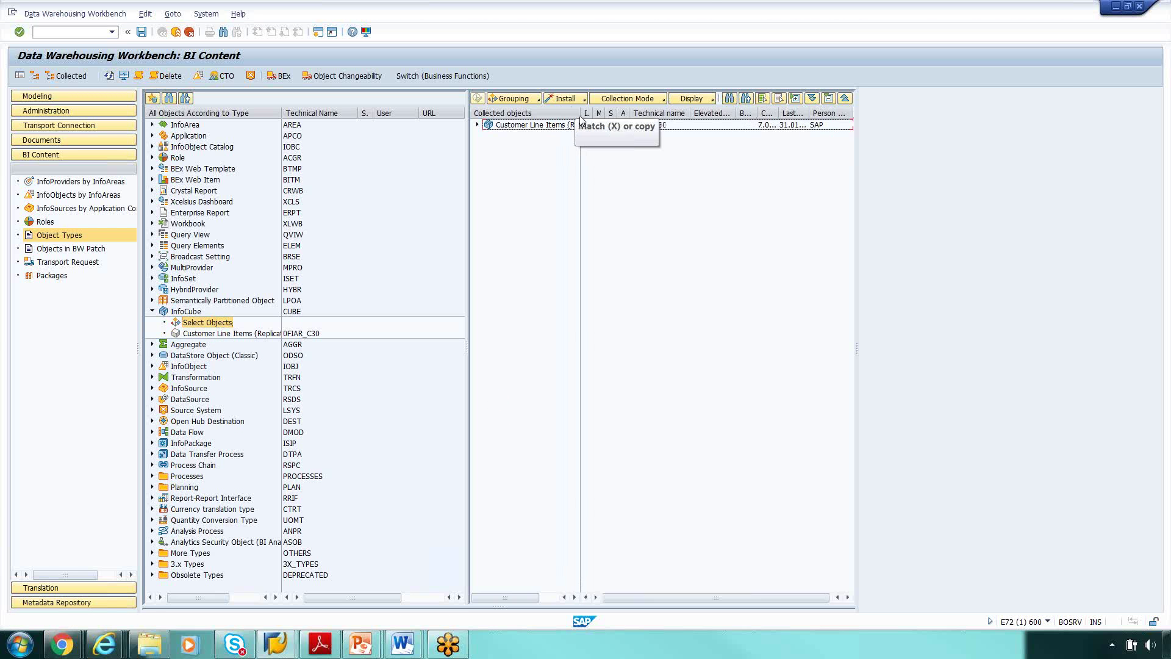
{"action": "left_click", "coordinate": [201, 335]}
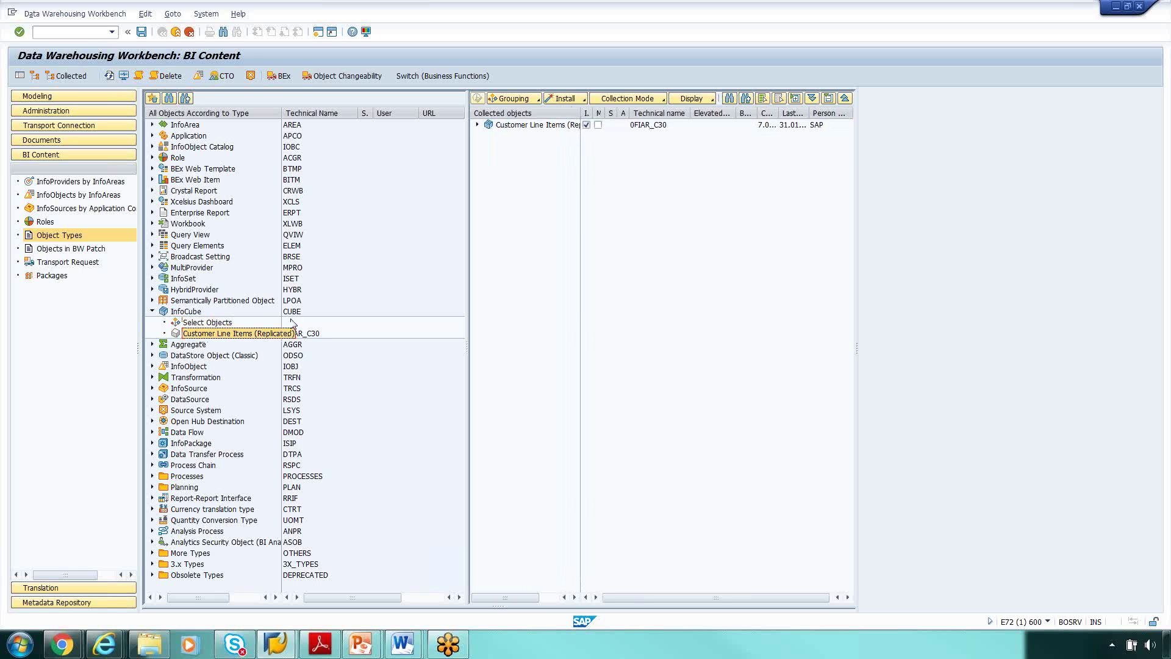
{"action": "left_click_drag", "start_coordinate": [593, 113], "coordinate": [623, 112]}
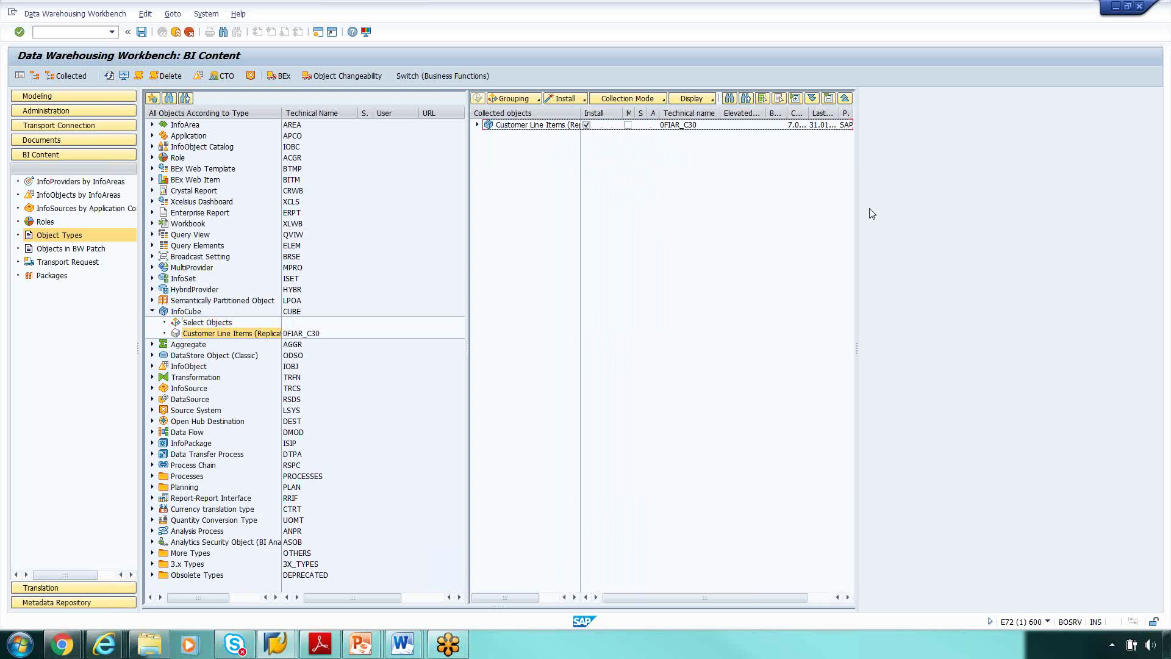
{"action": "left_click_drag", "start_coordinate": [859, 210], "coordinate": [965, 233]}
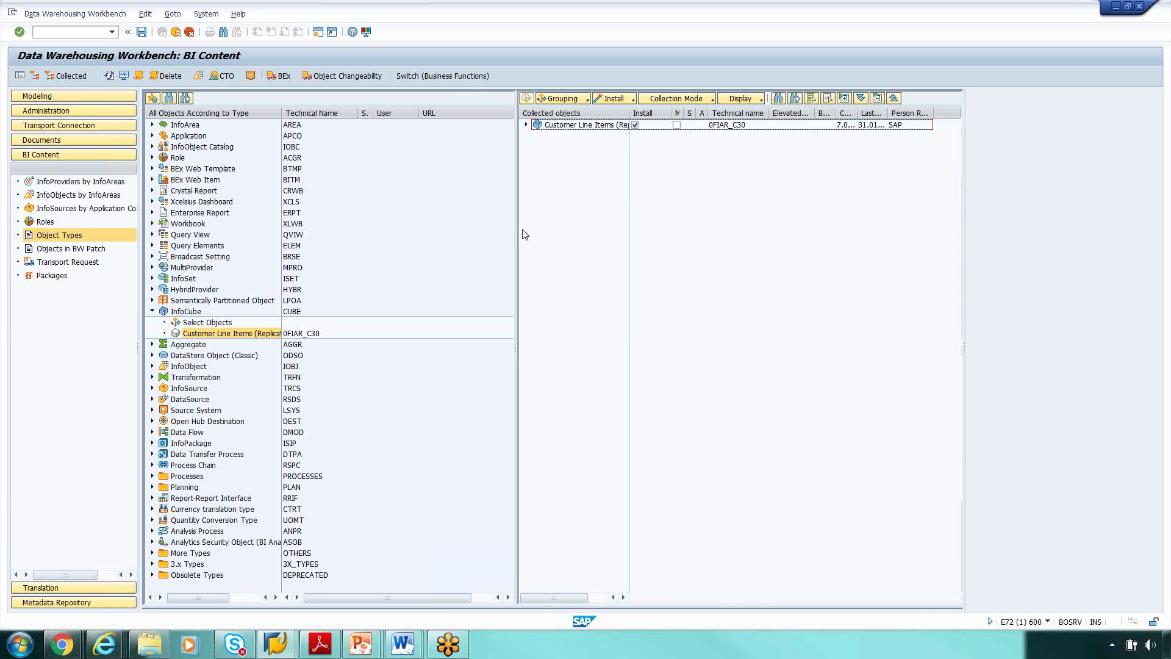
{"action": "left_click_drag", "start_coordinate": [523, 229], "coordinate": [447, 236]}
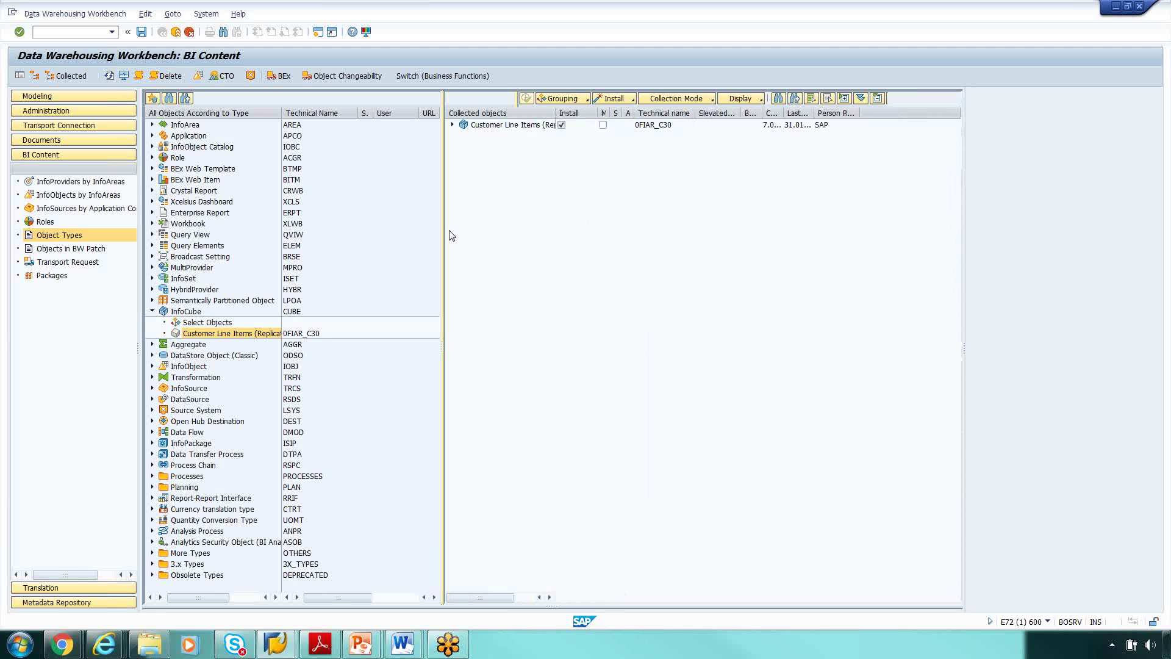
{"action": "left_click_drag", "start_coordinate": [599, 113], "coordinate": [617, 114]}
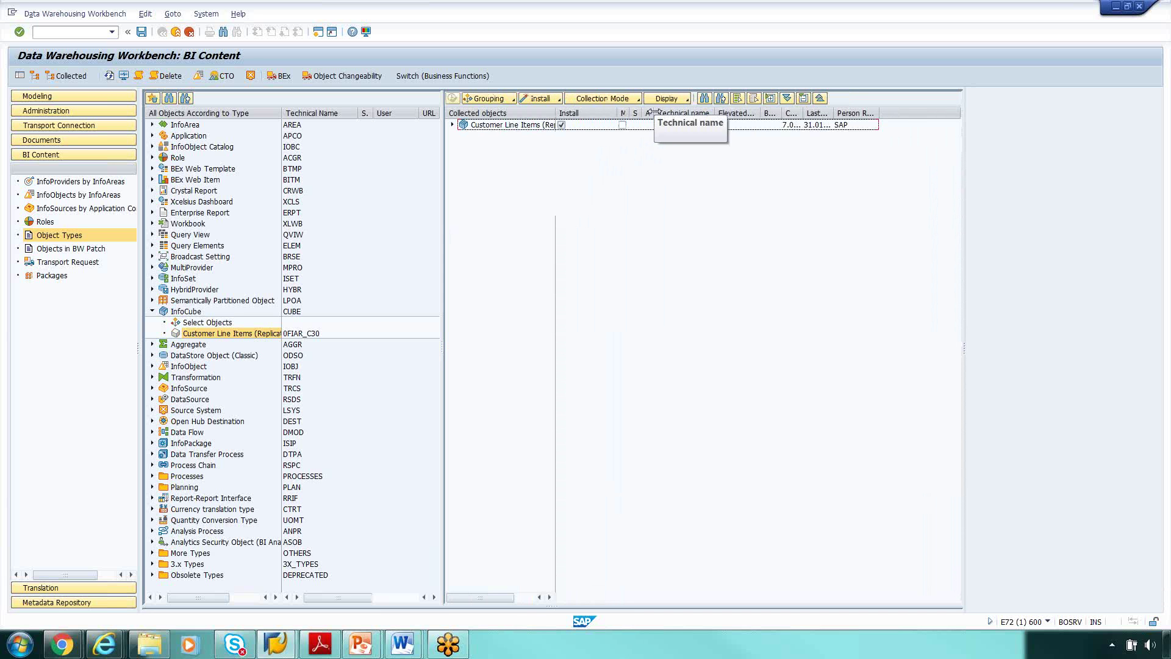
- Widen the Active version available, Match and Collected objects columns in the collected objects list
{"action": "left_click_drag", "start_coordinate": [652, 114], "coordinate": [713, 115]}
{"action": "left_click_drag", "start_coordinate": [626, 113], "coordinate": [662, 115]}
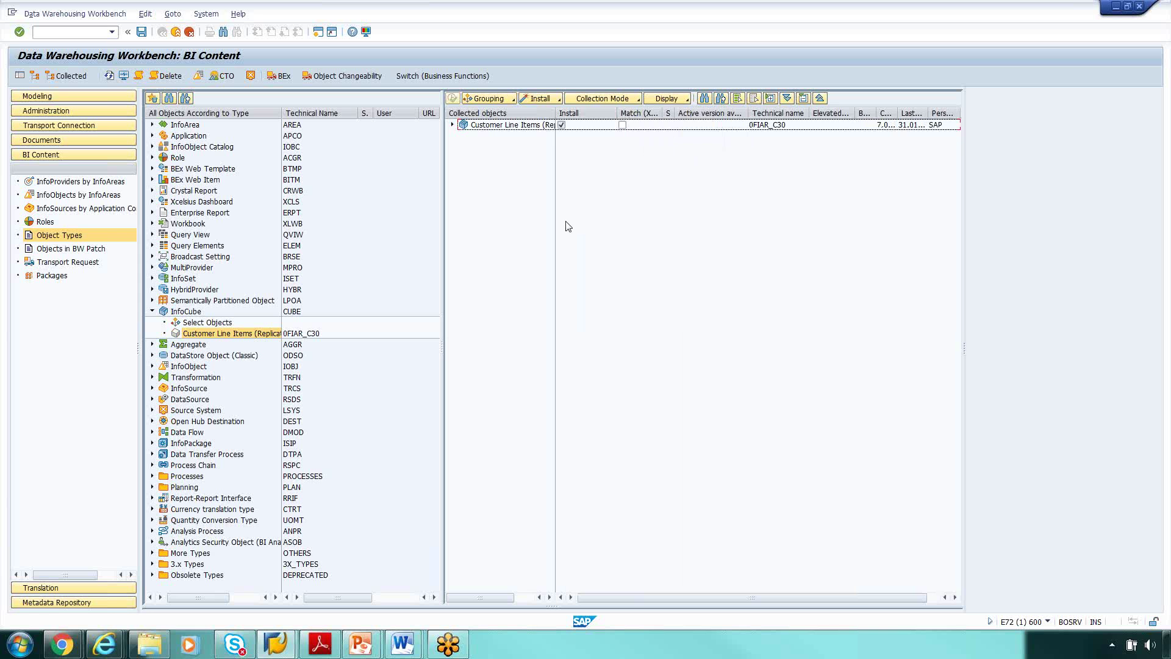
{"action": "left_click_drag", "start_coordinate": [554, 113], "coordinate": [580, 114]}
- Expand the collected Customer Line Items cube to show its InfoObjects and complete InfoArea hierarchy, widening Collected objects to fit the names
{"action": "left_click", "coordinate": [452, 124]}
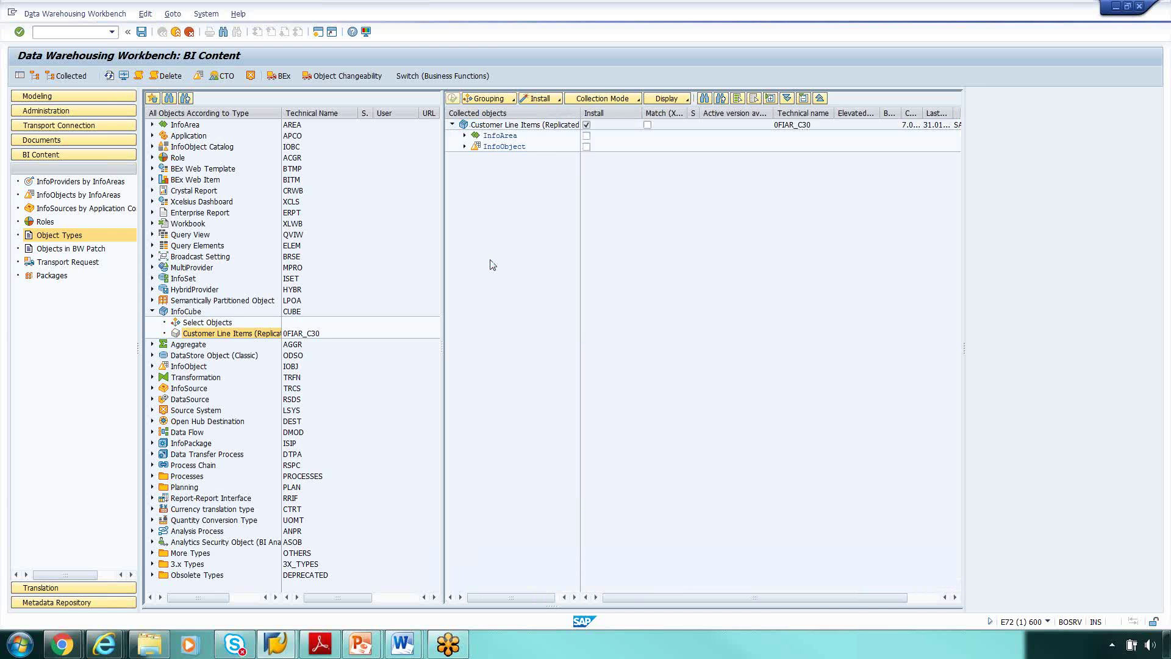
{"action": "left_click_drag", "start_coordinate": [580, 113], "coordinate": [620, 113]}
{"action": "left_click", "coordinate": [464, 147]}
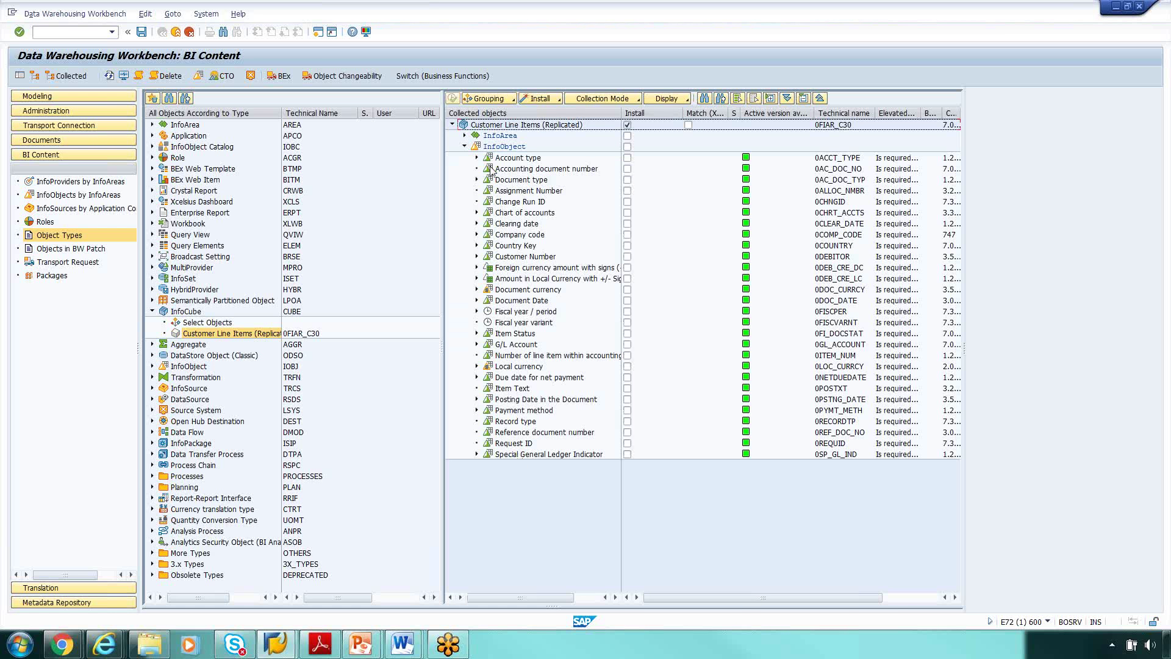
{"action": "left_click", "coordinate": [465, 136]}
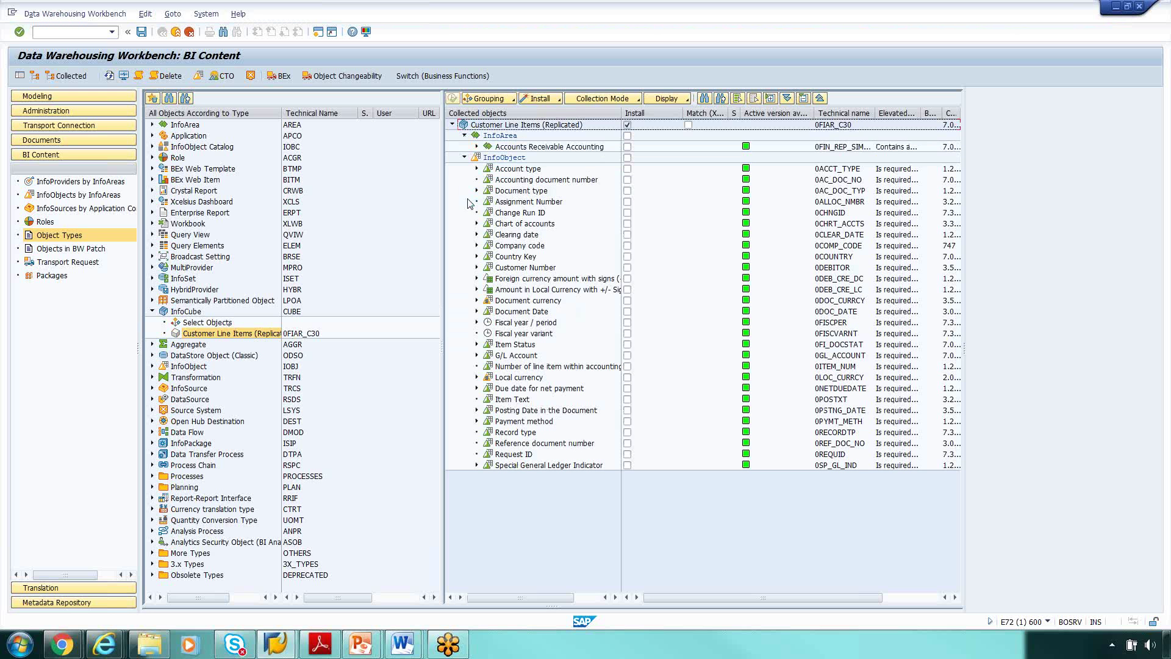
{"action": "left_click", "coordinate": [477, 146]}
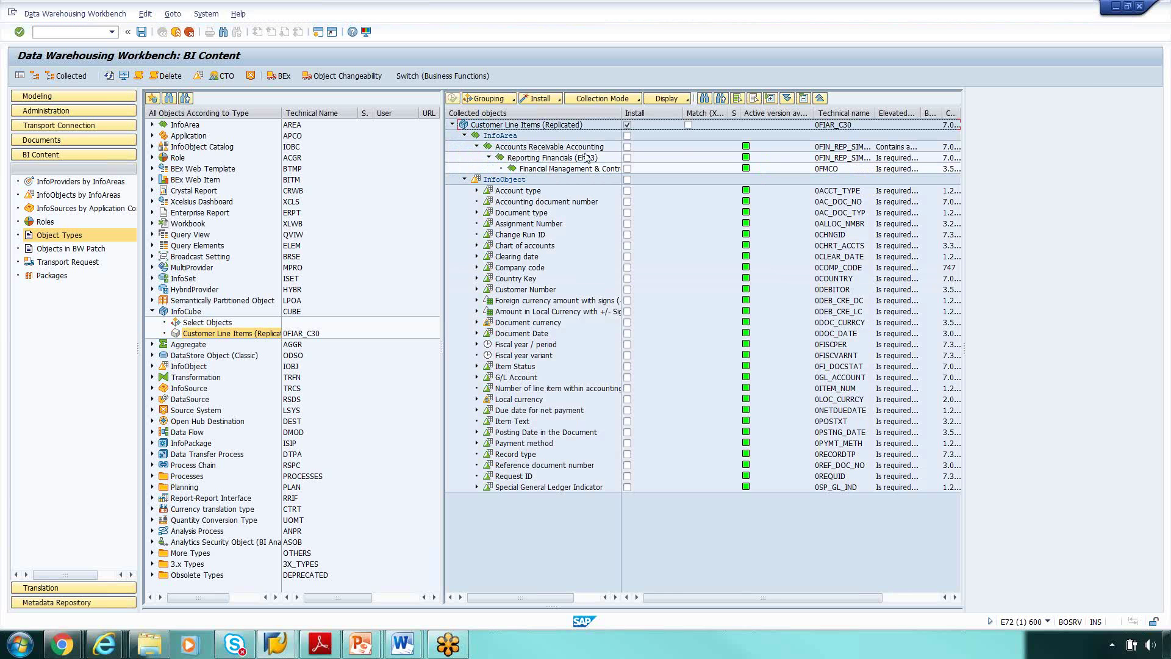
{"action": "left_click_drag", "start_coordinate": [620, 113], "coordinate": [639, 113]}
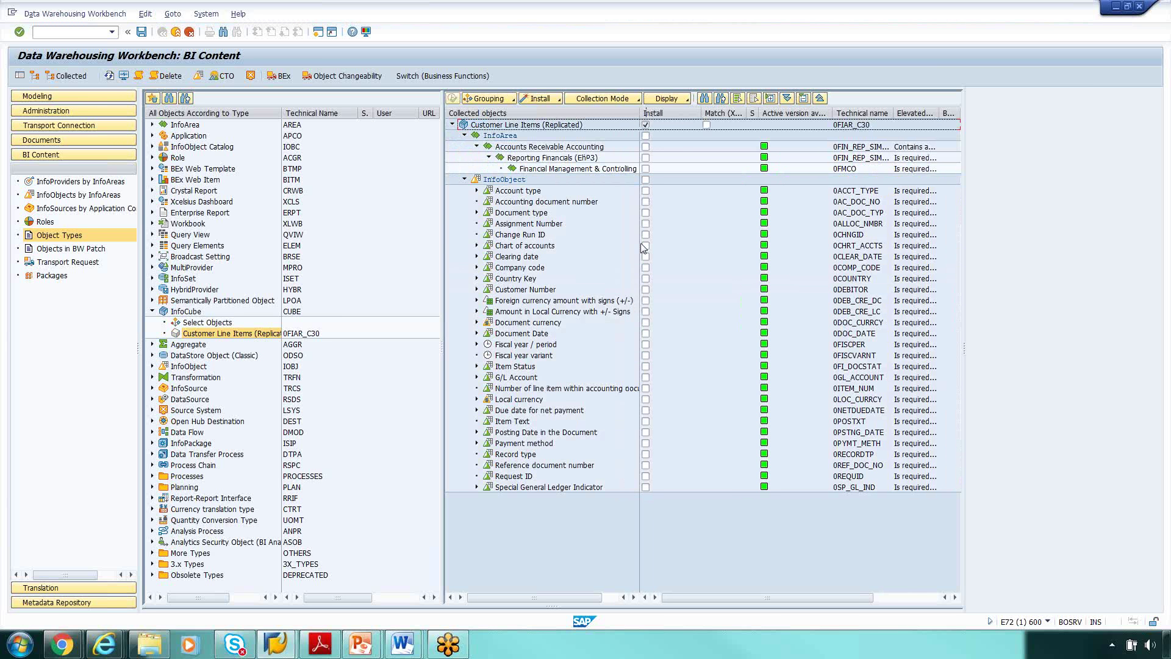
- Select the Customer Line Items cube, widen the simulation column and enlarge the collected objects pane
{"action": "left_click", "coordinate": [515, 125]}
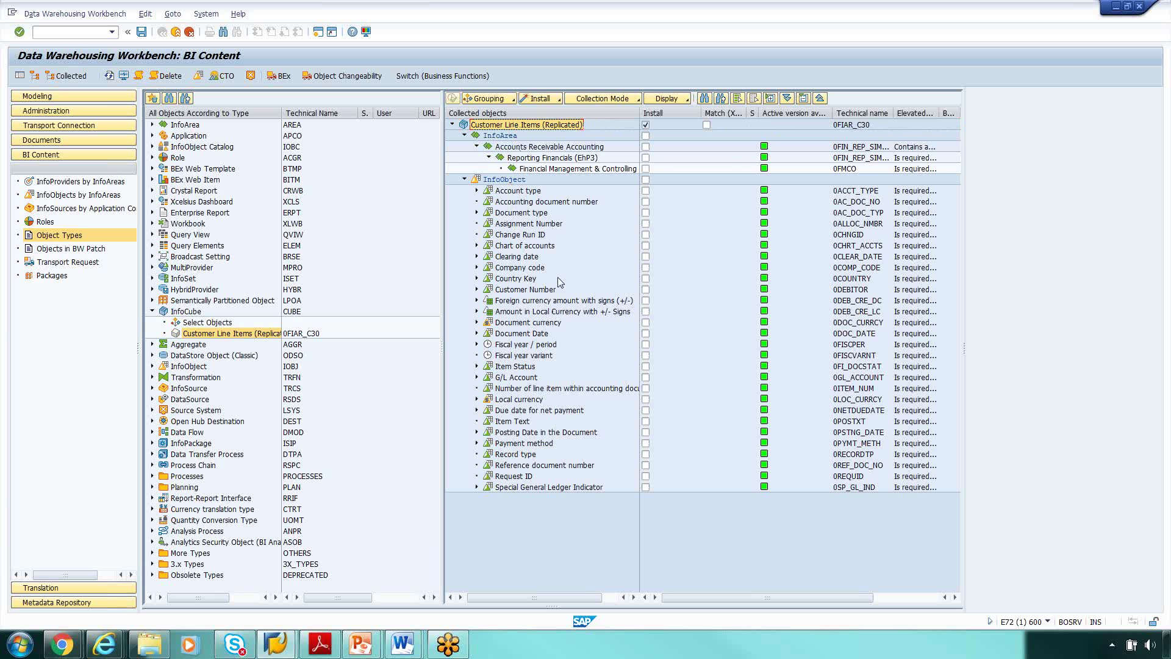
{"action": "left_click_drag", "start_coordinate": [758, 112], "coordinate": [782, 111]}
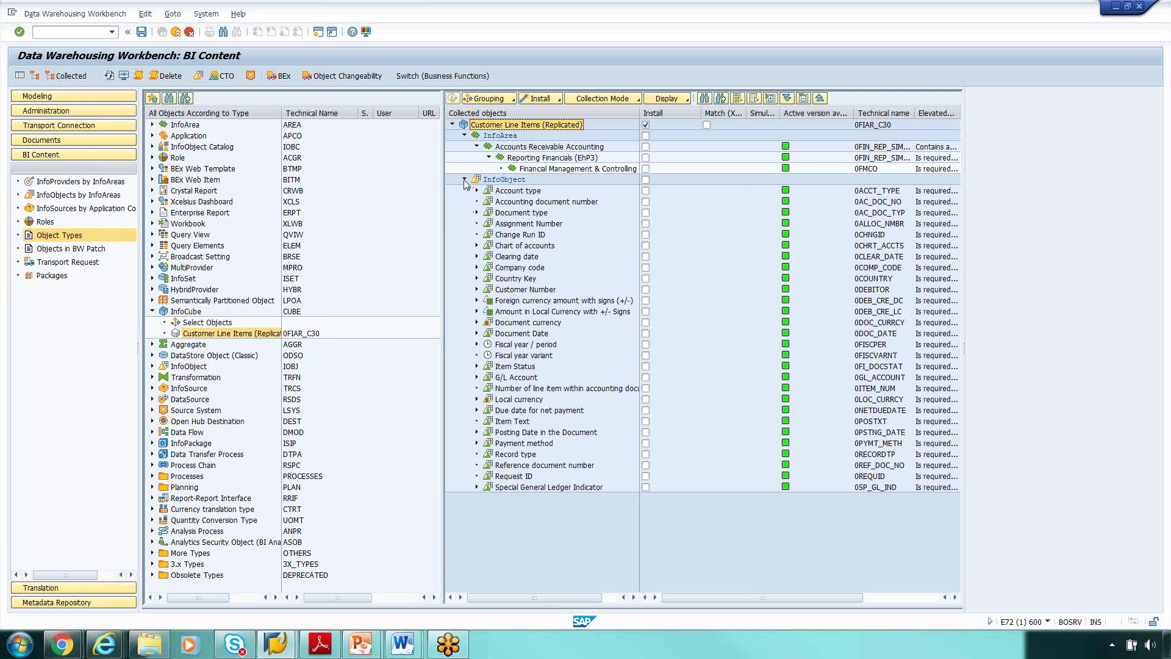
{"action": "left_click_drag", "start_coordinate": [442, 197], "coordinate": [418, 197]}
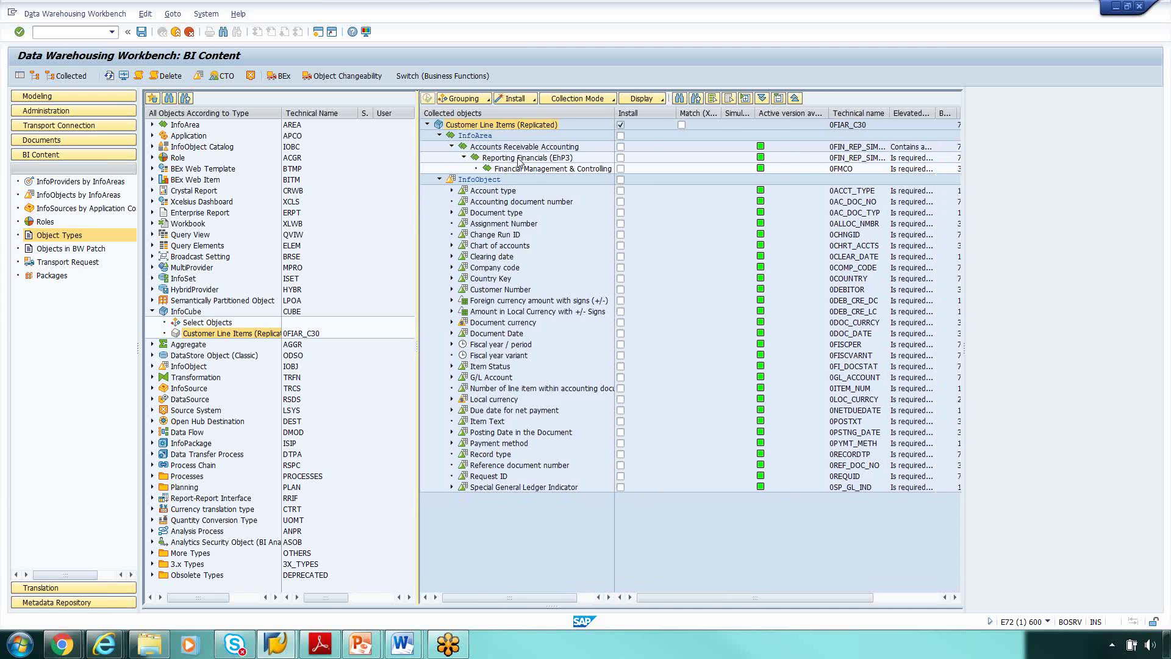
- Examine the Account type InfoObject's available actions and dependent objects down to Aerospace & Defense, then collapse the InfoObject node
{"action": "left_click", "coordinate": [497, 192]}
{"action": "right_click", "coordinate": [499, 193]}
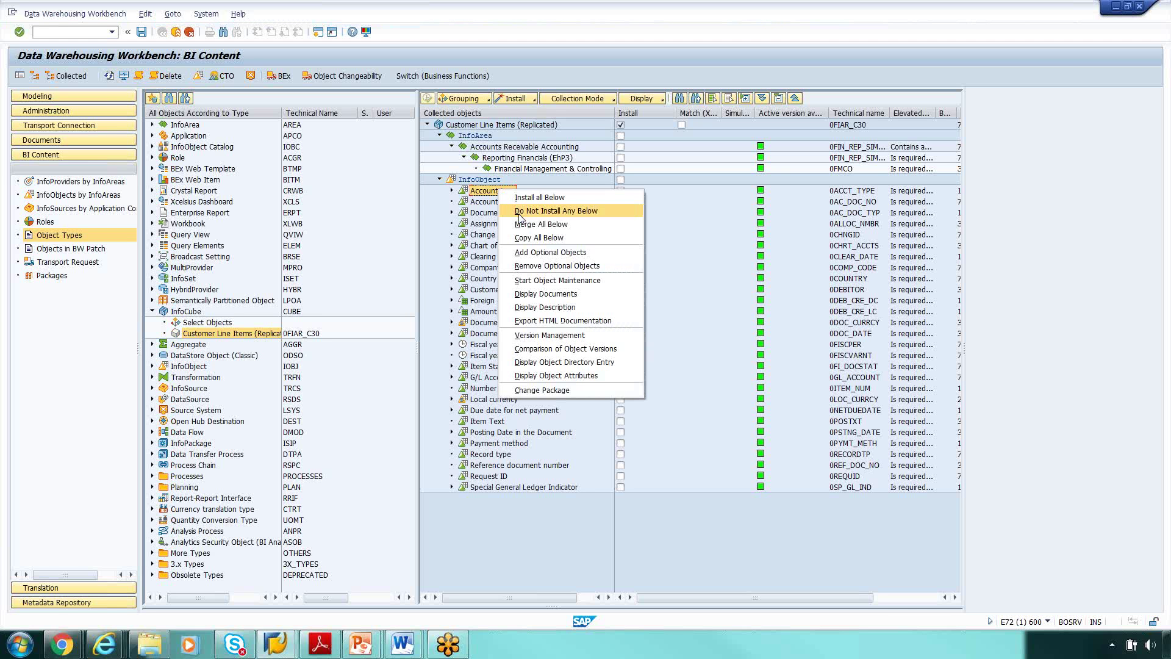
{"action": "left_click", "coordinate": [459, 204]}
{"action": "left_click", "coordinate": [452, 191]}
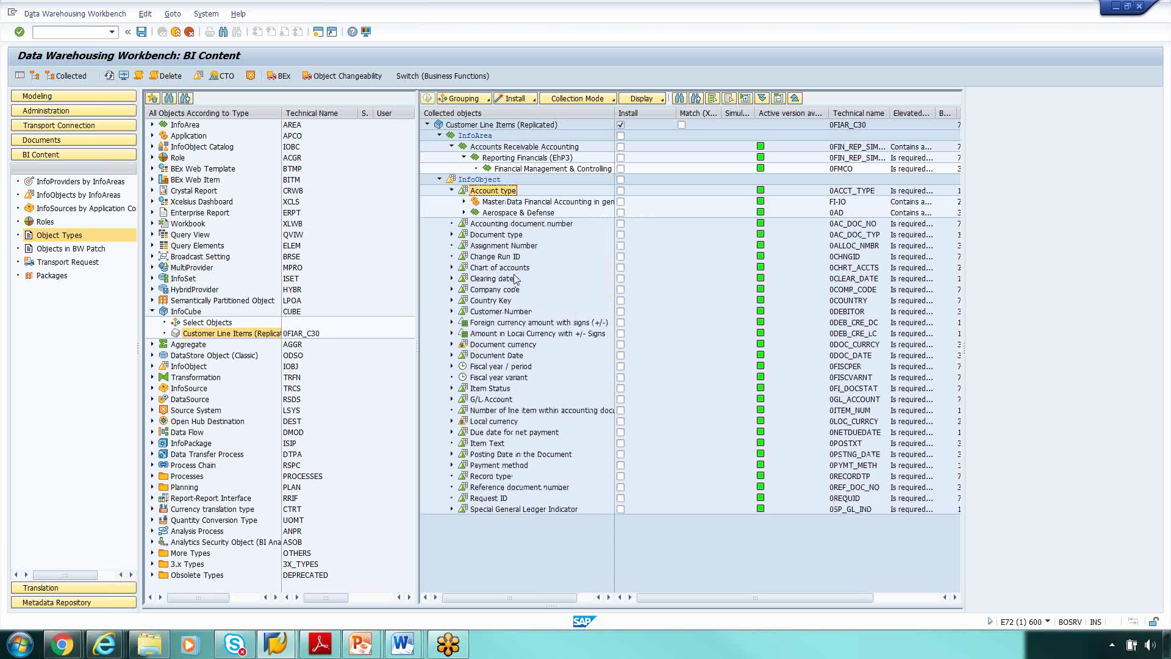
{"action": "left_click", "coordinate": [464, 213]}
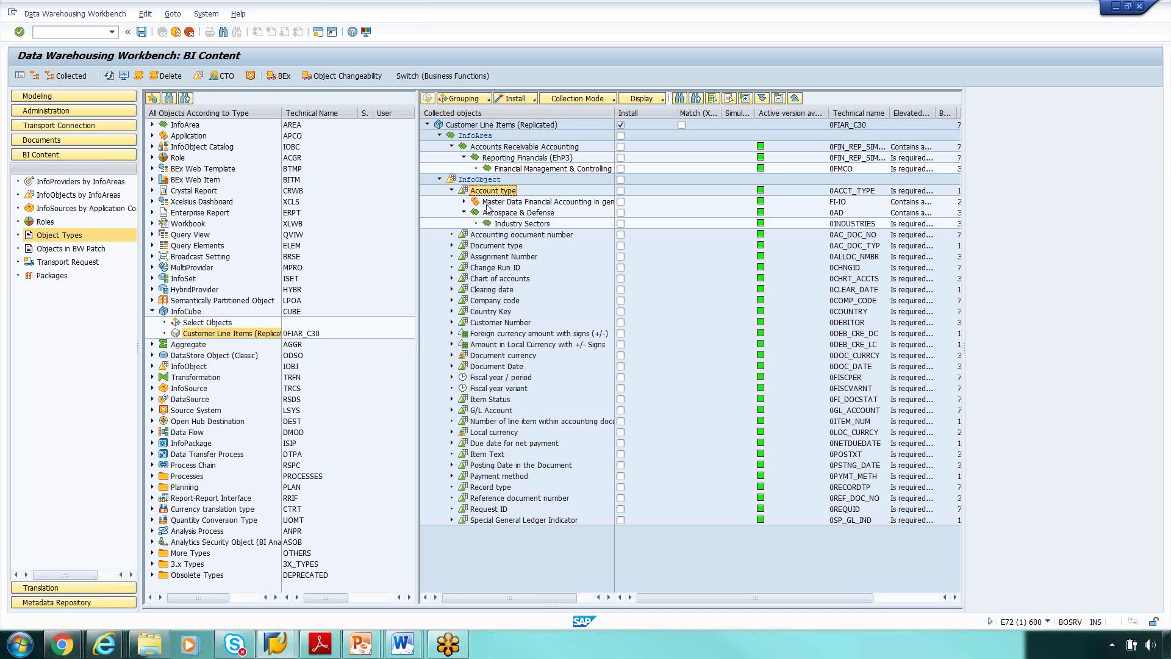
{"action": "left_click", "coordinate": [762, 194]}
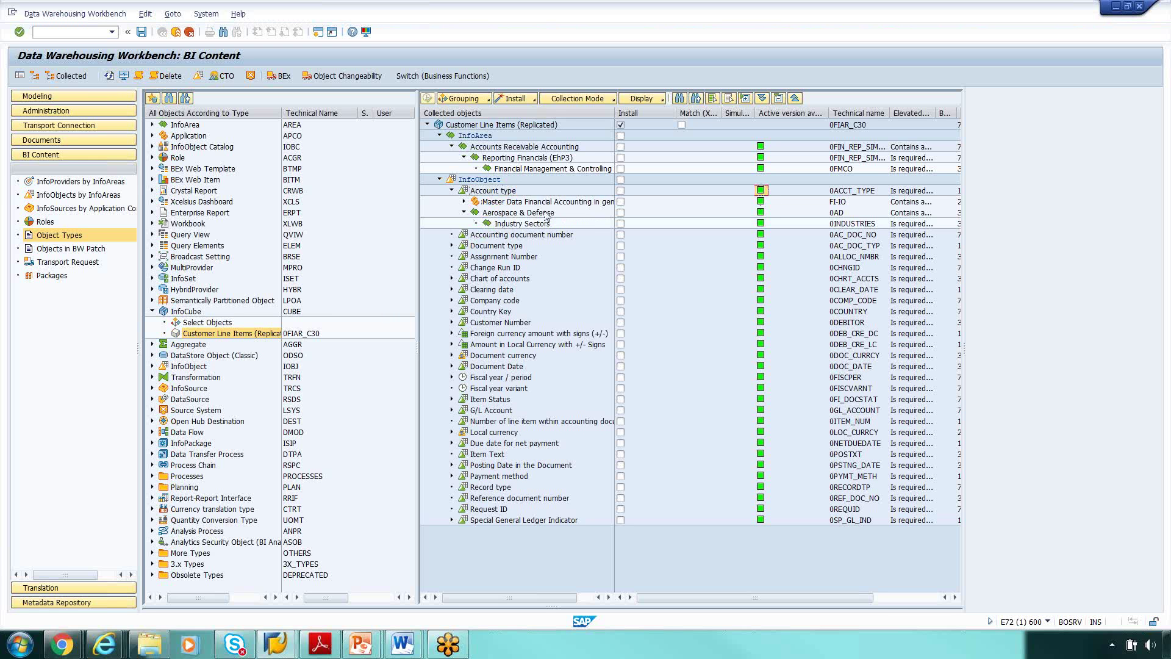
{"action": "left_click", "coordinate": [451, 191]}
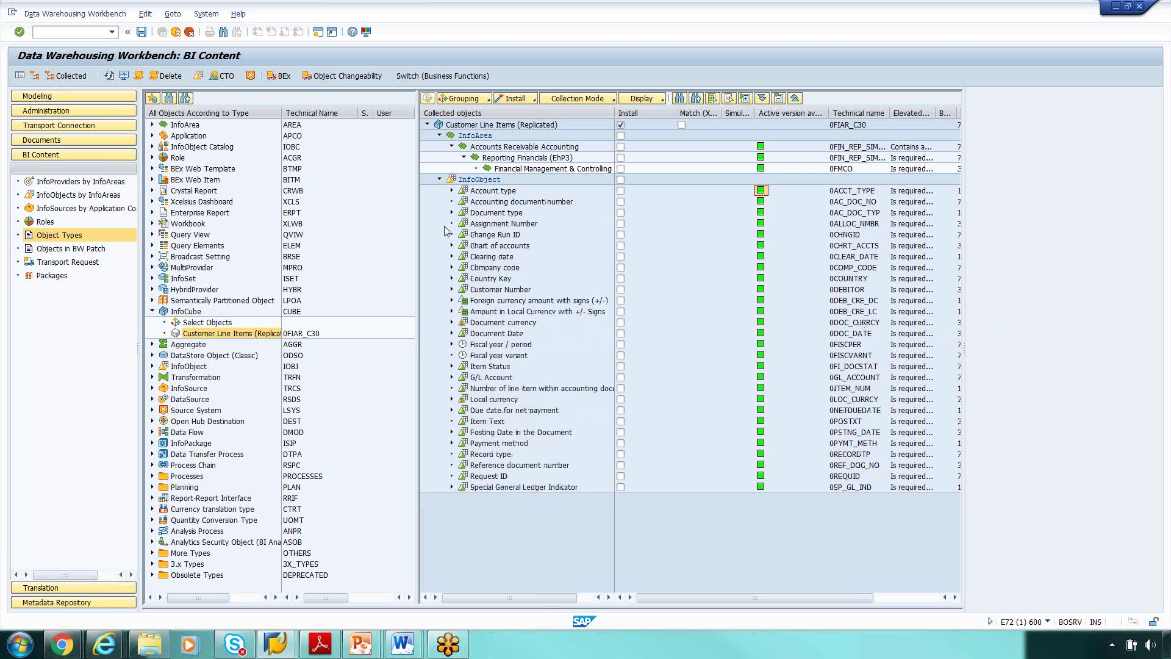
{"action": "left_click", "coordinate": [440, 180]}
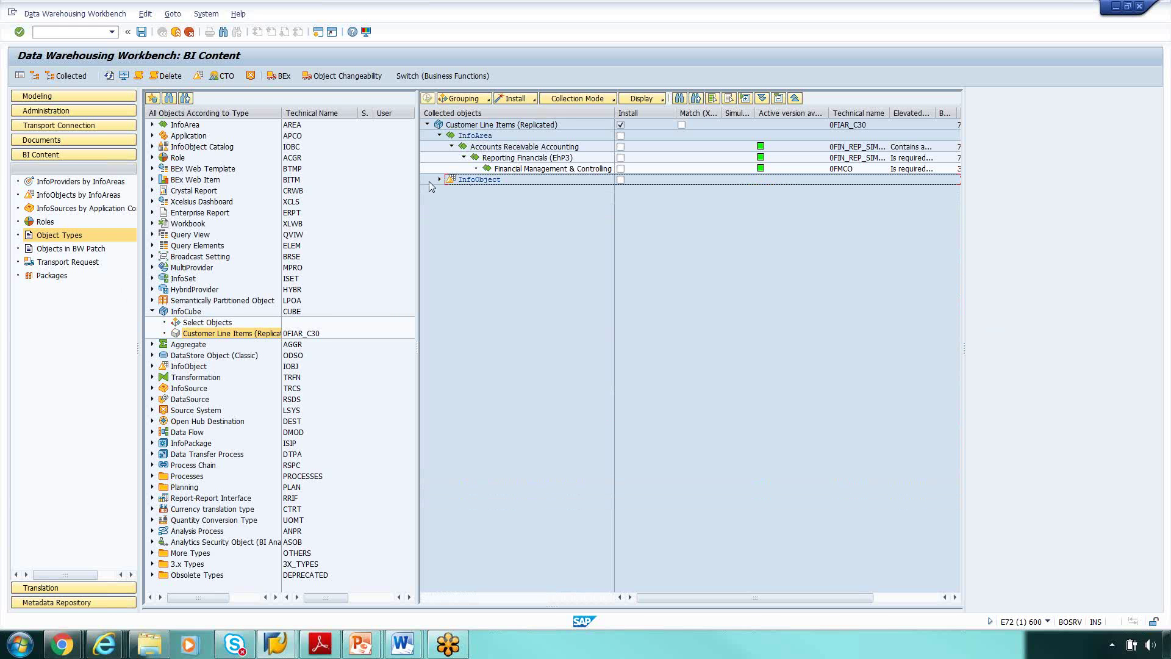
- Review the install, merge and copy actions available for the InfoArea node without applying any
{"action": "left_click", "coordinate": [481, 136]}
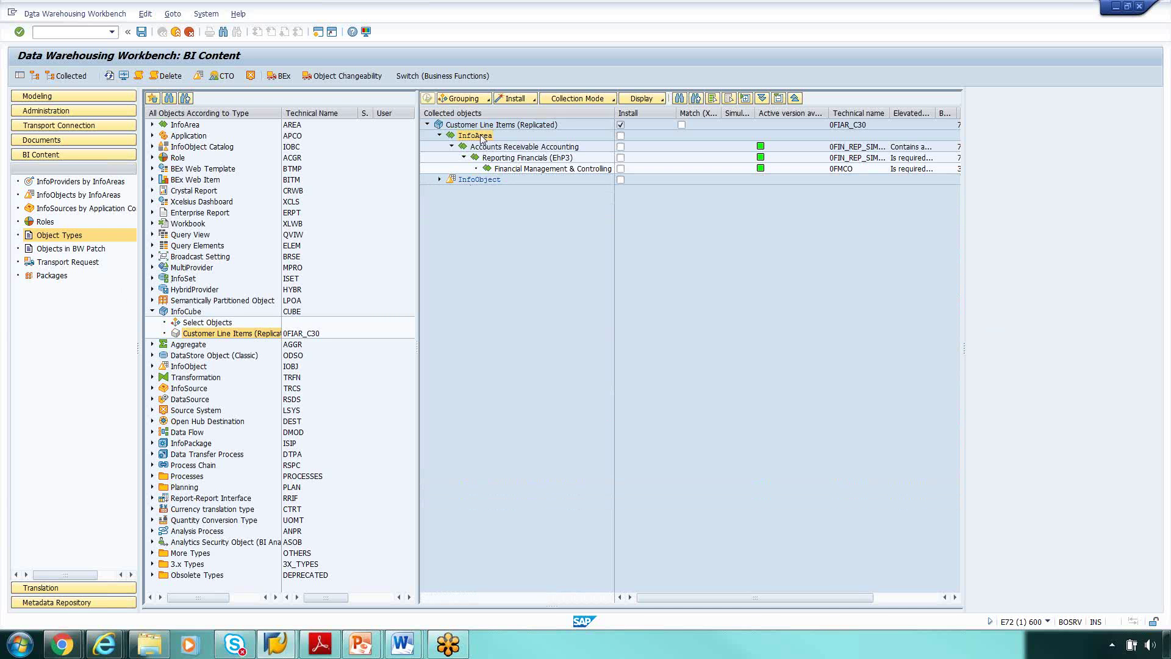
{"action": "right_click", "coordinate": [481, 136]}
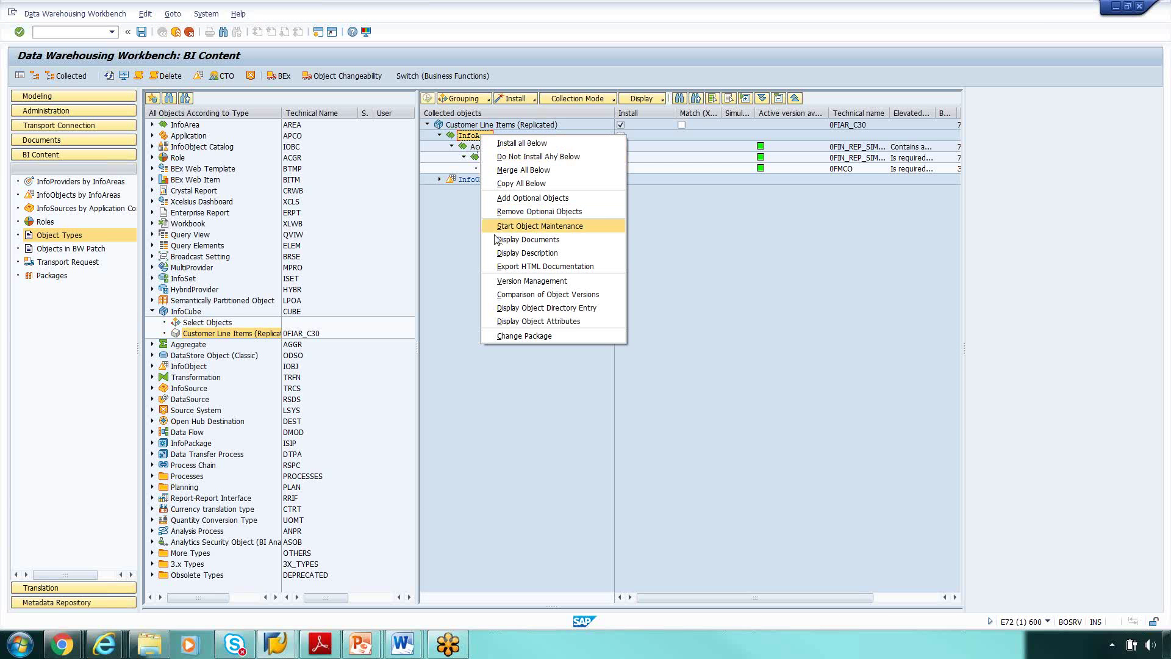
{"action": "left_click", "coordinate": [448, 251]}
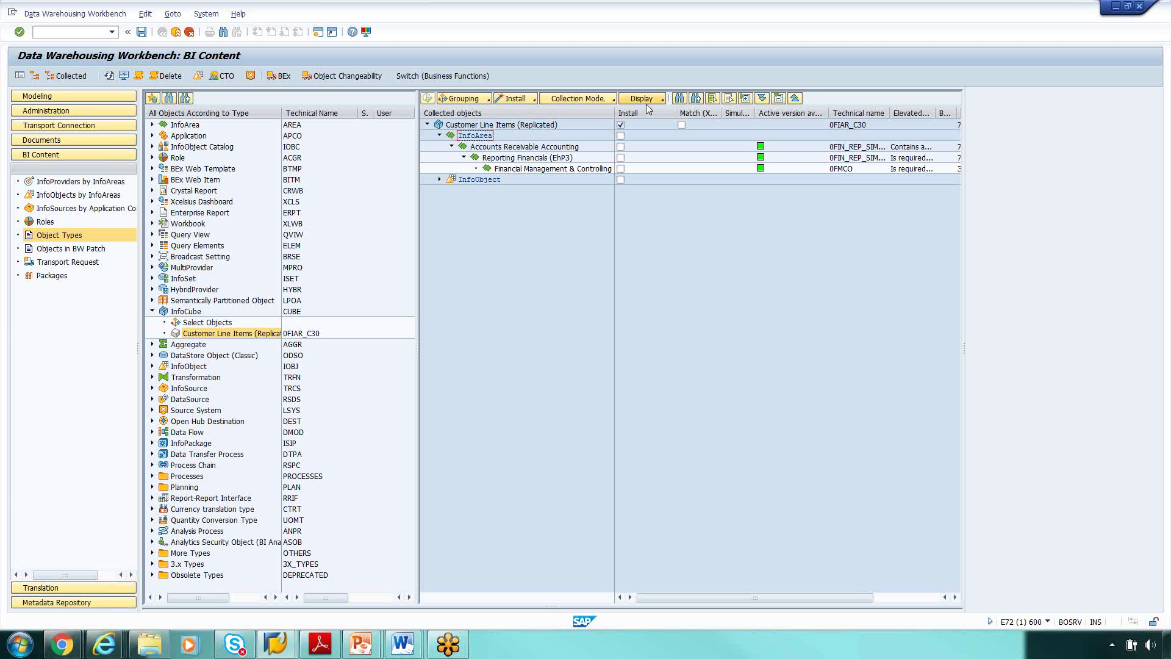
- View the available grouping options for the collected objects, keeping Only Necessary Objects selected
{"action": "left_click", "coordinate": [488, 100]}
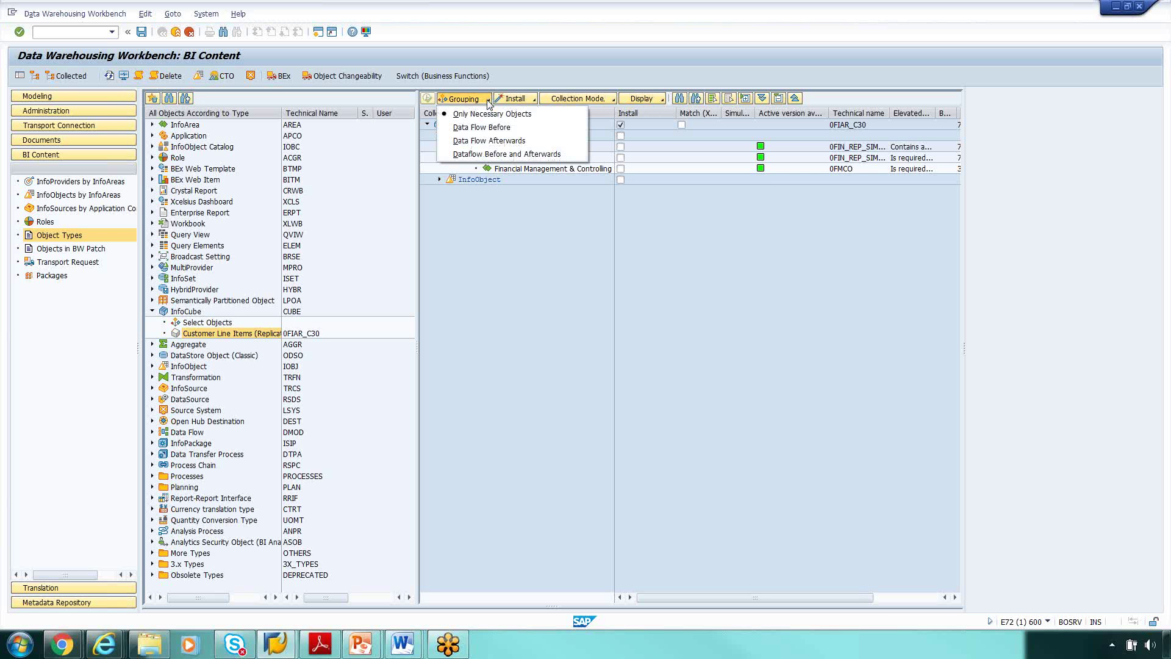
{"action": "left_click", "coordinate": [509, 184]}
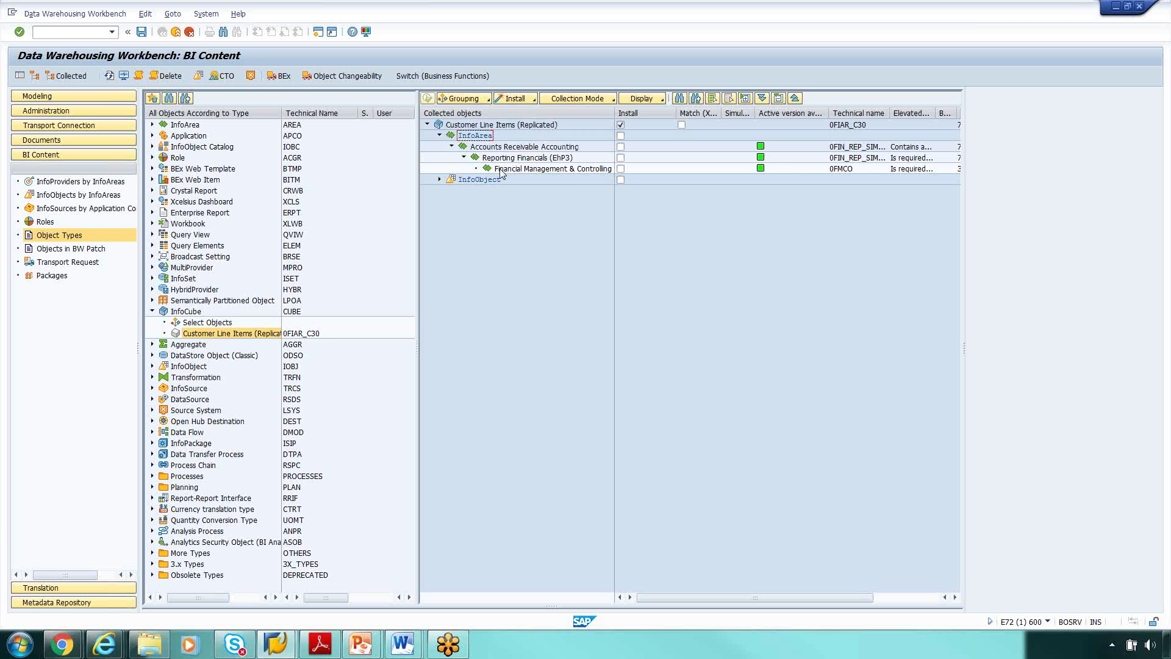
{"action": "left_click", "coordinate": [482, 99]}
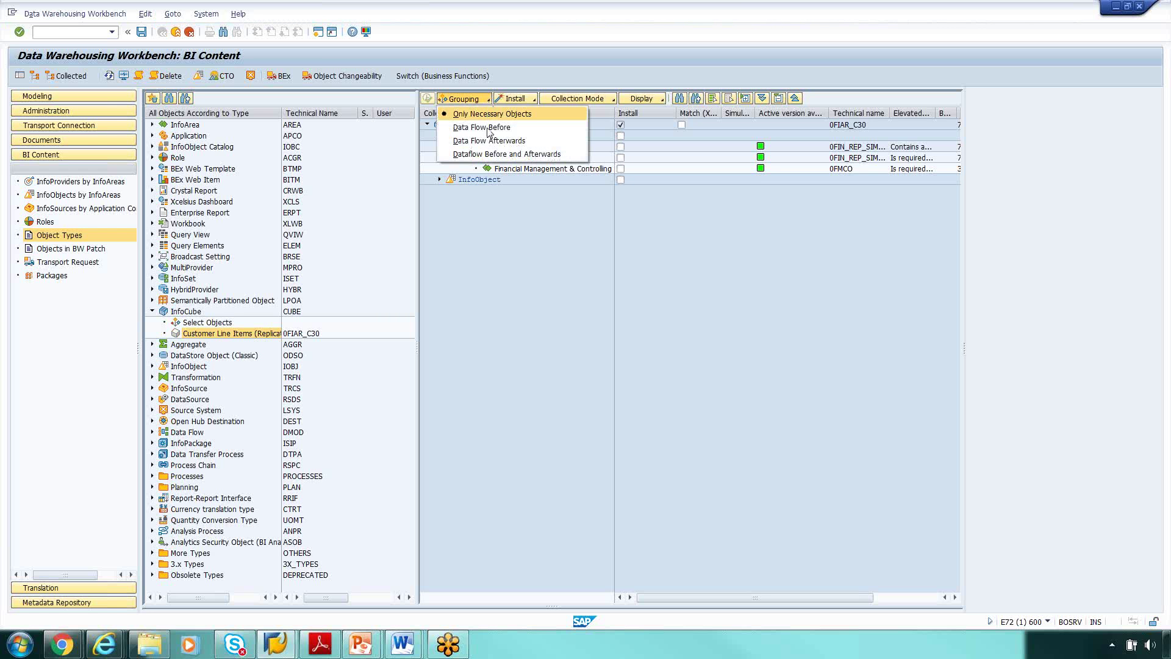
{"action": "left_click", "coordinate": [512, 243]}
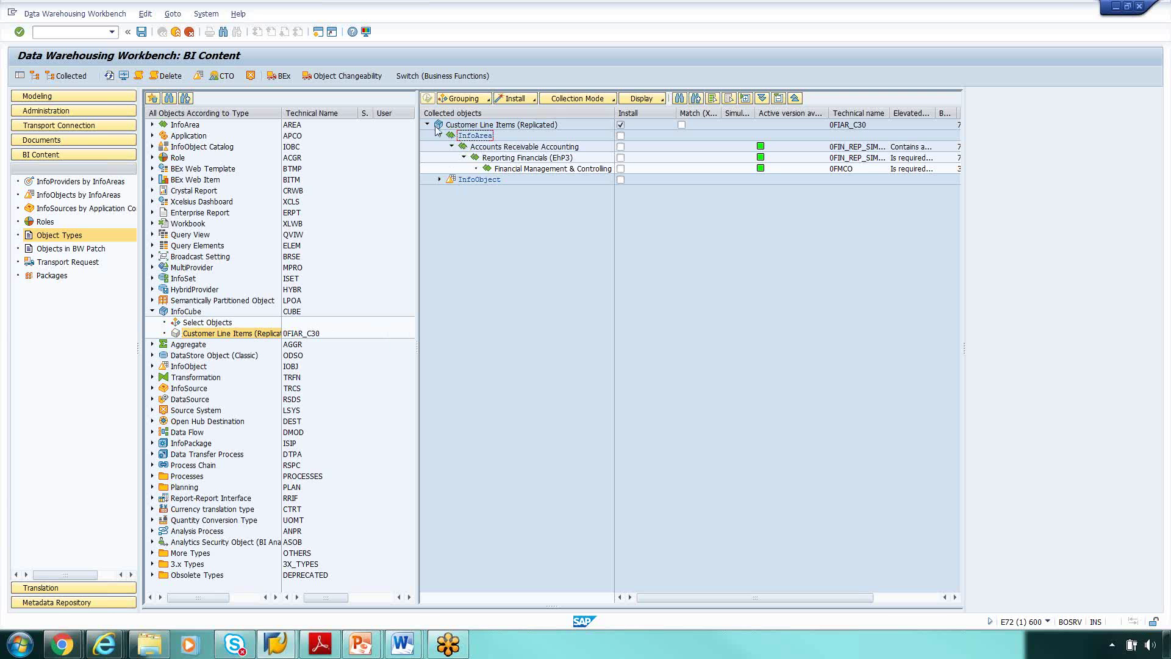
- Expand the InfoObject node and examine the InfoArea hierarchy from Accounts Receivable Accounting to Financial Management & Controlling under the cube
{"action": "left_click", "coordinate": [440, 180]}
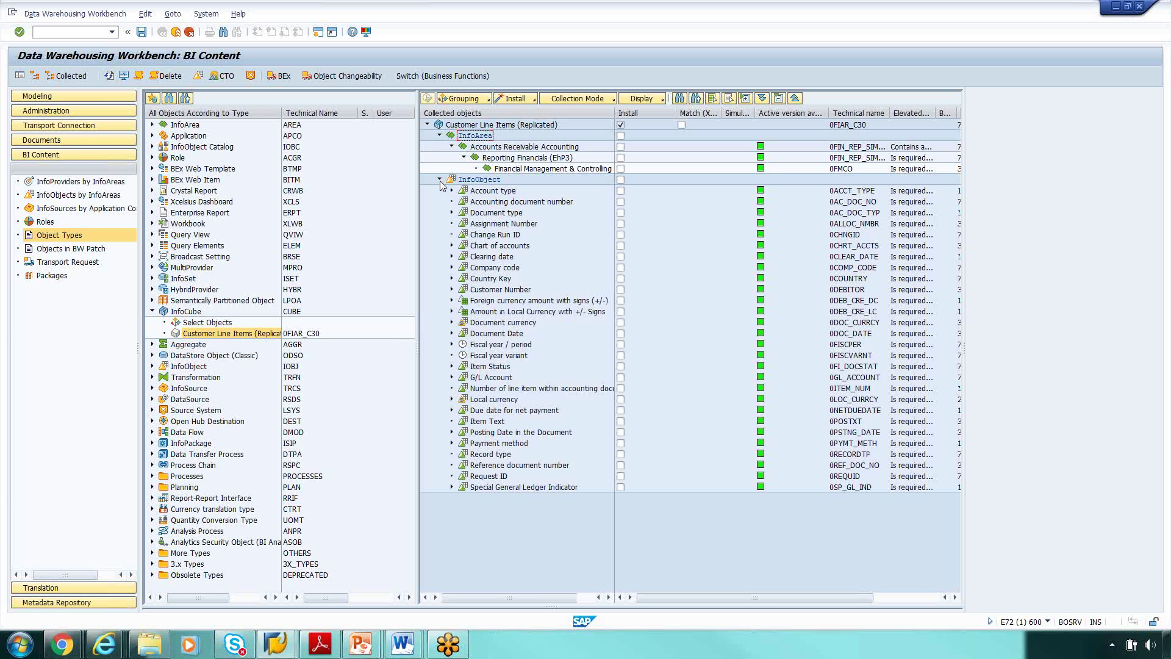
{"action": "left_click", "coordinate": [463, 125]}
{"action": "left_click", "coordinate": [497, 148]}
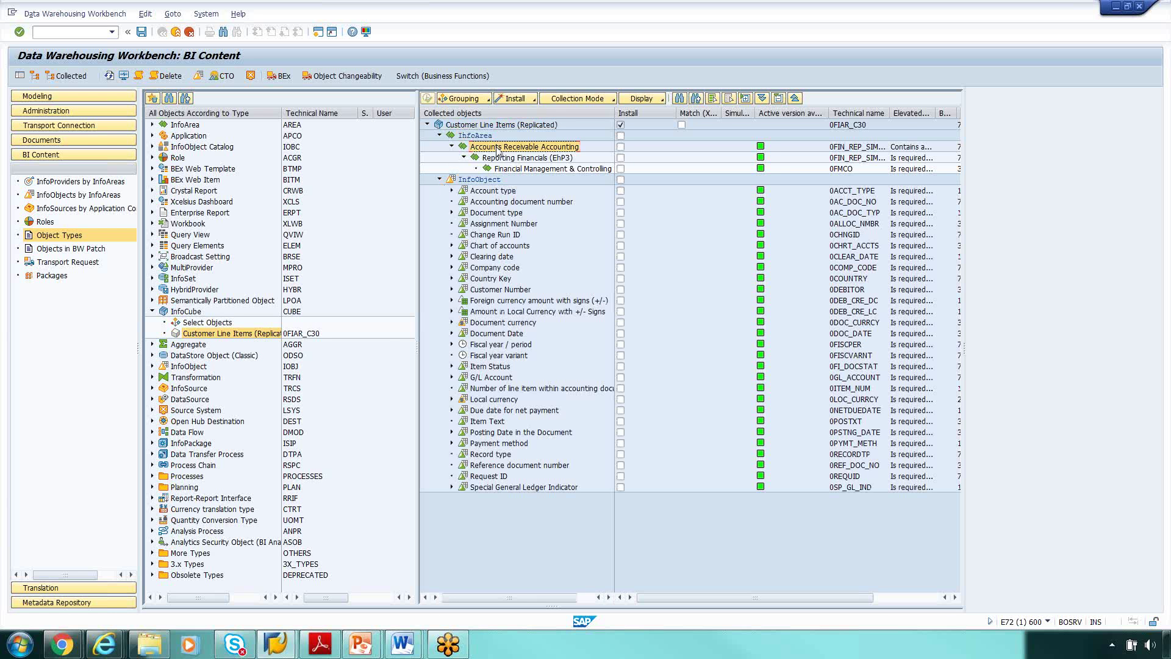
{"action": "left_click", "coordinate": [510, 159]}
{"action": "left_click", "coordinate": [517, 172]}
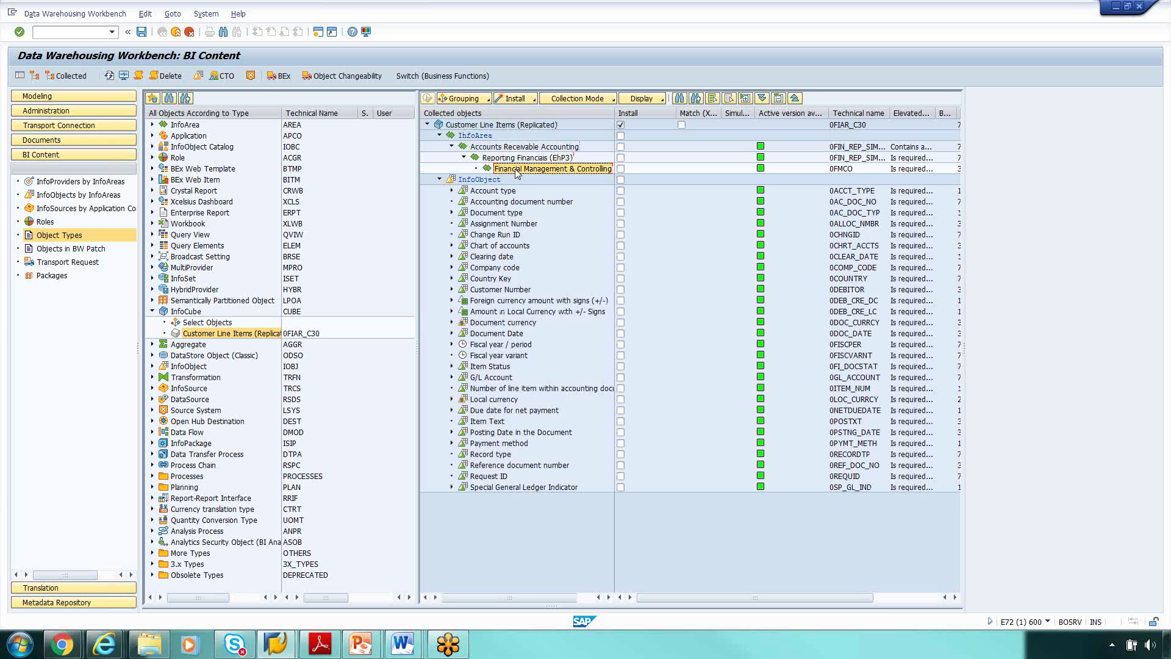
{"action": "left_click", "coordinate": [464, 125]}
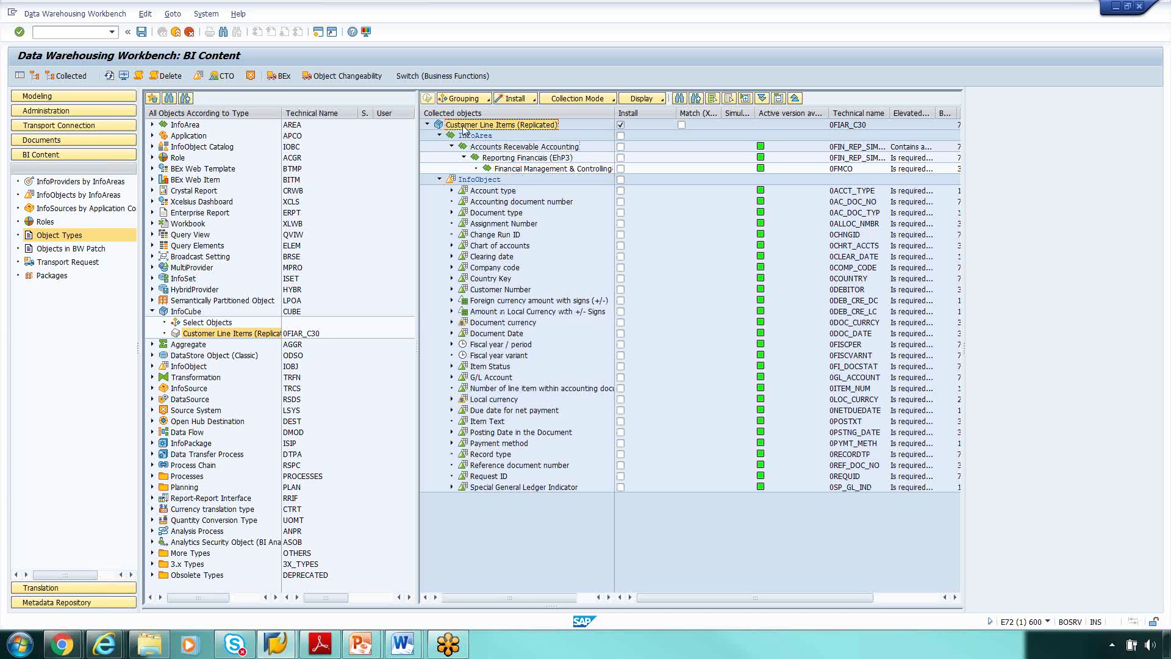
- Compare the Data Flow Before, Data Flow Afterwards and Dataflow Before and Afterwards grouping options, leaving Only Necessary Objects active
{"action": "left_click", "coordinate": [487, 99]}
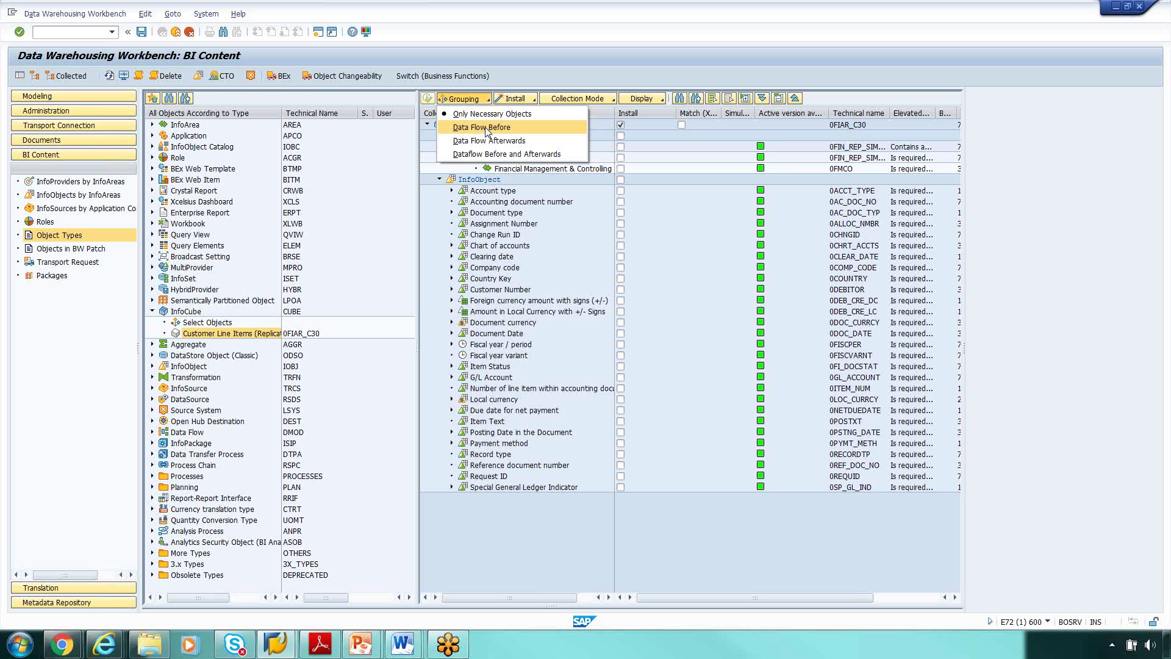
{"action": "left_click", "coordinate": [485, 142]}
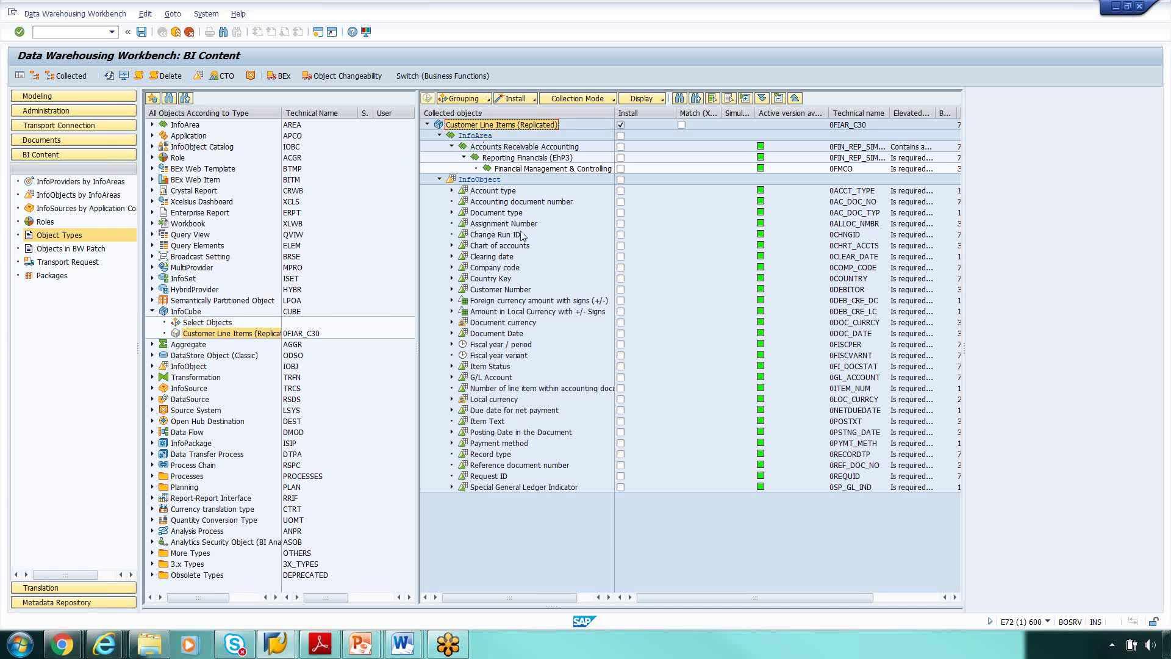
{"action": "left_click", "coordinate": [489, 101]}
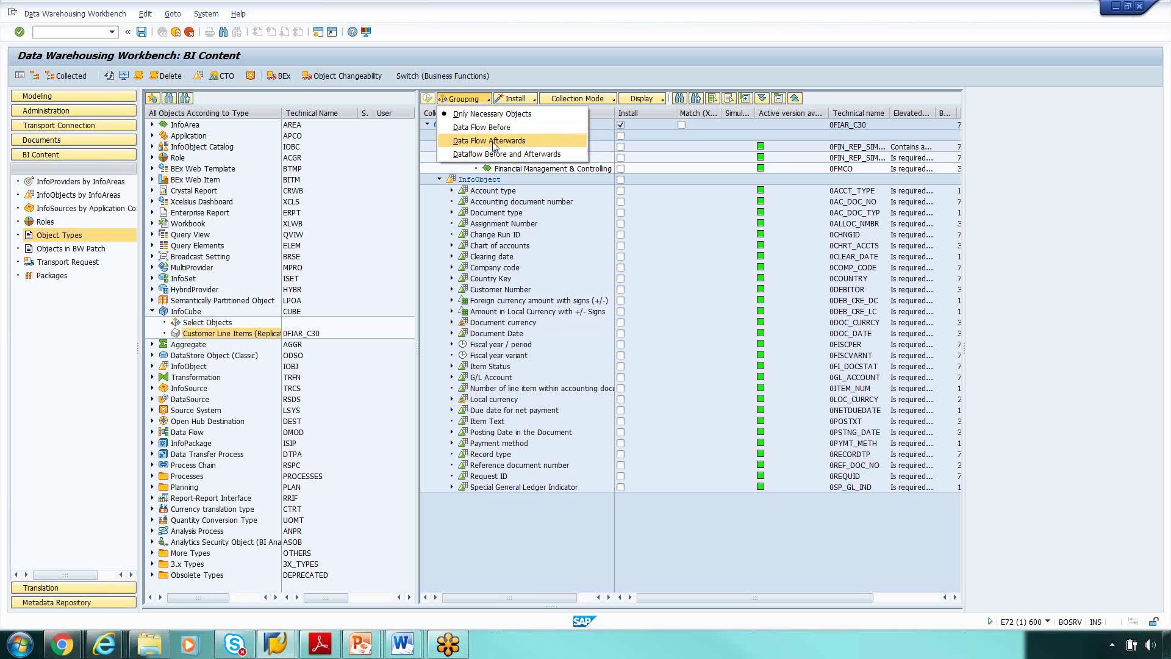
{"action": "left_click", "coordinate": [434, 171]}
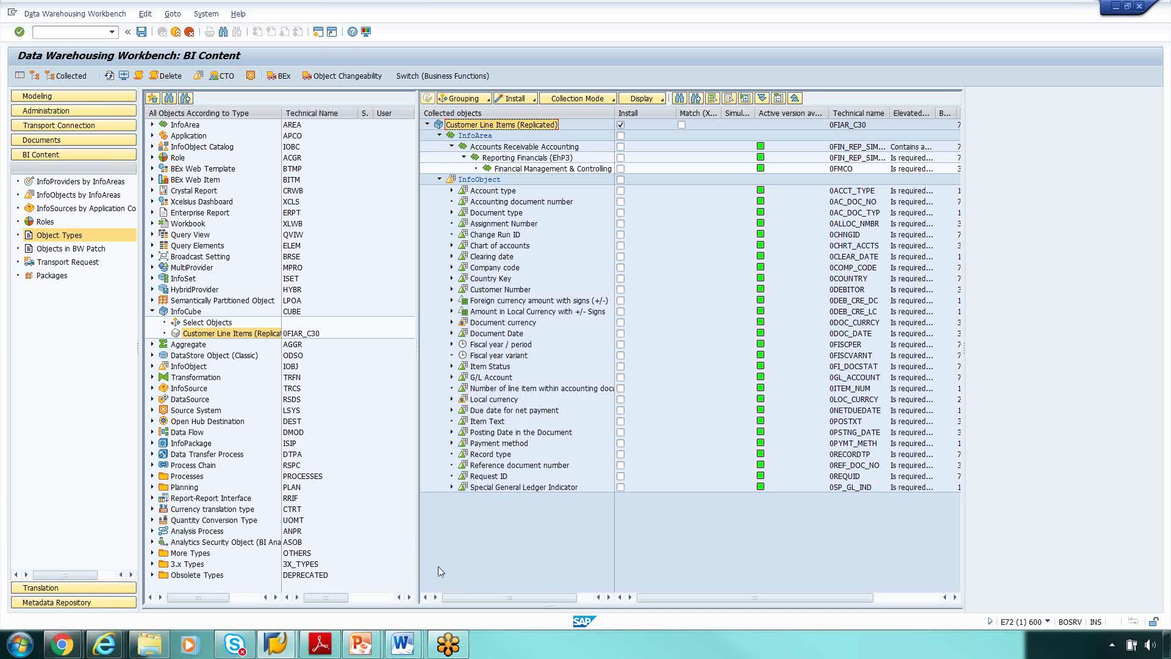
{"action": "left_click", "coordinate": [483, 98]}
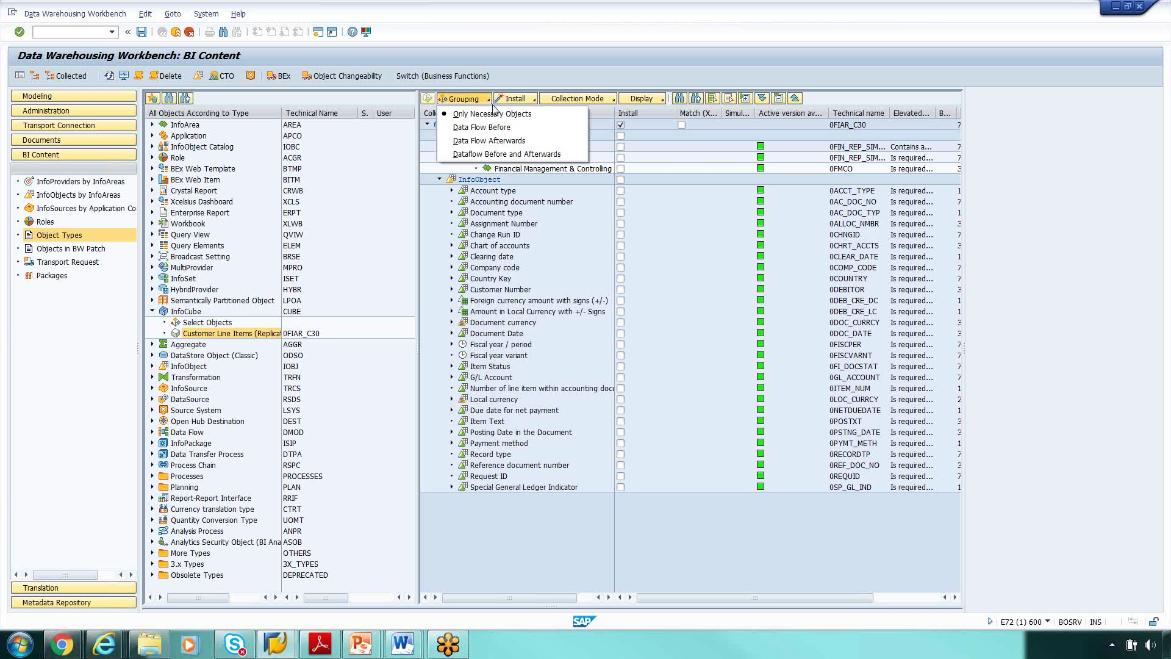
{"action": "left_click", "coordinate": [493, 140]}
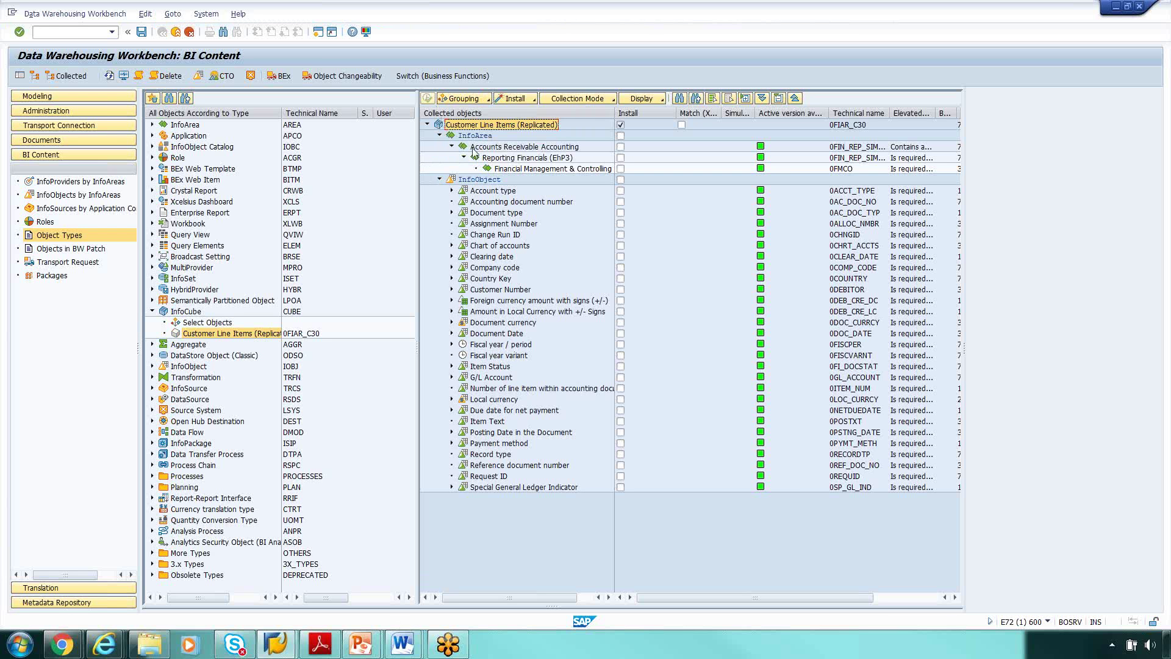
{"action": "left_click", "coordinate": [489, 99]}
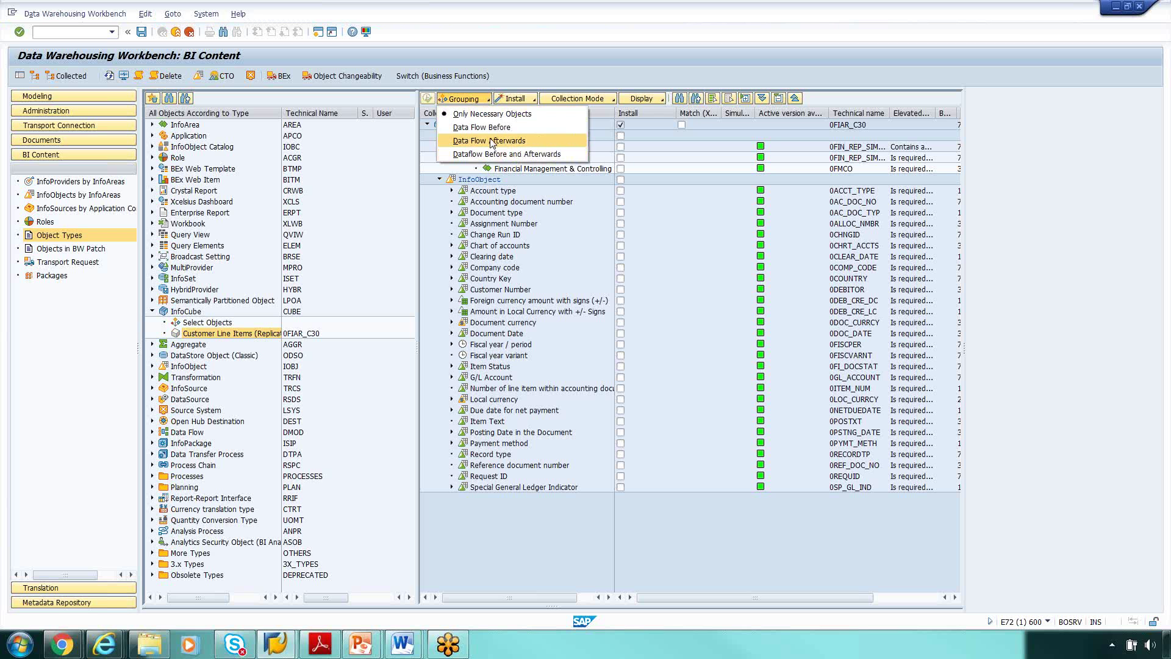
{"action": "left_click", "coordinate": [492, 154]}
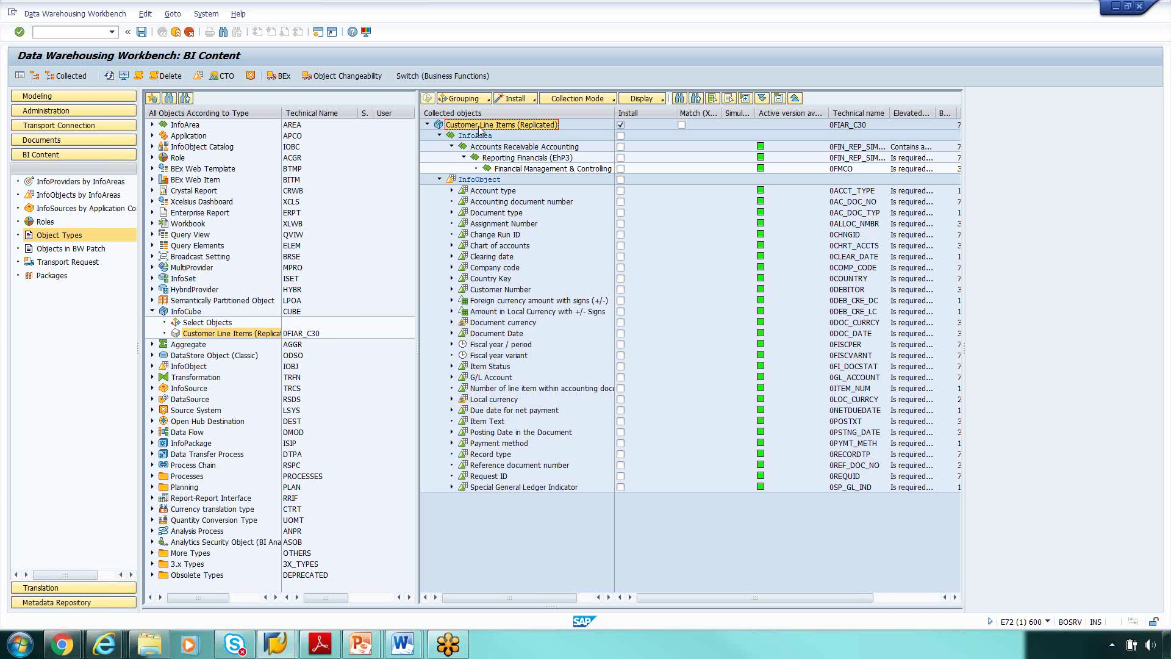
{"action": "left_click", "coordinate": [487, 99]}
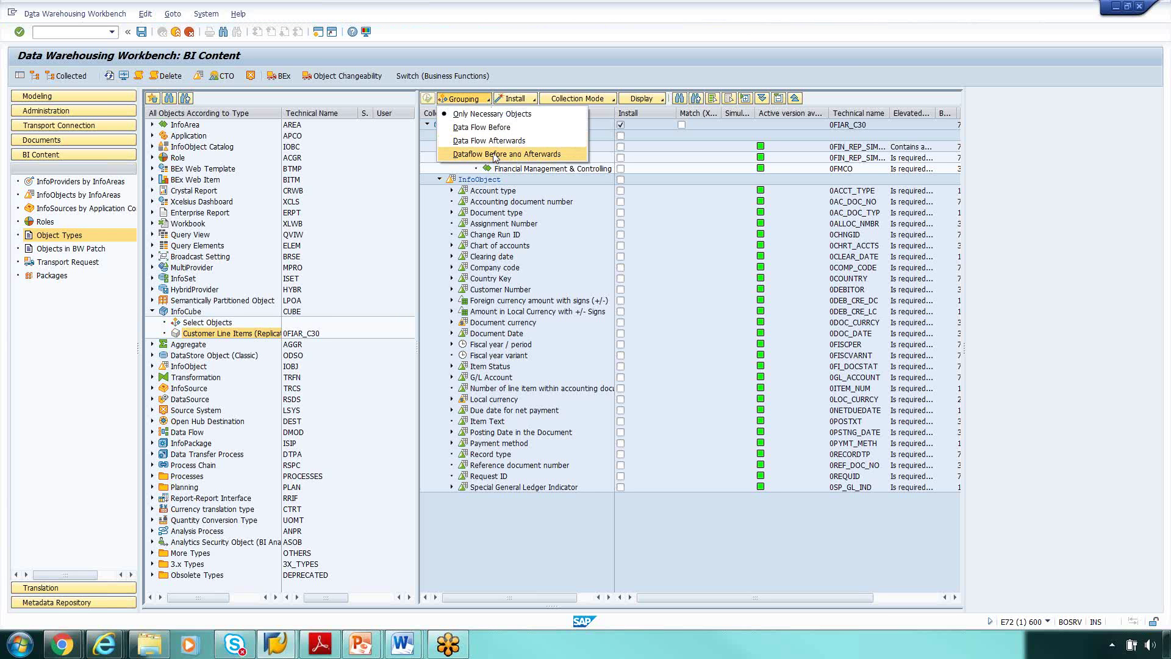
{"action": "left_click", "coordinate": [440, 233]}
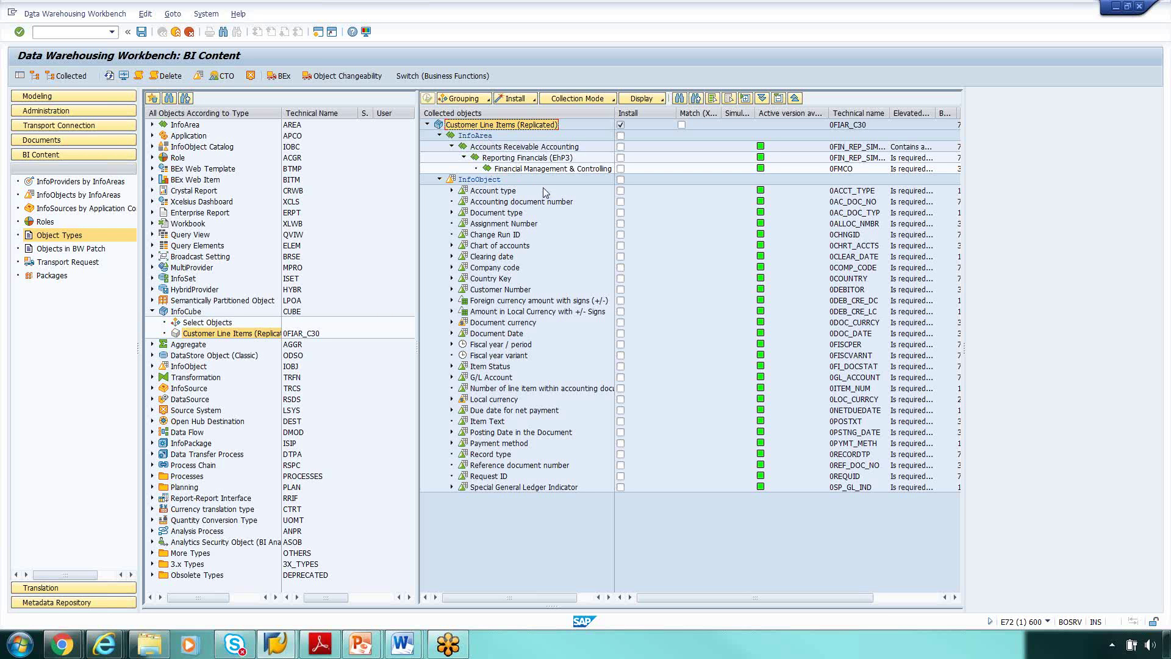
{"action": "left_click", "coordinate": [479, 99]}
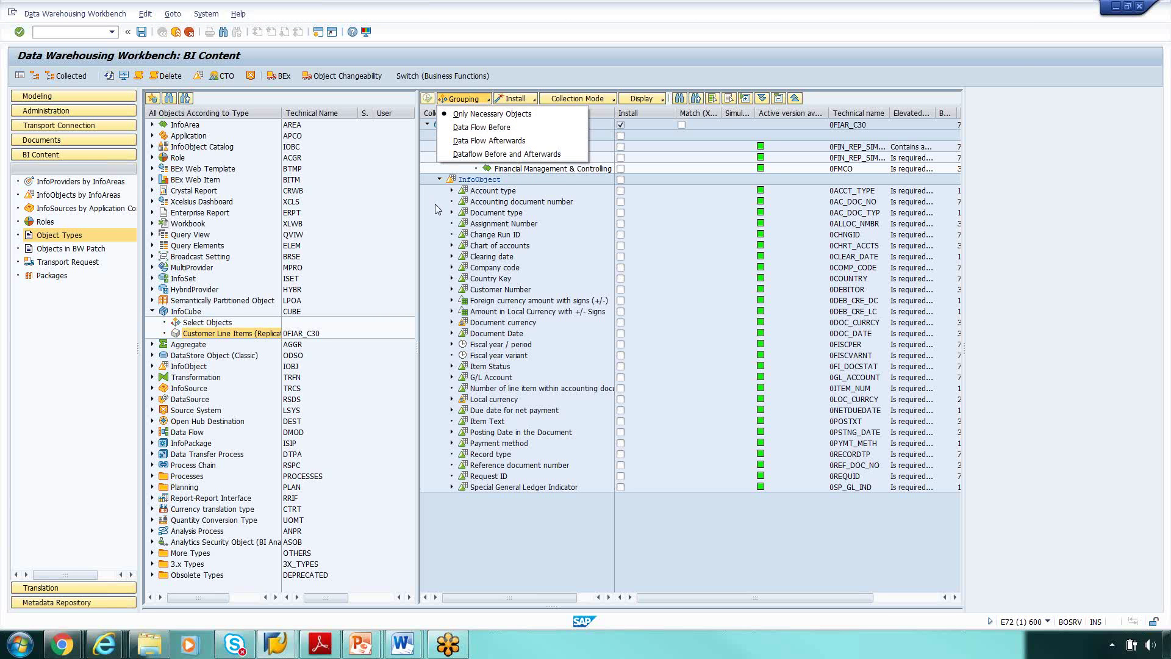
{"action": "left_click", "coordinate": [528, 115]}
- Review the installation options for the collected objects, from Simulate Installation to Installation and Transport, without running any
{"action": "left_click", "coordinate": [534, 99]}
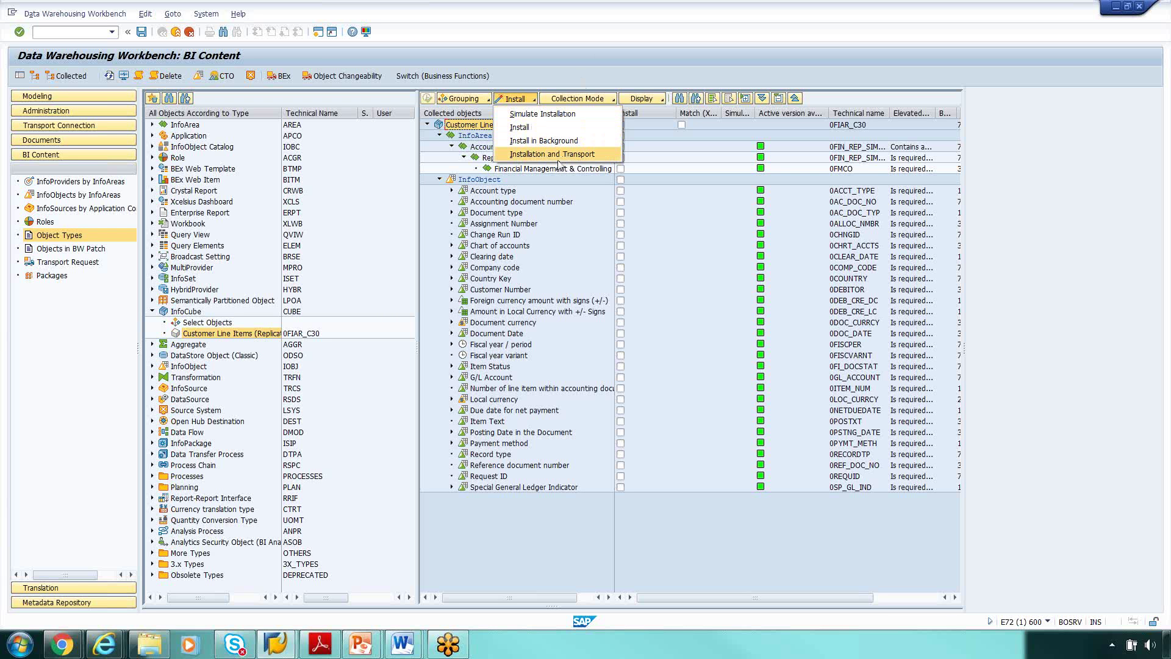
{"action": "left_click", "coordinate": [437, 223]}
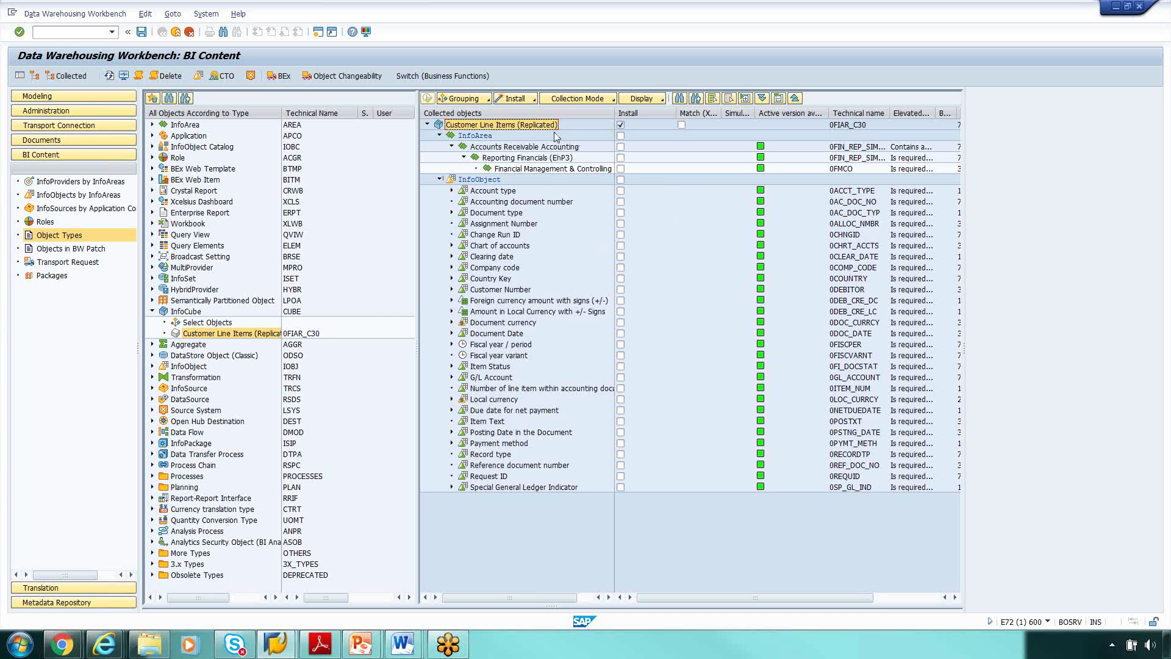
{"action": "left_click", "coordinate": [516, 98]}
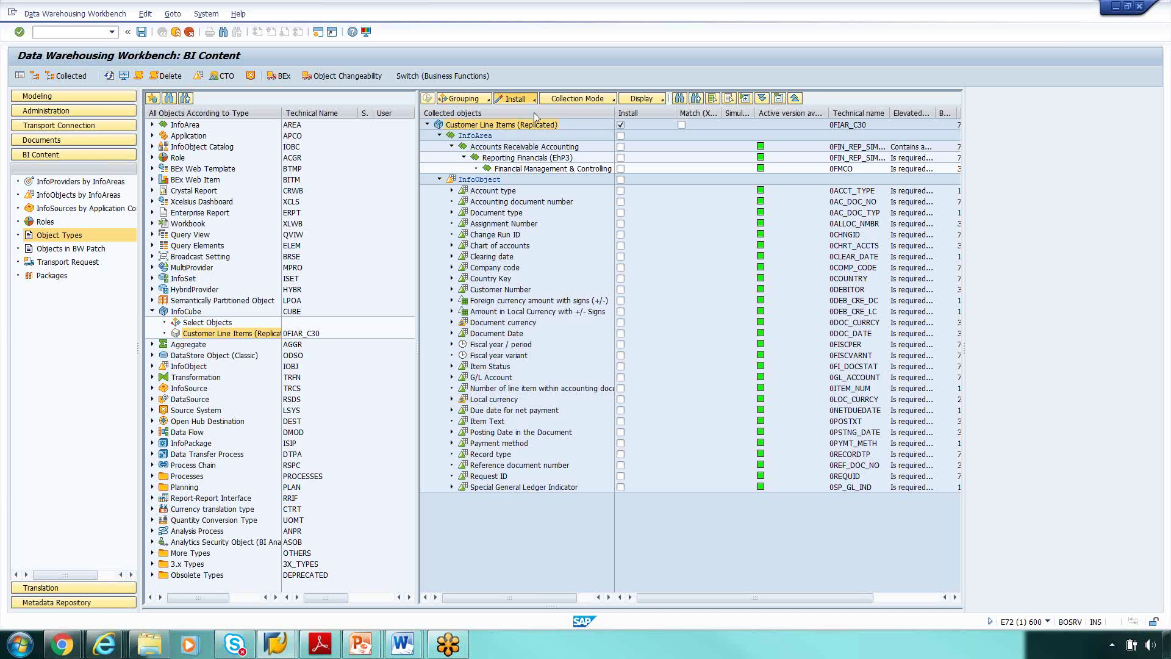
{"action": "left_click", "coordinate": [509, 144]}
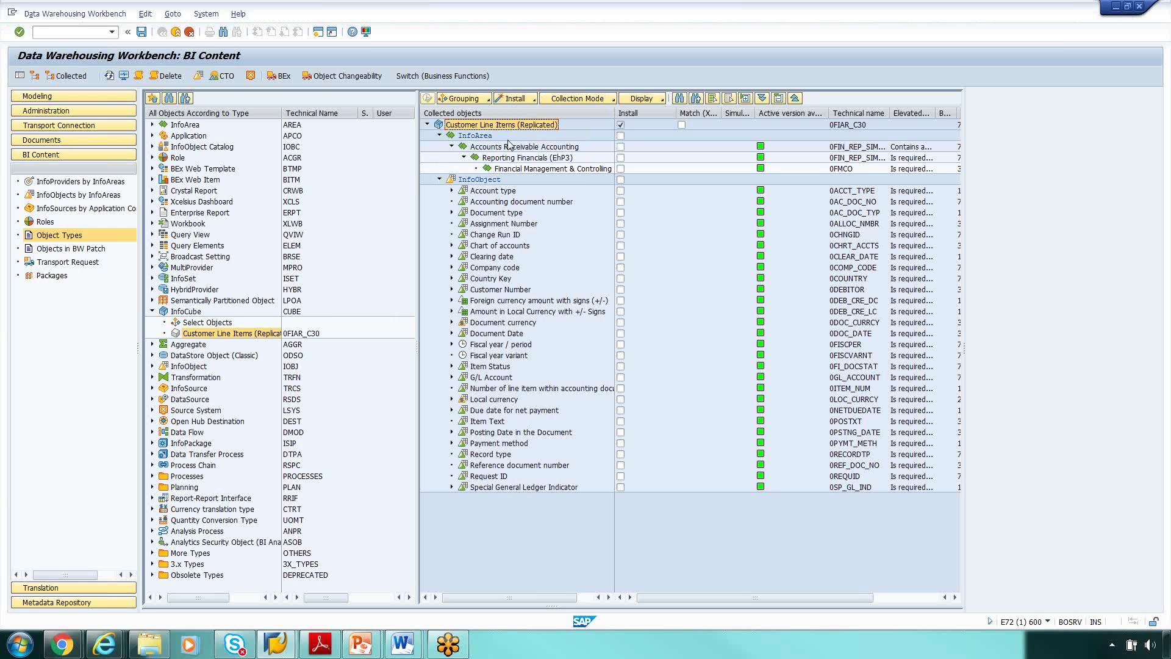
- Review the collection mode choices and the display options for the collected objects, keeping Collect Automatically selected
{"action": "left_click", "coordinate": [615, 99]}
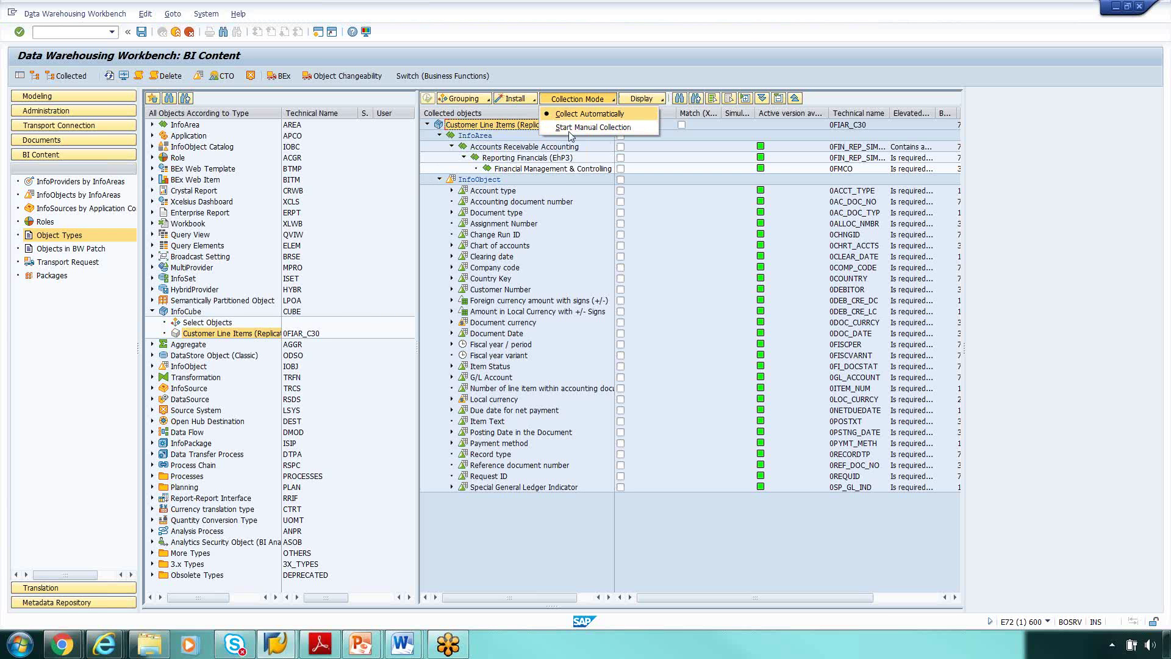
{"action": "left_click", "coordinate": [427, 165]}
{"action": "left_click", "coordinate": [487, 99]}
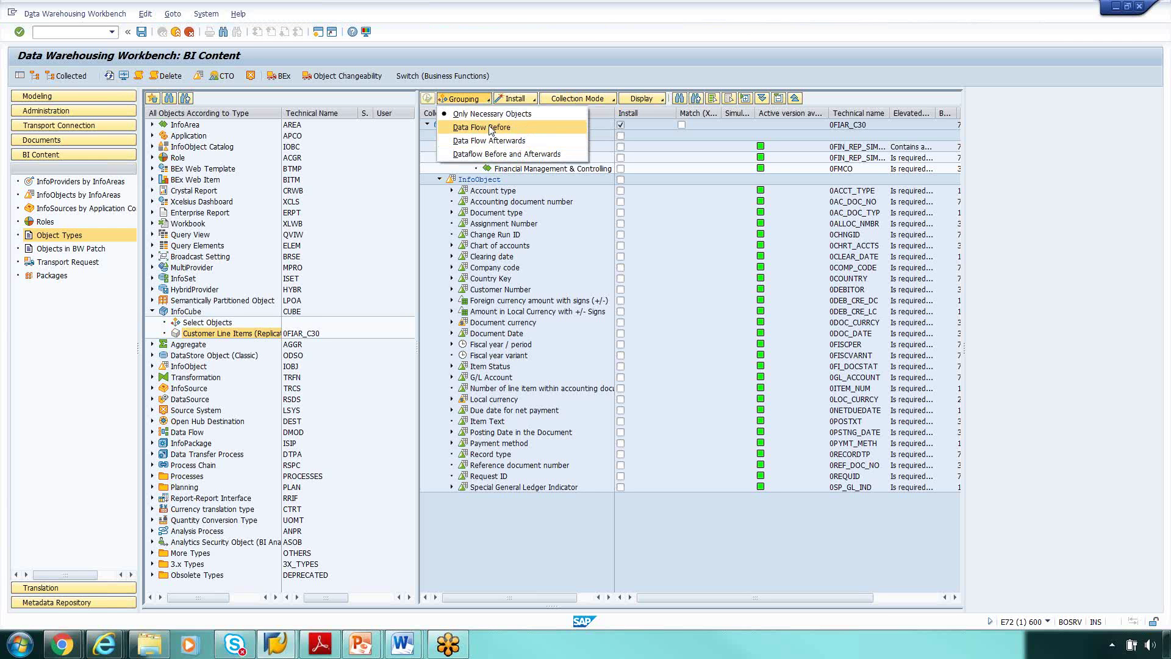
{"action": "left_click", "coordinate": [613, 79]}
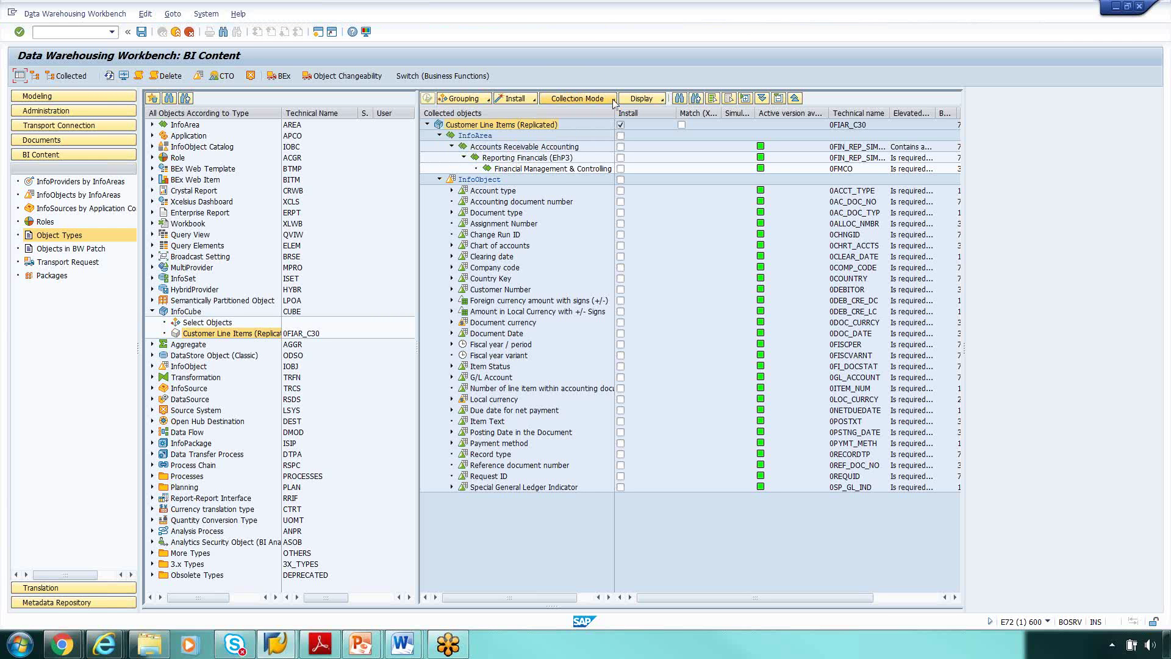
{"action": "left_click", "coordinate": [614, 99]}
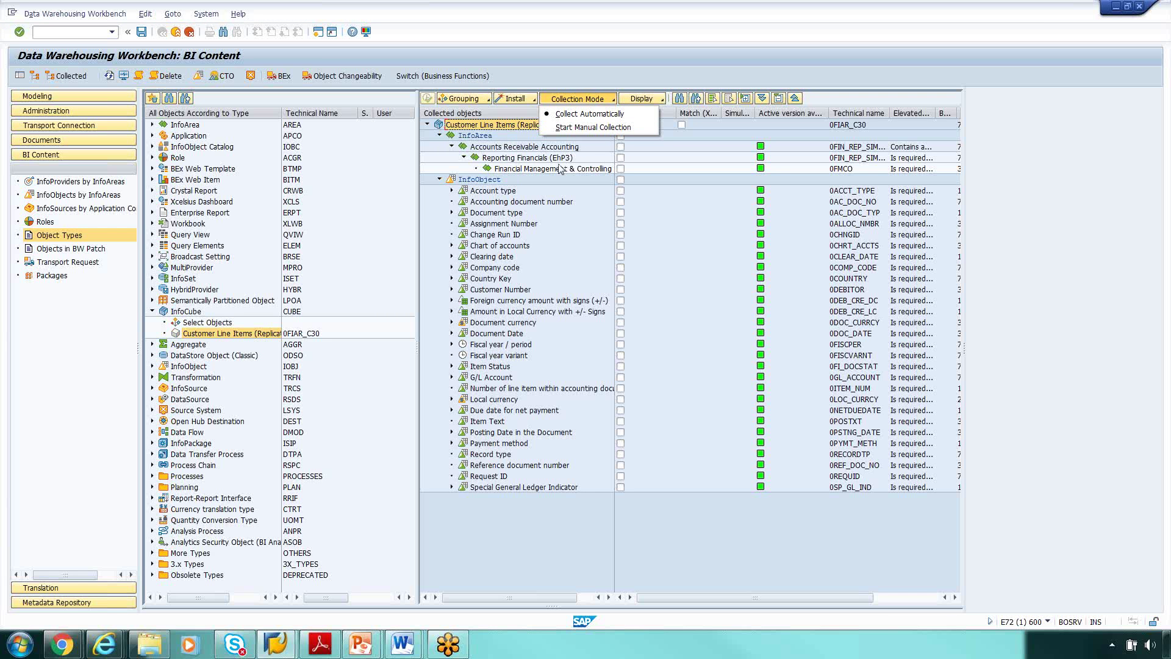
{"action": "left_click", "coordinate": [615, 53]}
{"action": "left_click", "coordinate": [664, 101]}
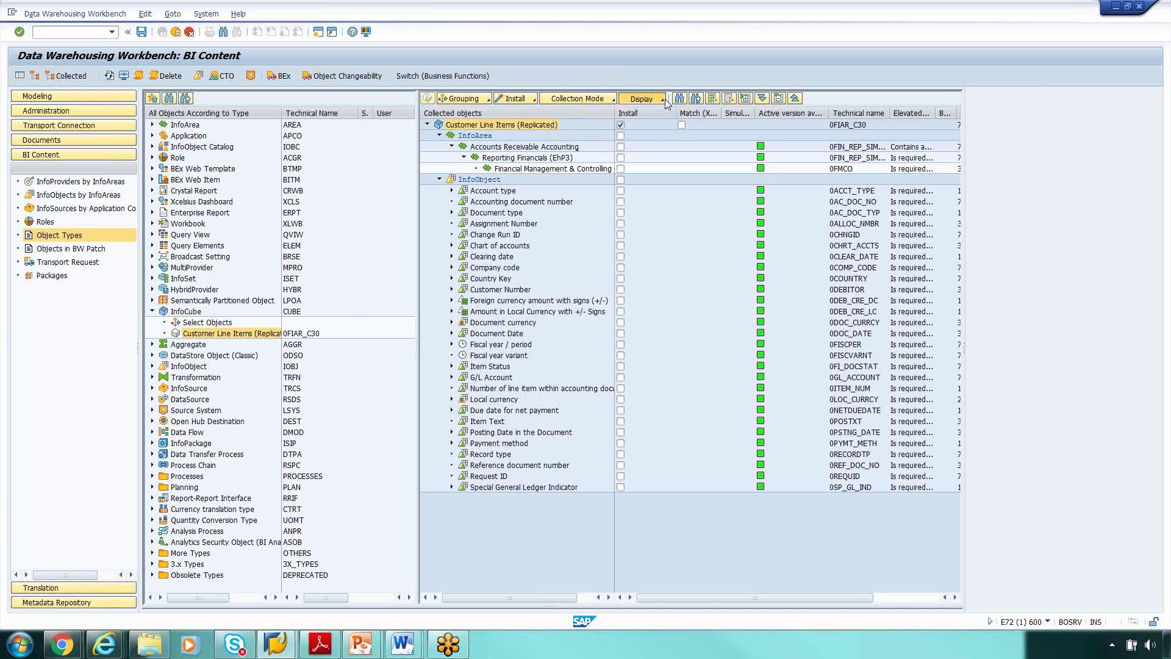
{"action": "left_click", "coordinate": [666, 61]}
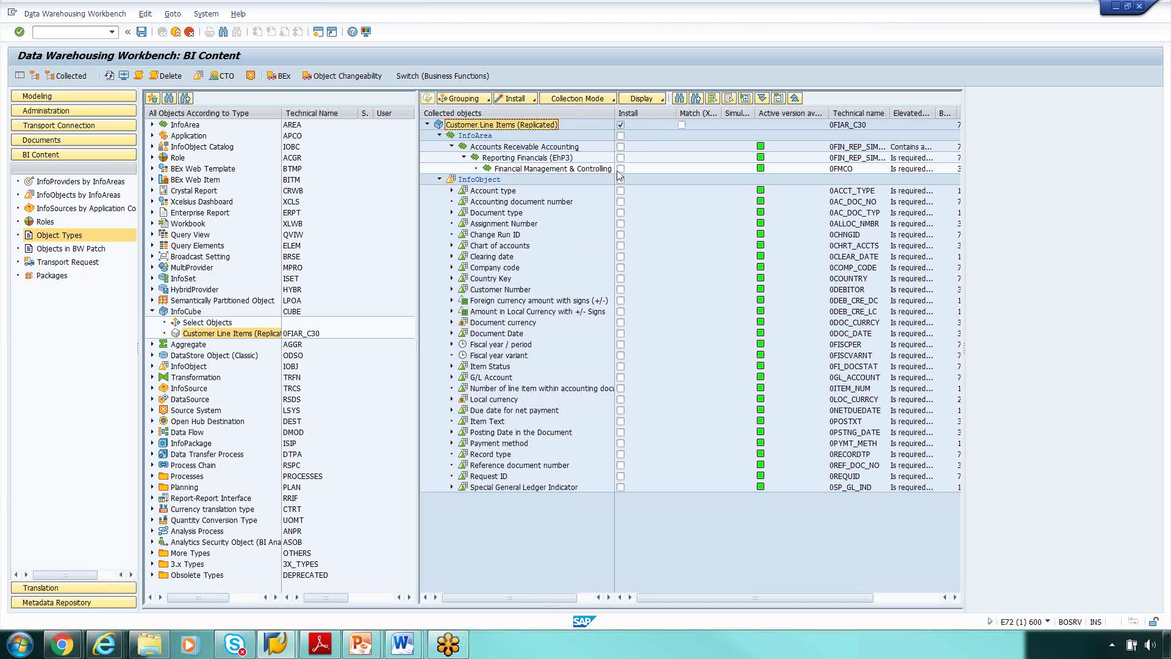
- Widen the collected objects column slightly and simulate the installation of the Customer Line Items (Replicated) cube 0FIAR_C30
{"action": "left_click_drag", "start_coordinate": [615, 113], "coordinate": [622, 113]}
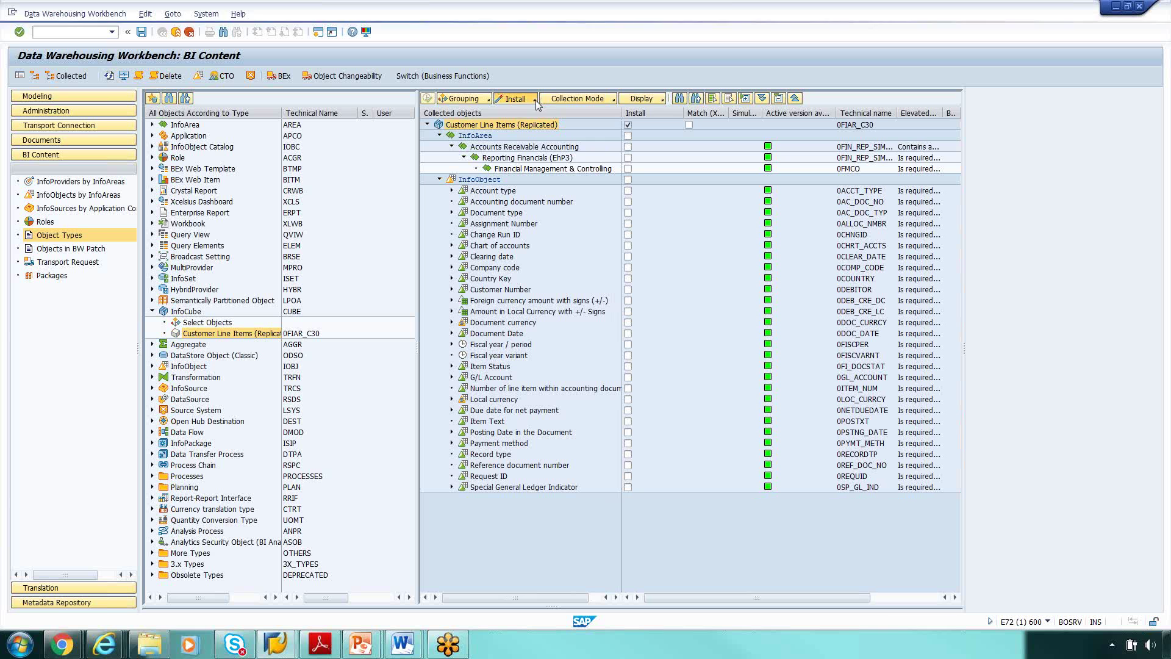
{"action": "left_click", "coordinate": [534, 100]}
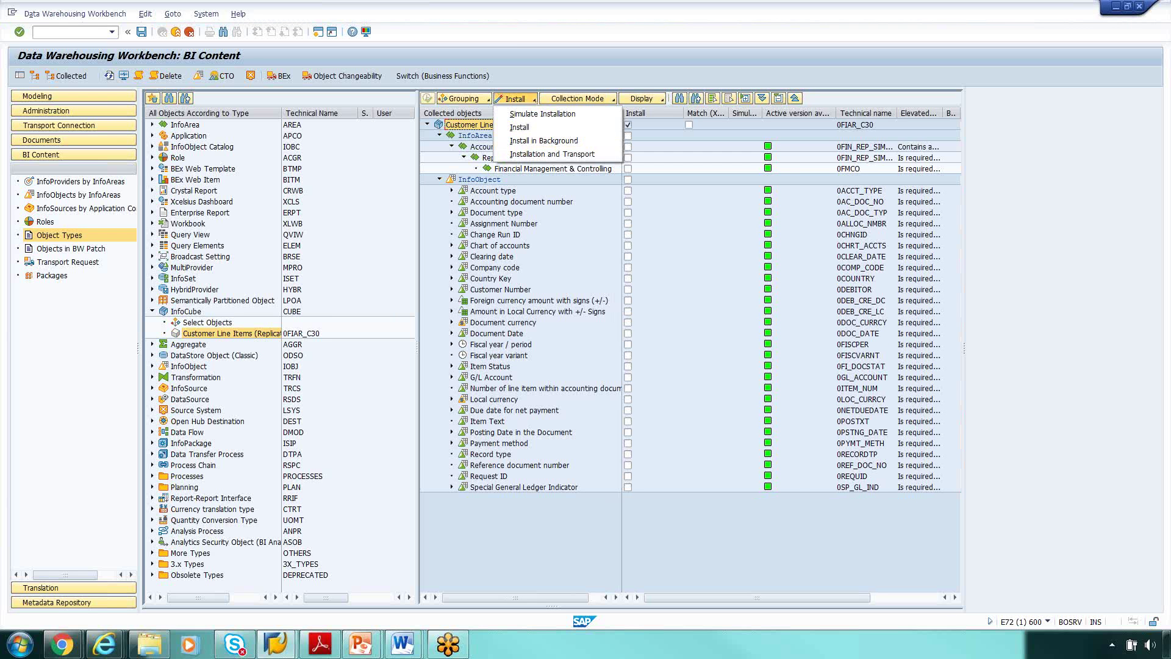
{"action": "key", "text": "Return"}
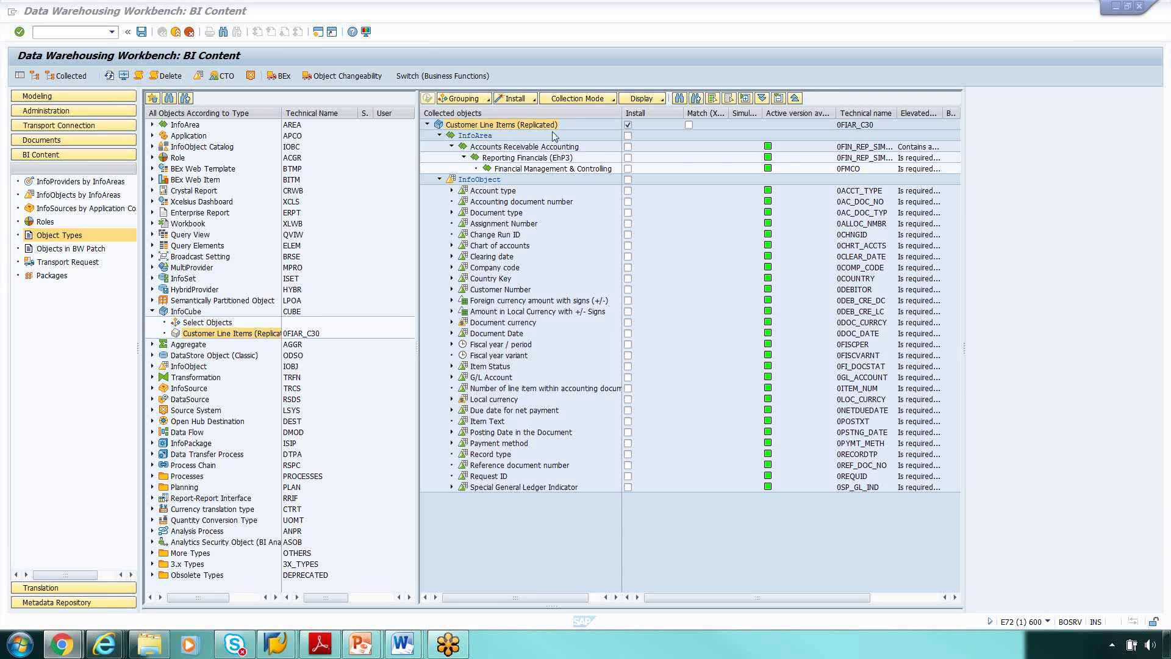
{"action": "left_click", "coordinate": [535, 100]}
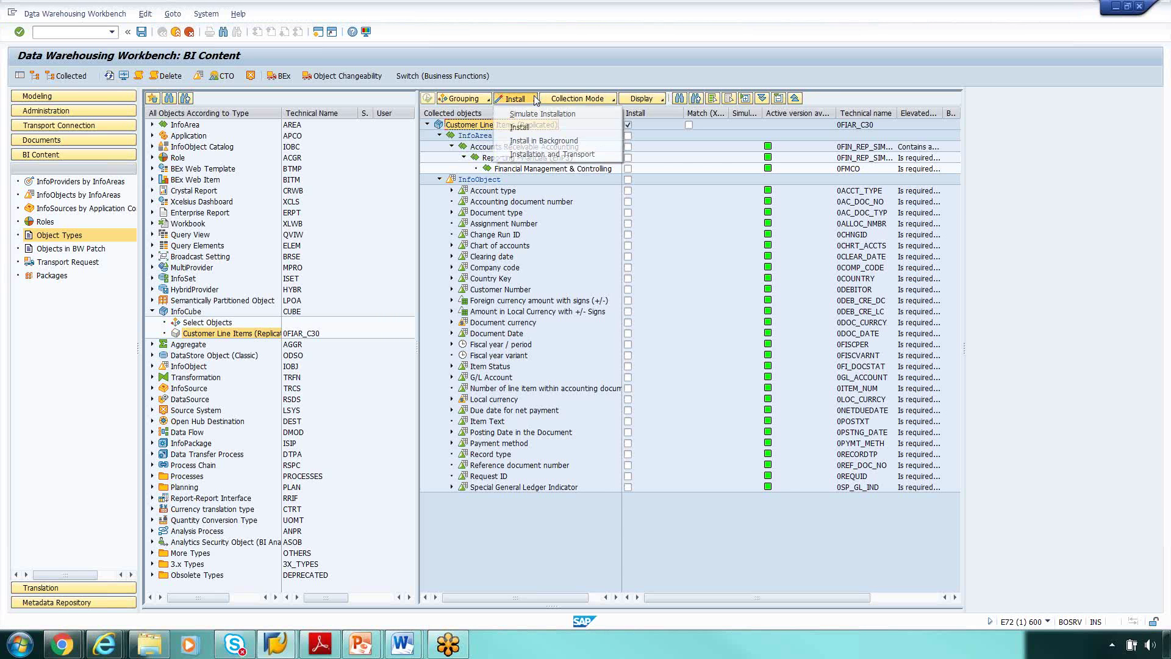
{"action": "left_click", "coordinate": [537, 115]}
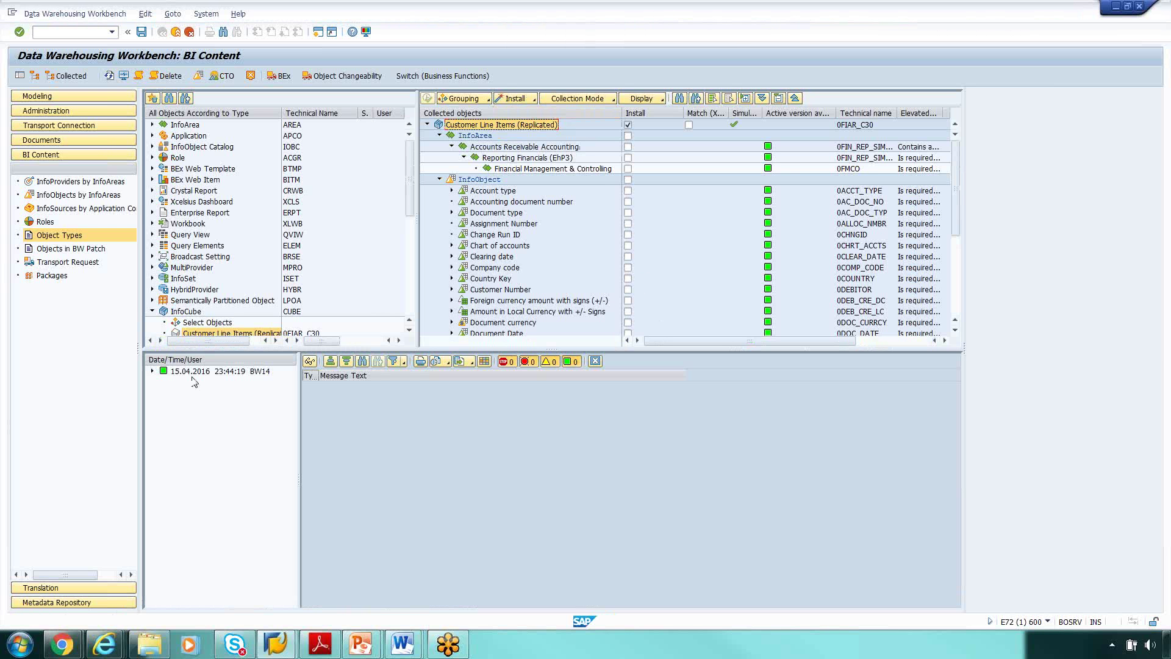
- Expand the simulation log down to the InfoProvider check for 0FIAR_C30, widening the log tree to read its messages
{"action": "left_click", "coordinate": [152, 371]}
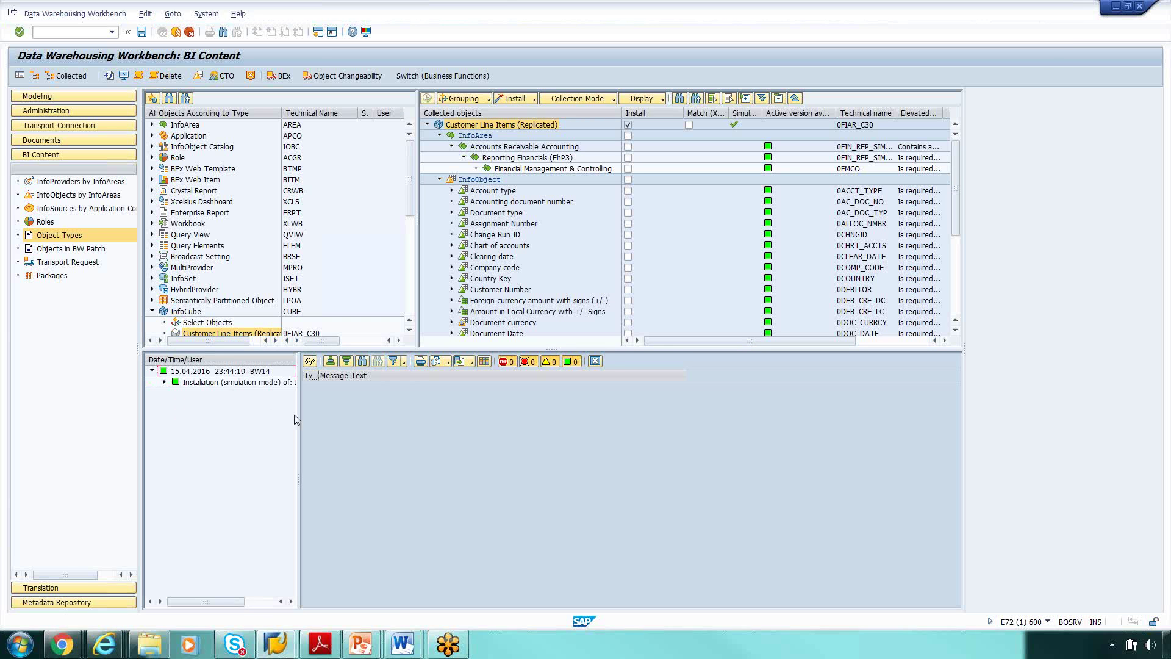
{"action": "left_click_drag", "start_coordinate": [300, 417], "coordinate": [395, 417]}
{"action": "left_click", "coordinate": [164, 382]}
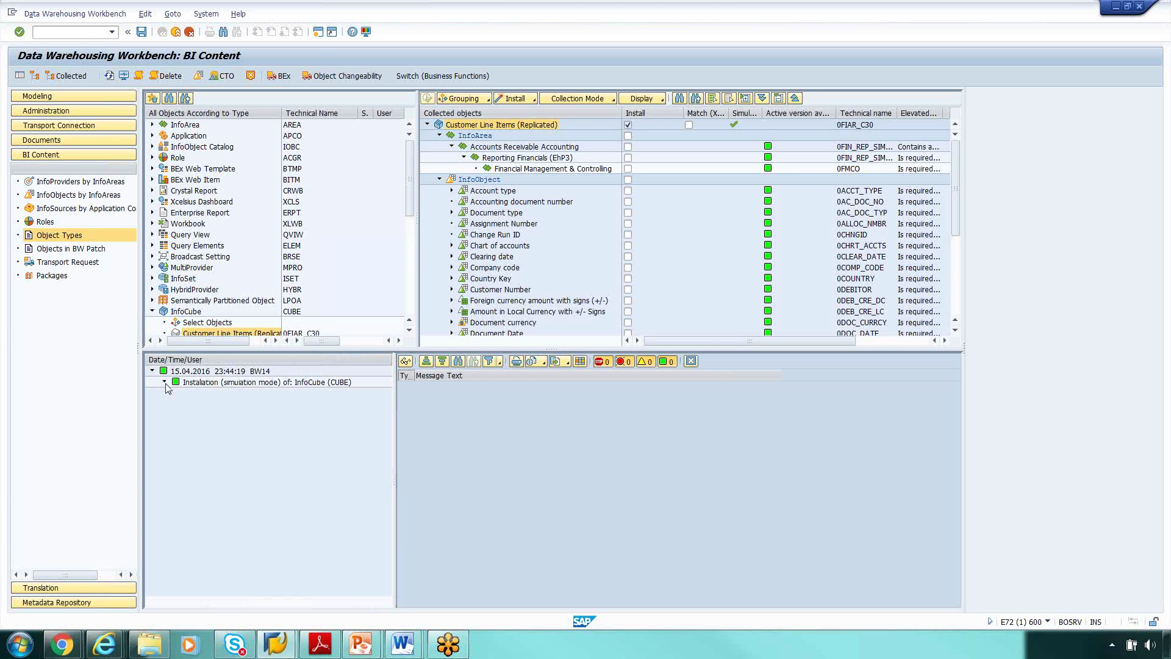
{"action": "left_click", "coordinate": [176, 393]}
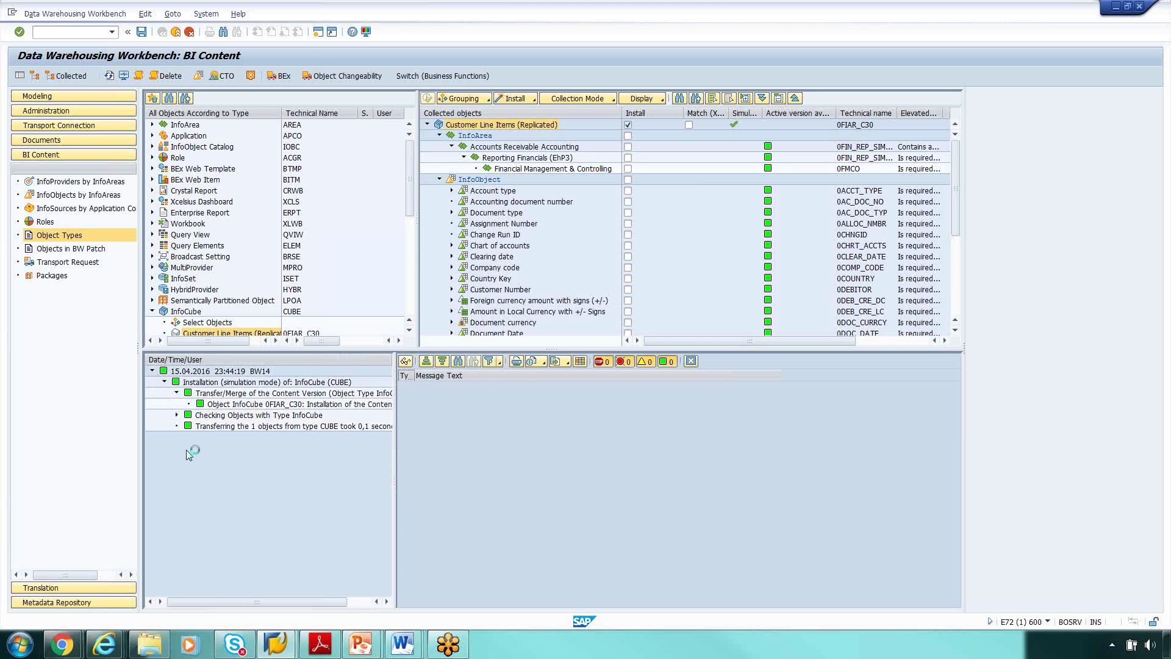
{"action": "left_click", "coordinate": [176, 414]}
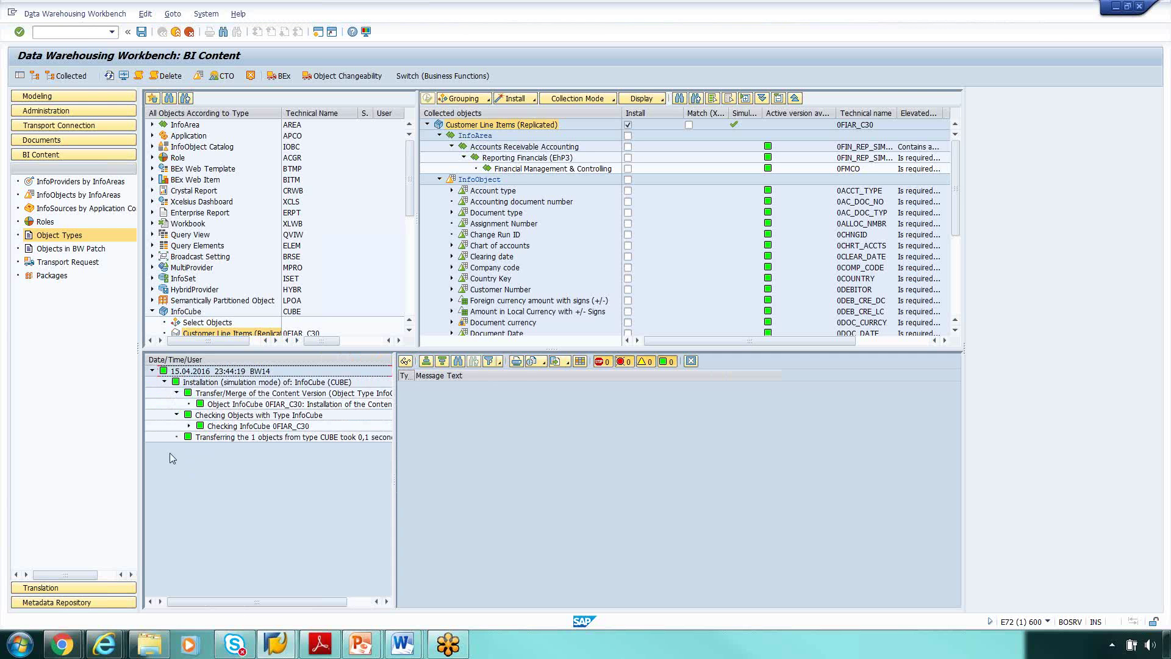
{"action": "left_click", "coordinate": [188, 426]}
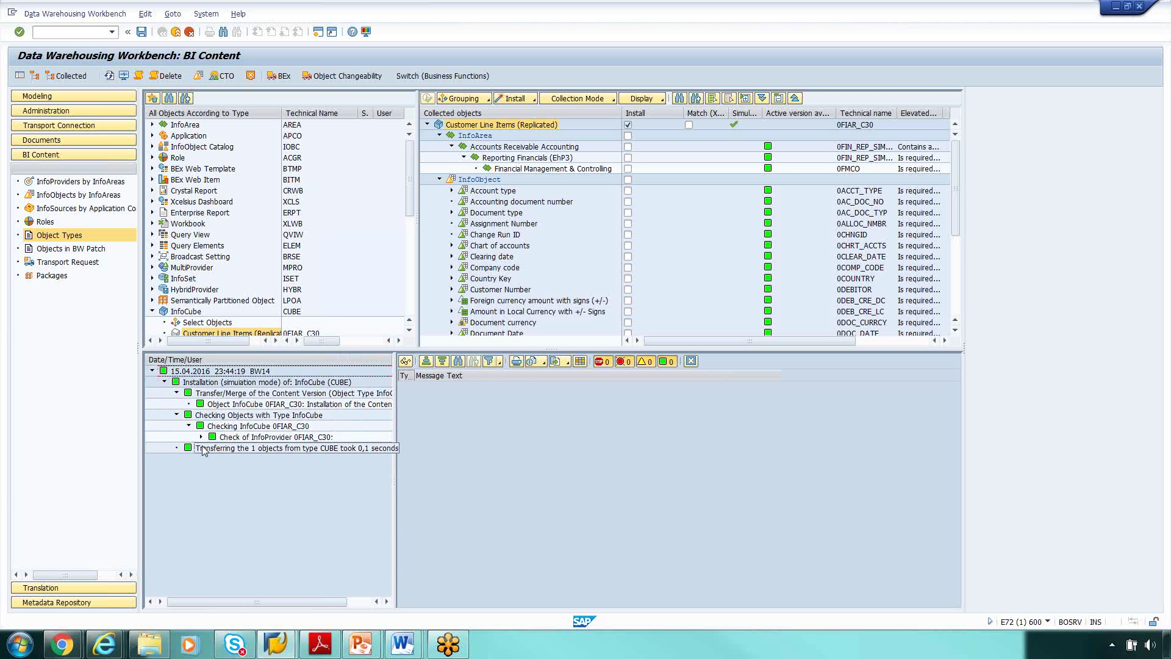
{"action": "left_click", "coordinate": [201, 436]}
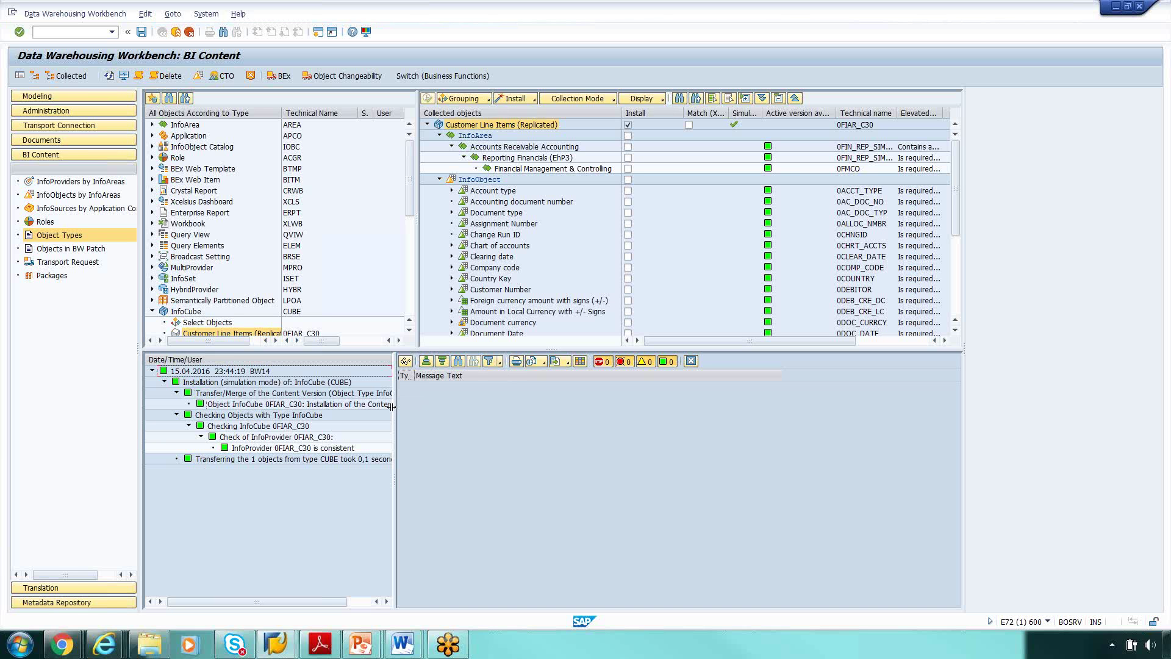
{"action": "left_click_drag", "start_coordinate": [396, 422], "coordinate": [422, 423]}
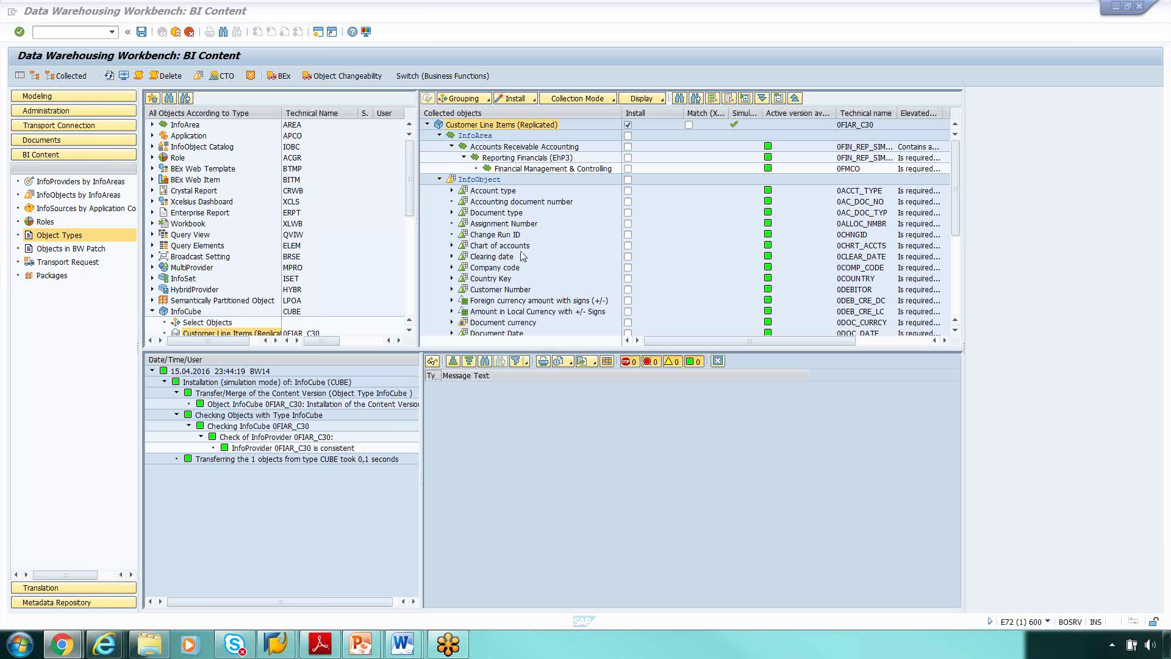
- Install the Customer Line Items (Replicated) cube 0FIAR_C30 directly from the collected objects
{"action": "left_click", "coordinate": [536, 102]}
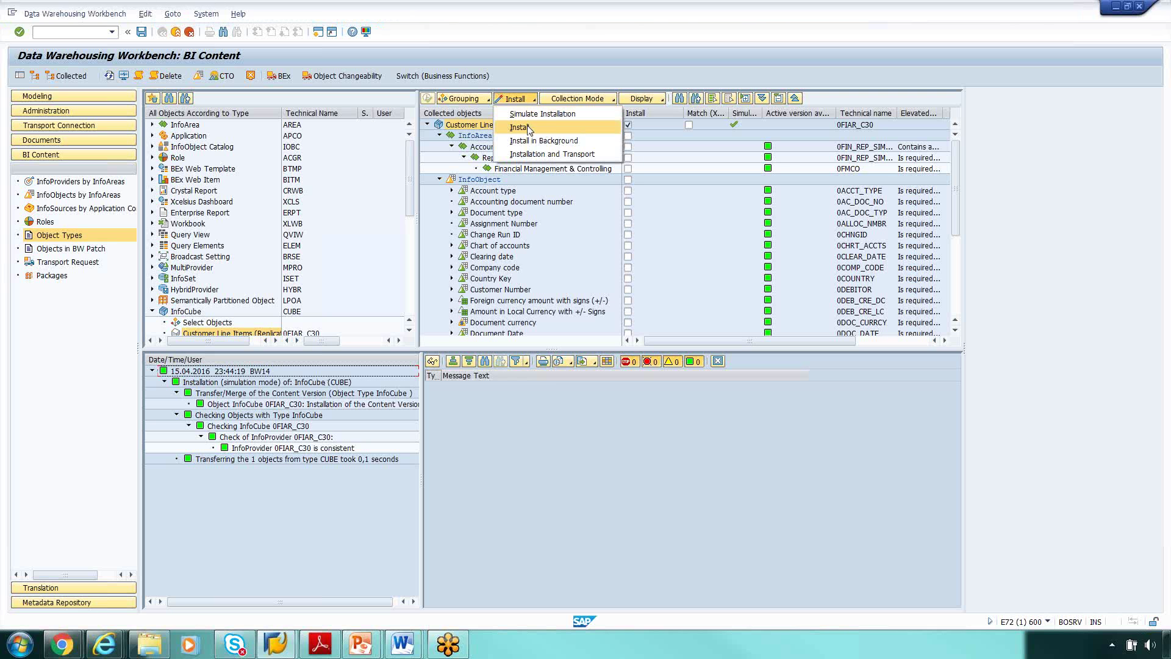
{"action": "left_click", "coordinate": [519, 128]}
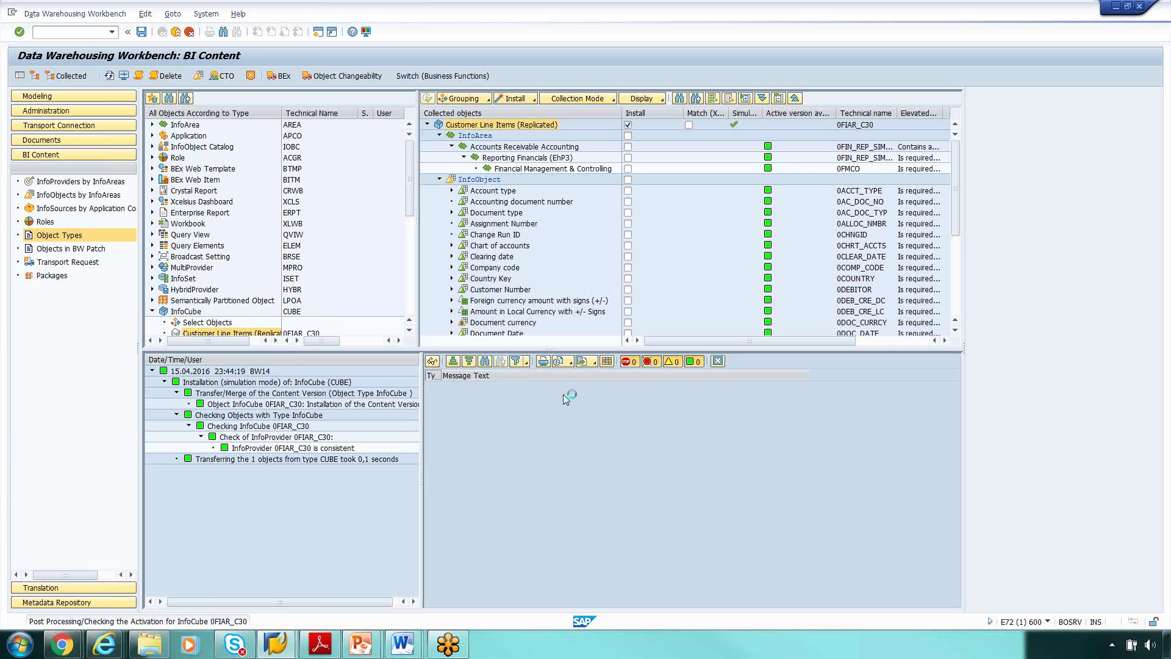
- Examine the installation log of the InfoCube and widen the Match (X) or Copy column, leaving that option unselected for Customer Line Items (Replicated)
{"action": "left_click", "coordinate": [152, 371]}
{"action": "left_click", "coordinate": [164, 381]}
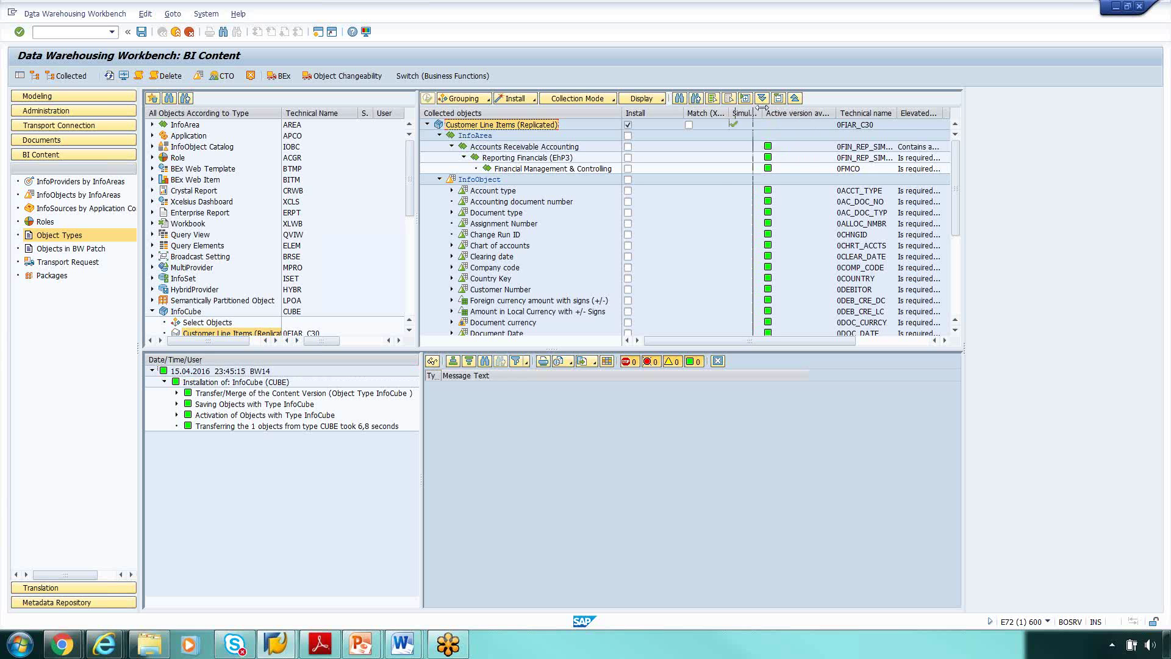
{"action": "double_click", "coordinate": [728, 112]}
{"action": "left_click", "coordinate": [689, 125]}
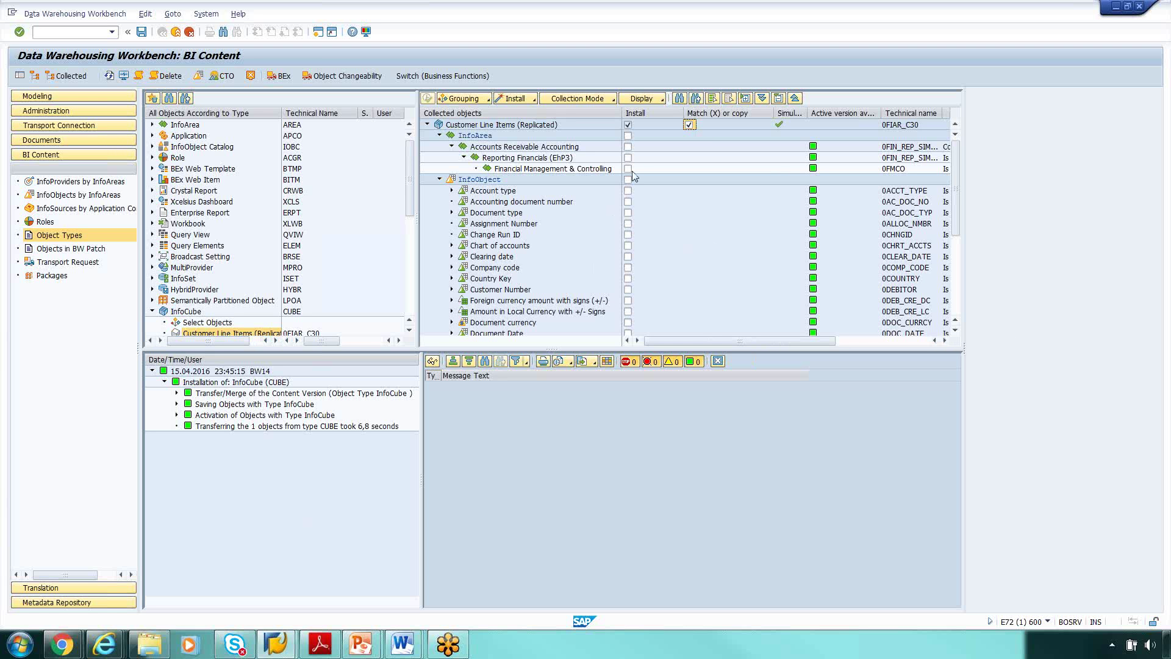
{"action": "left_click", "coordinate": [690, 125]}
- Copy the cube's technical name and search for 0FIAR_C30 among the InfoProviders in Modeling, in both technical names and descriptions
{"action": "left_click", "coordinate": [901, 125]}
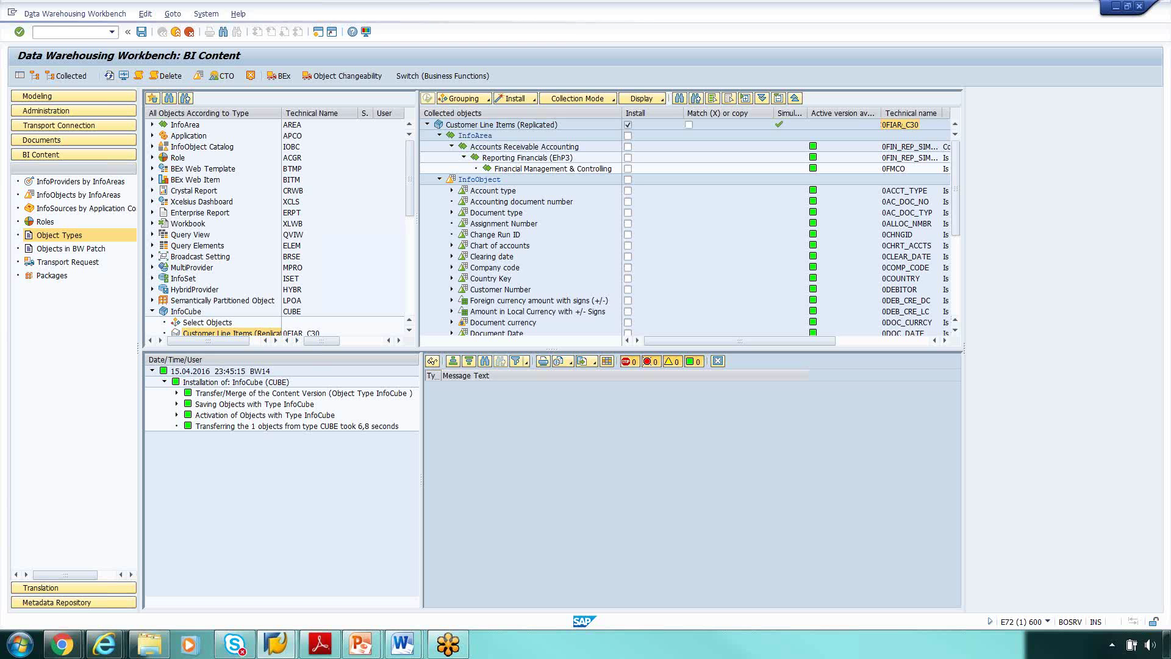
{"action": "left_click", "coordinate": [35, 97]}
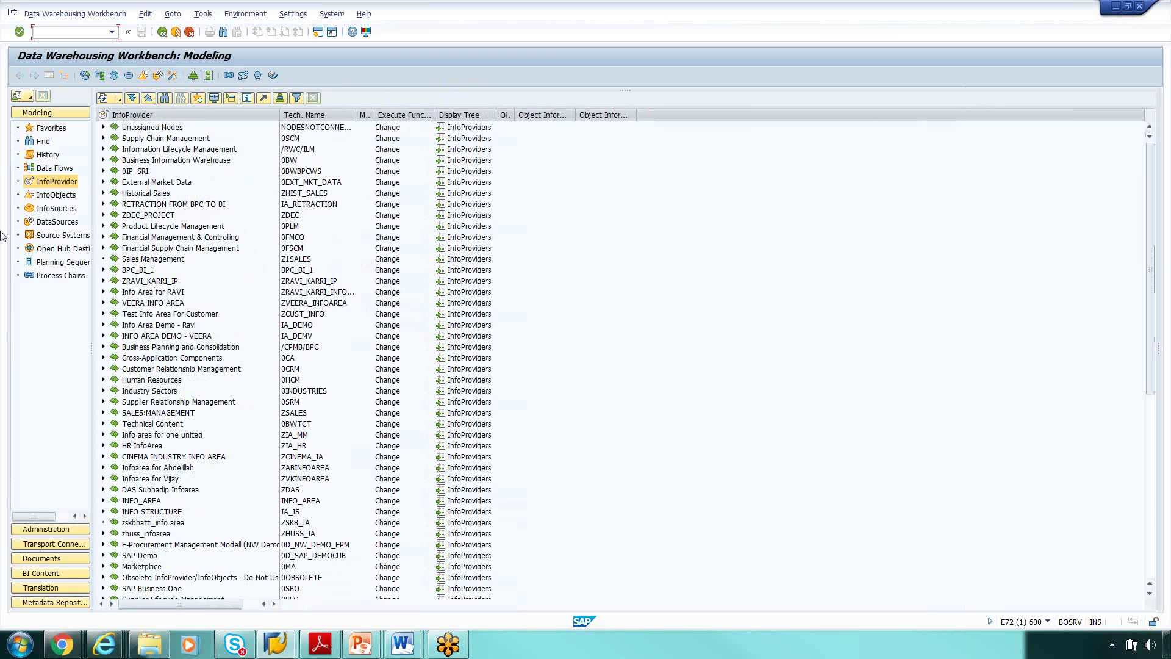
{"action": "left_click", "coordinate": [66, 185]}
{"action": "left_click", "coordinate": [164, 98]}
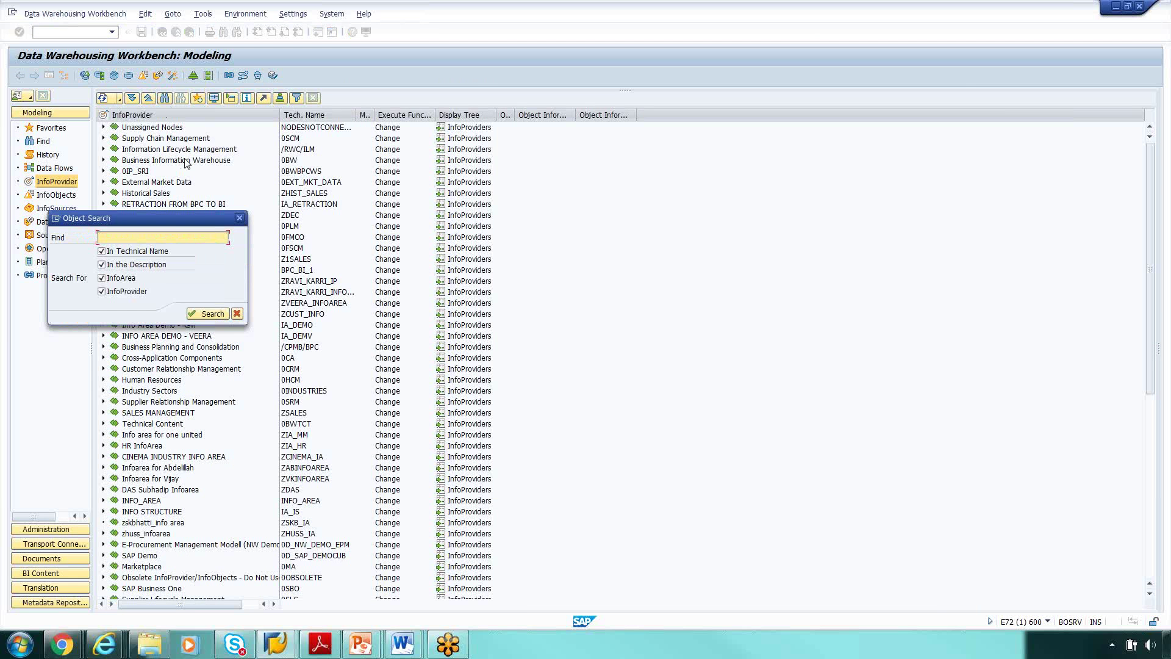
{"action": "type", "text": "0FIAR_C30"}
{"action": "left_click", "coordinate": [207, 315]}
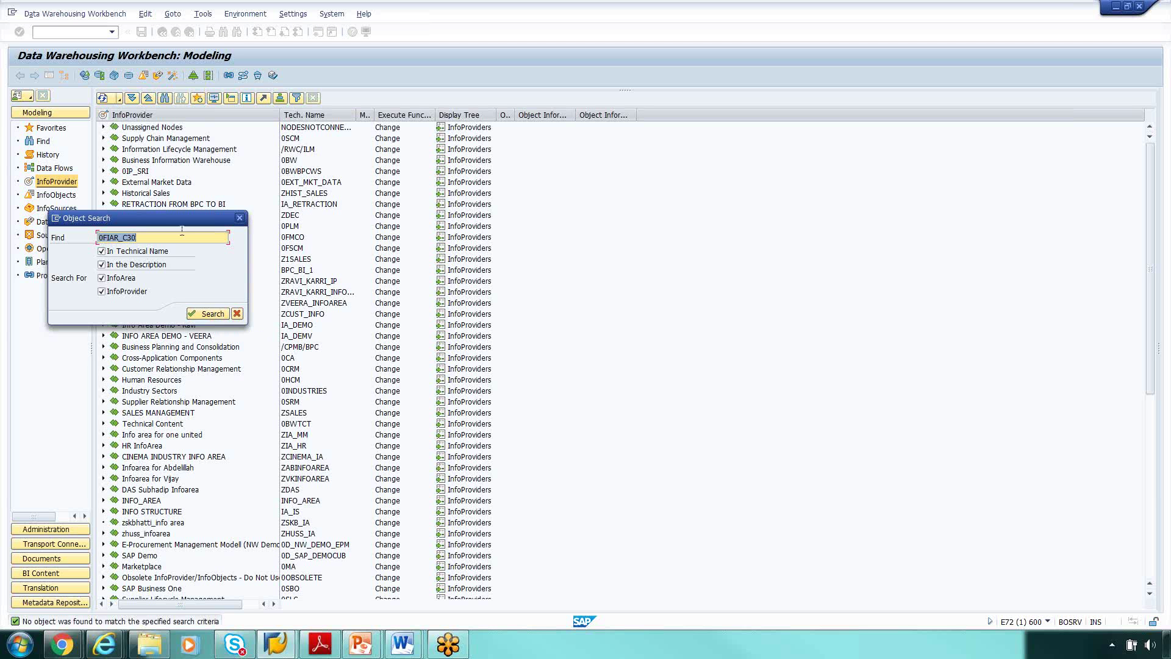
{"action": "left_click", "coordinate": [237, 313]}
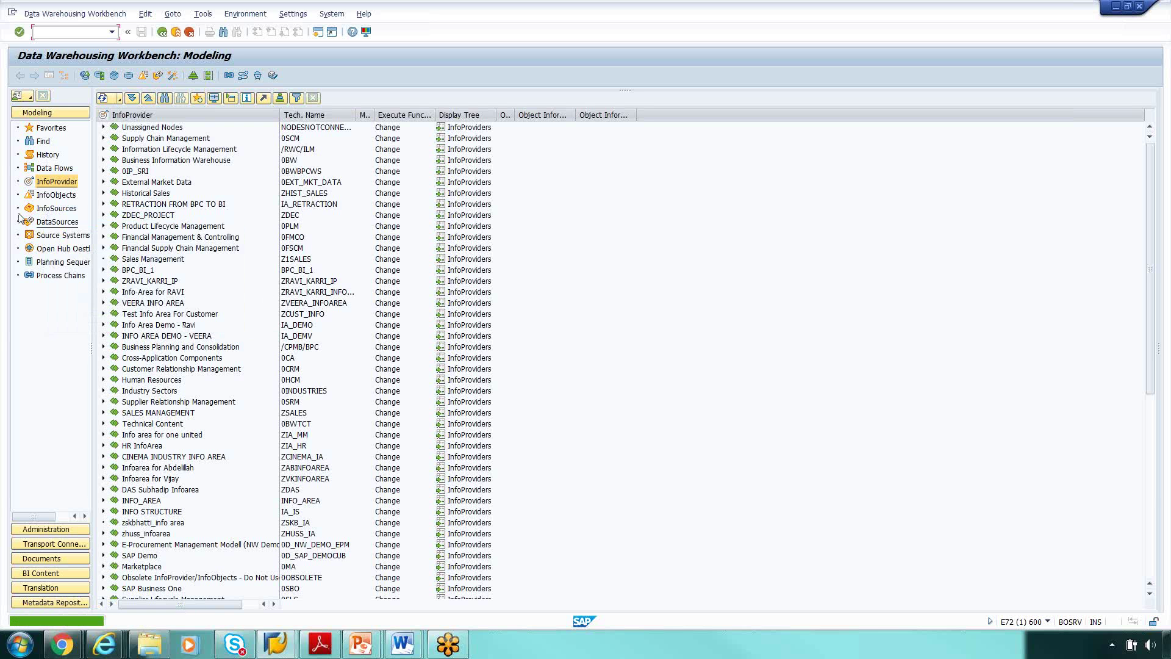
- Refresh the entire InfoProvider tree in Modeling
{"action": "left_click", "coordinate": [63, 183]}
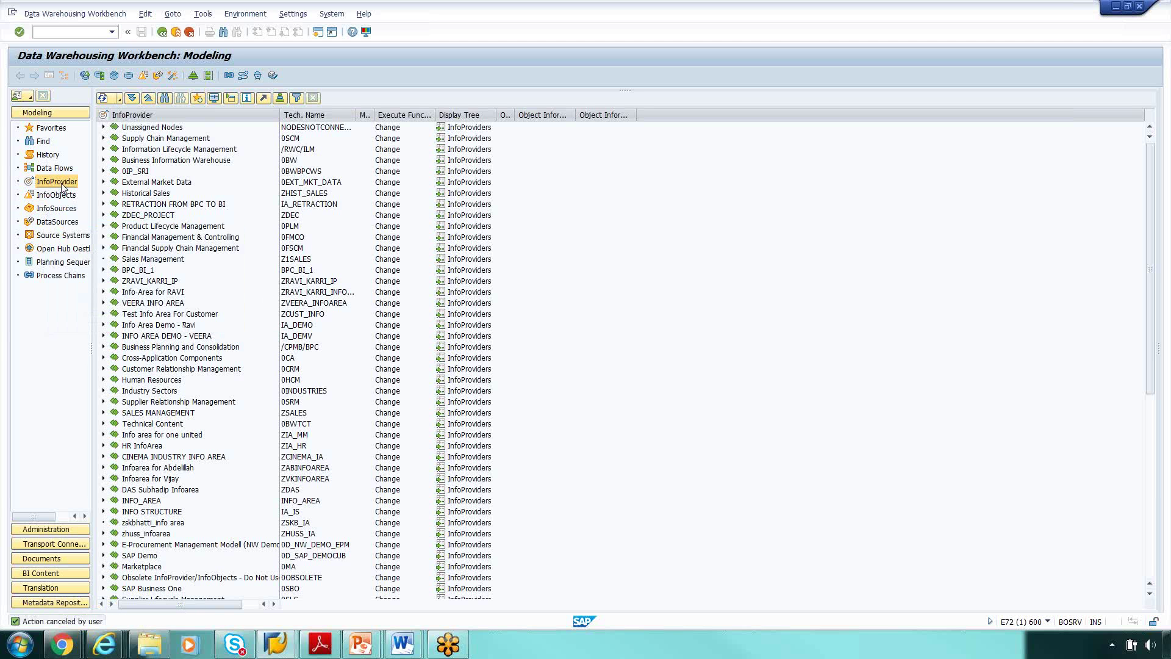
{"action": "left_click", "coordinate": [119, 98]}
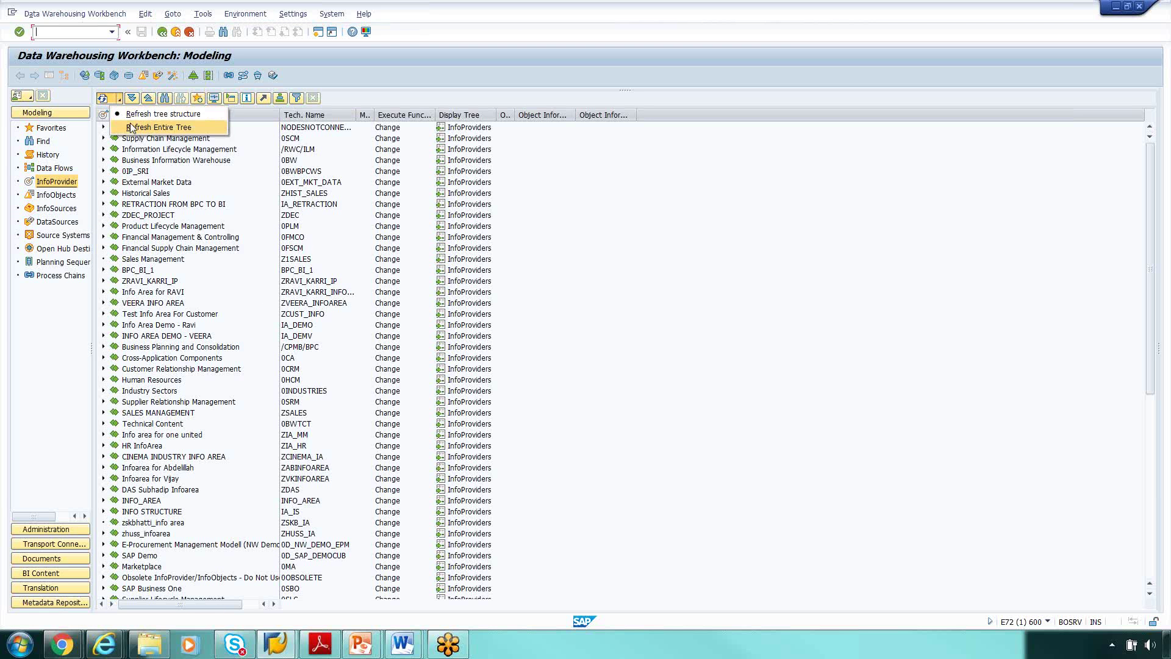
{"action": "left_click", "coordinate": [130, 127]}
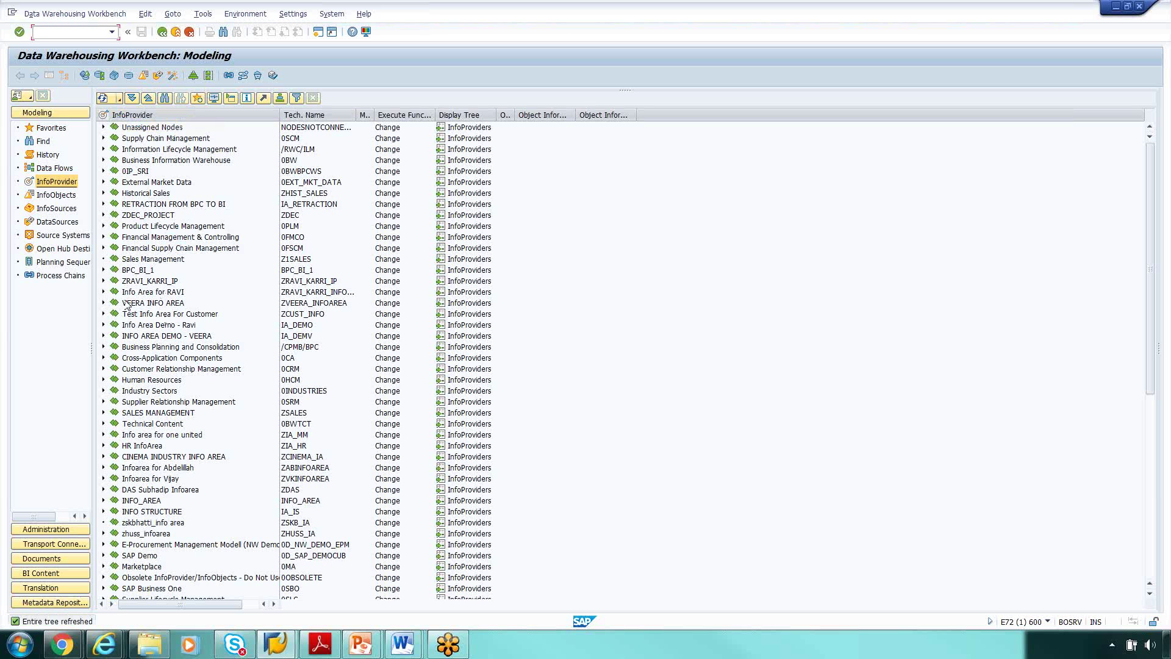
- Expand Financial Management & Controlling down to Asset Accounting and Reporting Financials (EhP3), widening the InfoProvider column to read the entries
{"action": "left_click", "coordinate": [103, 236]}
{"action": "left_click", "coordinate": [115, 247]}
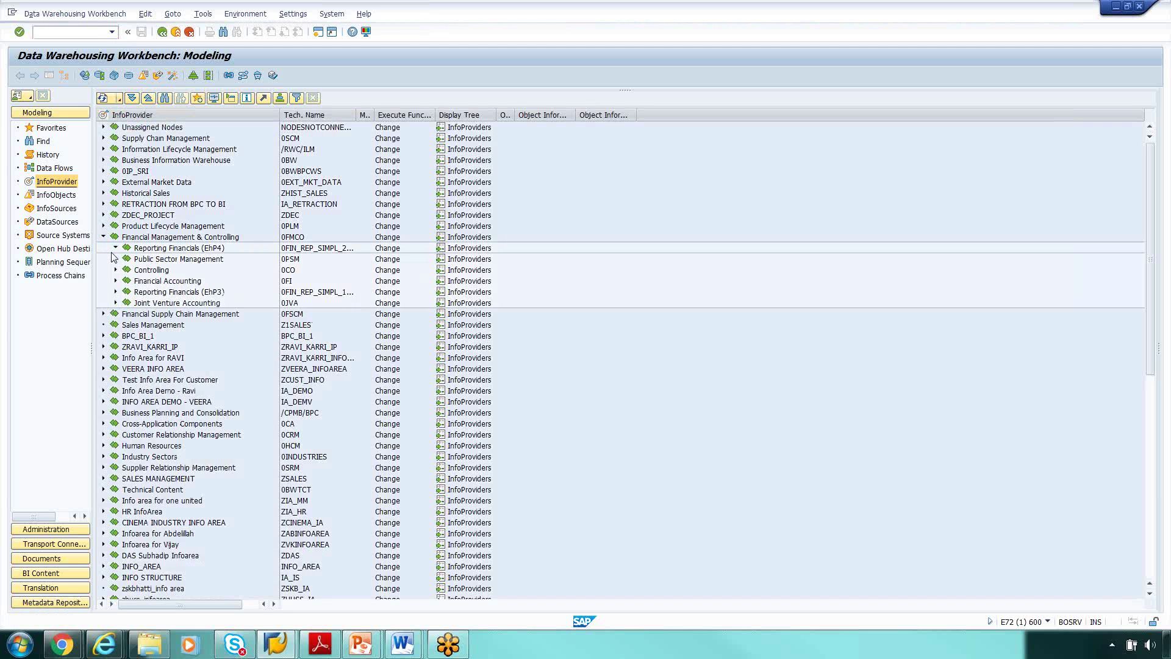
{"action": "left_click", "coordinate": [128, 259]}
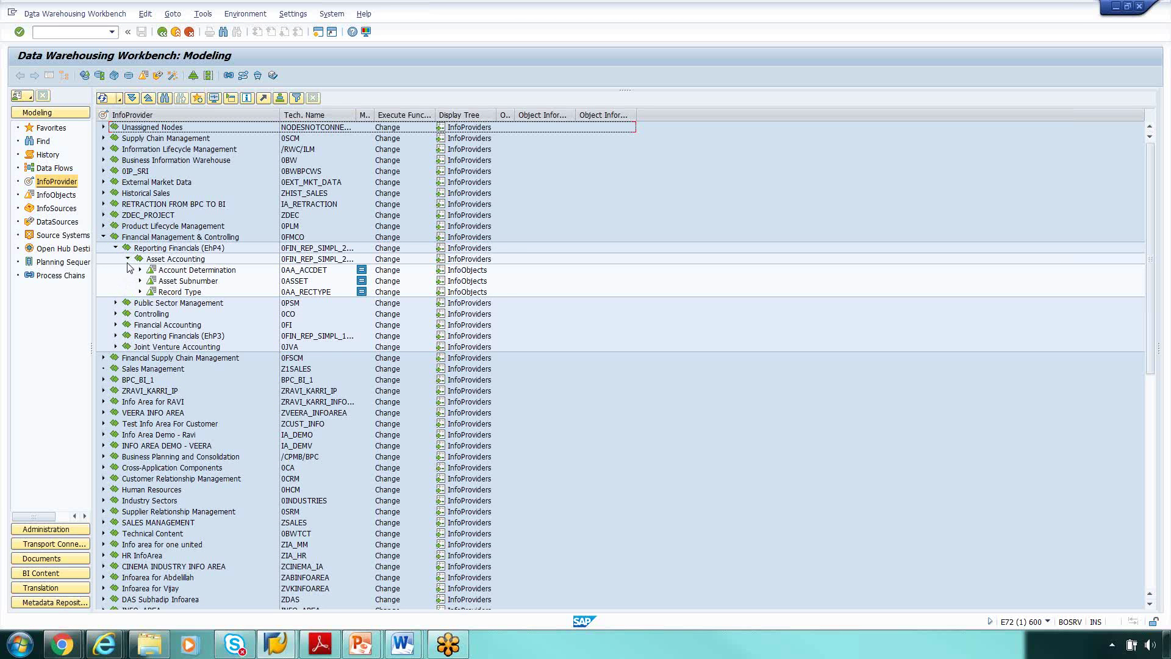
{"action": "left_click", "coordinate": [115, 336]}
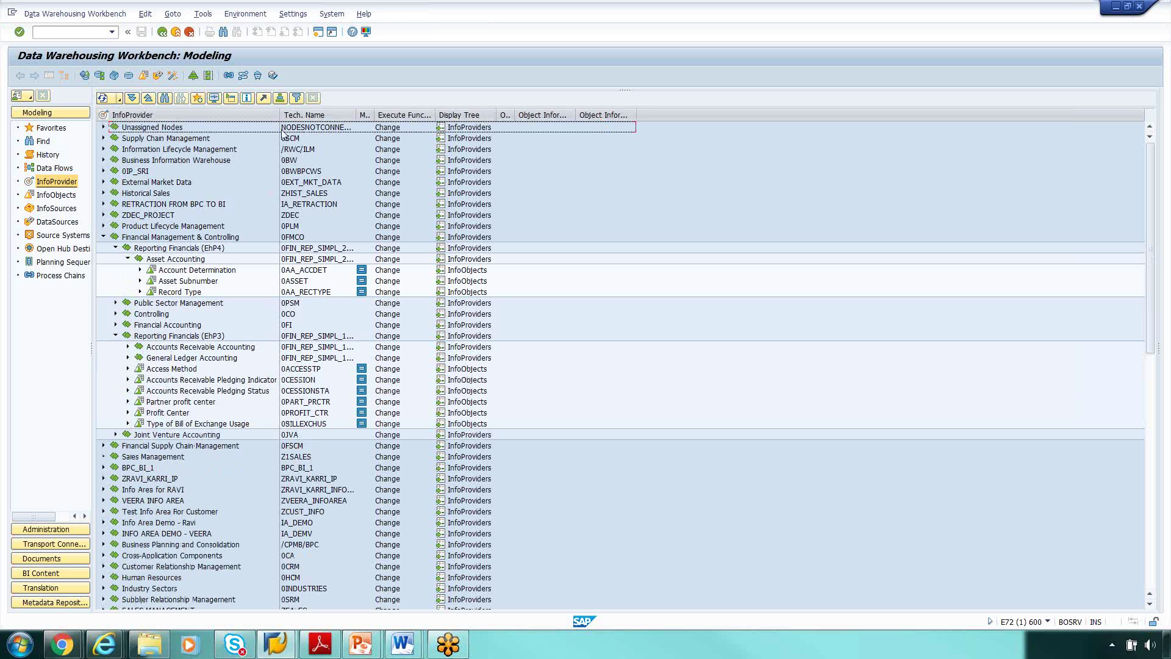
{"action": "left_click_drag", "start_coordinate": [280, 115], "coordinate": [315, 115]}
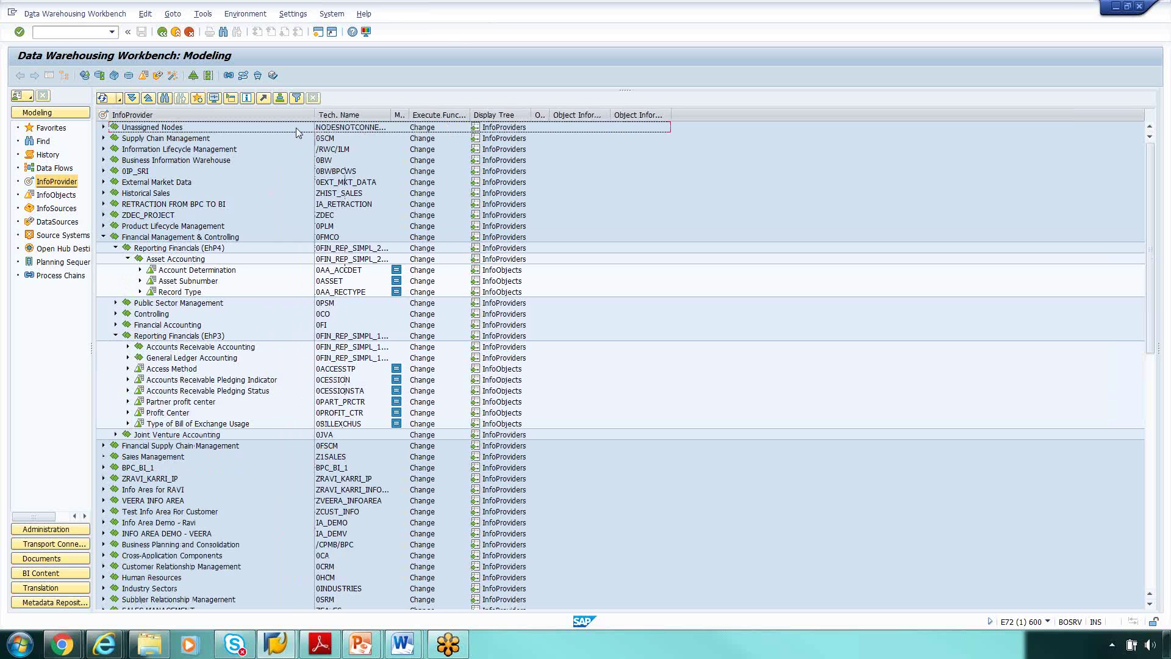
- Refresh the entire InfoProvider tree again and repeat the object search for 0FIAR_C30
{"action": "left_click", "coordinate": [118, 98]}
{"action": "left_click", "coordinate": [159, 127]}
{"action": "left_click", "coordinate": [165, 98]}
{"action": "left_click", "coordinate": [203, 315]}
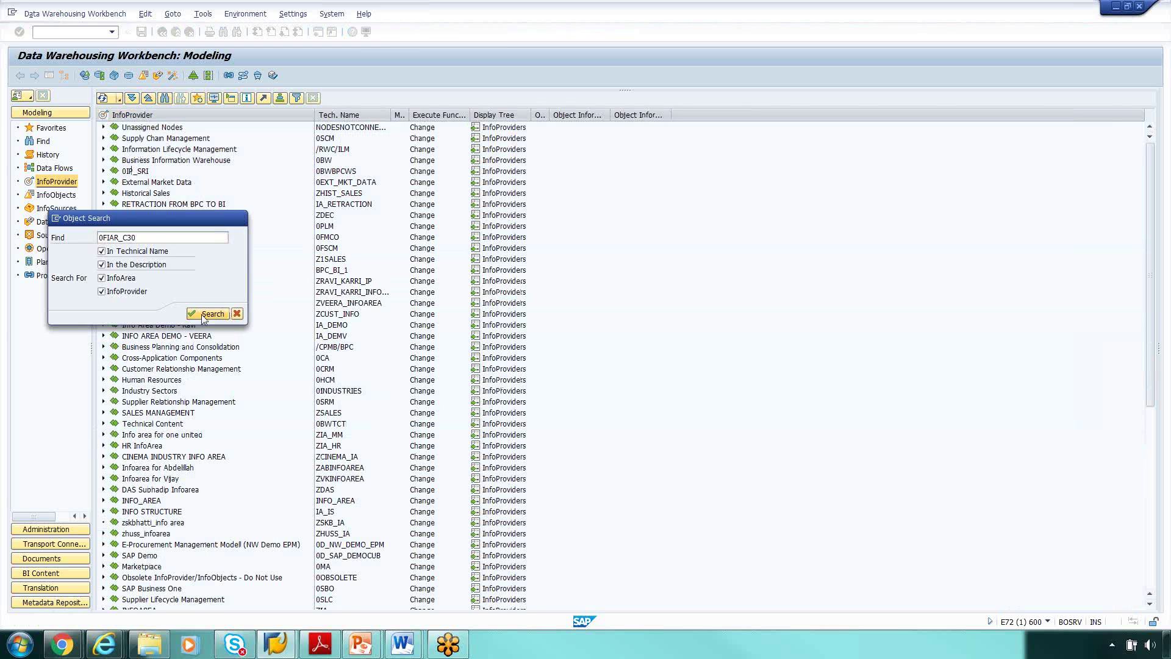
{"action": "left_click", "coordinate": [204, 317]}
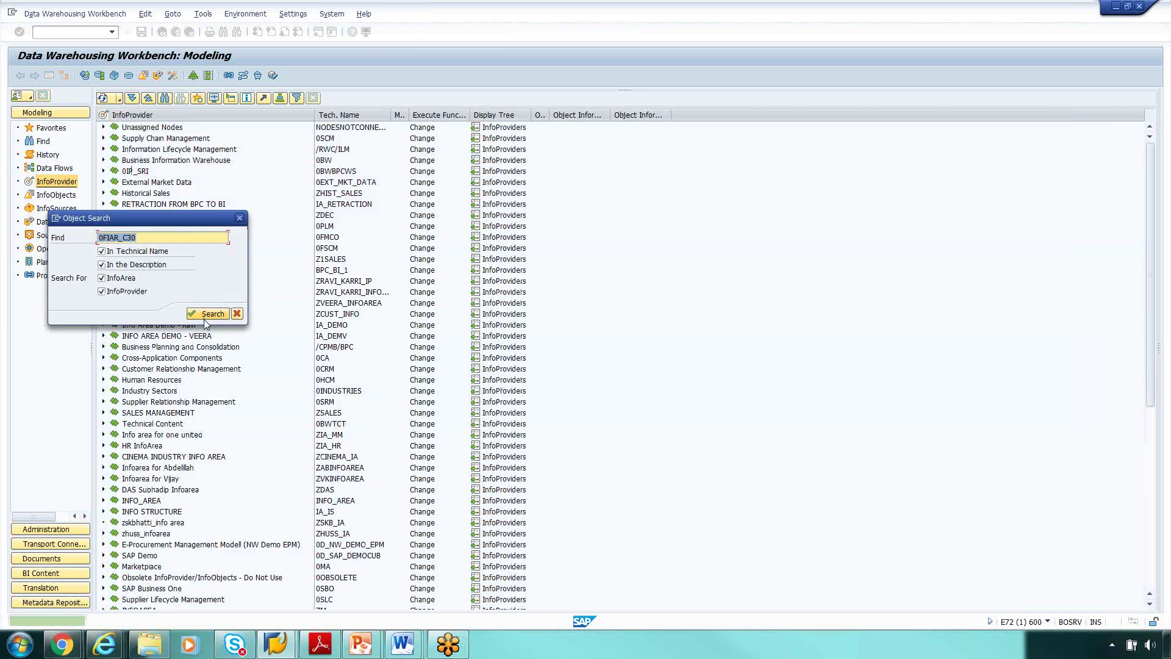
{"action": "left_click", "coordinate": [240, 218]}
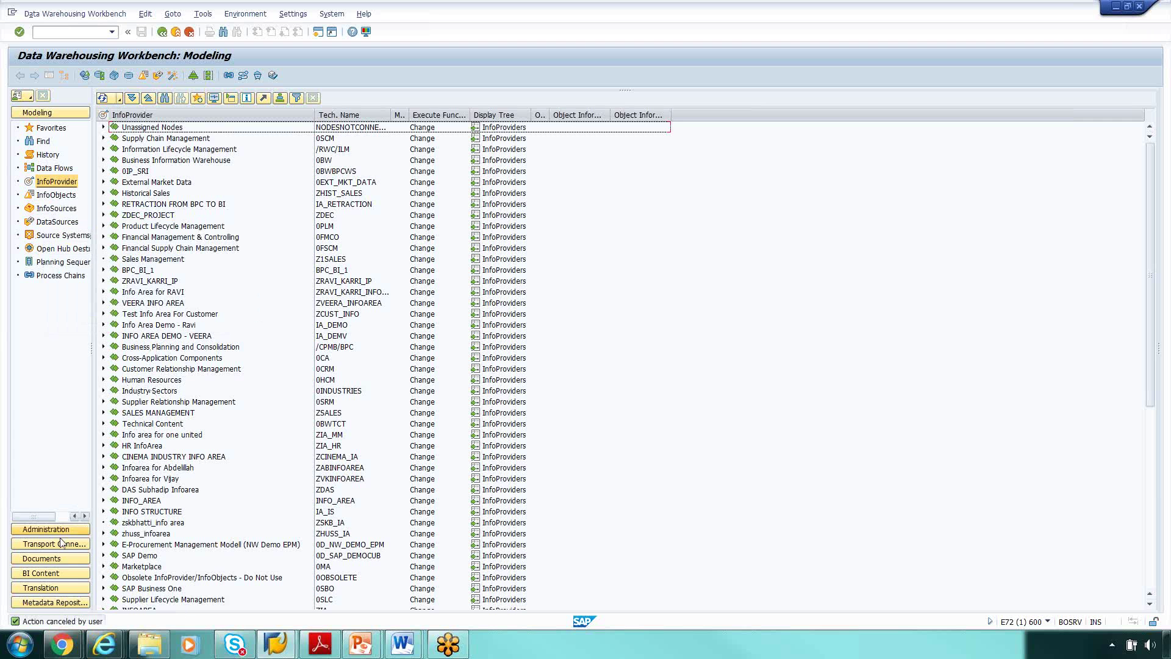
- Locate the Customer Line Items (Replicated) cube under InfoCube in BI Content and widen the object list to show its technical name
{"action": "left_click", "coordinate": [61, 575]}
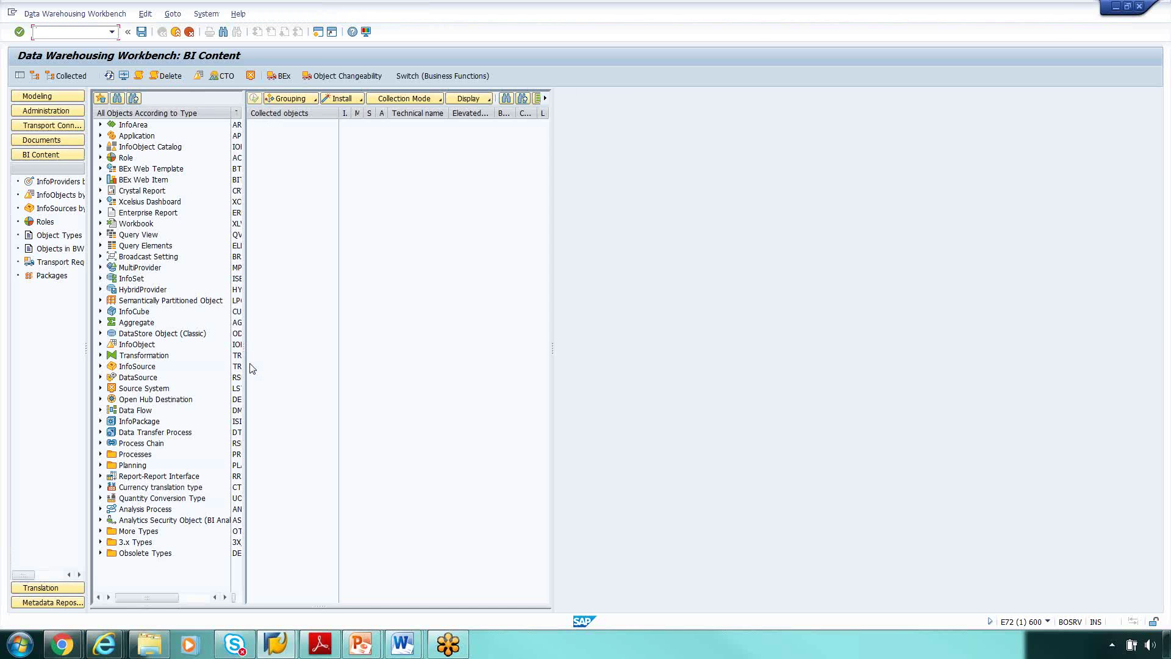
{"action": "left_click", "coordinate": [100, 311]}
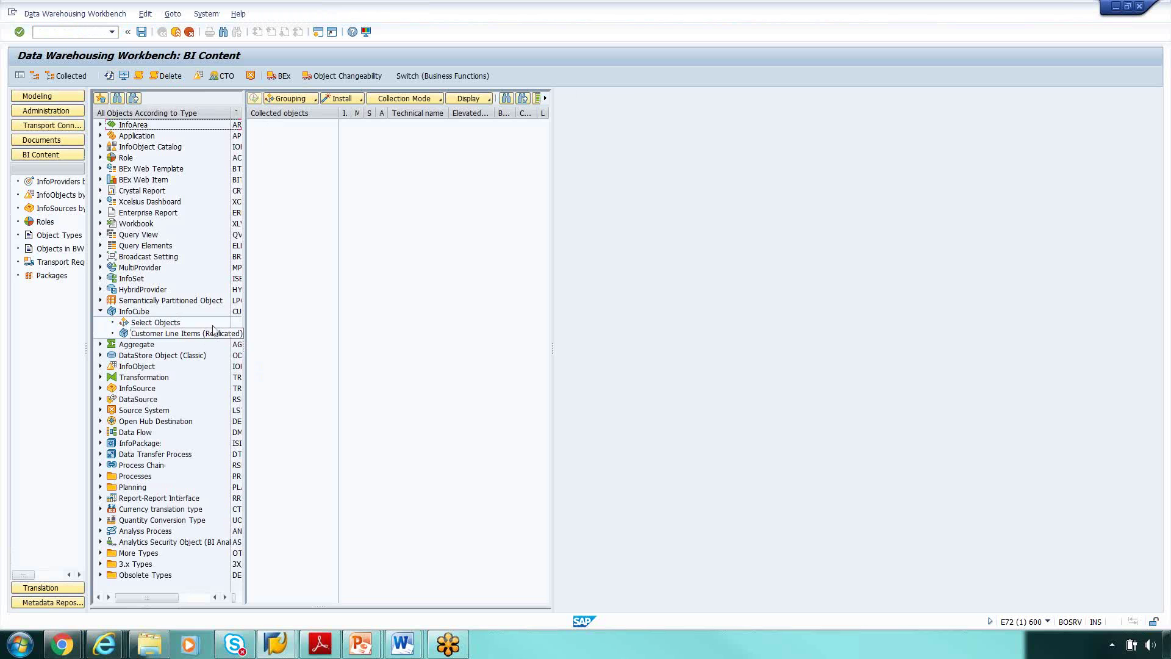
{"action": "left_click", "coordinate": [209, 333]}
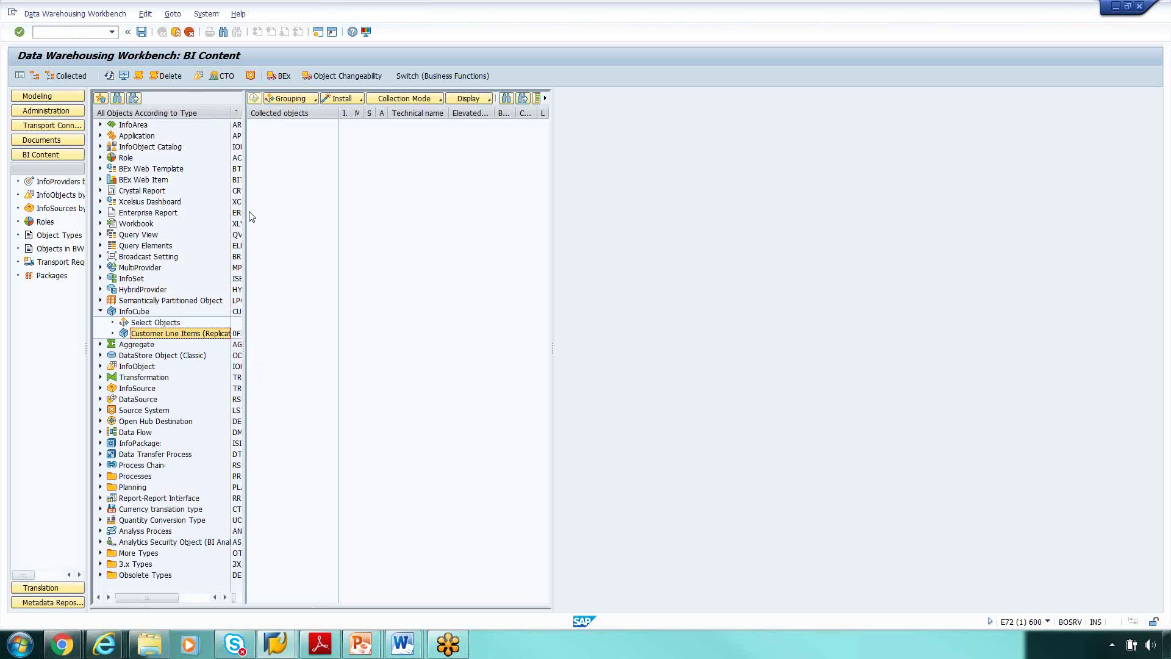
{"action": "left_click_drag", "start_coordinate": [244, 105], "coordinate": [360, 107]}
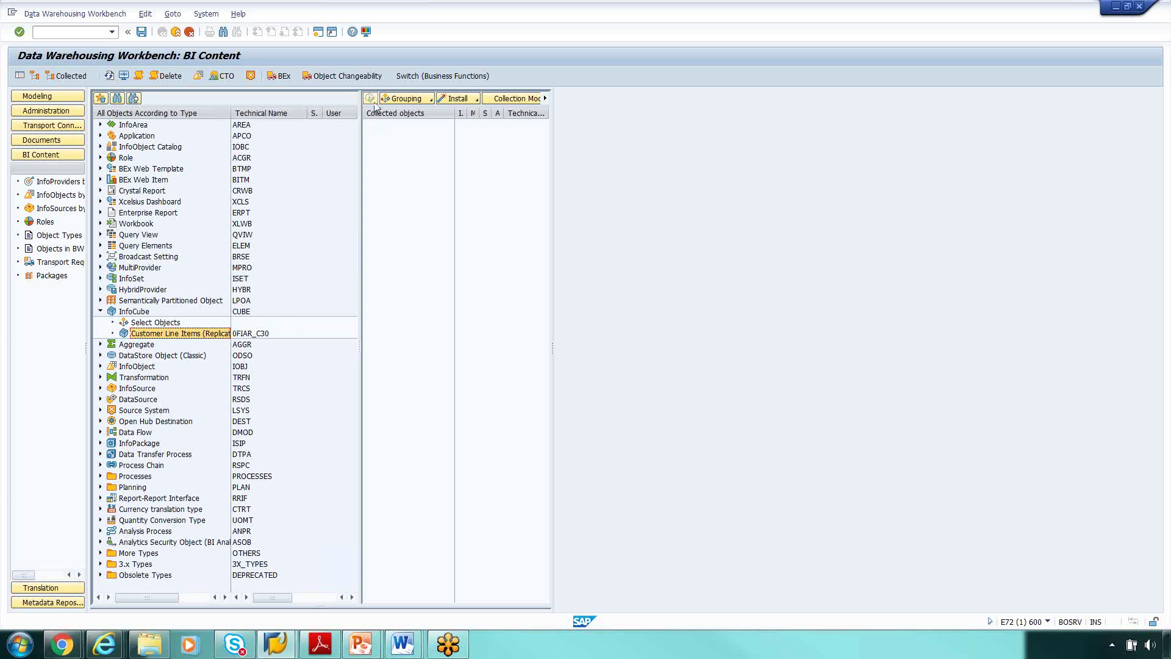
- Return to the InfoProviders in Modeling, search once more for 0FIAR_C30 and copy the search term
{"action": "left_click", "coordinate": [49, 98]}
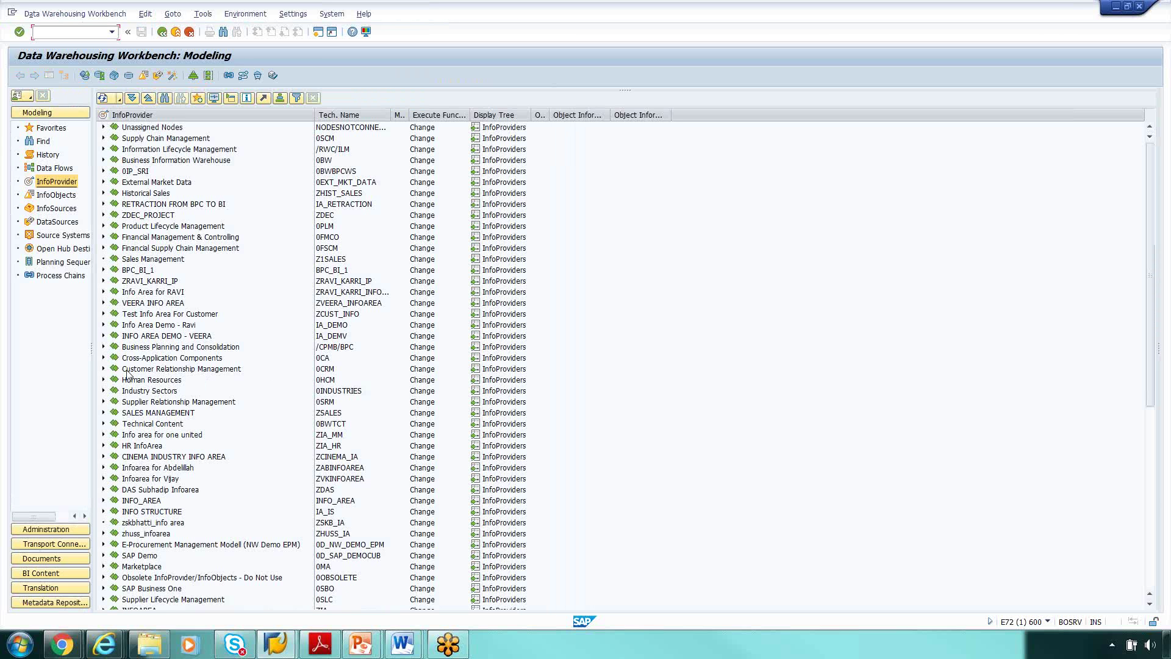
{"action": "left_click", "coordinate": [164, 98]}
{"action": "key", "text": "ctrl+c"}
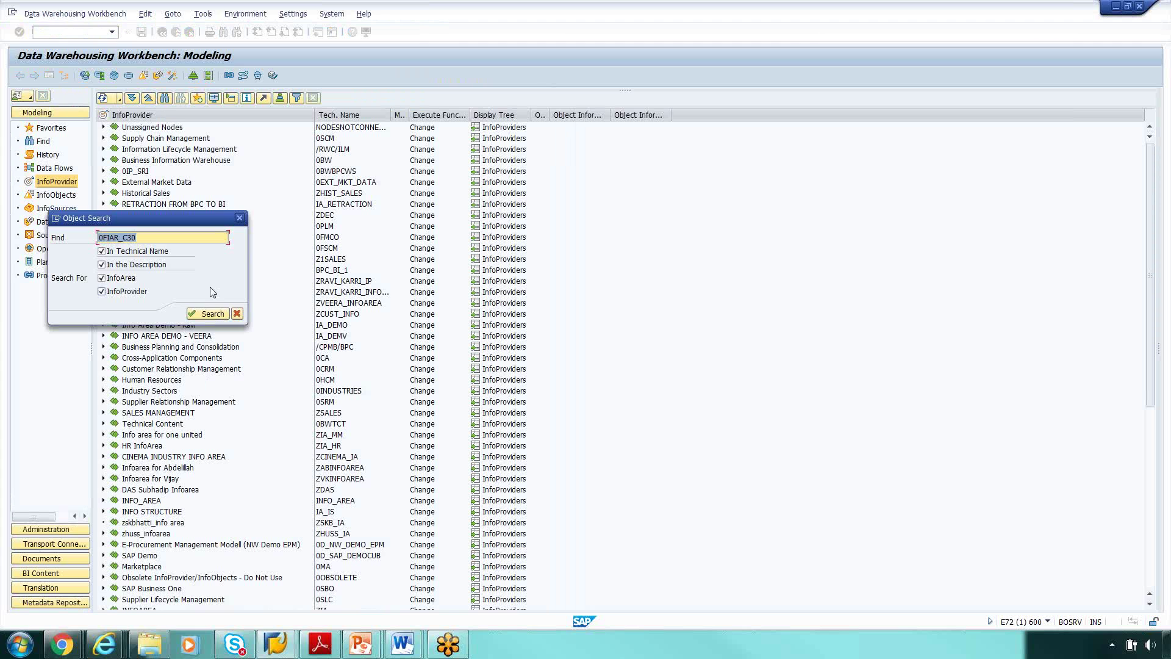
{"action": "left_click", "coordinate": [206, 314]}
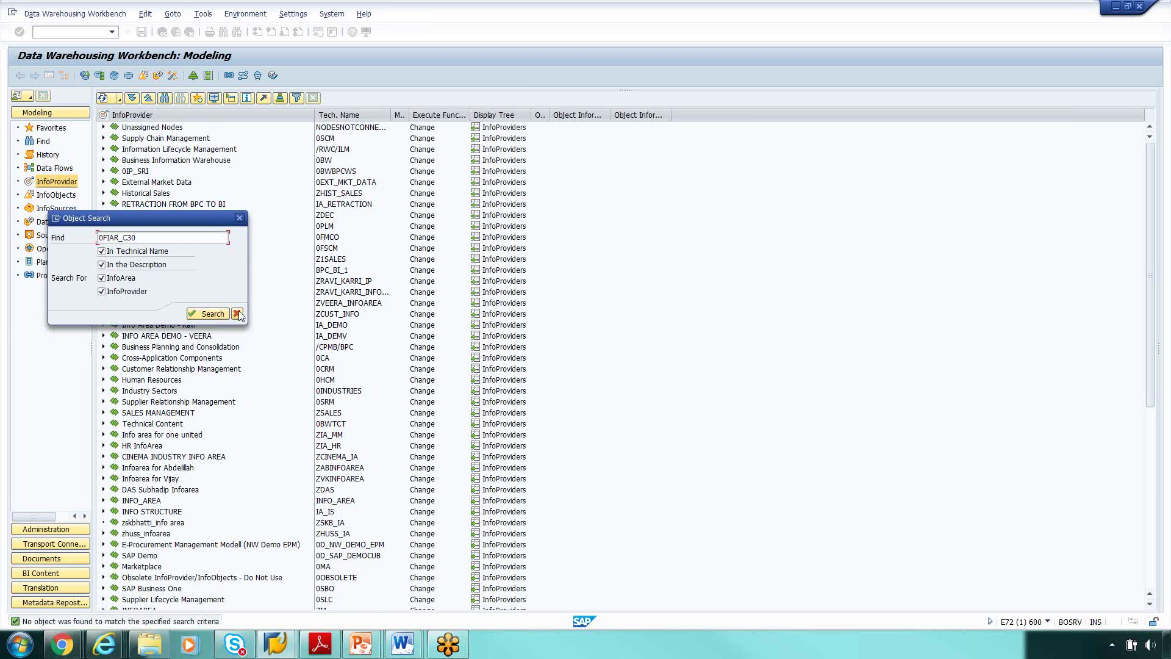
{"action": "left_click", "coordinate": [236, 314]}
- Run a general search of the Data Warehousing Workbench for 0FIAR_C30 across all object types
{"action": "left_click", "coordinate": [43, 141]}
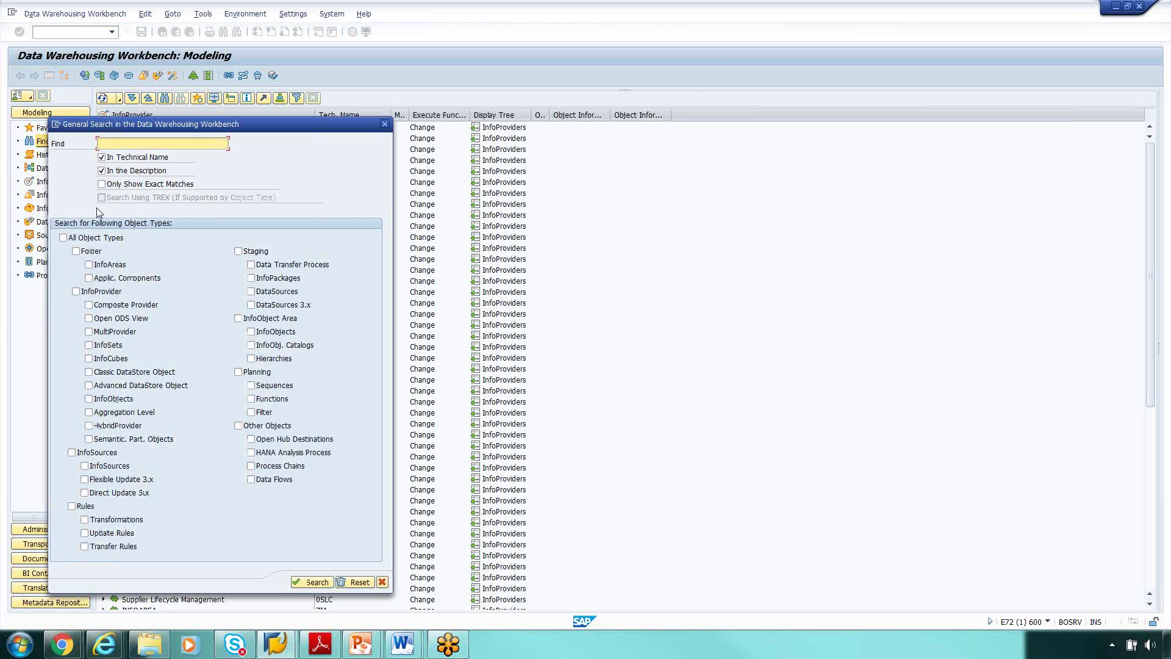
{"action": "key", "text": "ctrl+v"}
{"action": "left_click", "coordinate": [63, 237]}
{"action": "left_click", "coordinate": [317, 583]}
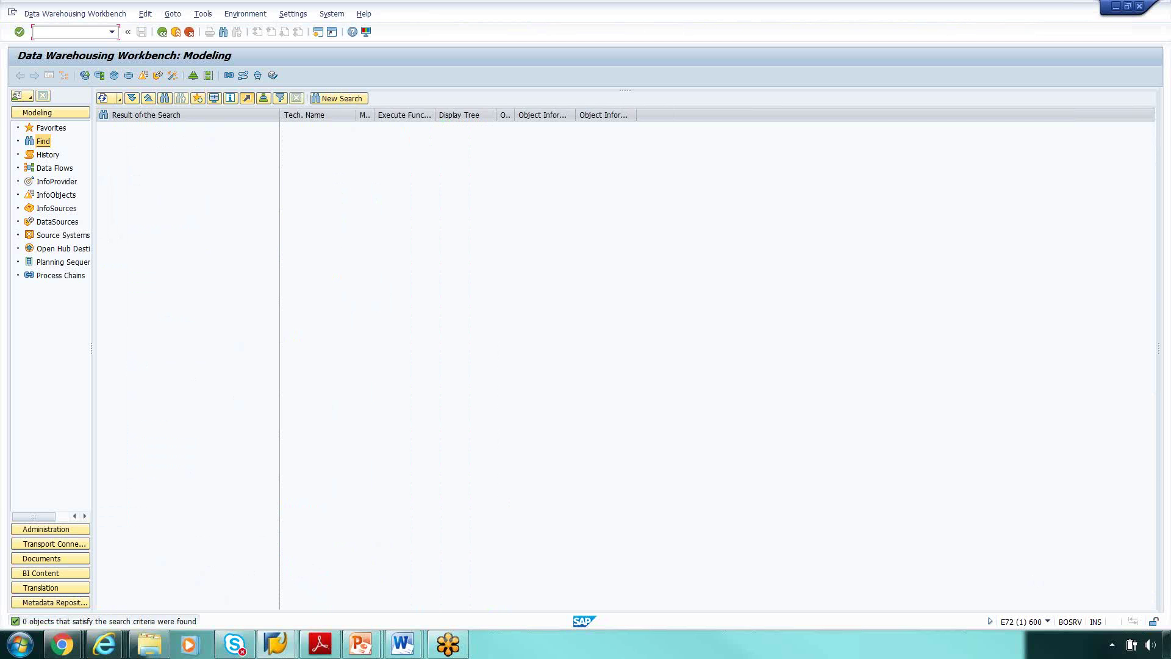
{"action": "key", "text": "alt+Tab"}
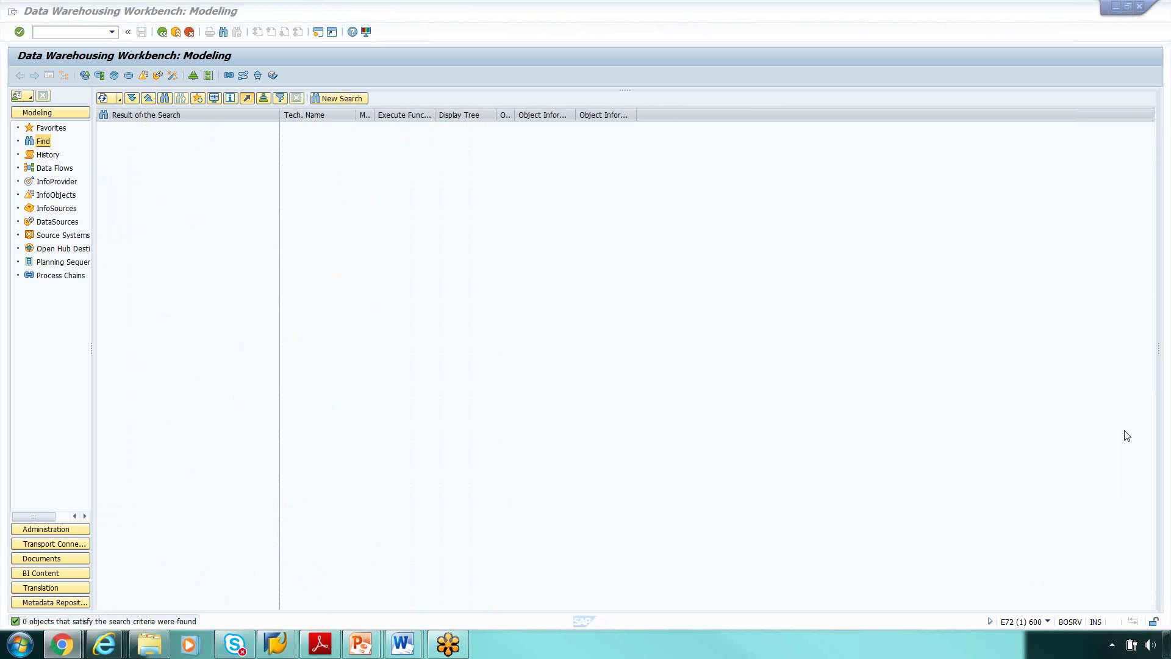
- Display the content version of the Customer Line Items (Replicated) InfoCube from BI Content and check its technical name
{"action": "left_click_drag", "start_coordinate": [89, 221], "coordinate": [201, 220]}
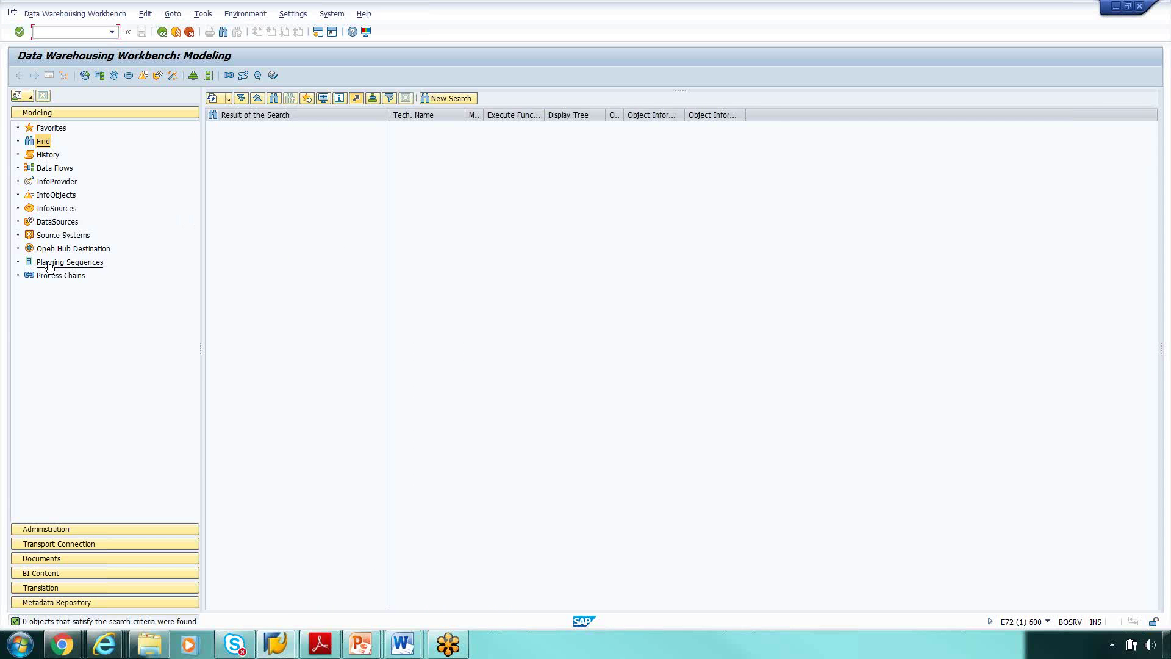
{"action": "left_click", "coordinate": [54, 572]}
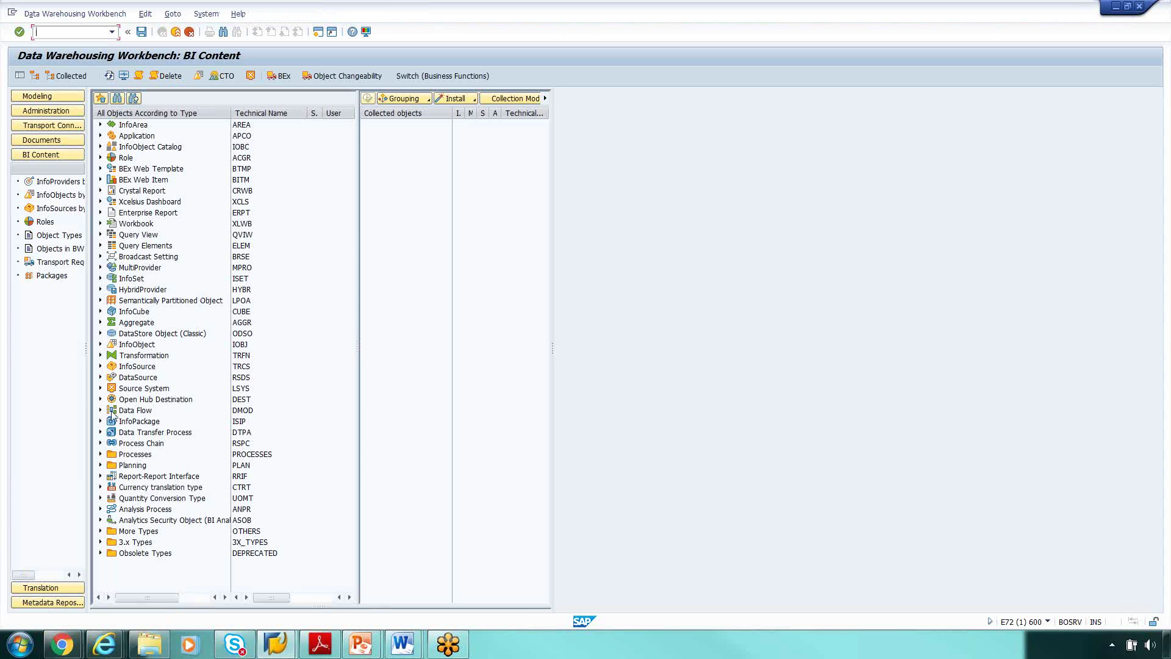
{"action": "left_click", "coordinate": [100, 311]}
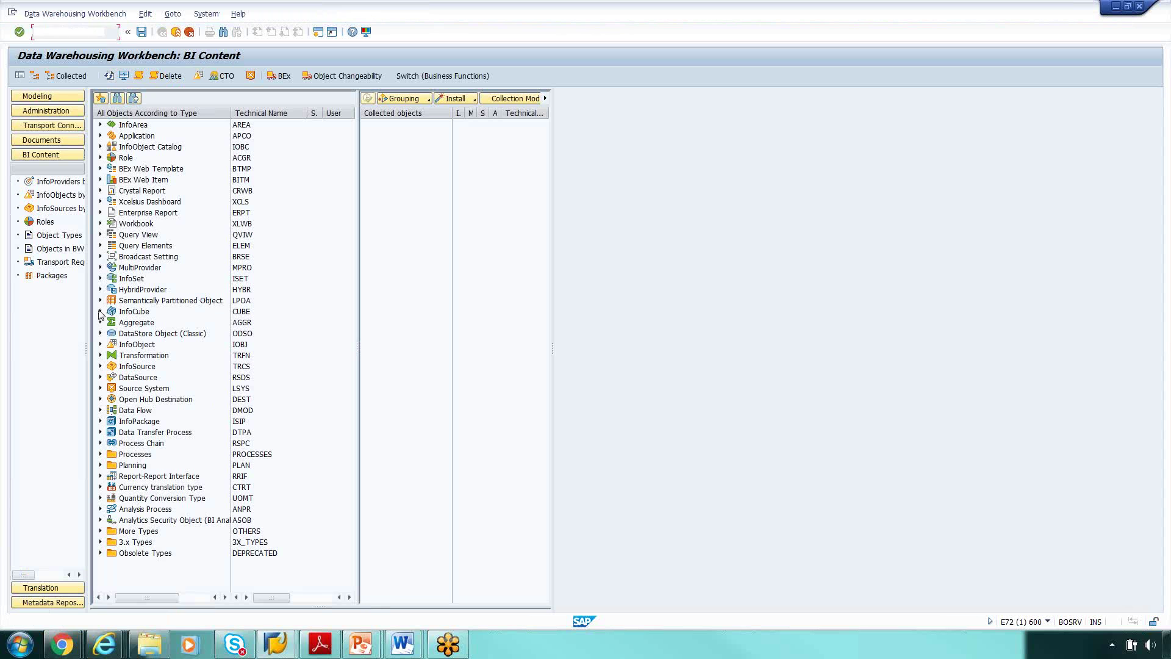
{"action": "left_click", "coordinate": [146, 334]}
{"action": "double_click", "coordinate": [147, 334]}
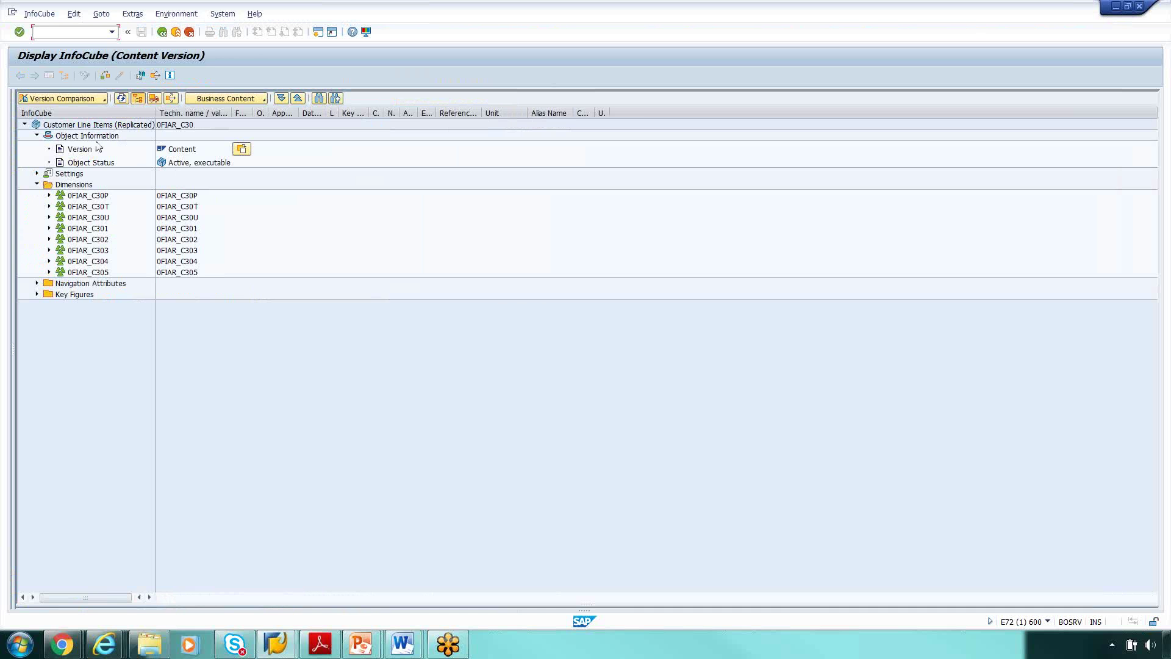
{"action": "left_click", "coordinate": [171, 126]}
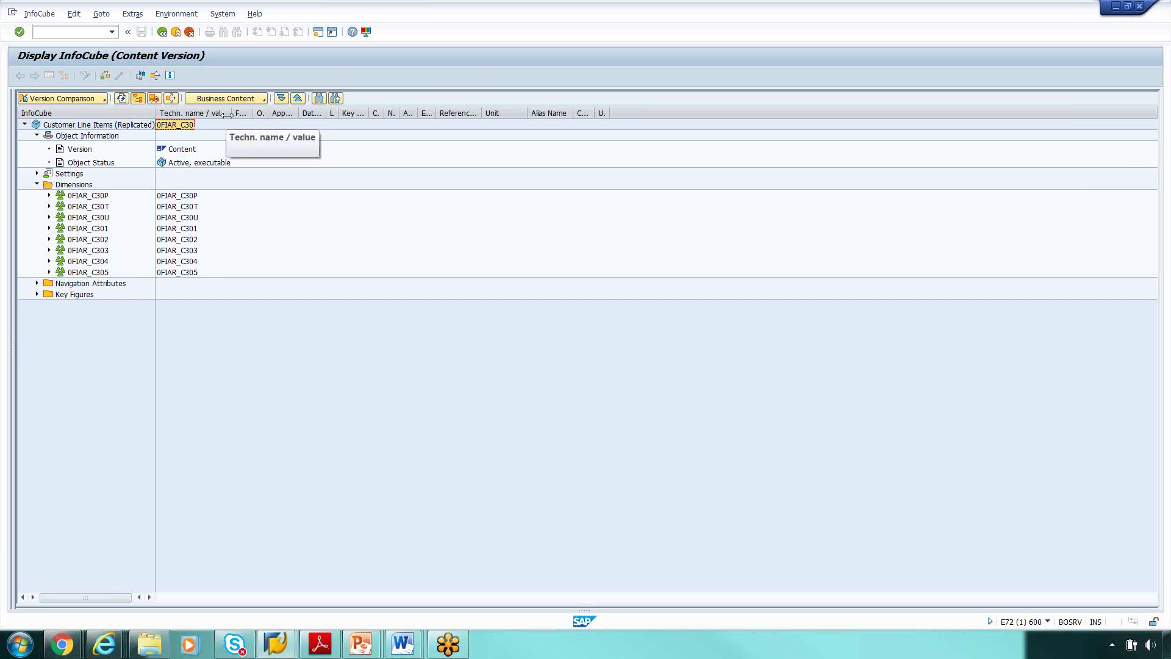
{"action": "left_click", "coordinate": [162, 32]}
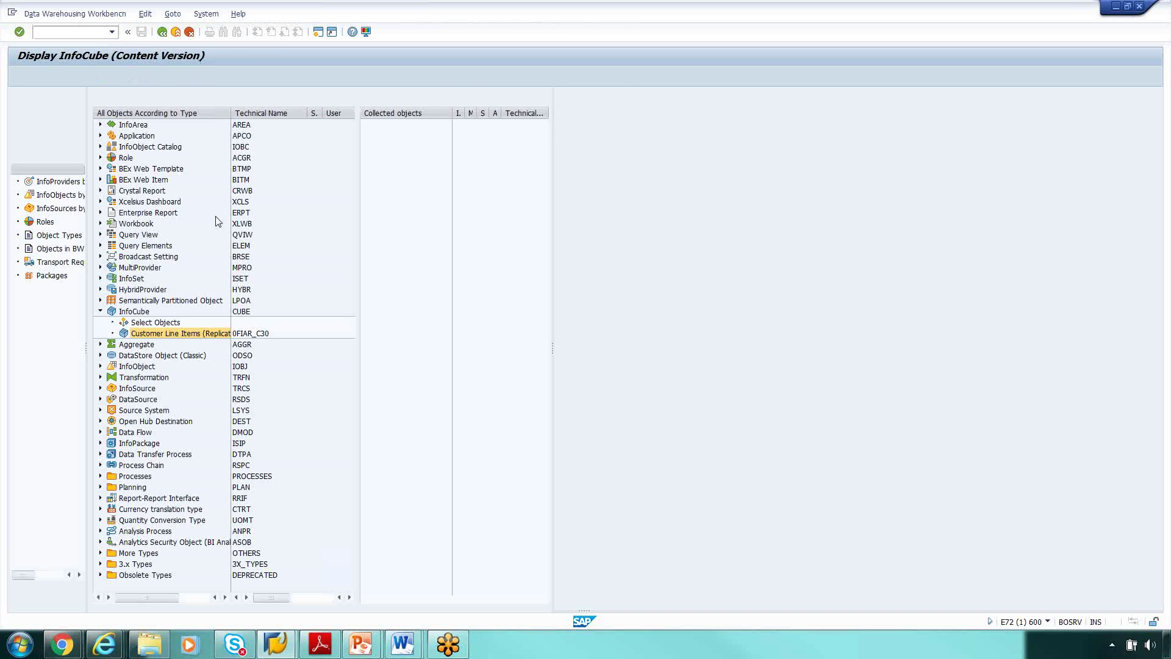
- Collect the Customer Line Items (Replicated) cube again for installation and widen the collected objects area
{"action": "right_click", "coordinate": [204, 337]}
{"action": "left_click", "coordinate": [266, 342]}
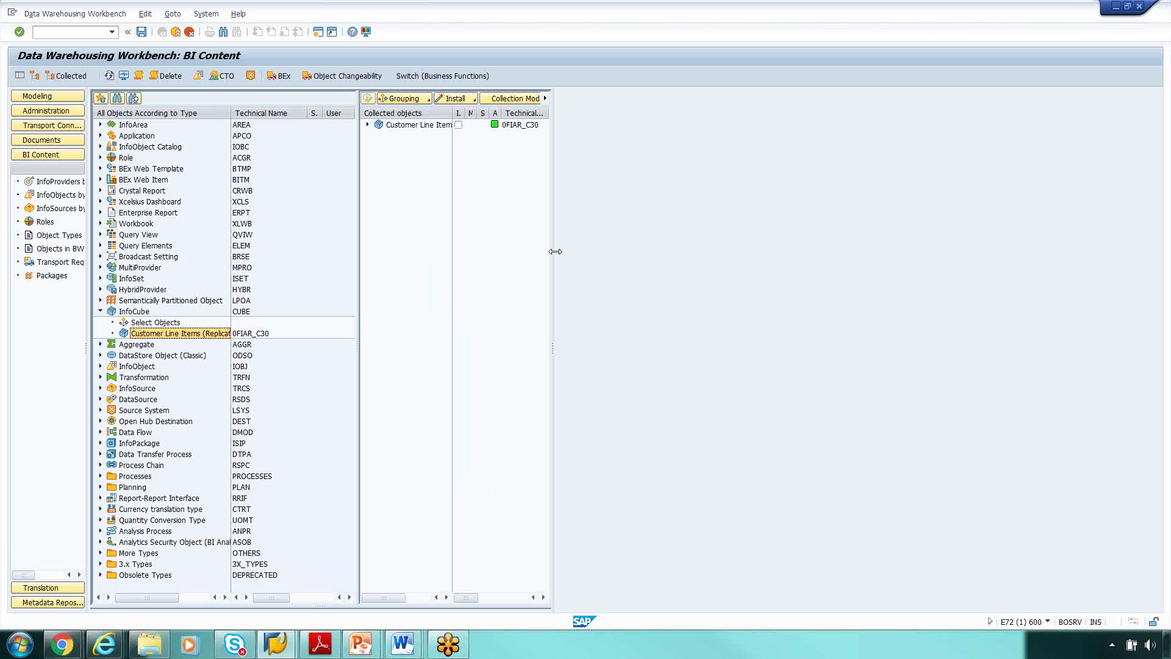
{"action": "left_click_drag", "start_coordinate": [552, 254], "coordinate": [725, 267]}
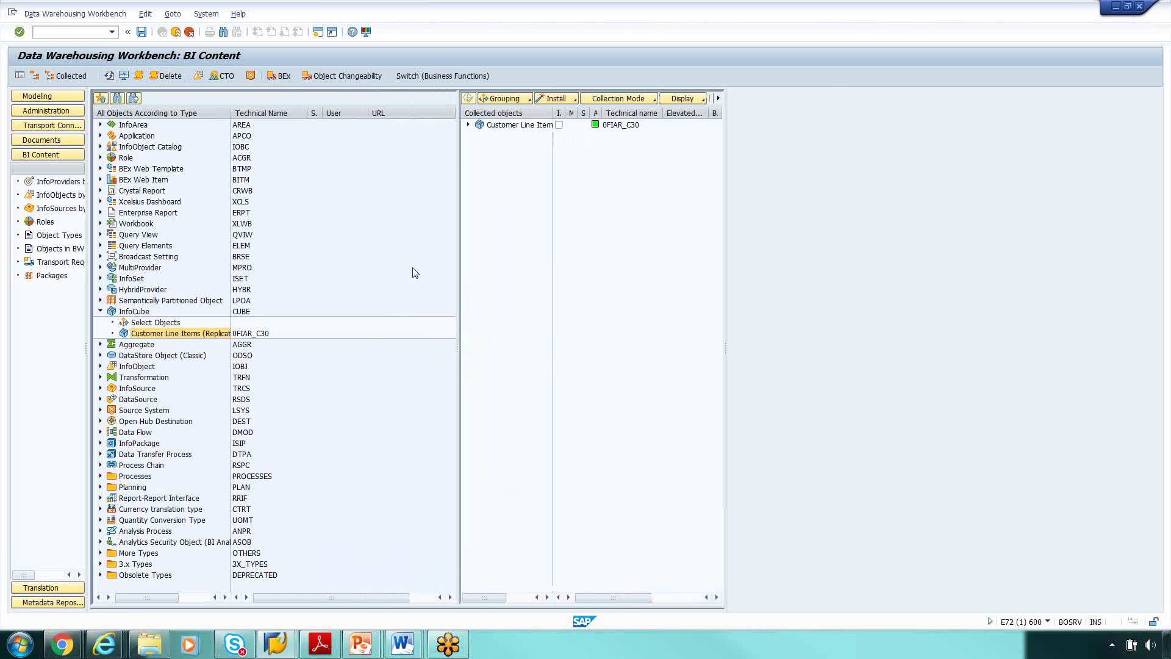
- Mark the collected Customer Line Items (Replicated) cube, its InfoArea and its InfoObjects for installation and open the install options
{"action": "left_click", "coordinate": [469, 125]}
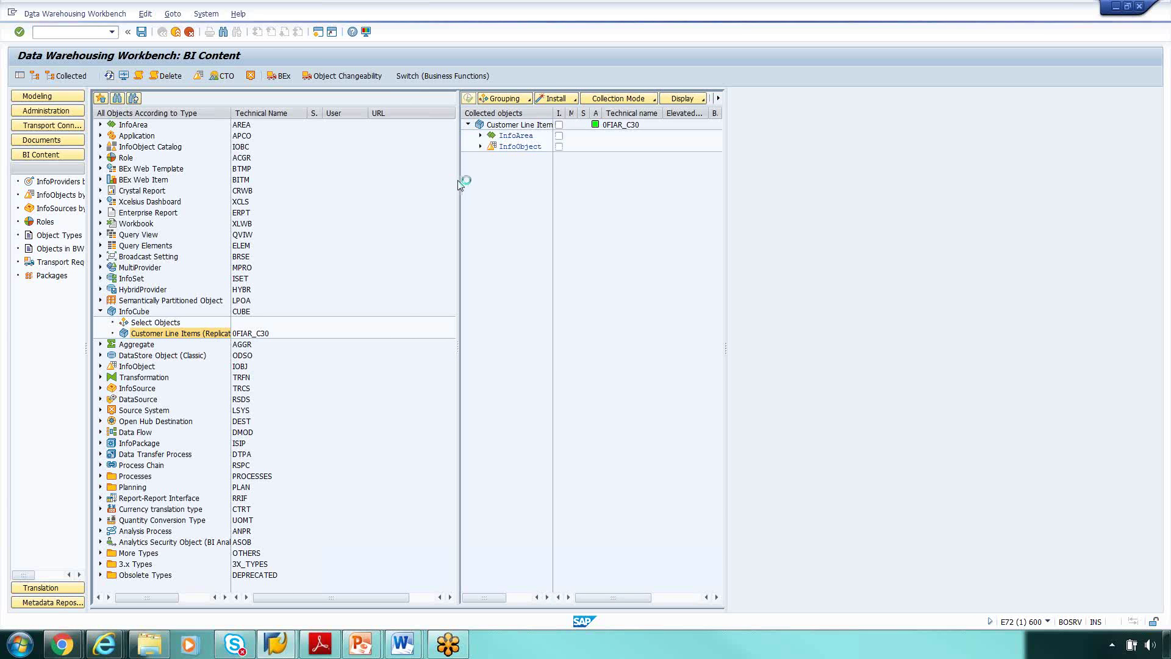
{"action": "left_click_drag", "start_coordinate": [460, 185], "coordinate": [412, 189]}
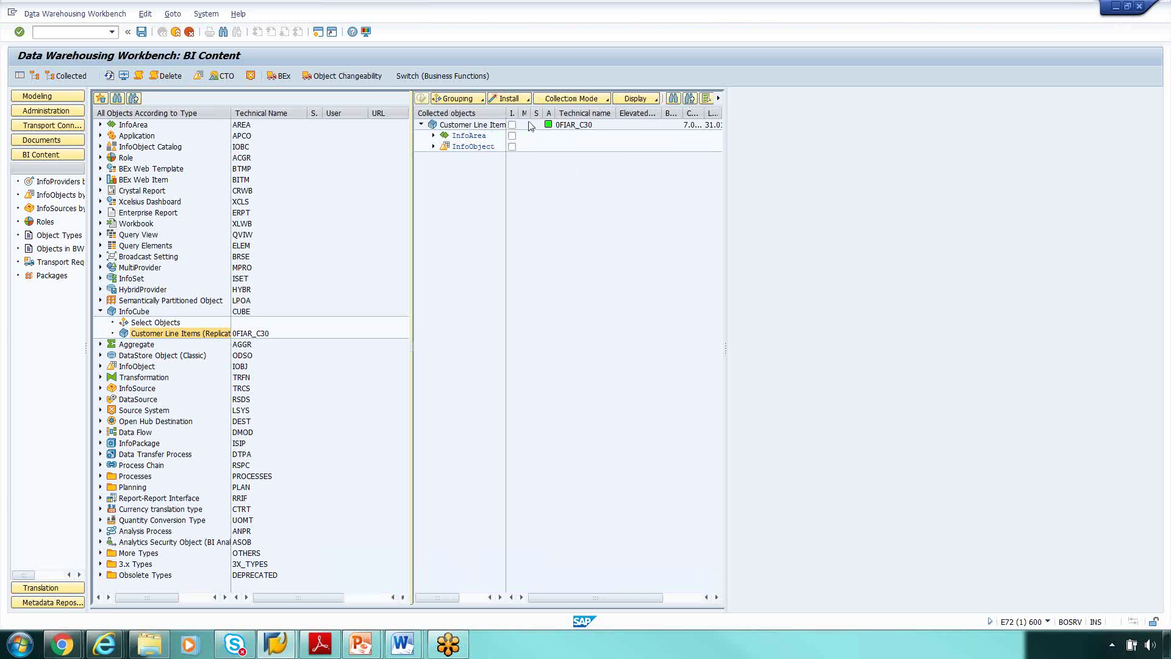
{"action": "left_click_drag", "start_coordinate": [549, 112], "coordinate": [549, 112]}
{"action": "left_click_drag", "start_coordinate": [415, 172], "coordinate": [400, 172]}
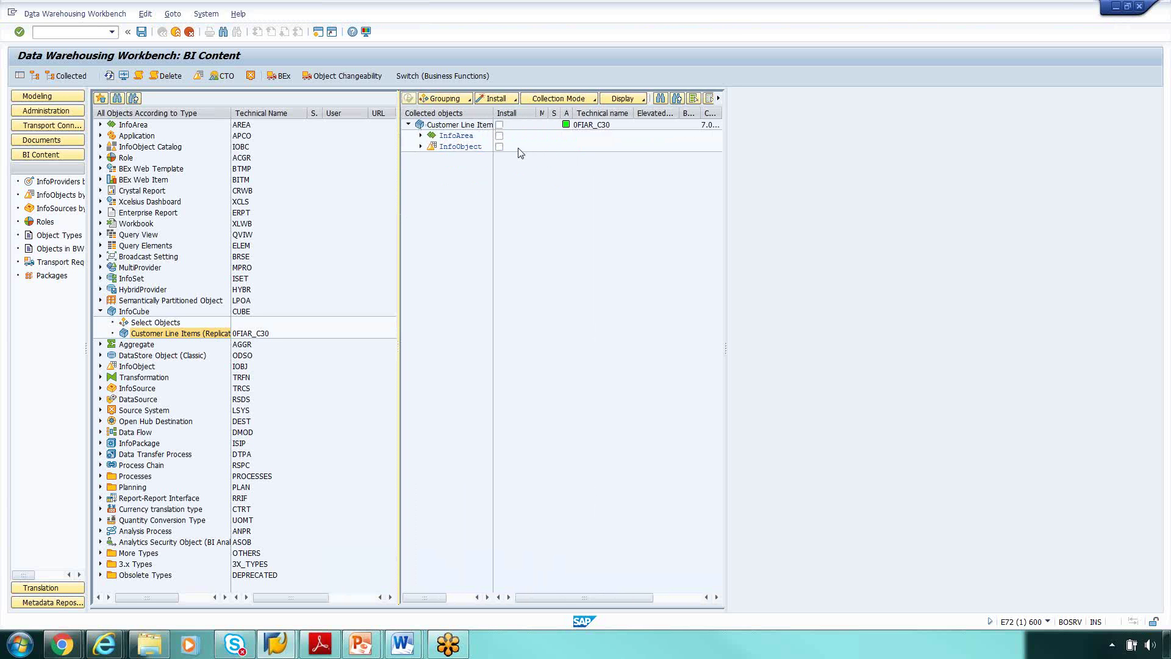
{"action": "left_click", "coordinate": [499, 125]}
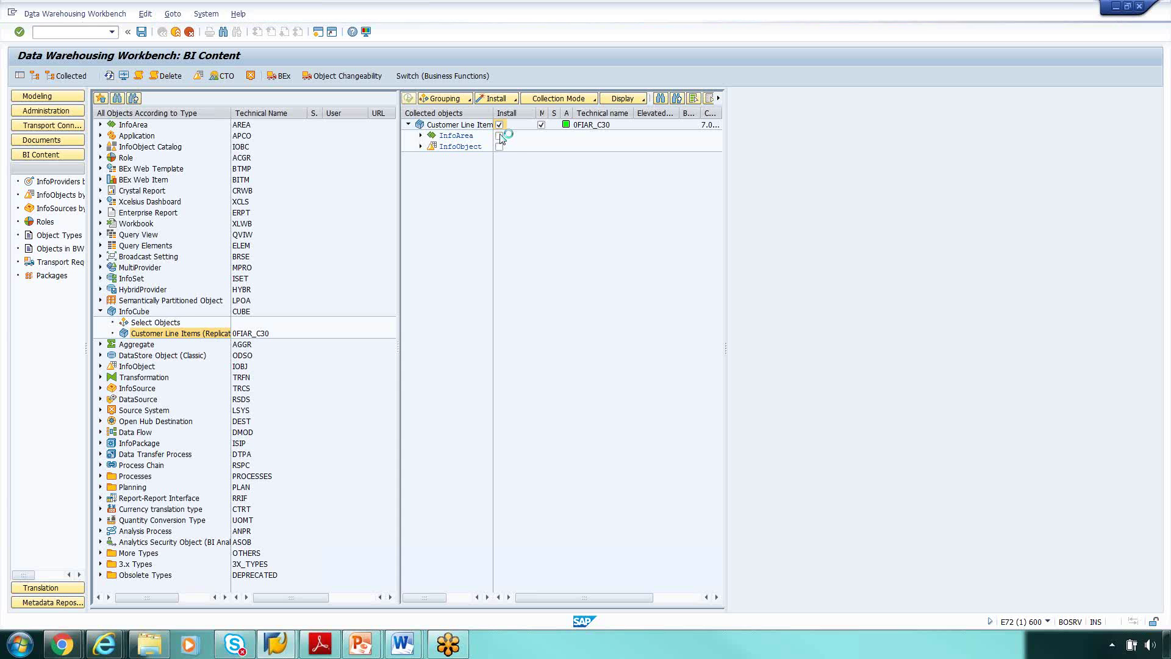
{"action": "left_click", "coordinate": [498, 136]}
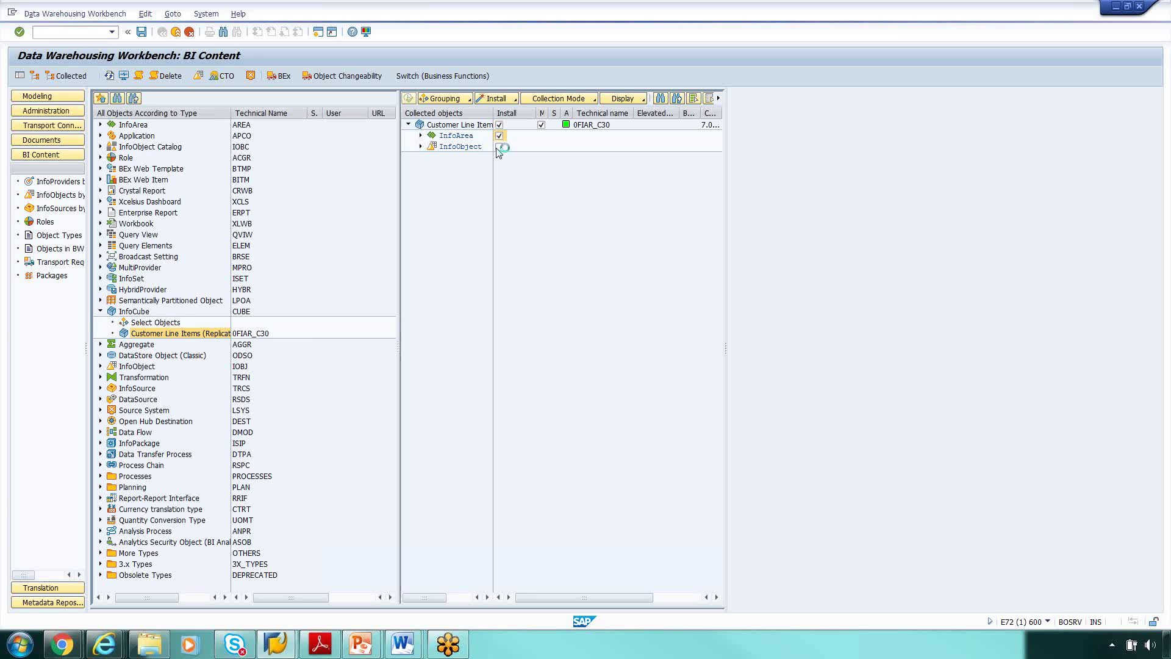
{"action": "left_click", "coordinate": [499, 146]}
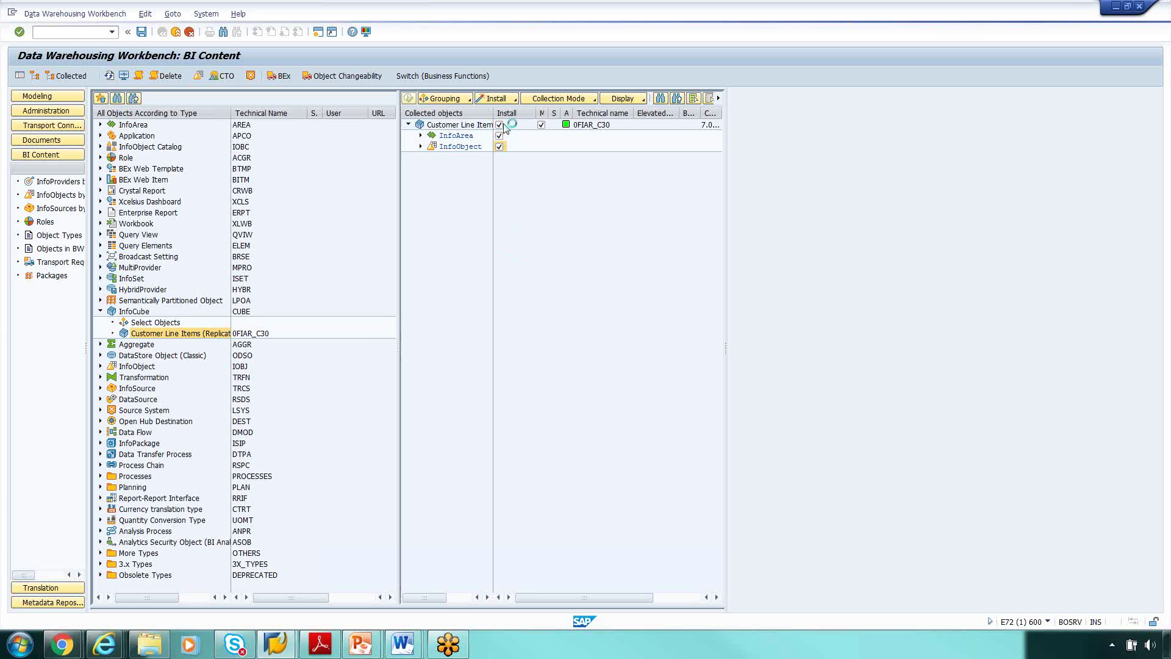
{"action": "left_click", "coordinate": [515, 99]}
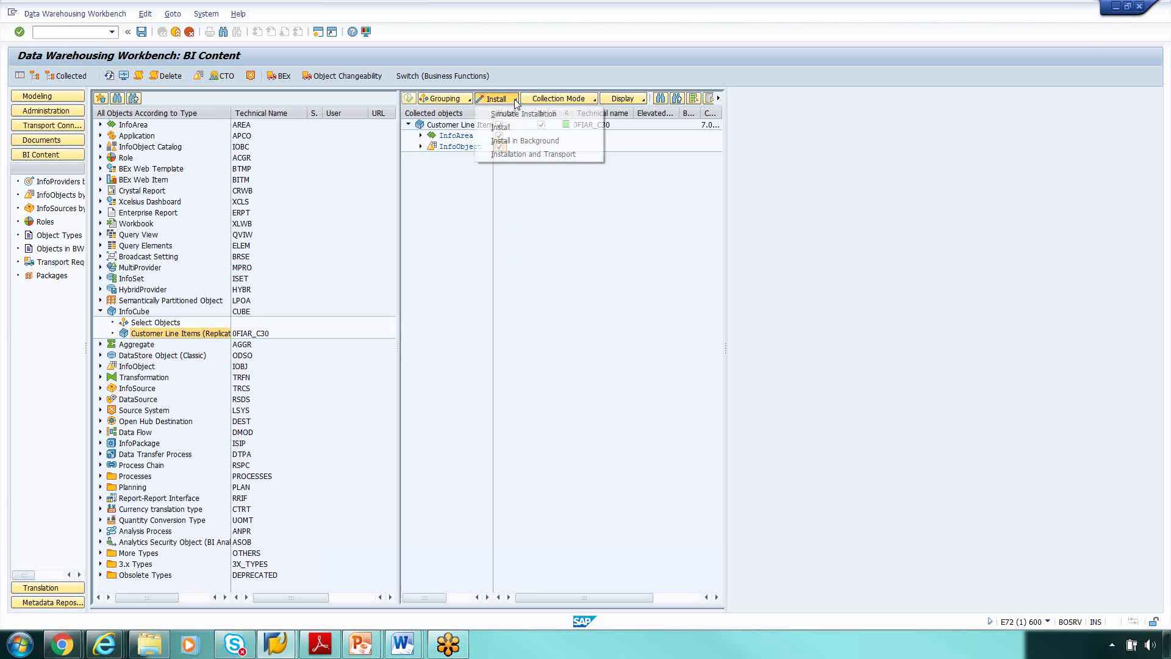
{"action": "left_click", "coordinate": [513, 128]}
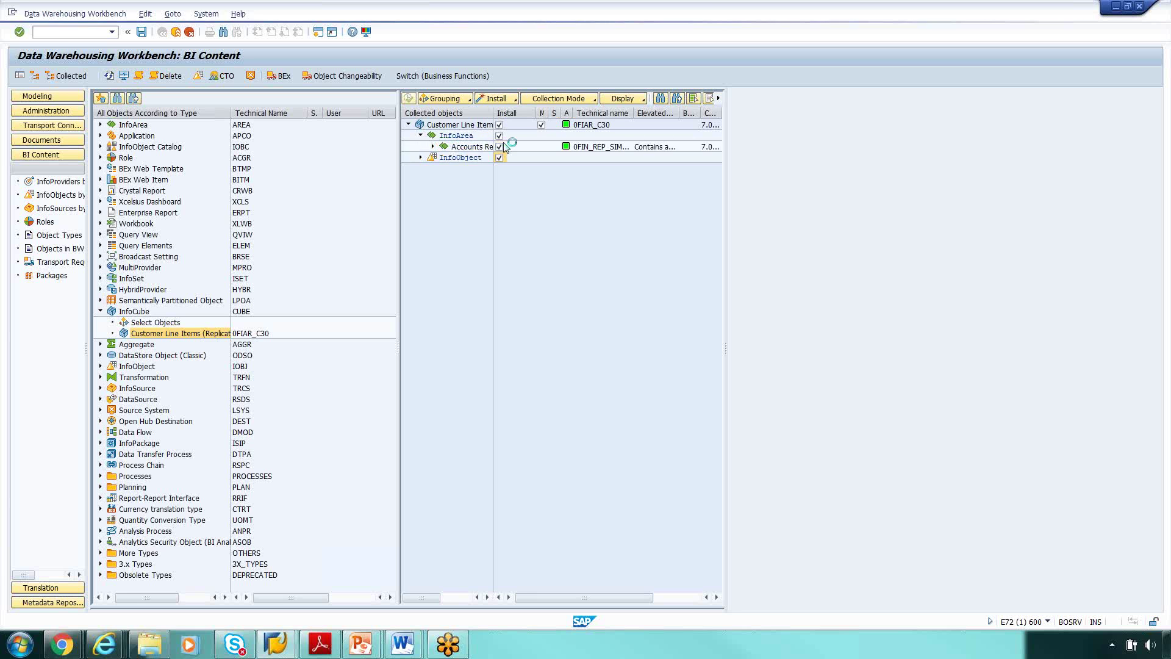
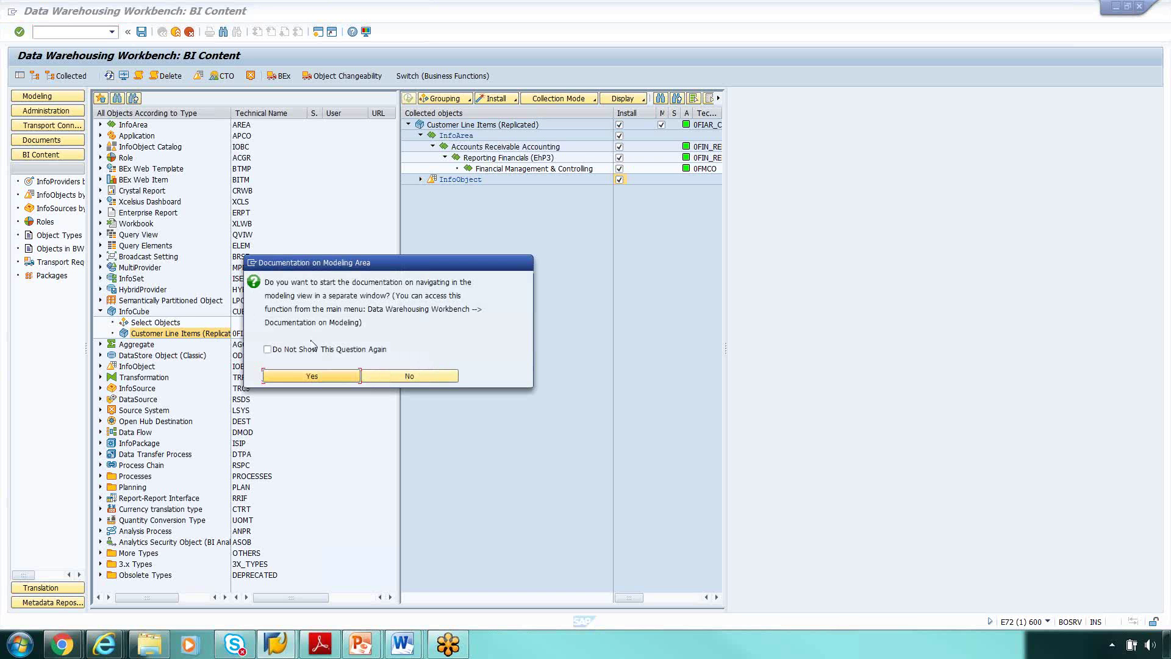
- Decline the modeling documentation in the second session and expand Financial Management & Controlling, Reporting Financials (EhP3) down to Accounts Receivable Accounting
{"action": "left_click", "coordinate": [426, 377]}
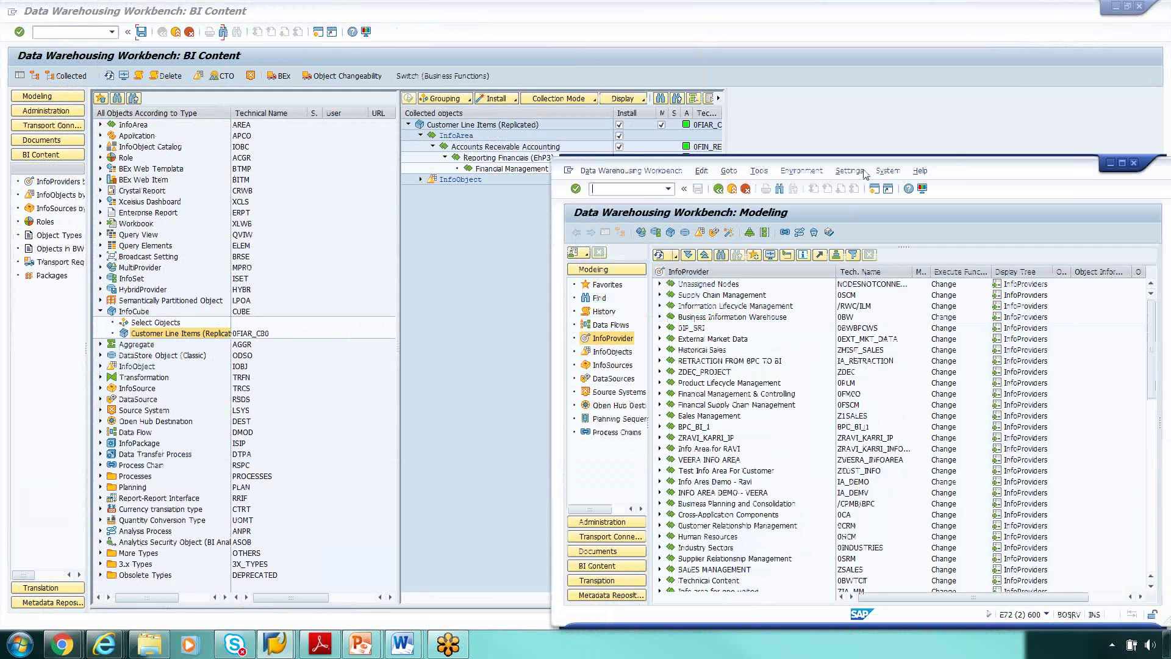
{"action": "left_click", "coordinate": [921, 187]}
{"action": "key", "text": "Escape"}
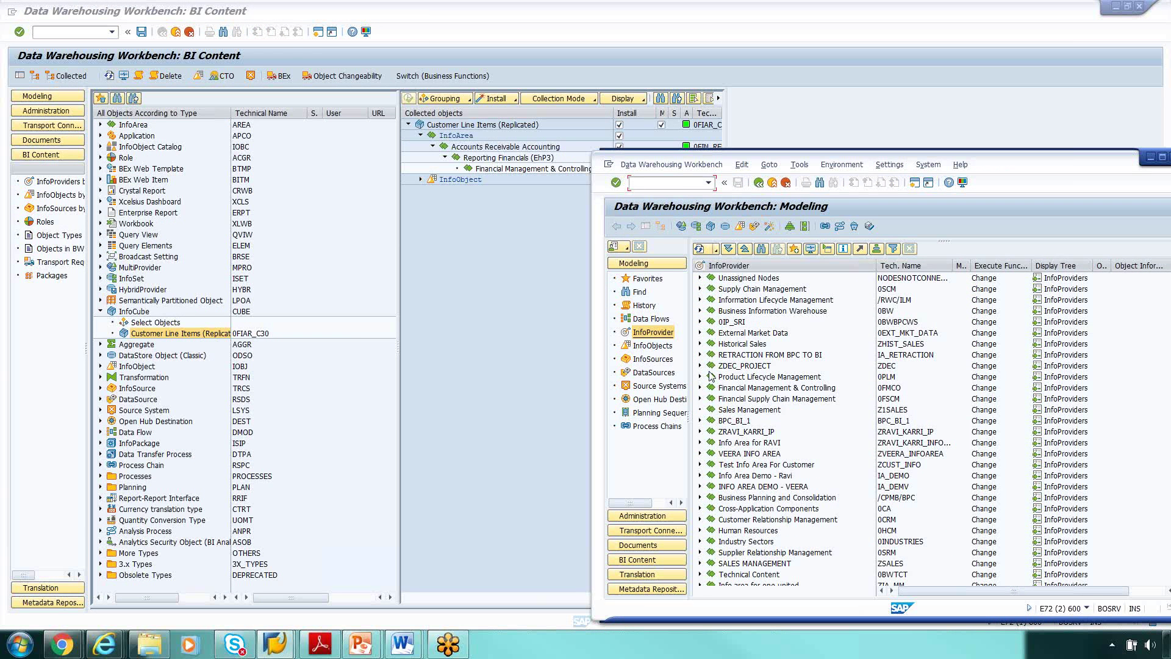
{"action": "left_click", "coordinate": [700, 409]}
{"action": "left_click", "coordinate": [700, 387]}
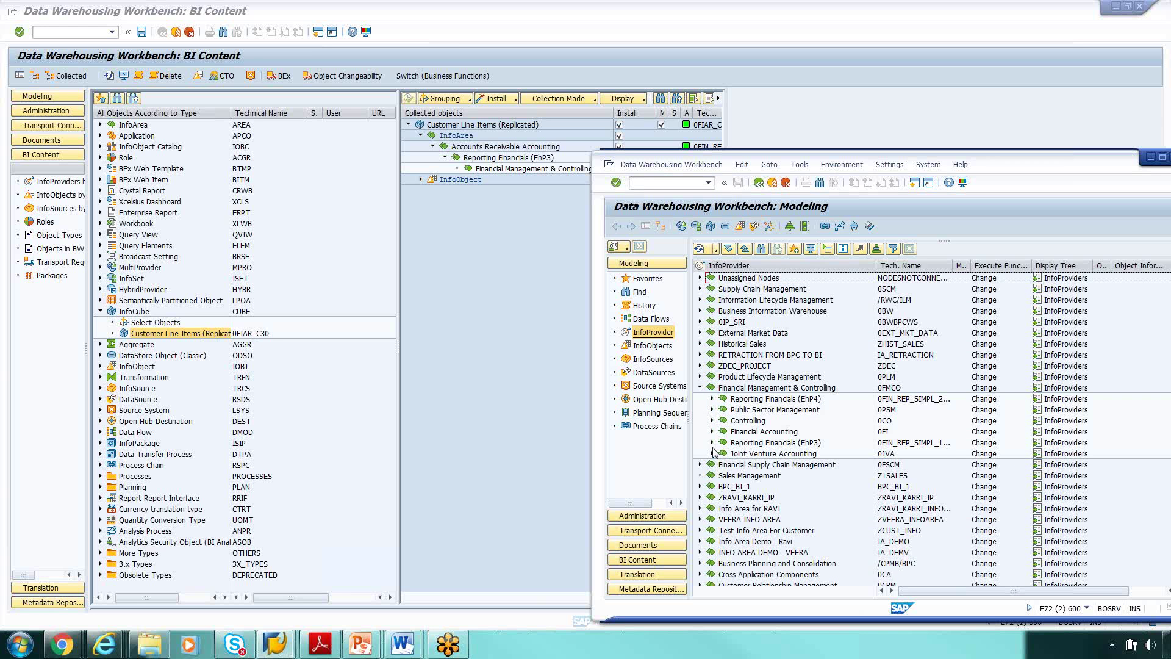
{"action": "left_click", "coordinate": [712, 442]}
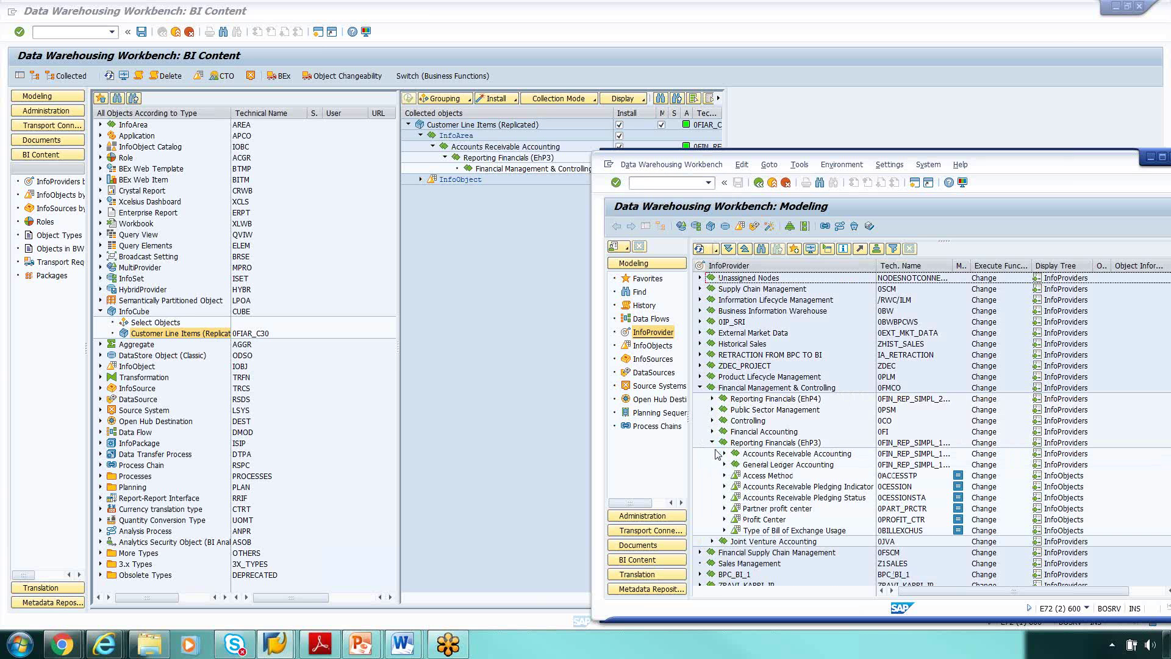
{"action": "left_click", "coordinate": [723, 453]}
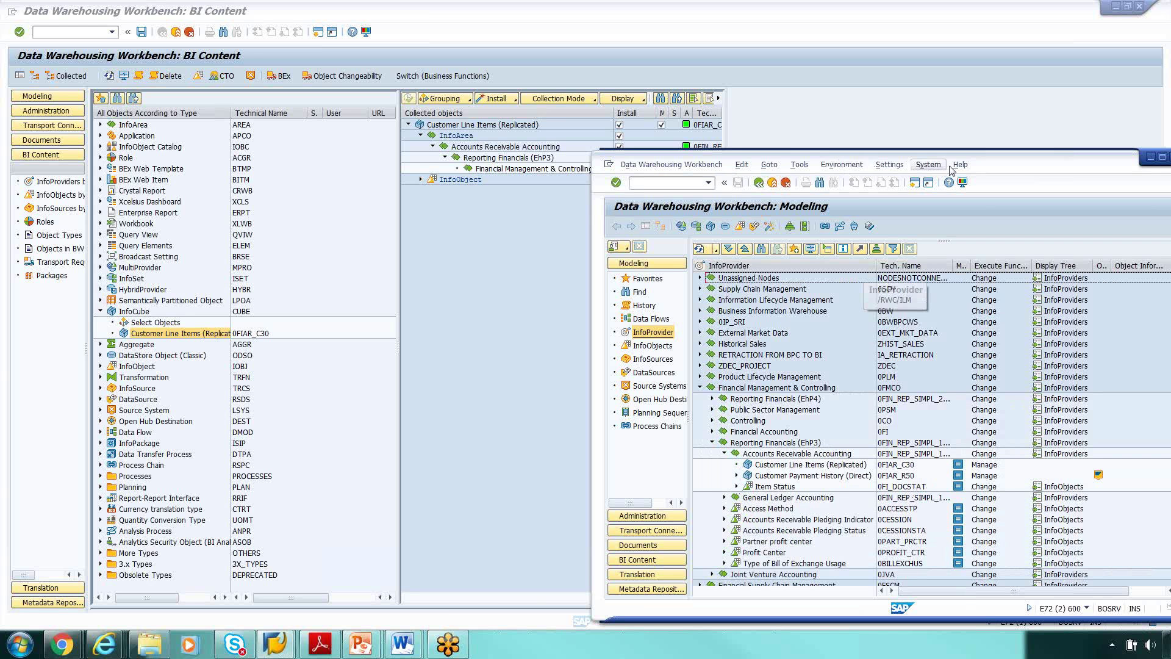
- Maximize the Modeling window and search the InfoProvider tree for the cube's technical name 0FIAR_C30
{"action": "left_click_drag", "start_coordinate": [978, 165], "coordinate": [778, 177]}
{"action": "double_click", "coordinate": [778, 177]}
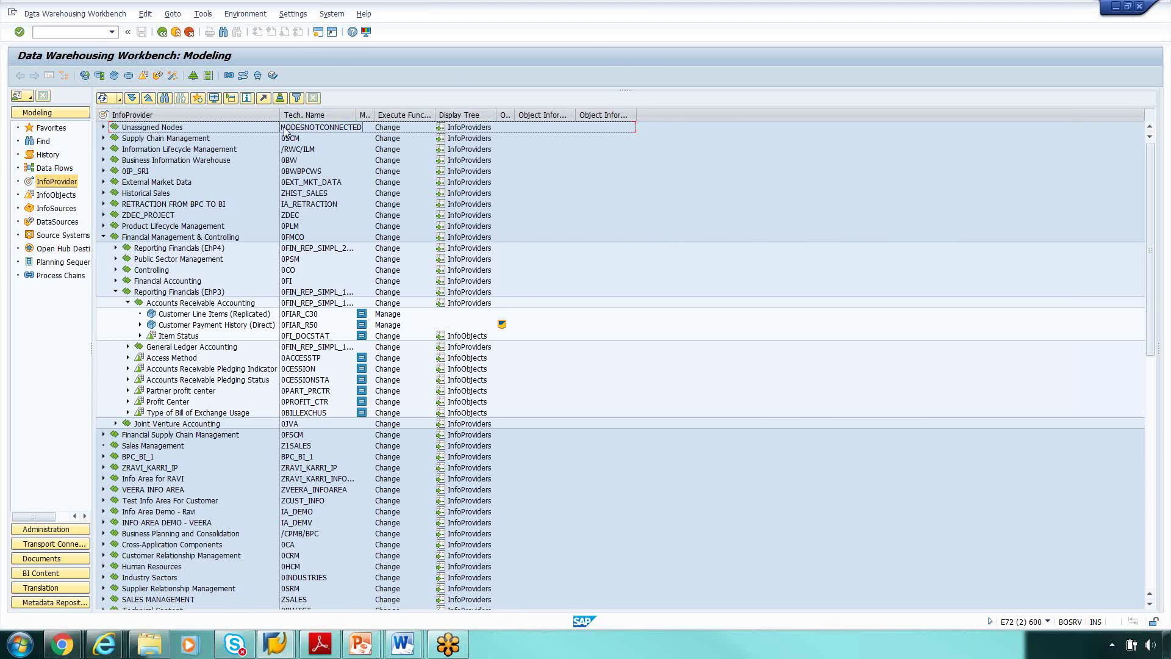
{"action": "left_click_drag", "start_coordinate": [291, 119], "coordinate": [328, 117]}
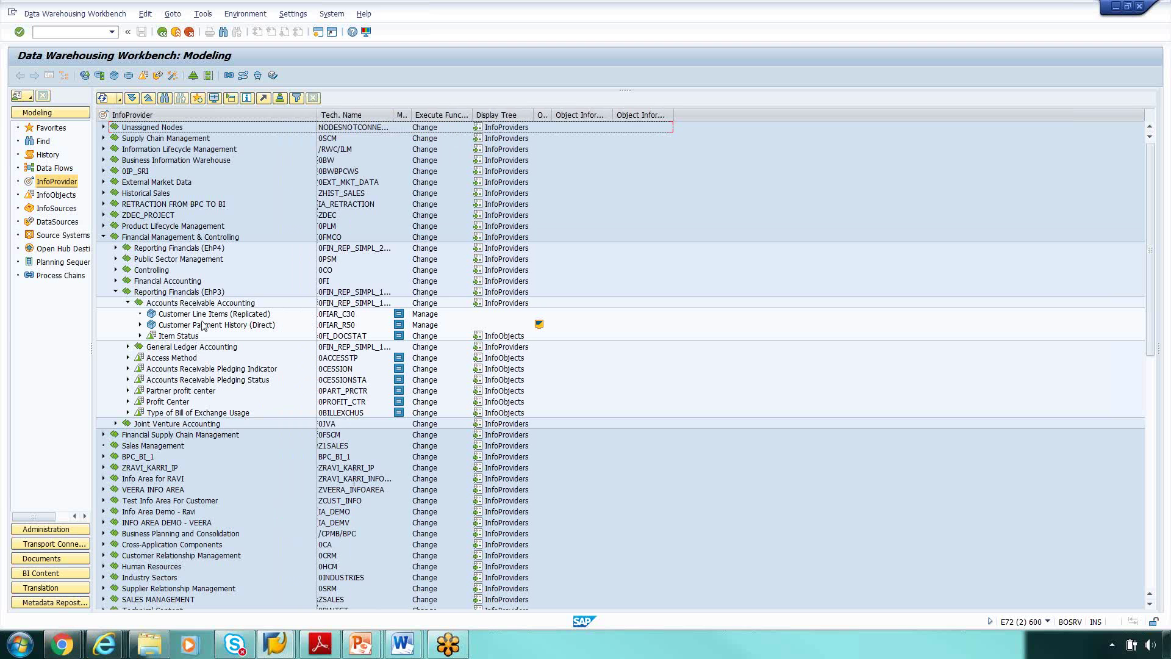
{"action": "left_click", "coordinate": [344, 317]}
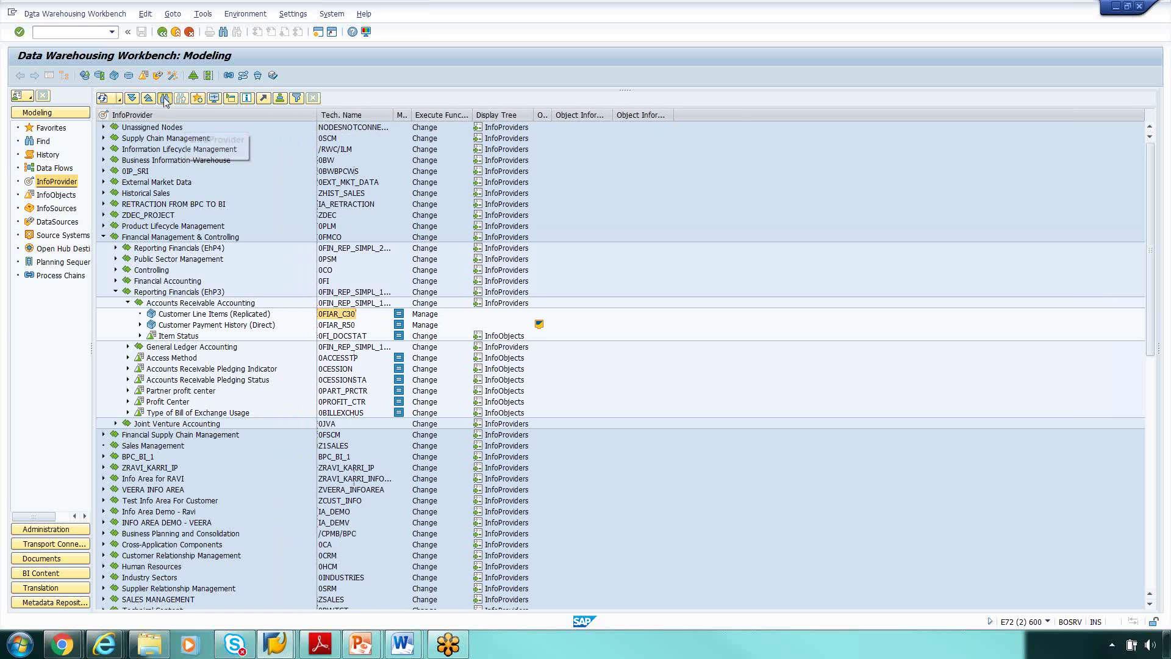
{"action": "key", "text": "ctrl+f"}
{"action": "type", "text": "0FIAR_C30,"}
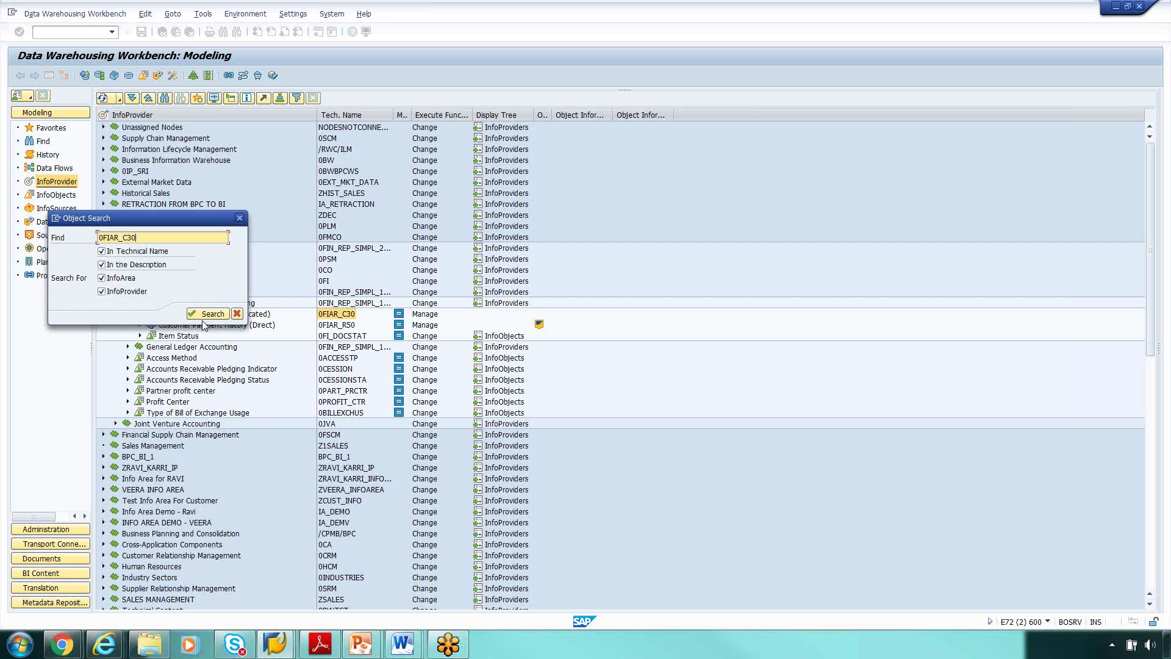
{"action": "left_click", "coordinate": [206, 314]}
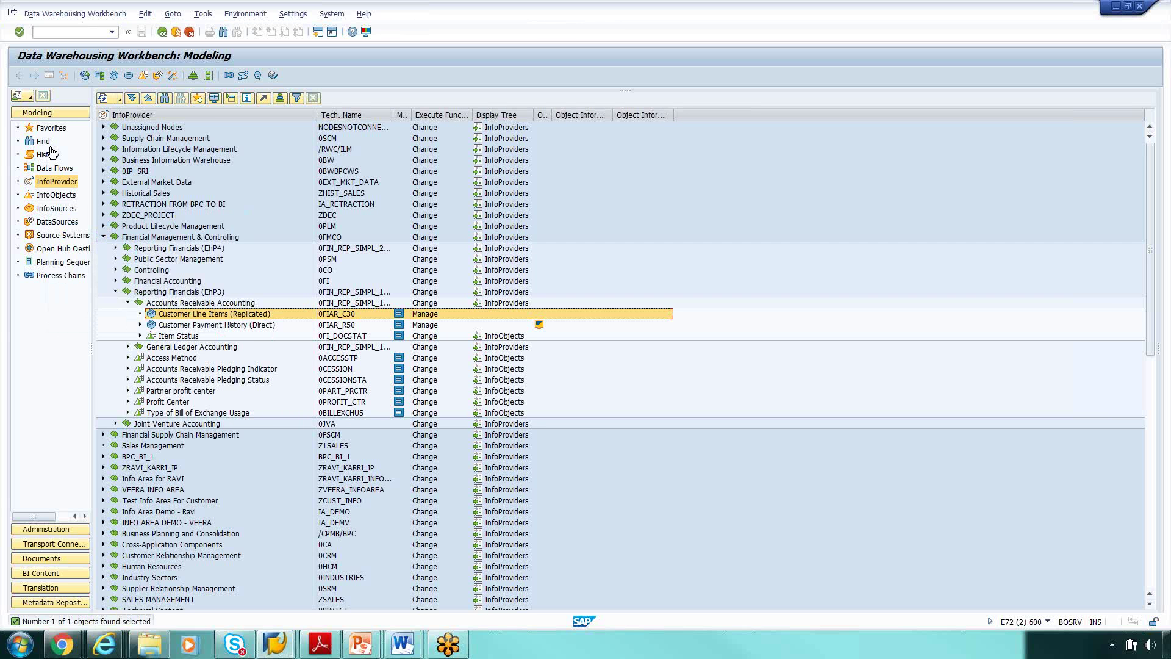
- Run a general search in the Data Warehousing Workbench for 0FIAR_C30 with all object types included
{"action": "left_click", "coordinate": [44, 142]}
{"action": "type", "text": "0FIAR_C30,"}
{"action": "left_click", "coordinate": [63, 238]}
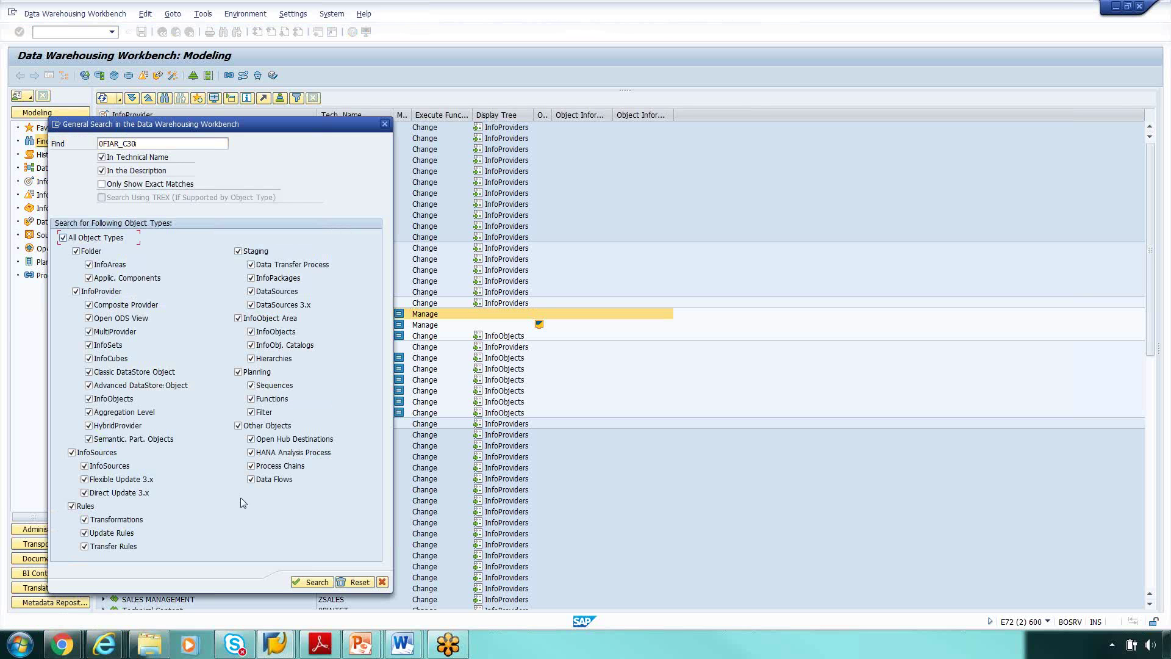
{"action": "left_click", "coordinate": [316, 582]}
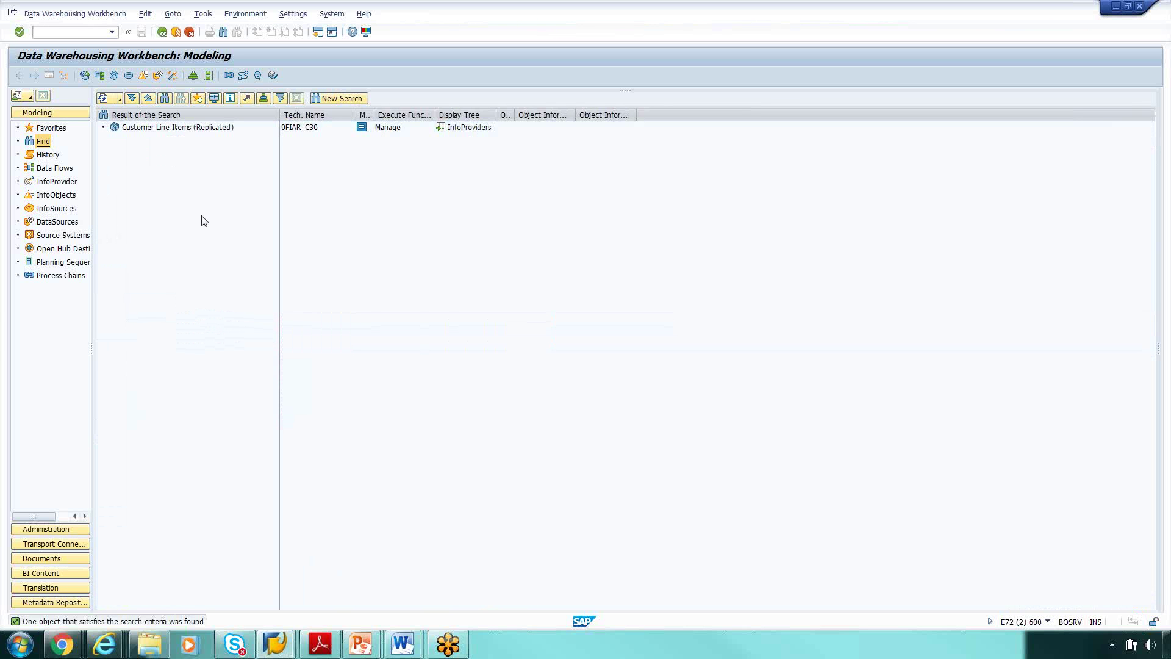
- Review the actions available for the found Customer Line Items (Replicated) cube without running any of them
{"action": "left_click", "coordinate": [175, 129]}
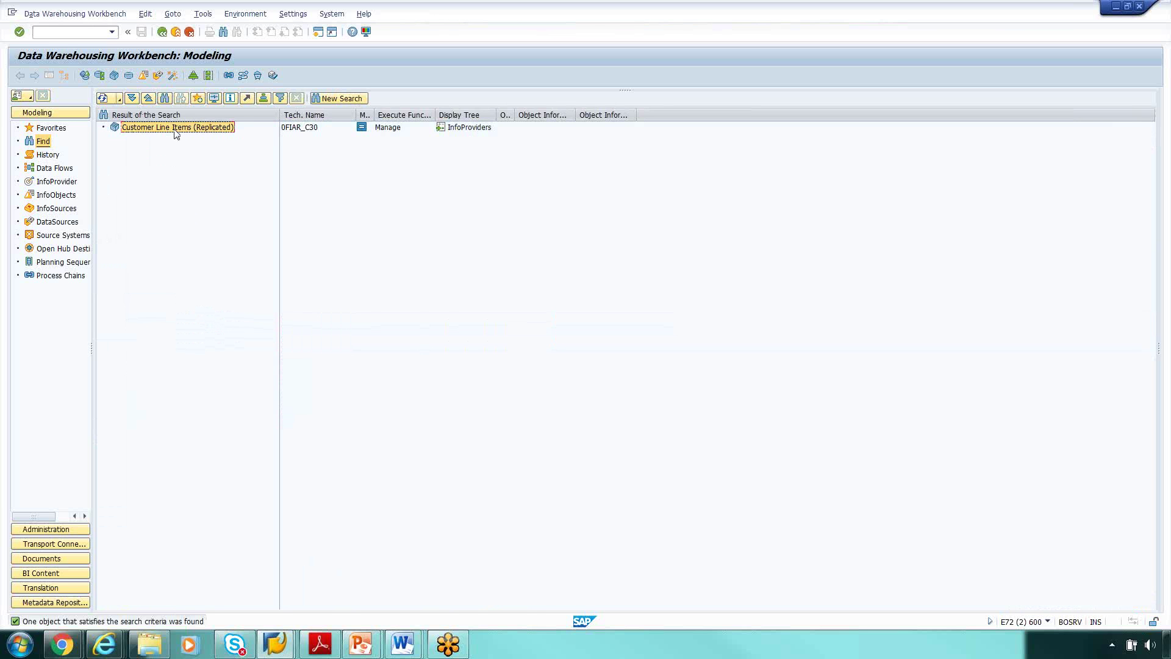
{"action": "right_click", "coordinate": [175, 131]}
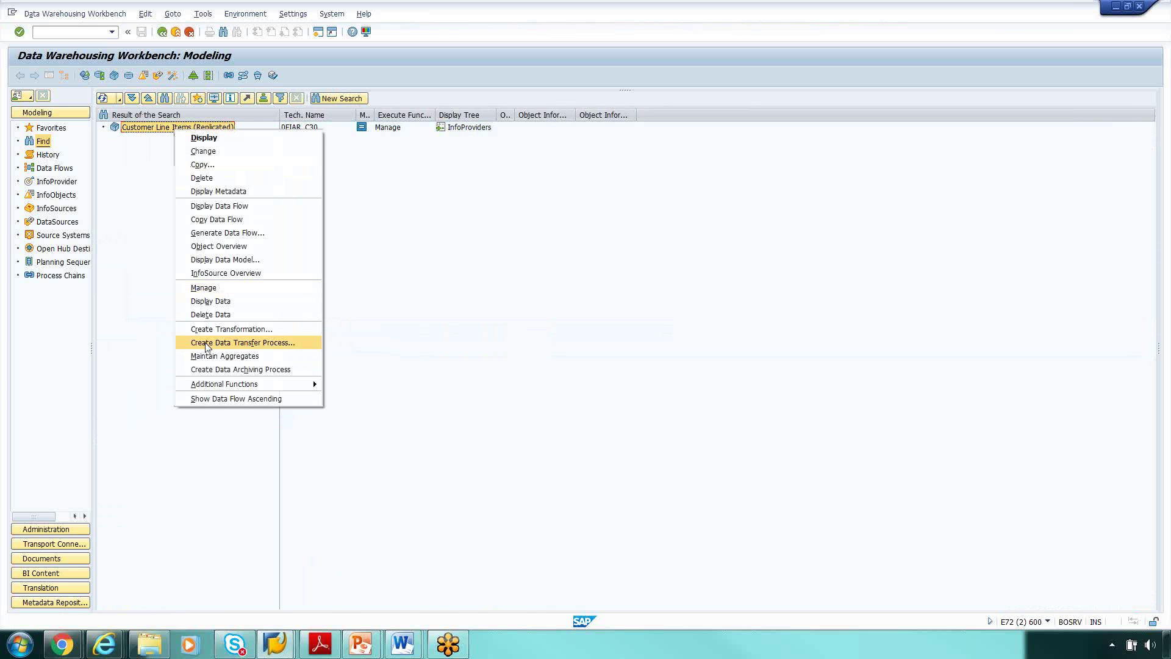
{"action": "left_click", "coordinate": [458, 314]}
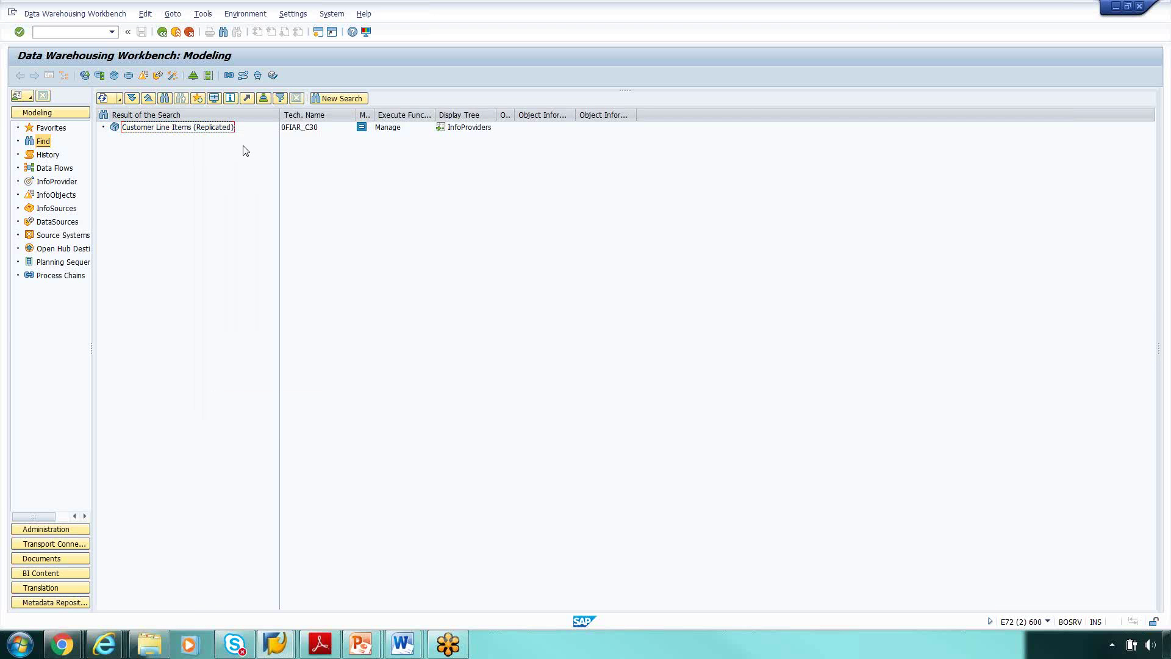
{"action": "left_click_drag", "start_coordinate": [280, 128], "coordinate": [273, 125]}
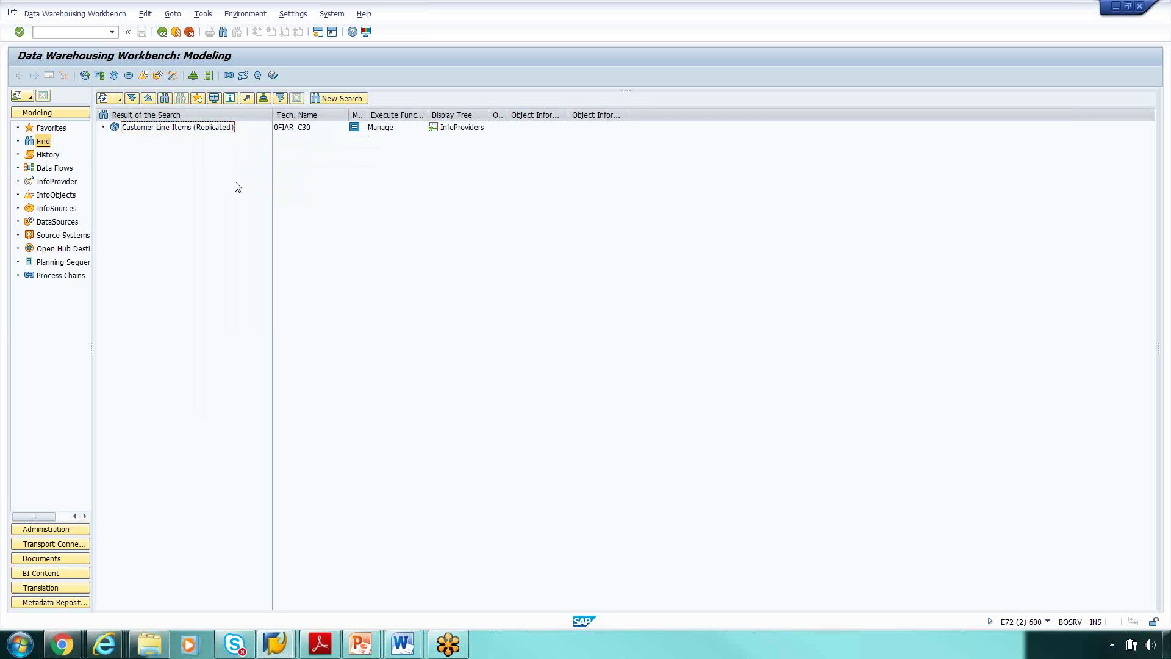
- Switch to a new Notepad file and write "FI Data load from ECC or Flat File" and "Data source --> DSO --> Infocube"
{"action": "left_click", "coordinate": [20, 646]}
{"action": "left_click", "coordinate": [67, 329]}
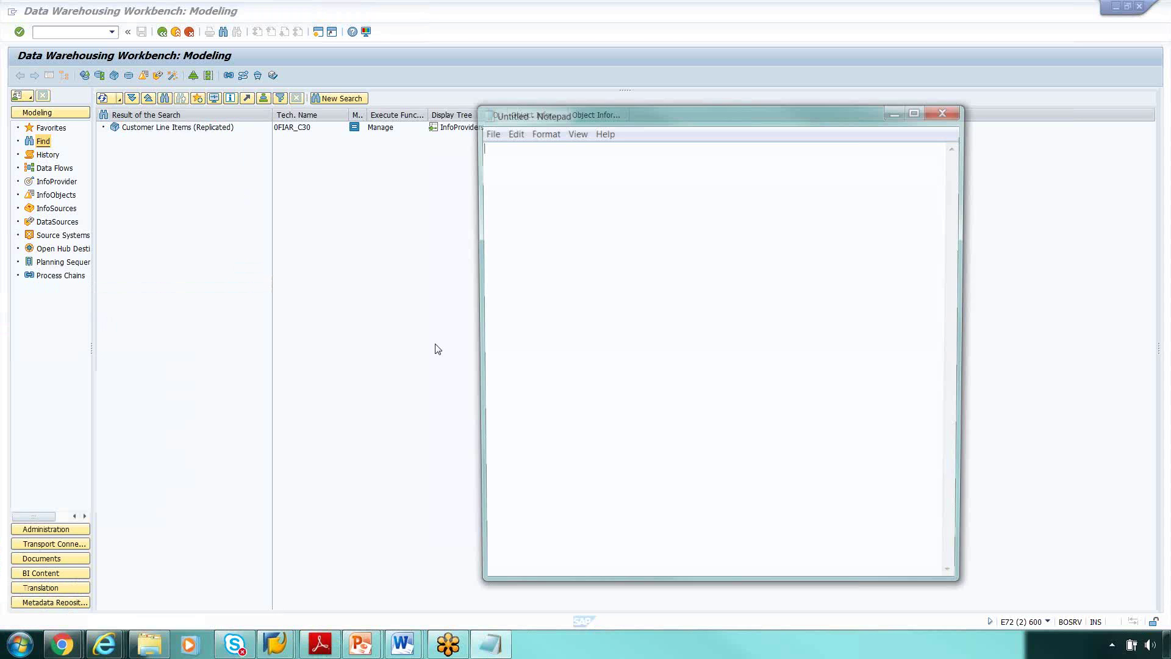
{"action": "type", "text": "Fi"}
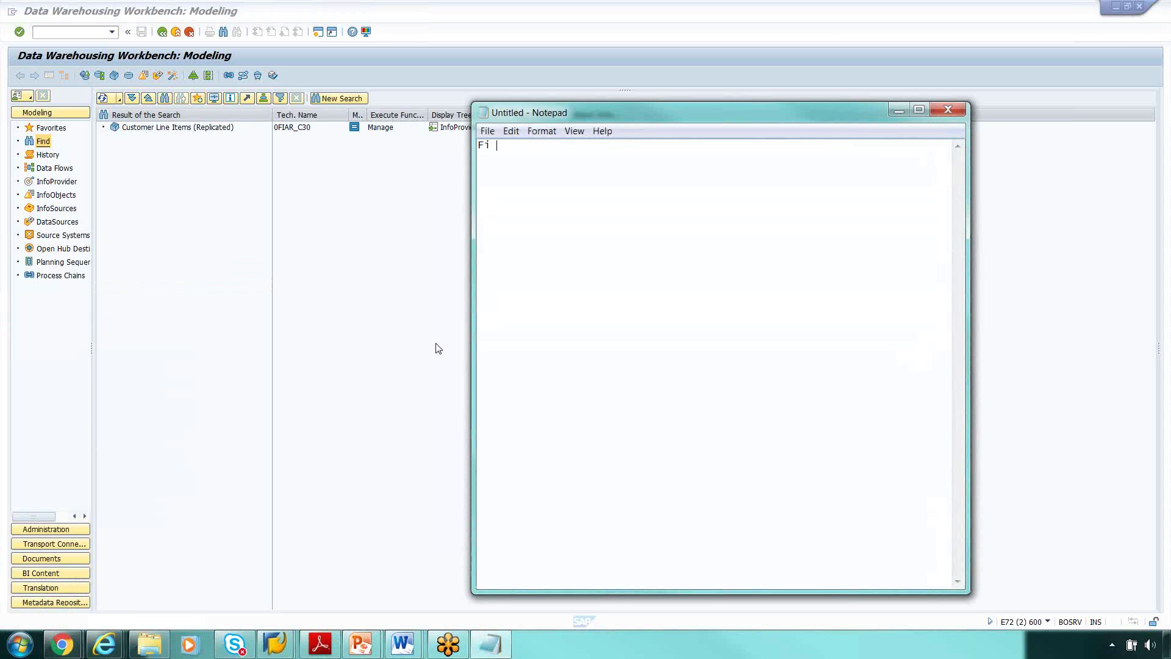
{"action": "key", "text": "BackSpace"}
{"action": "key", "text": "BackSpace"}
{"action": "type", "text": "I Data load from ECC or Flat File"}
{"action": "type", "text": "D"}
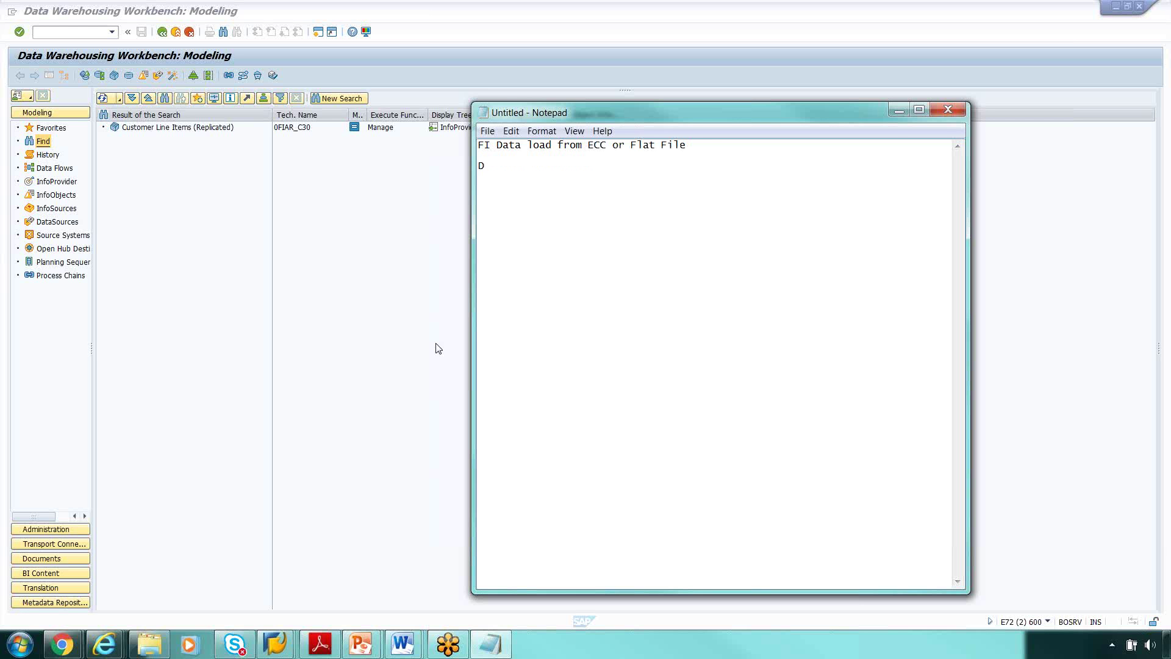
{"action": "type", "text": "ata source --> DSO --> Infocube"}
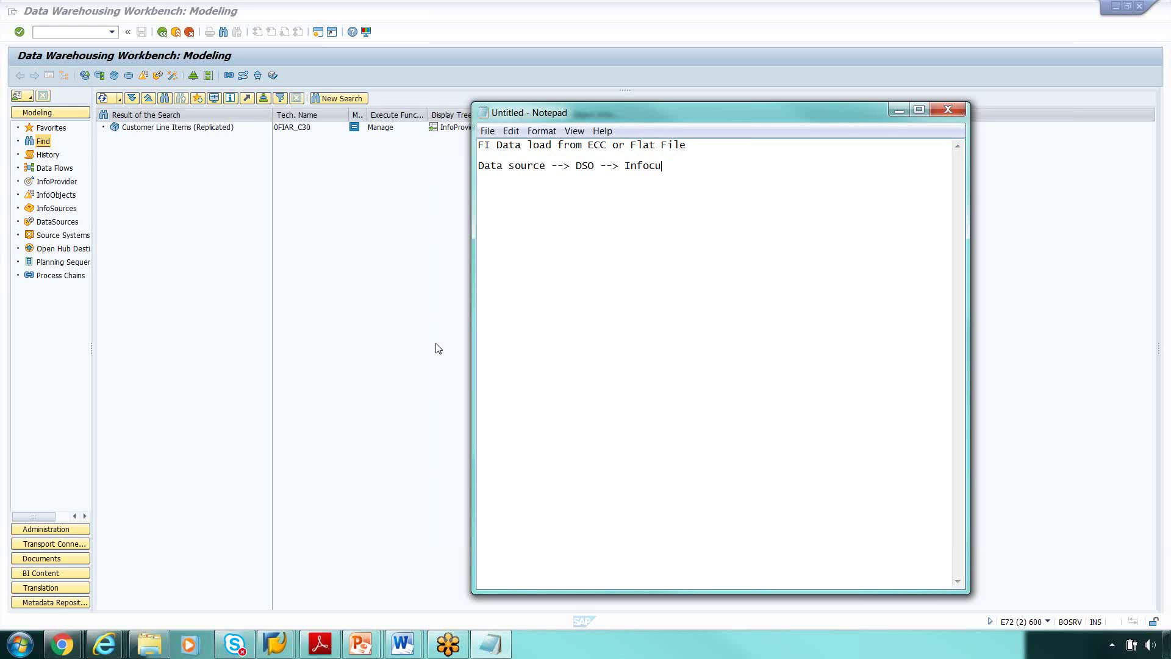
- Add the note "This is interview question, is it possible to load FI data directly into Infocube avoiding DSO,"
{"action": "key", "text": "Return"}
{"action": "key", "text": "Return"}
{"action": "type", "text": "This is interview questuion"}
{"action": "key", "text": "BackSpace"}
{"action": "key", "text": "BackSpace"}
{"action": "key", "text": "BackSpace"}
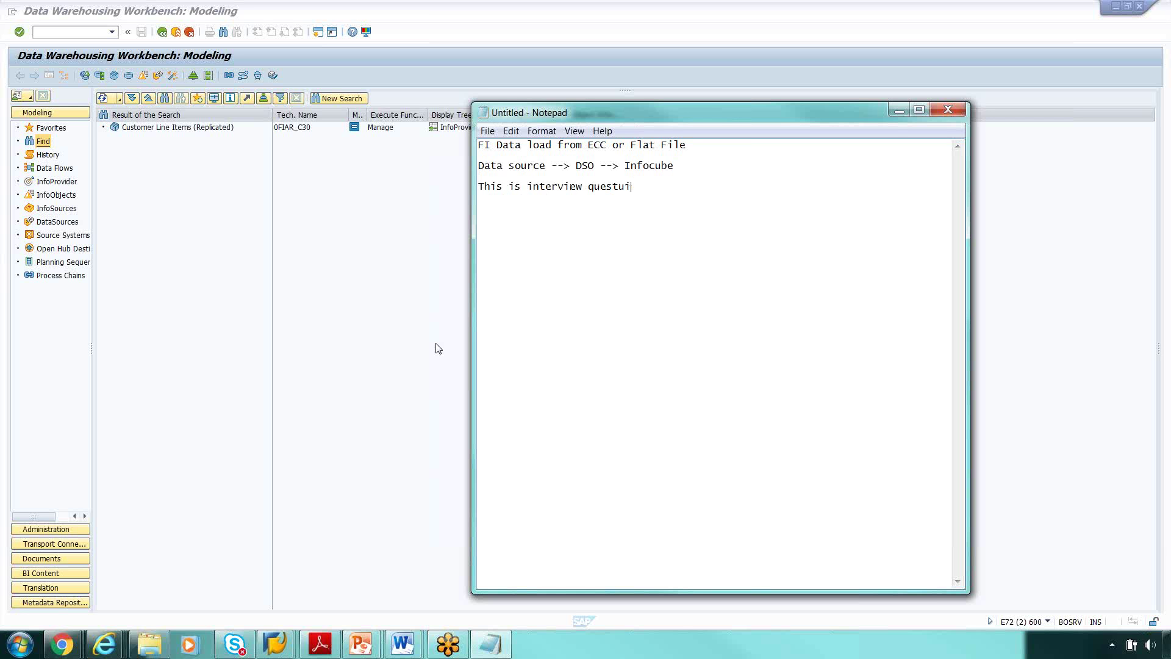
{"action": "key", "text": "BackSpace"}
{"action": "type", "text": "ion, it"}
{"action": "key", "text": "BackSpace"}
{"action": "key", "text": "BackSpace"}
{"action": "type", "text": "si"}
{"action": "key", "text": "BackSpace"}
{"action": "key", "text": "BackSpace"}
{"action": "type", "text": "it possible to load"}
{"action": "key", "text": "BackSpace"}
{"action": "key", "text": "BackSpace"}
{"action": "type", "text": "ad FI data"}
{"action": "key", "text": "BackSpace"}
{"action": "type", "text": "ta directl"}
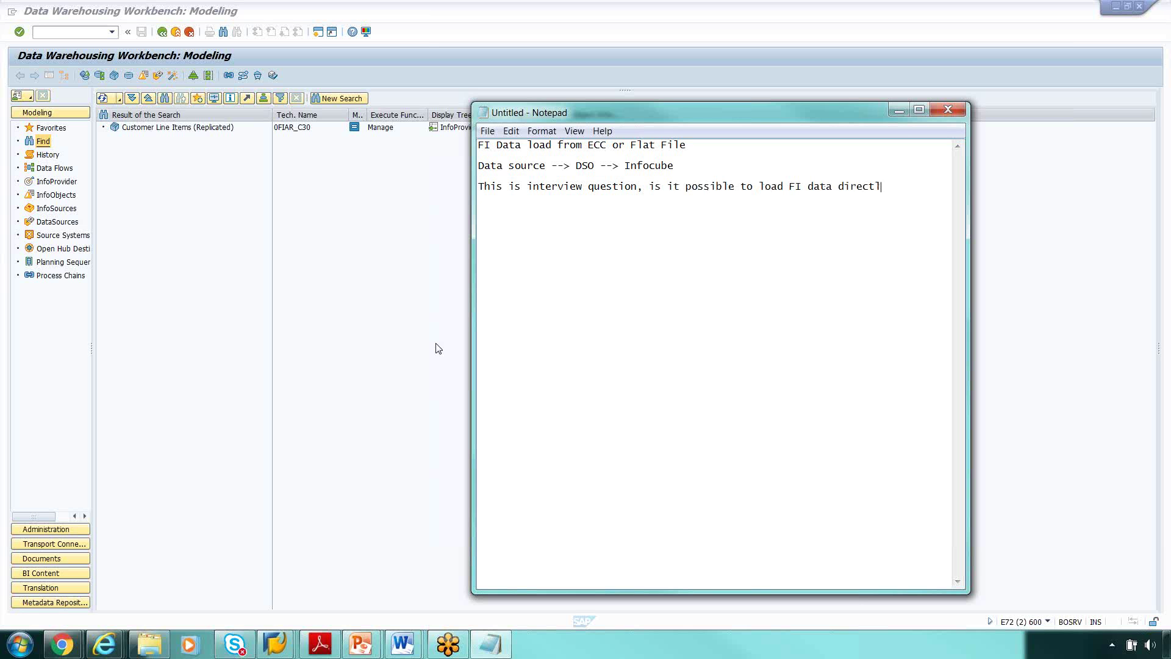
{"action": "type", "text": "y into Infocube avoiding DSO,"}
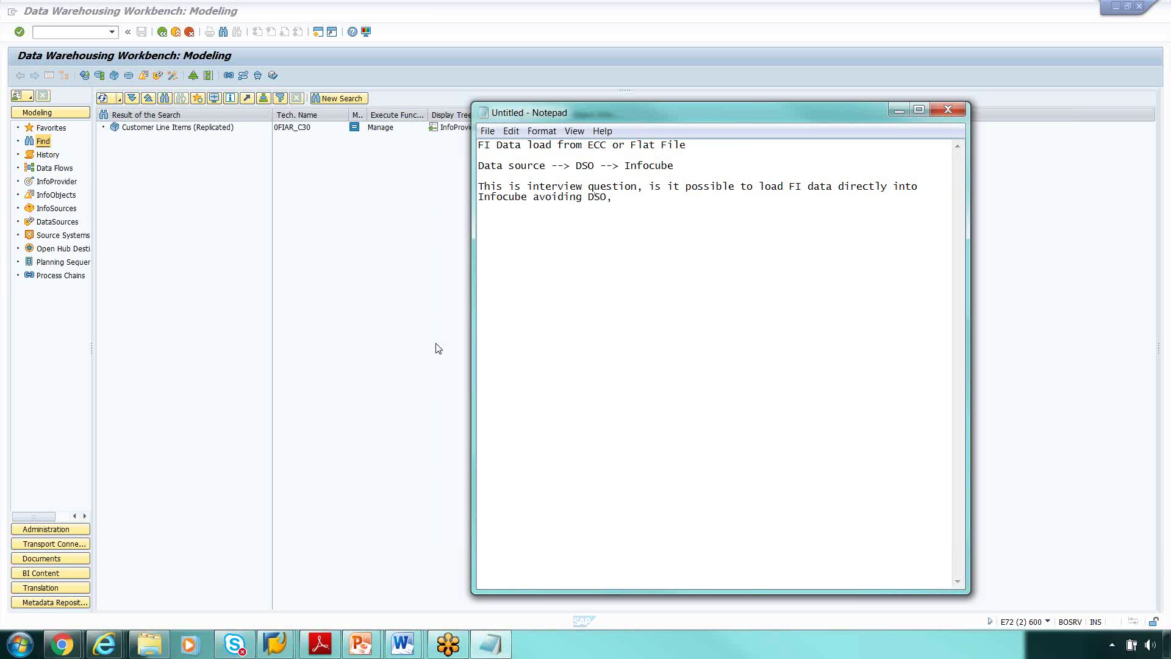
- Add the line "Try to find answer for this answer." below the interview question
{"action": "type", "text": "Try to fine the"}
{"action": "key", "text": "BackSpace"}
{"action": "key", "text": "BackSpace"}
{"action": "key", "text": "BackSpace"}
{"action": "key", "text": "BackSpace"}
{"action": "key", "text": "BackSpace"}
{"action": "key", "text": "BackSpace"}
{"action": "type", "text": "nd t"}
{"action": "key", "text": "BackSpace"}
{"action": "type", "text": "answer for this answer."}
- Add the note "And use the same document i am sending to you , to replicate the same process what we did just now."
{"action": "key", "text": "Return"}
{"action": "key", "text": "Return"}
{"action": "type", "text": "And use the same "}
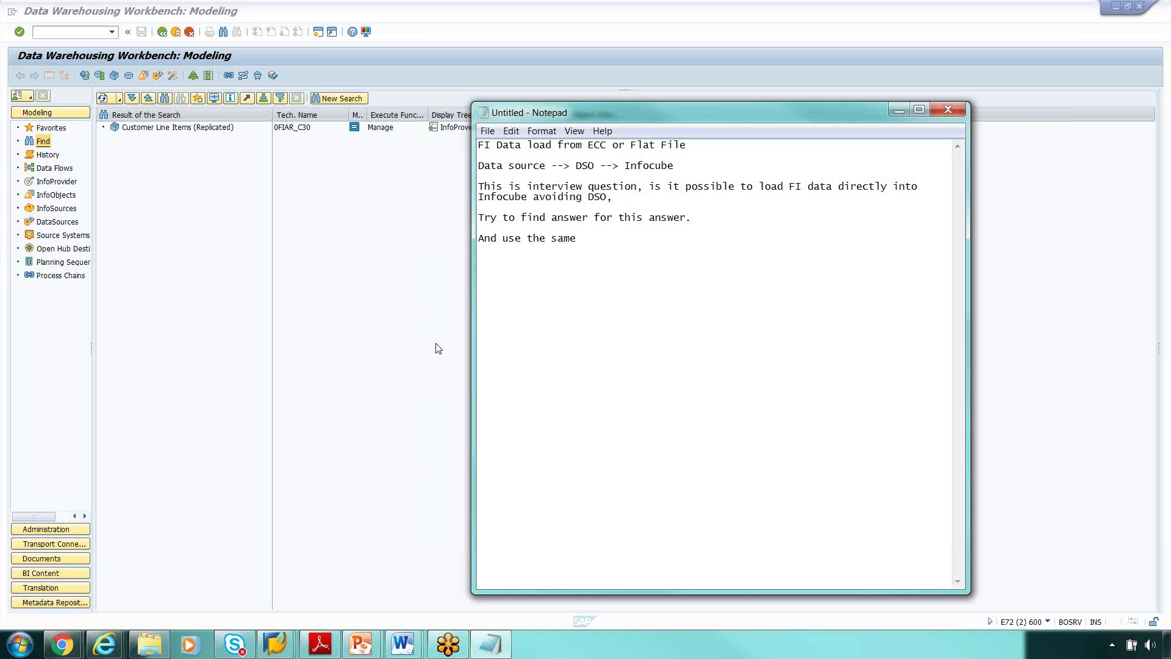
{"action": "type", "text": "document i am sending thio you , t"}
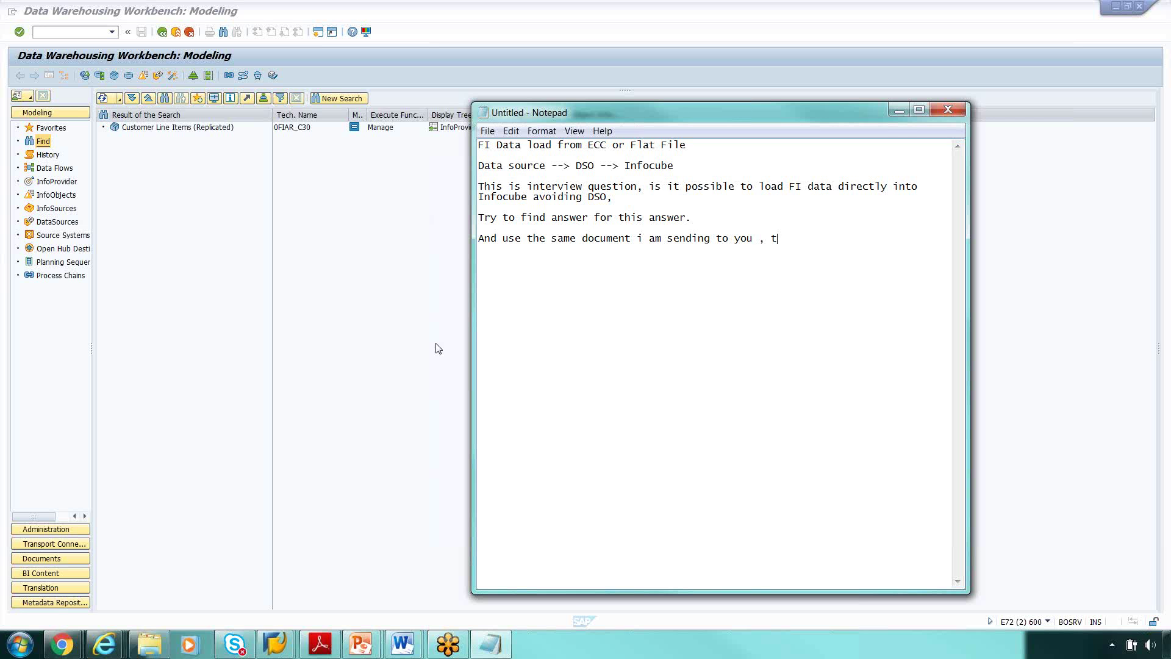
{"action": "type", "text": "o replicarted"}
{"action": "key", "text": "BackSpace"}
{"action": "key", "text": "BackSpace"}
{"action": "key", "text": "BackSpace"}
{"action": "key", "text": "BackSpace"}
{"action": "type", "text": "te the same process what we did n"}
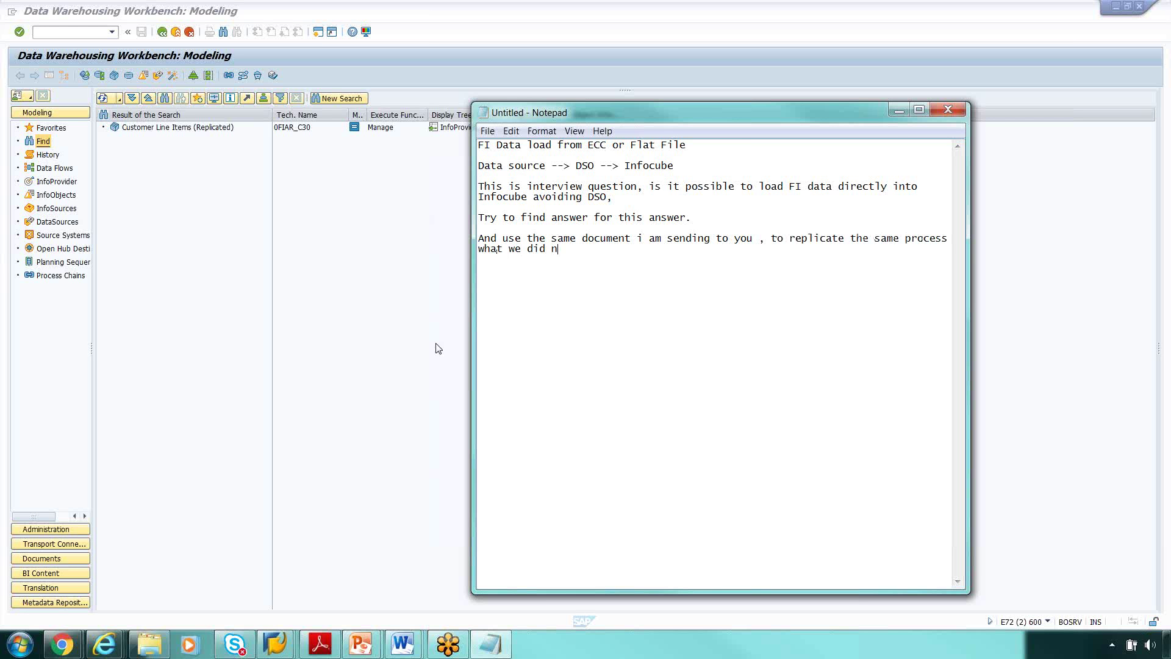
{"action": "type", "text": "ust"}
{"action": "key", "text": "BackSpace"}
{"action": "key", "text": "BackSpace"}
{"action": "key", "text": "BackSpace"}
{"action": "key", "text": "BackSpace"}
{"action": "type", "text": "jsut n"}
{"action": "key", "text": "BackSpace"}
{"action": "key", "text": "BackSpace"}
{"action": "key", "text": "BackSpace"}
{"action": "key", "text": "BackSpace"}
{"action": "type", "text": "ust now."}
- Add the line "2 step by step documents to work this part, read and practice," to the notes
{"action": "key", "text": "Return"}
{"action": "type", "text": "@"}
{"action": "key", "text": "BackSpace"}
{"action": "key", "text": "BackSpace"}
{"action": "type", "text": "2 st"}
{"action": "key", "text": "BackSpace"}
{"action": "key", "text": "BackSpace"}
{"action": "type", "text": "step by step document"}
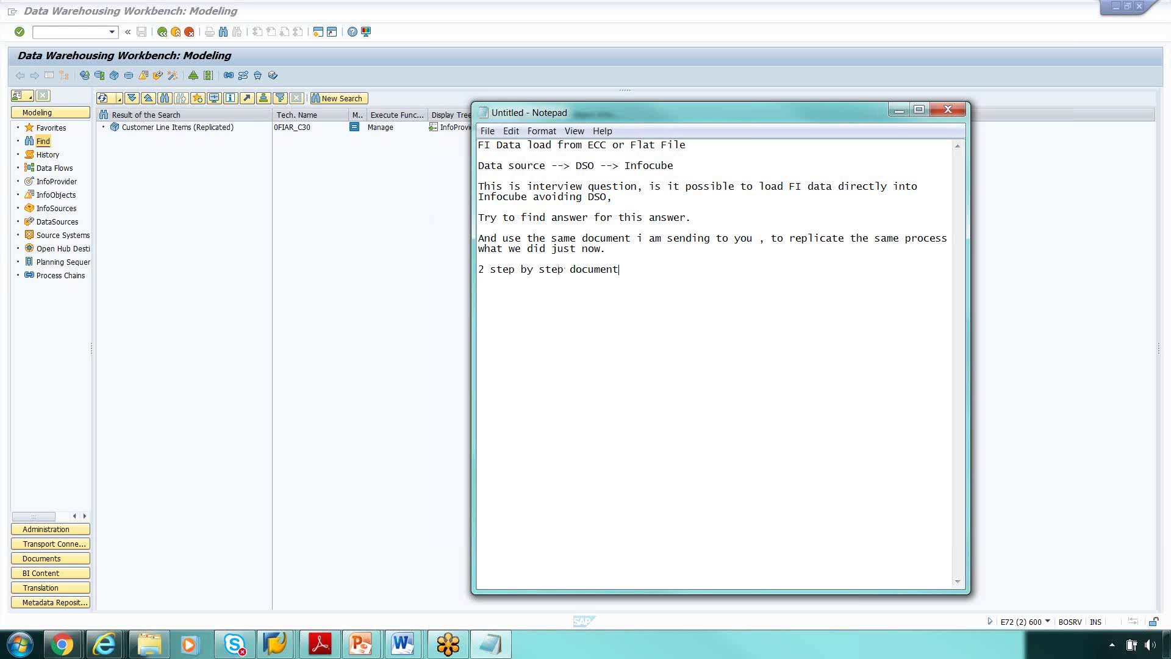
{"action": "type", "text": "s to work thi"}
{"action": "key", "text": "BackSpace"}
{"action": "key", "text": "BackSpace"}
{"action": "type", "text": "his part, readn g"}
{"action": "key", "text": "BackSpace"}
{"action": "key", "text": "BackSpace"}
{"action": "key", "text": "BackSpace"}
{"action": "type", "text": "and practic"}
{"action": "type", "text": "e, "}
- Add the note "In the next session, i will teach about what the different type of extraction available from ECC to BW."
{"action": "type", "text": "In the "}
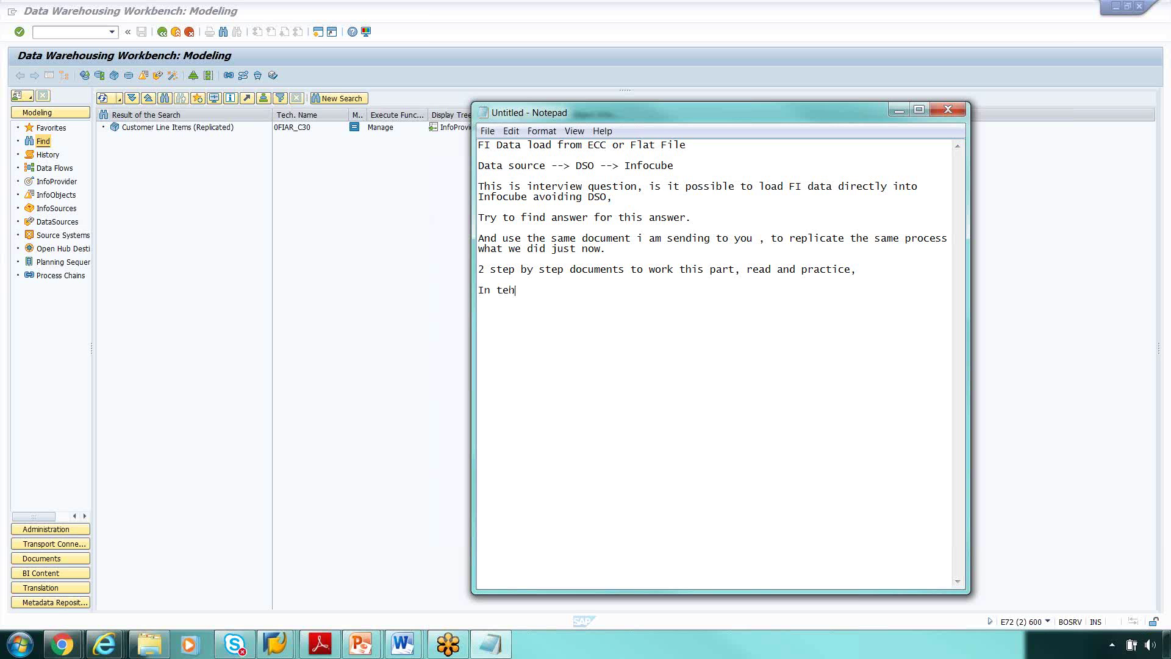
{"action": "type", "text": "next session, i will teach about what t"}
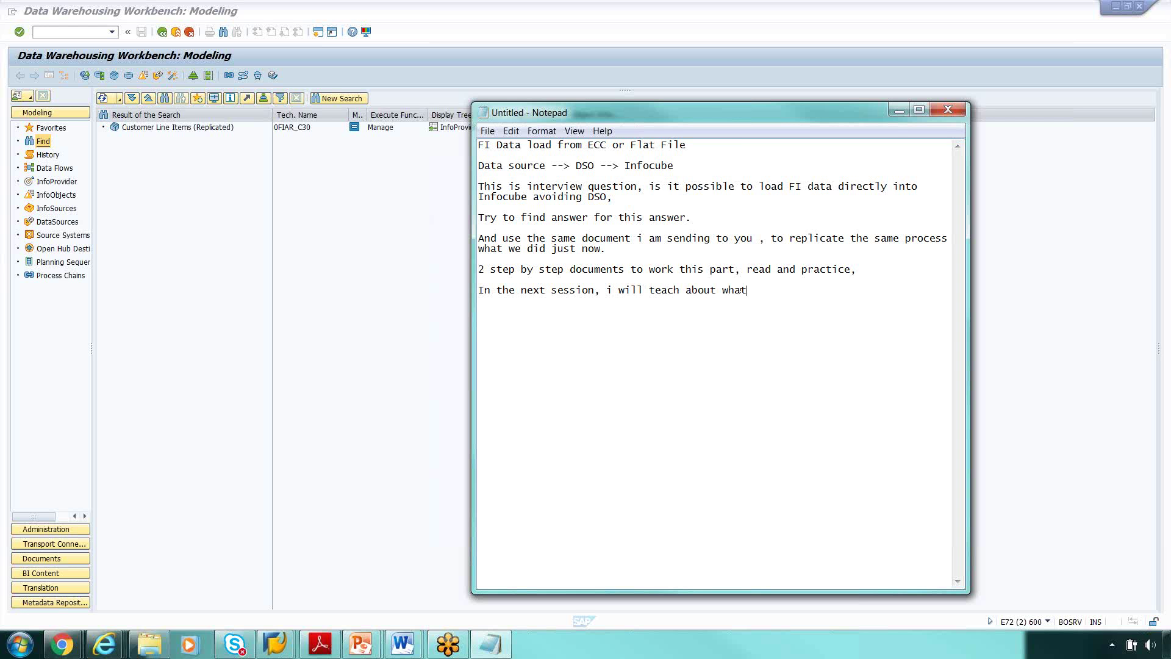
{"action": "type", "text": "ifferent type os"}
{"action": "key", "text": "BackSpace"}
{"action": "key", "text": "BackSpace"}
{"action": "type", "text": "of ettraction avial"}
{"action": "key", "text": "BackSpace"}
{"action": "key", "text": "BackSpace"}
{"action": "key", "text": "BackSpace"}
{"action": "type", "text": "ailable from ECC to BW."}
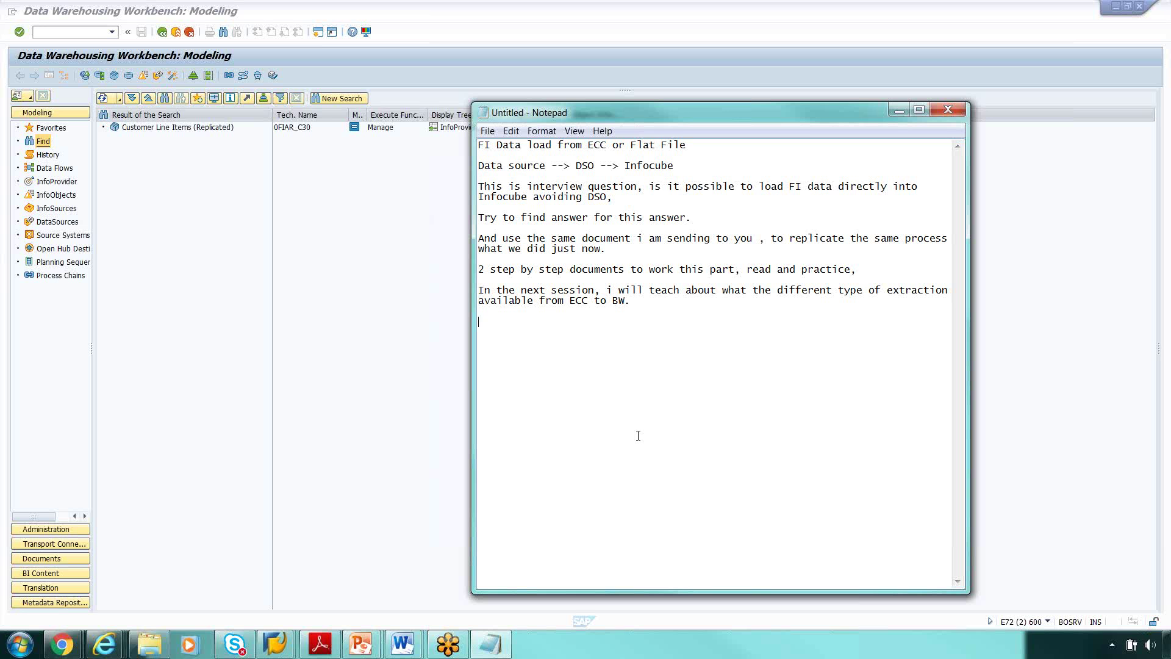
- Write "FI , SD - LO Extraction" as the last line of the notes
{"action": "type", "text": "FI , SD - Lo Extr"}
{"action": "key", "text": "BackSpace"}
{"action": "key", "text": "BackSpace"}
{"action": "key", "text": "BackSpace"}
{"action": "key", "text": "BackSpace"}
{"action": "key", "text": "BackSpace"}
{"action": "type", "text": "O ec"}
{"action": "key", "text": "BackSpace"}
{"action": "key", "text": "BackSpace"}
{"action": "type", "text": "Extraction"}
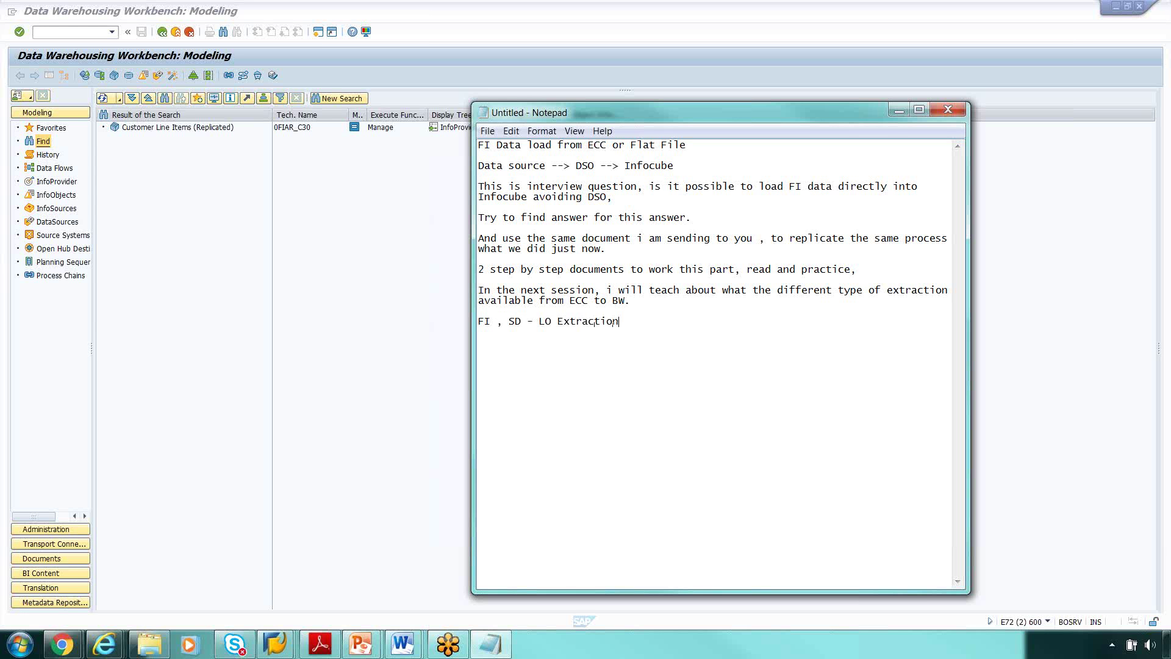